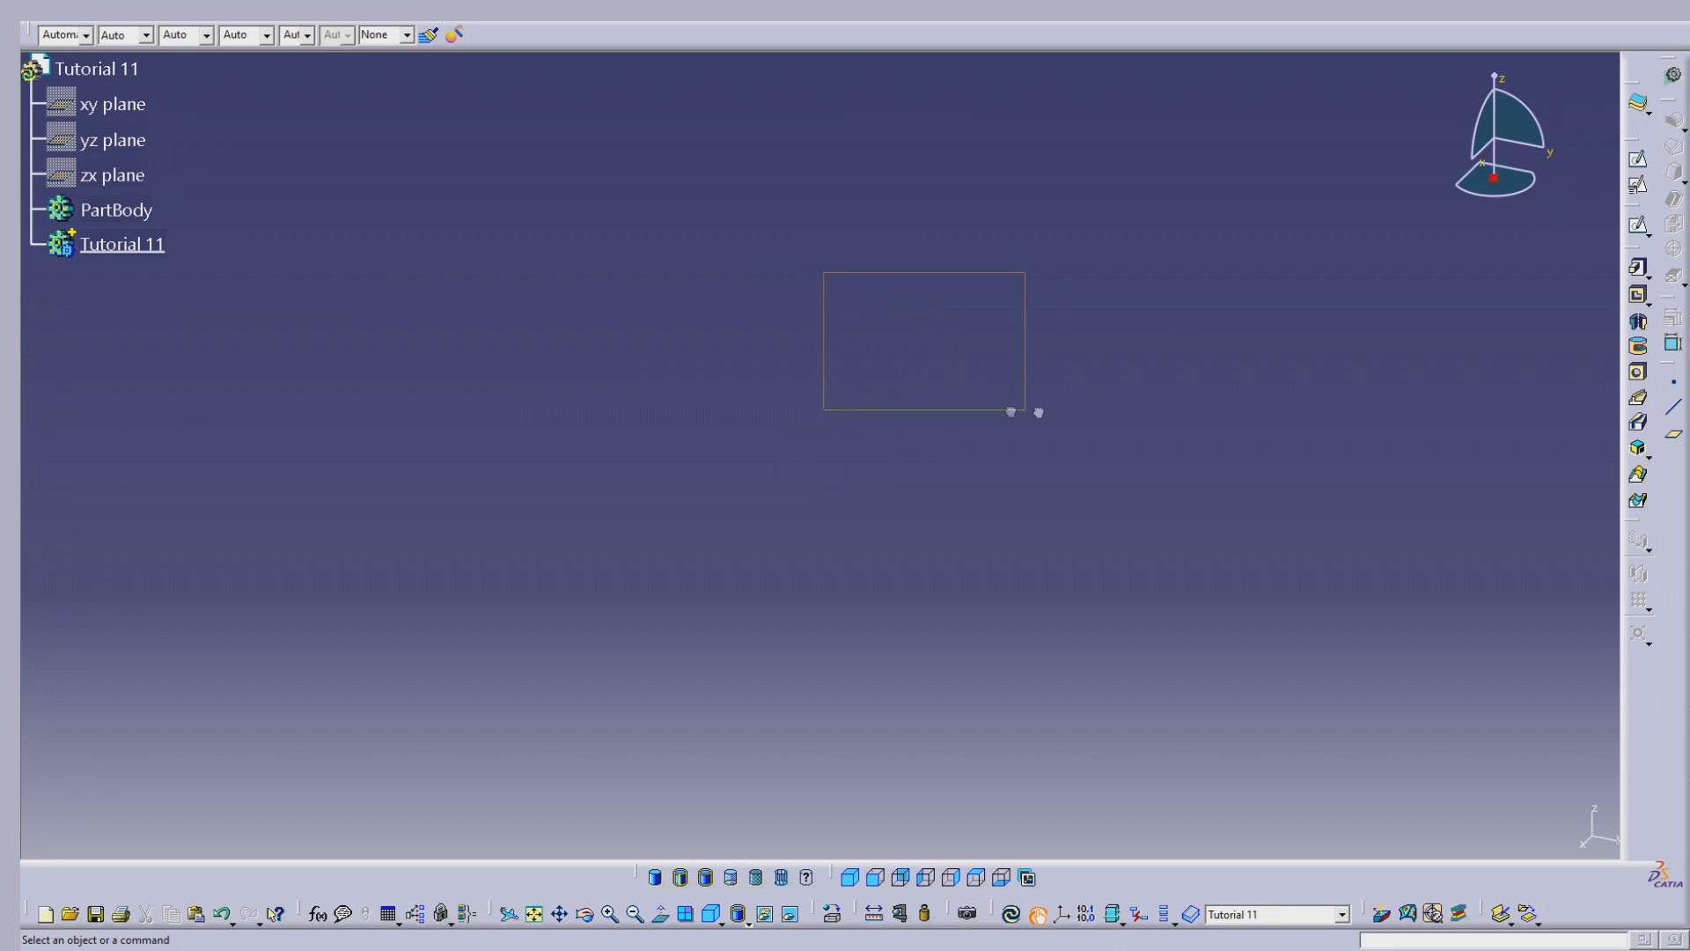
Step: Insert a new body into the part and start a sketch on the xy plane
{"action": "left_click", "coordinate": [317, 20]}
{"action": "left_click", "coordinate": [343, 50]}
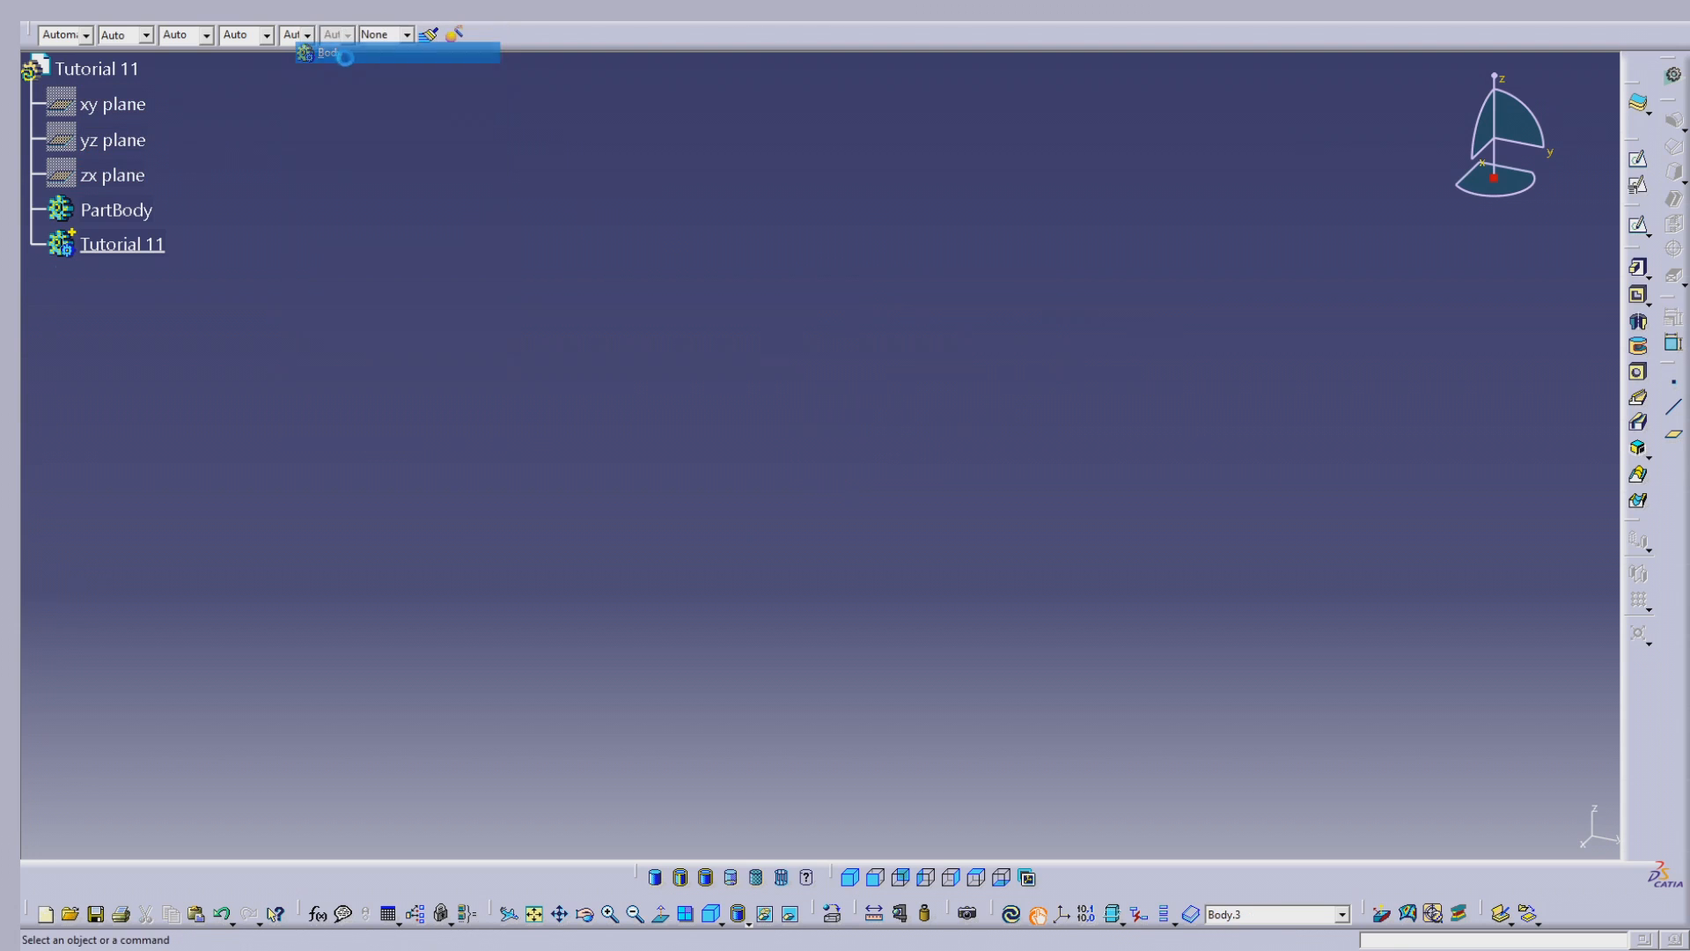
{"action": "left_click", "coordinate": [1638, 159]}
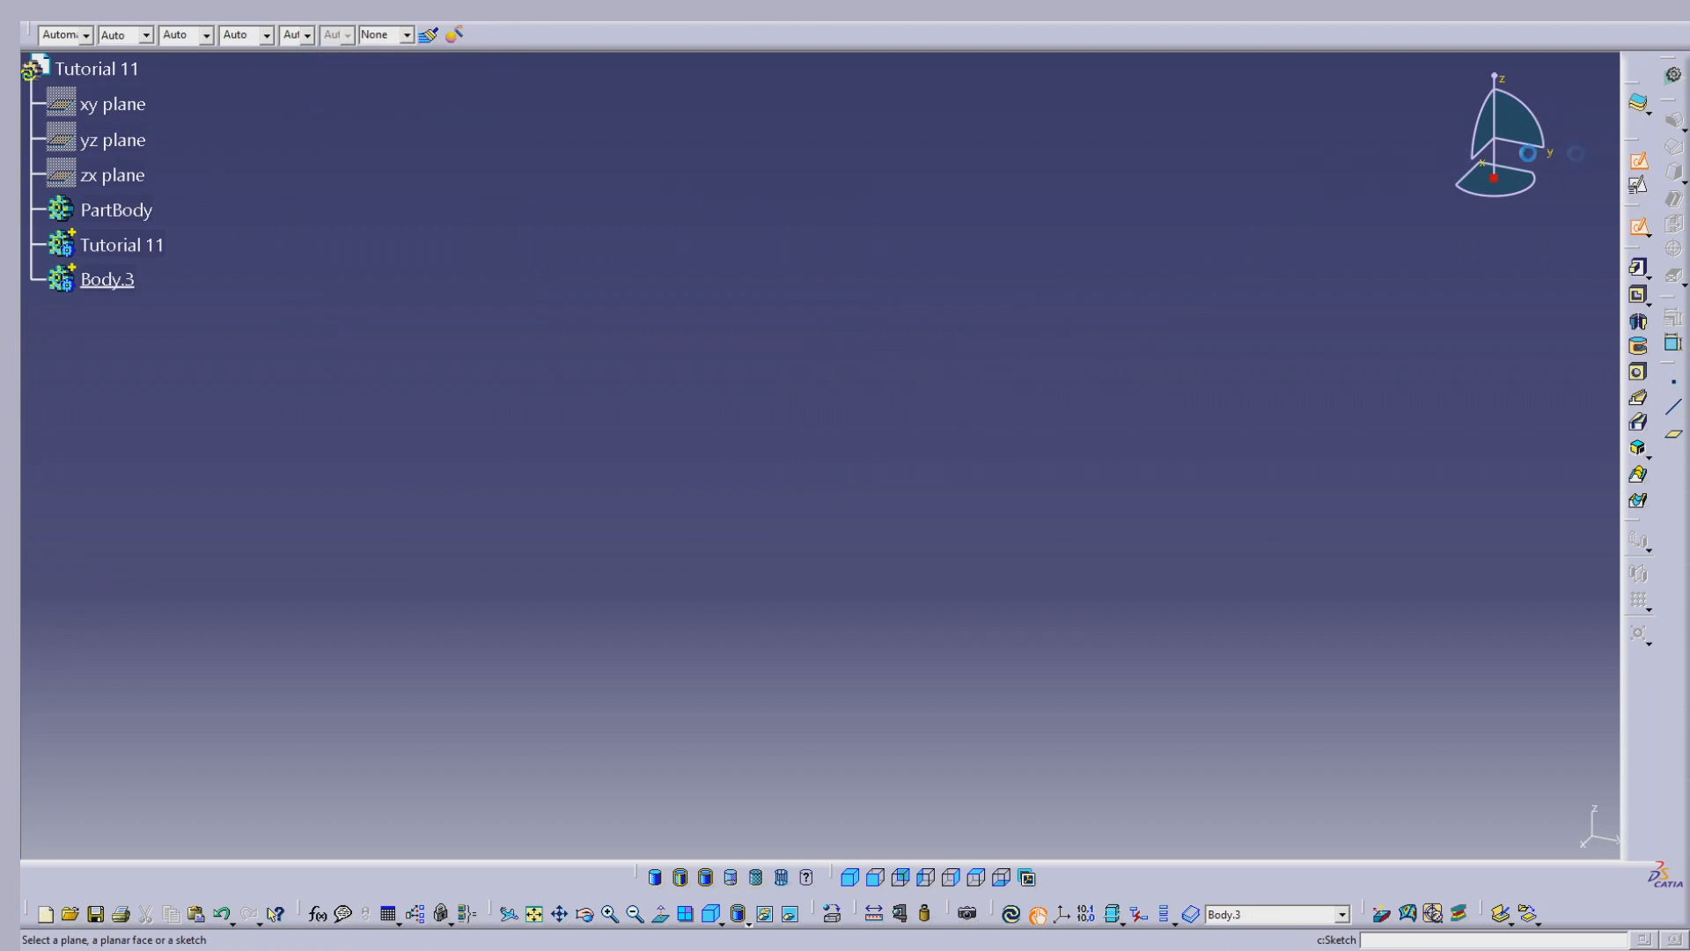
{"action": "left_click", "coordinate": [137, 106]}
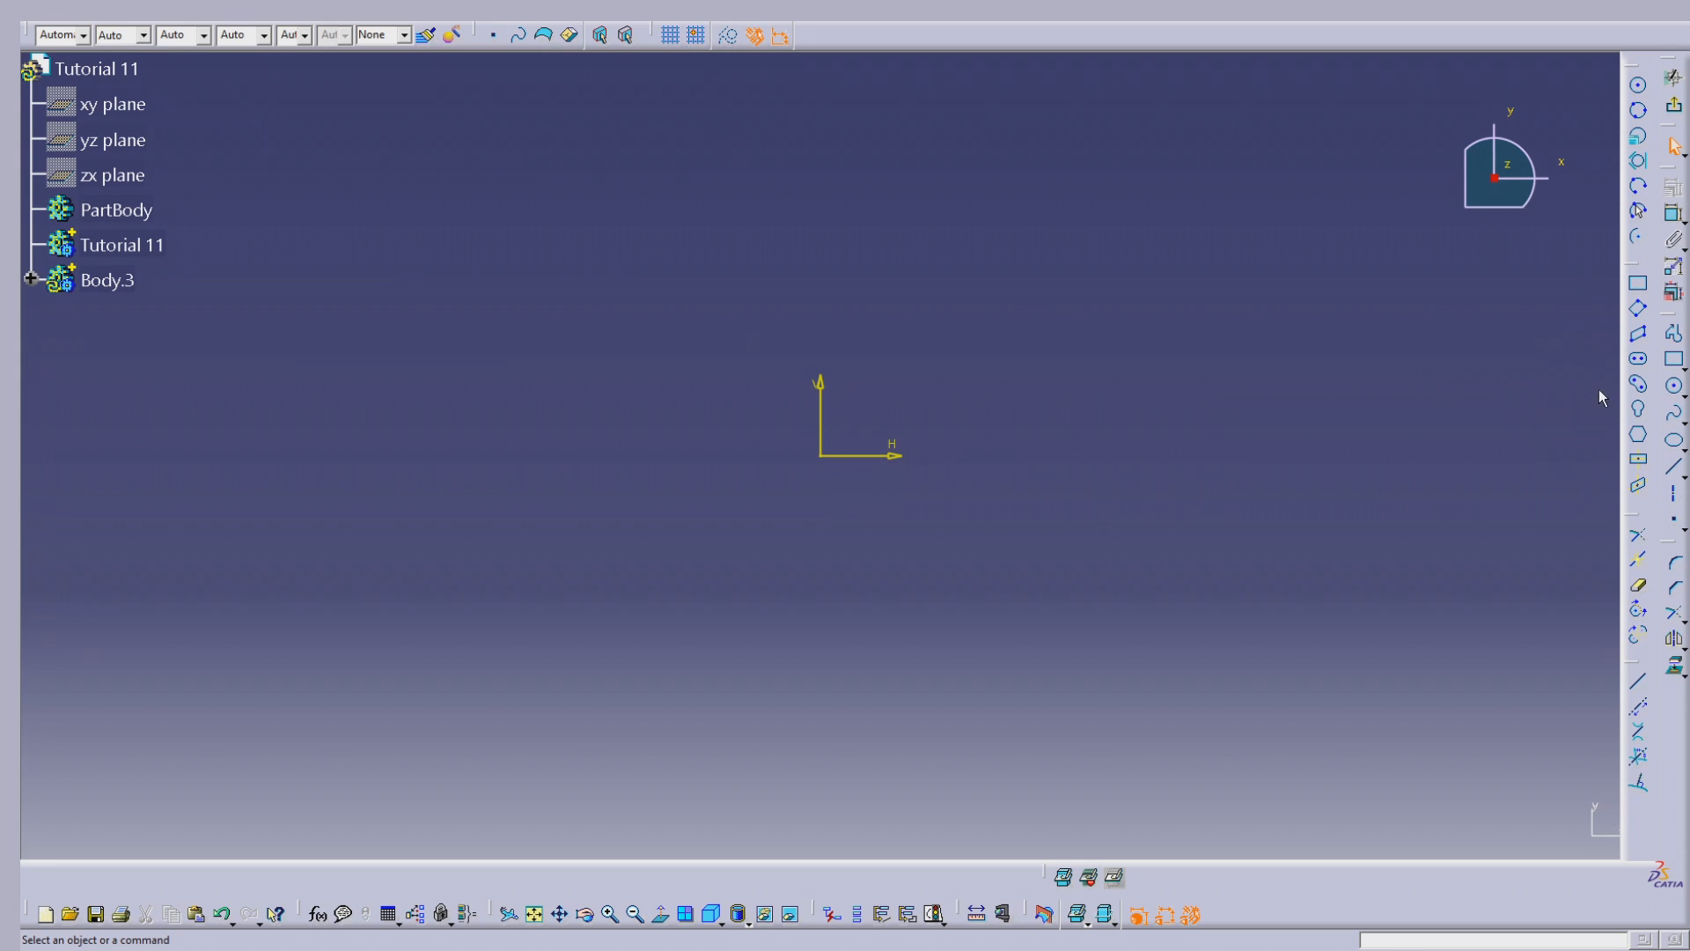
Step: Draw a closed four-sided profile around the origin with a vertical right edge about 54 mm long and a raised upper-left corner
{"action": "left_click", "coordinate": [1674, 333]}
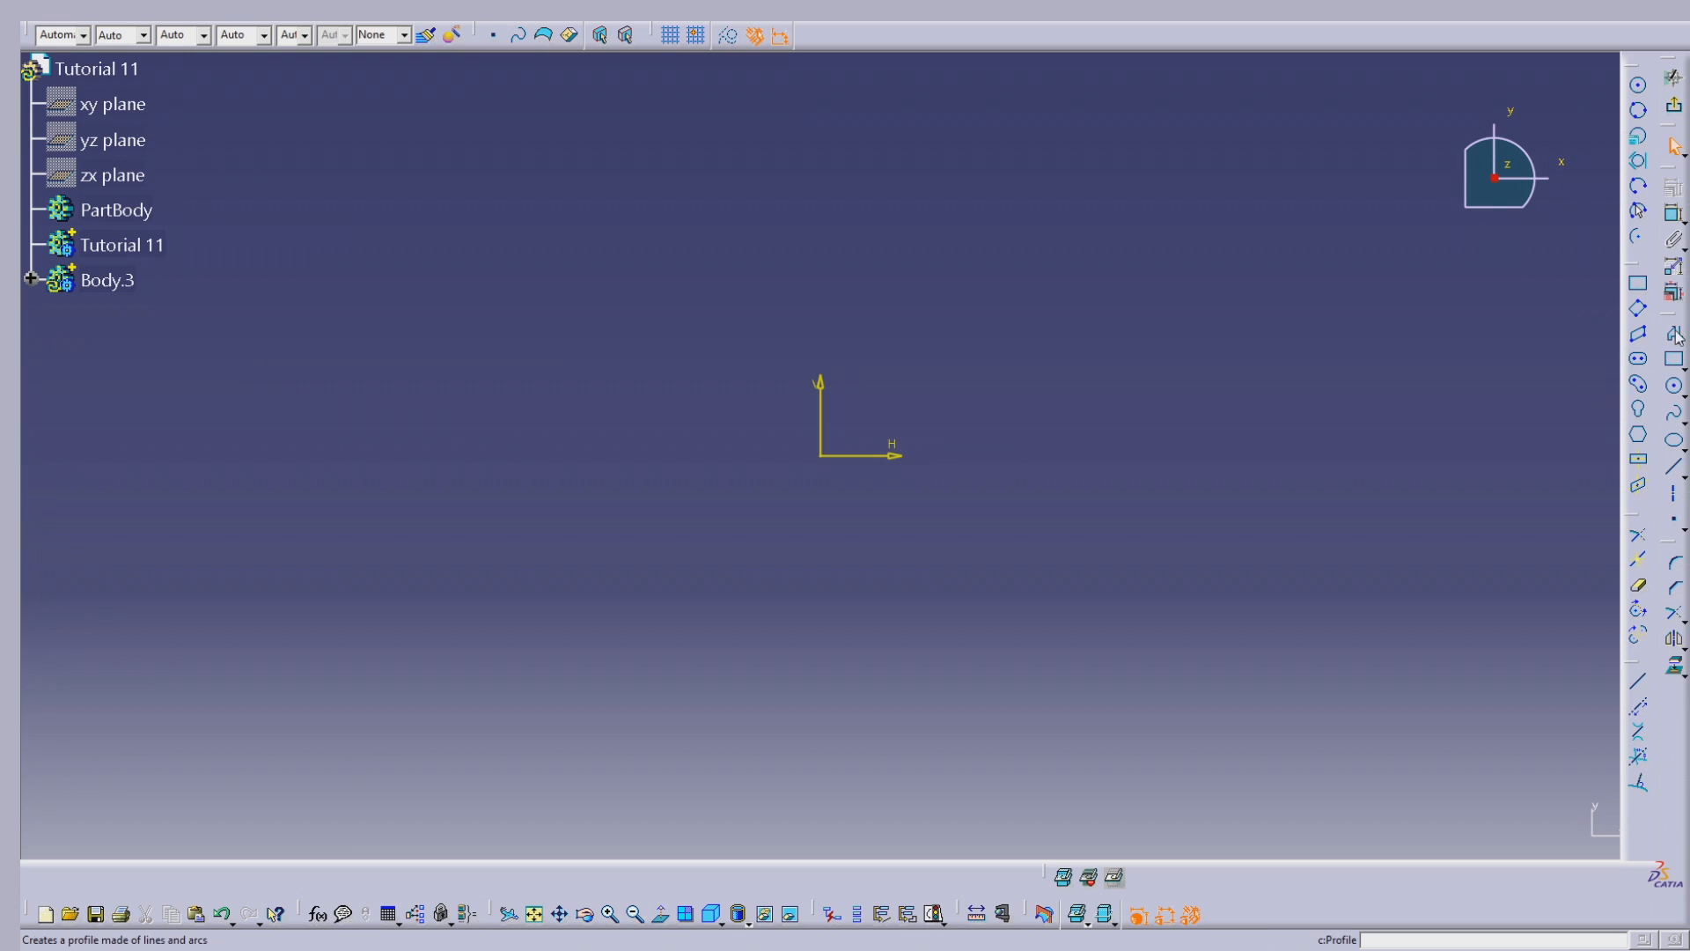
{"action": "left_click", "coordinate": [1179, 357]}
{"action": "left_click", "coordinate": [1180, 540]}
{"action": "left_click", "coordinate": [633, 534]}
{"action": "left_click", "coordinate": [447, 156]}
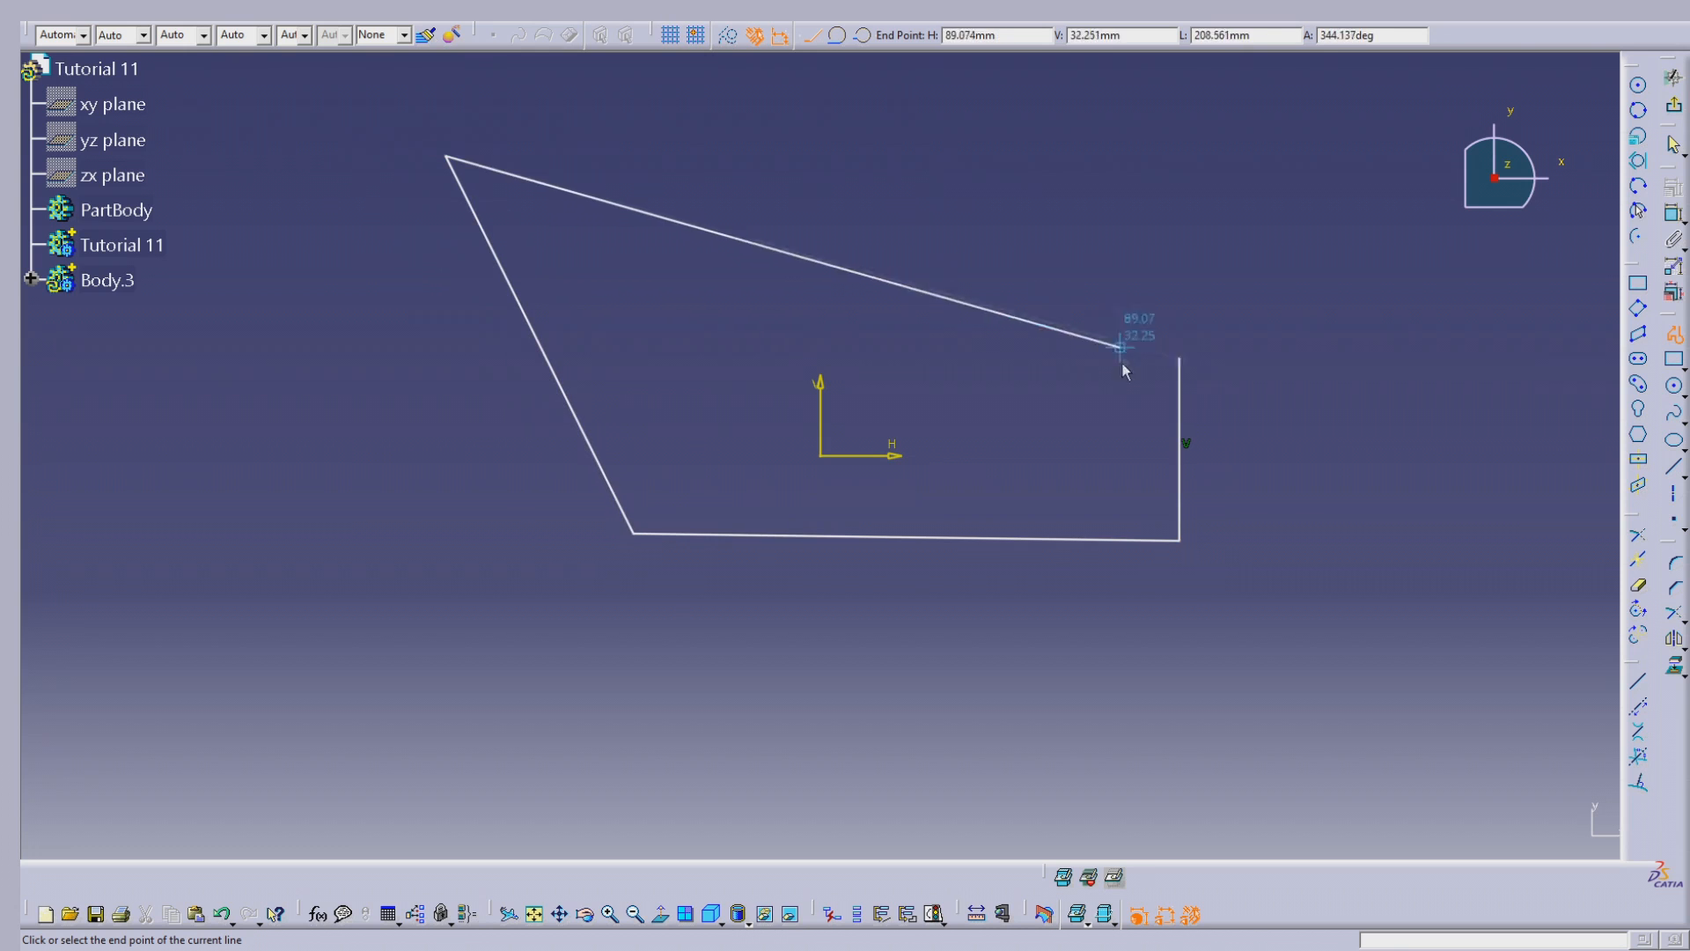
{"action": "left_click", "coordinate": [1178, 358]}
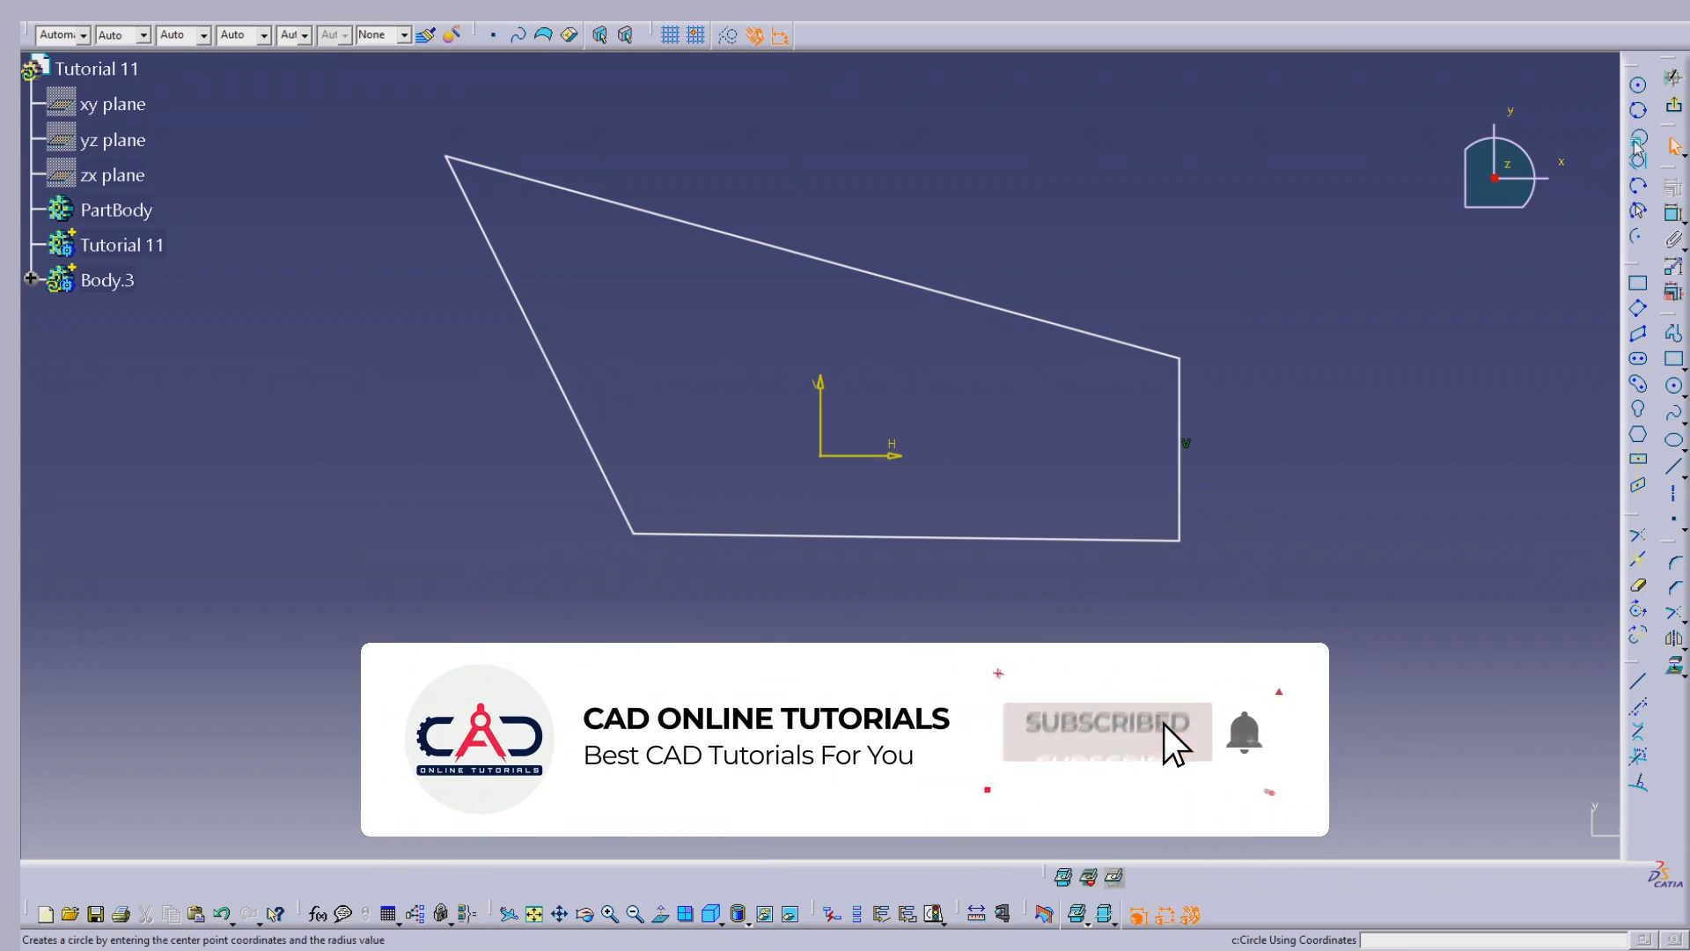
Step: Round the profile's upper-left corner between the slanted side and the top line with a 12 mm radius
{"action": "left_click", "coordinate": [1670, 566]}
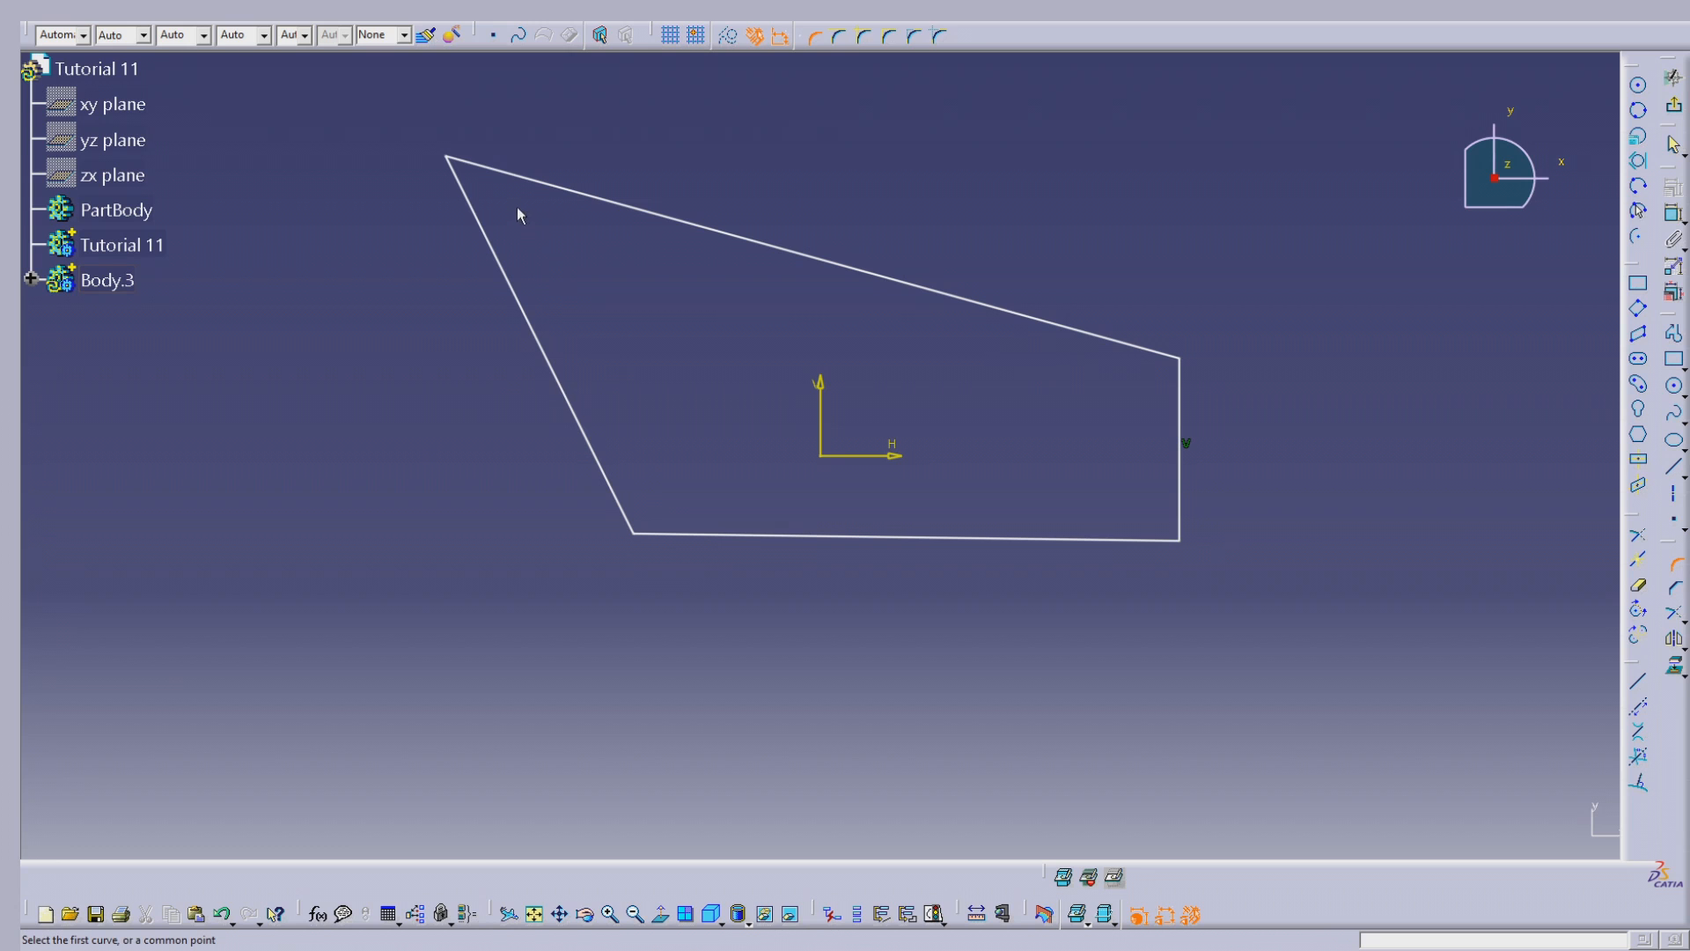
{"action": "left_click", "coordinate": [478, 223]}
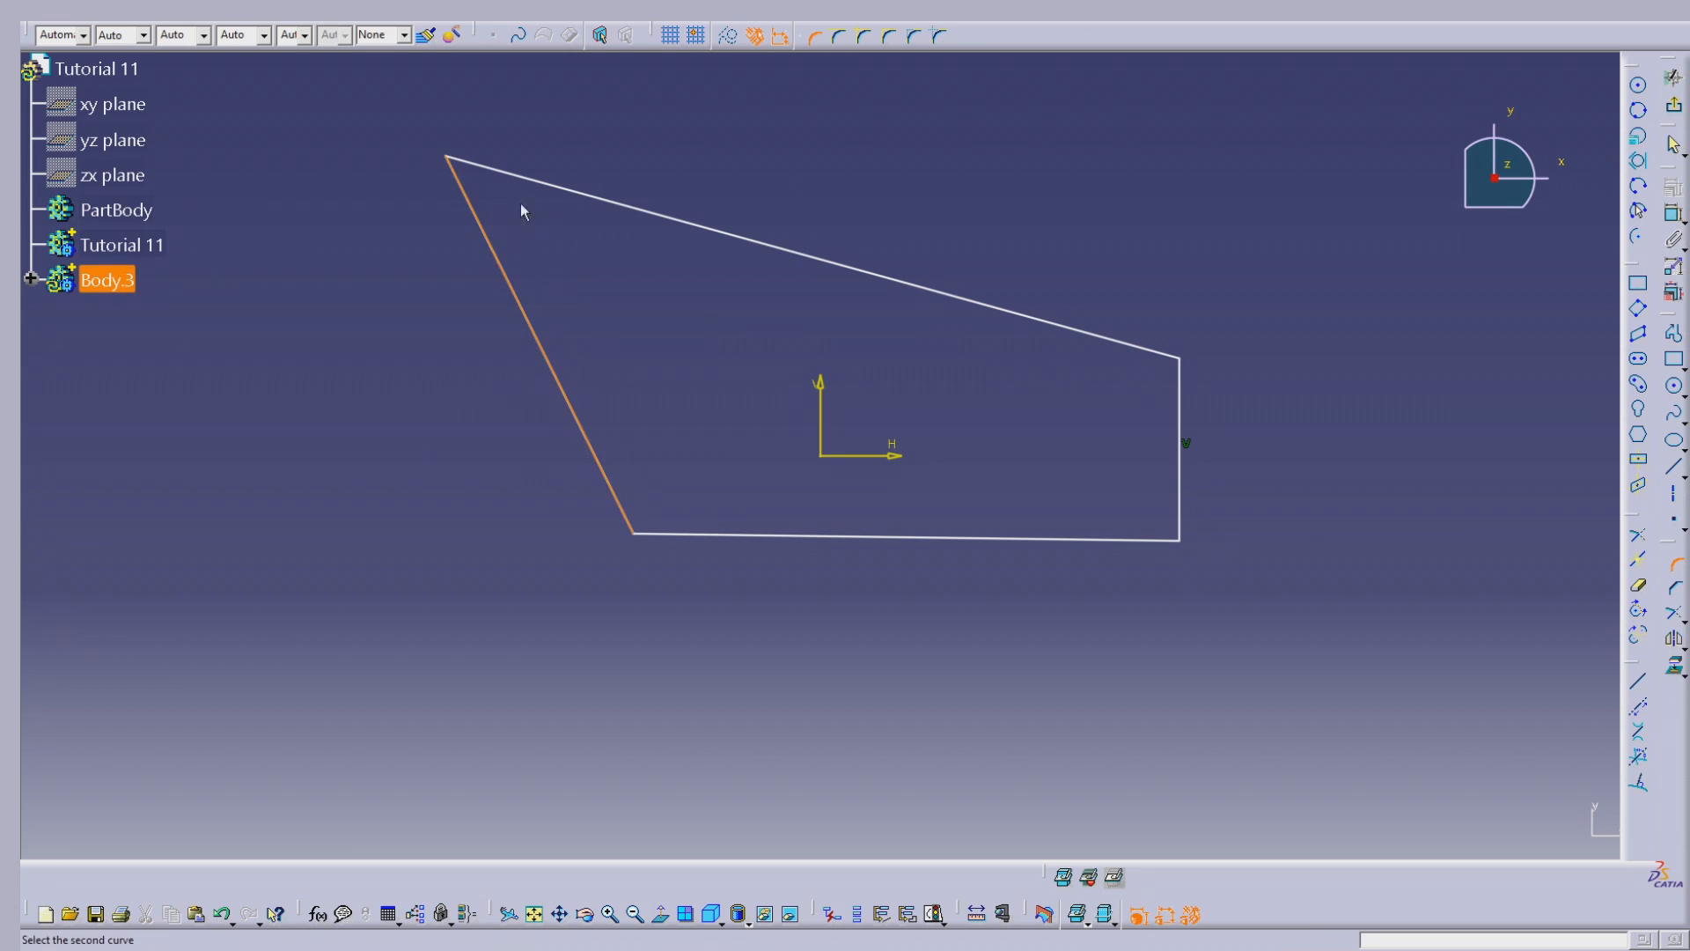
{"action": "left_click", "coordinate": [547, 186]}
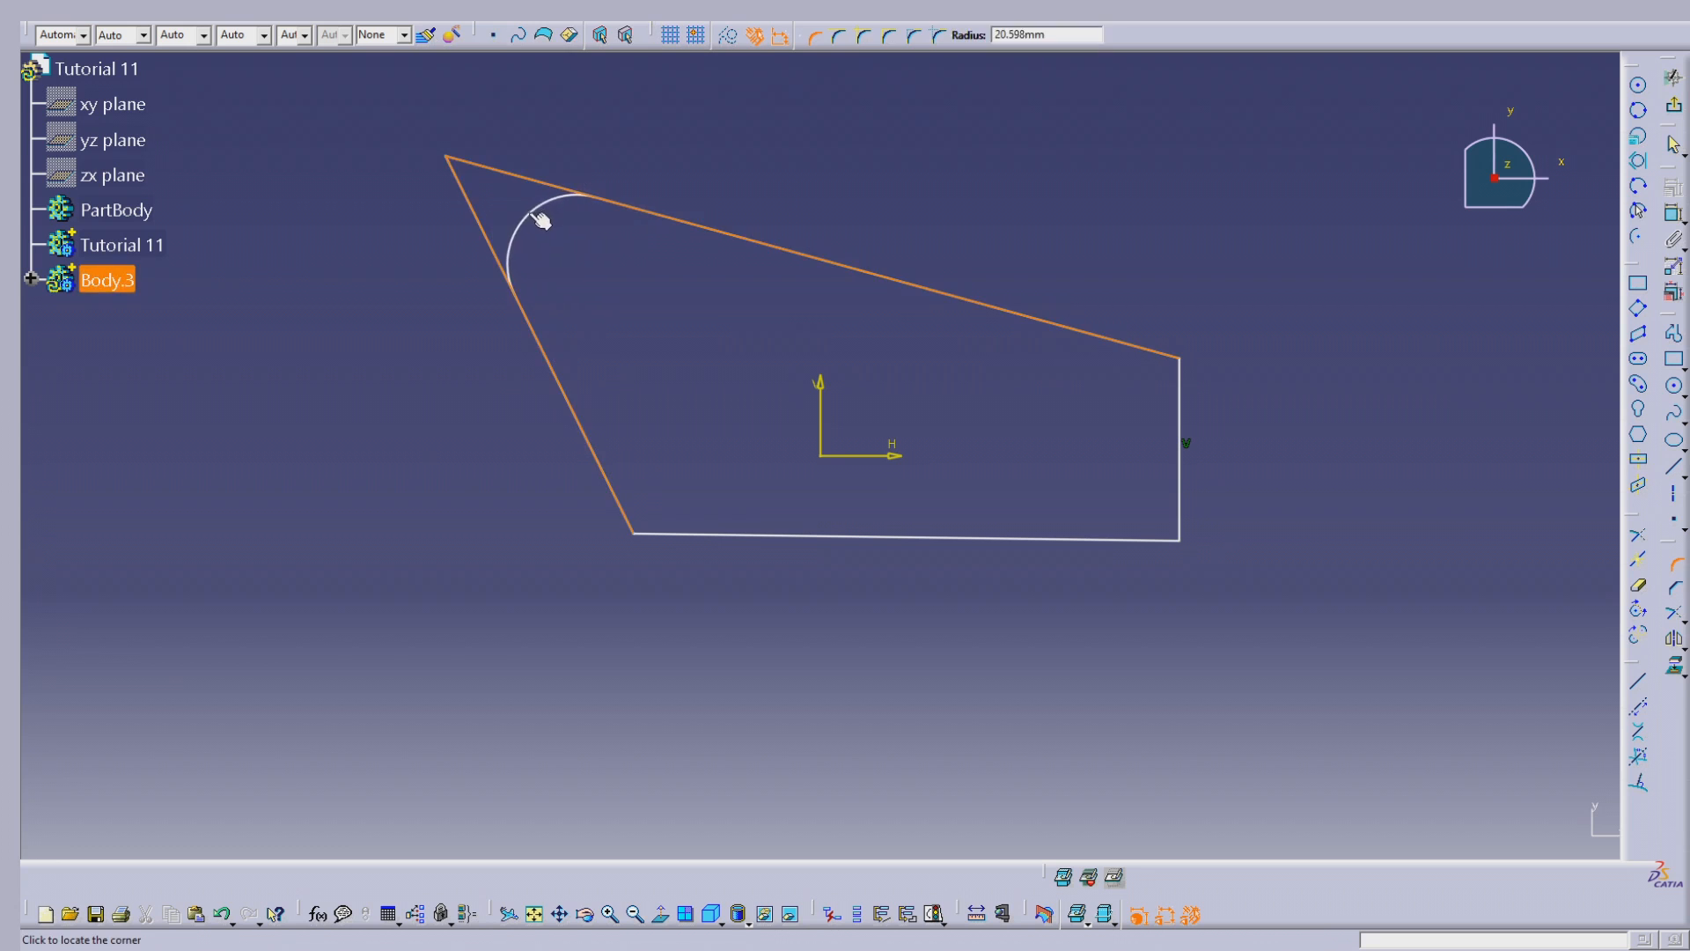
{"action": "left_click", "coordinate": [553, 220]}
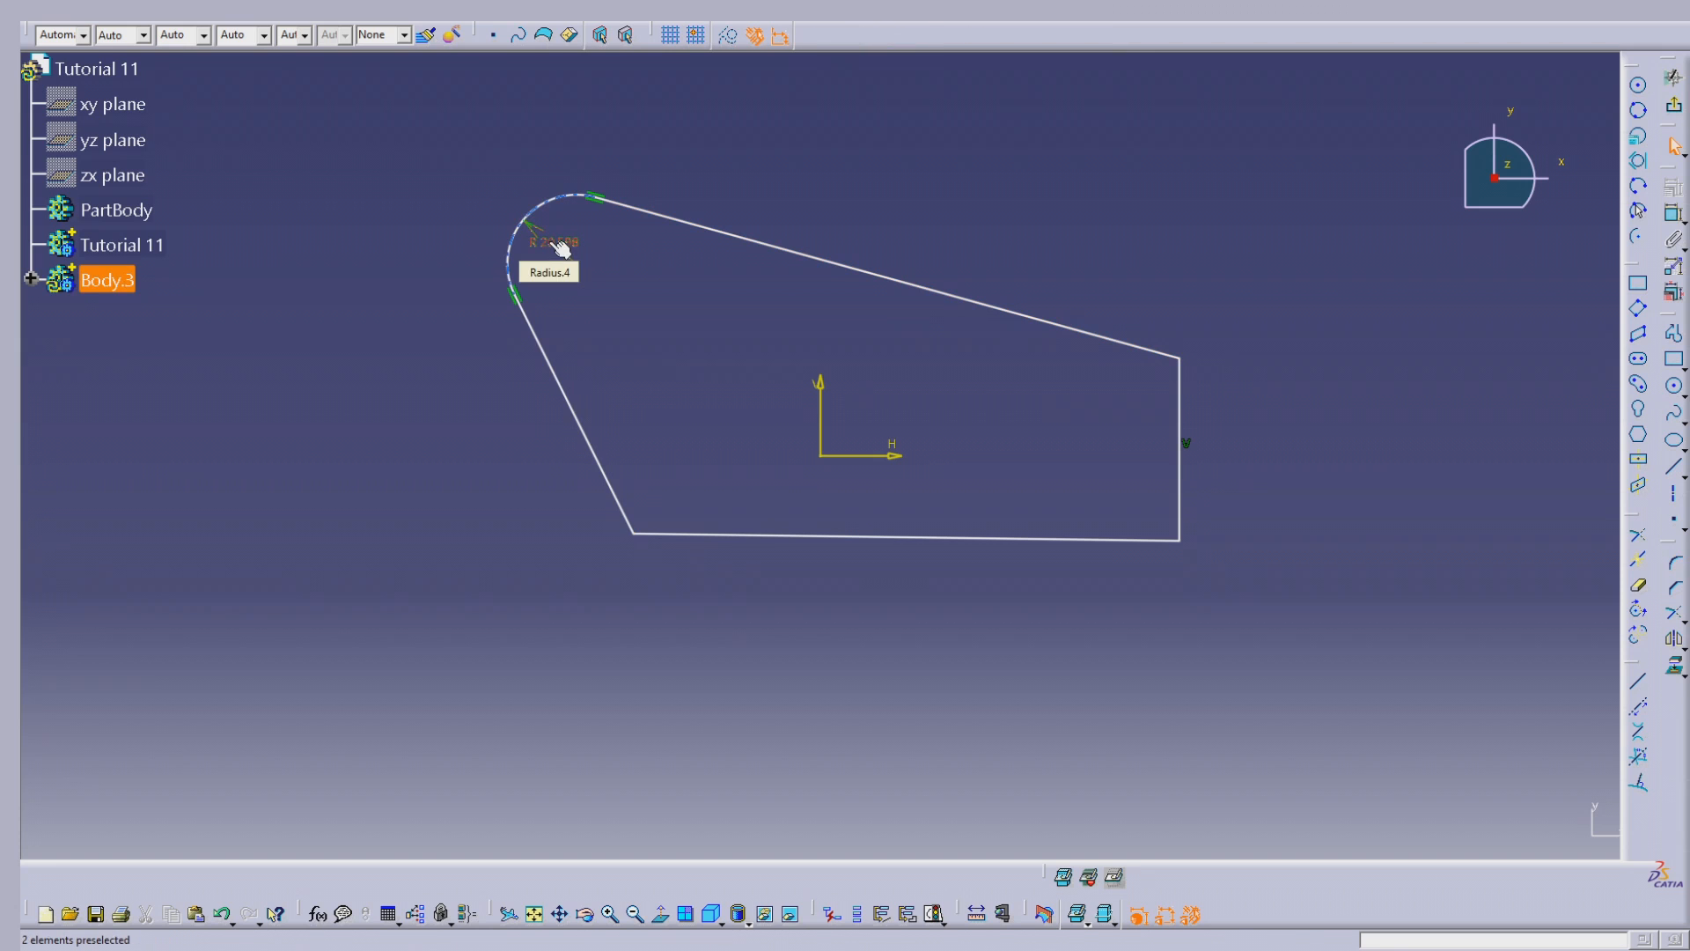
{"action": "double_click", "coordinate": [550, 246]}
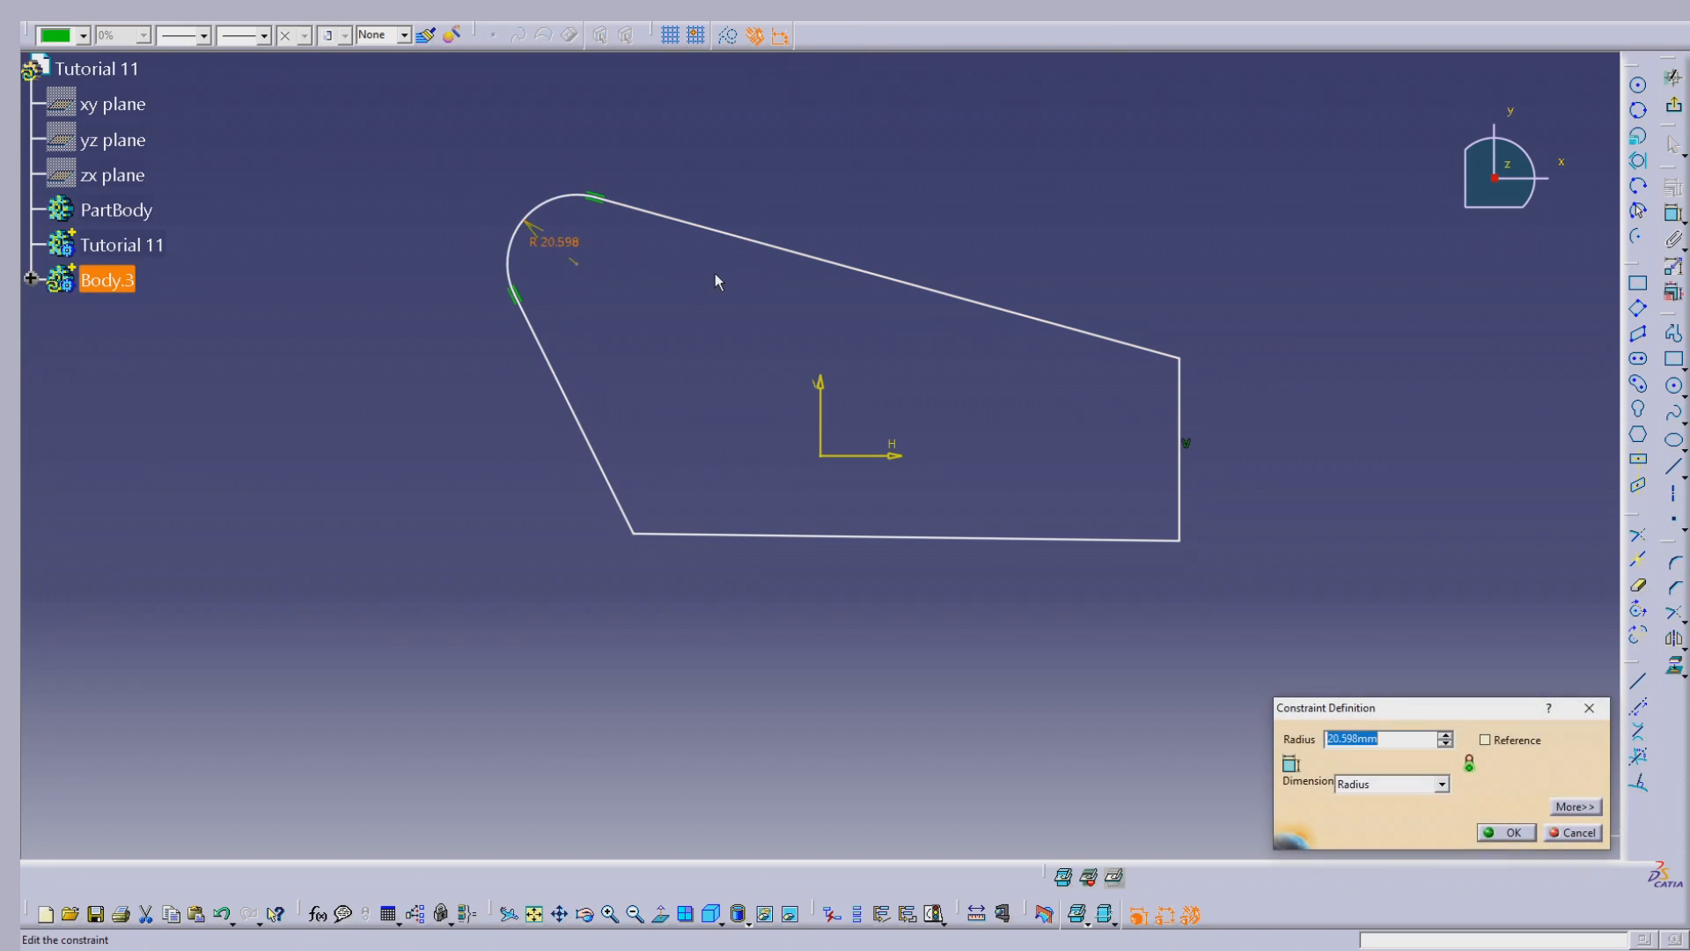
{"action": "type", "text": "12"}
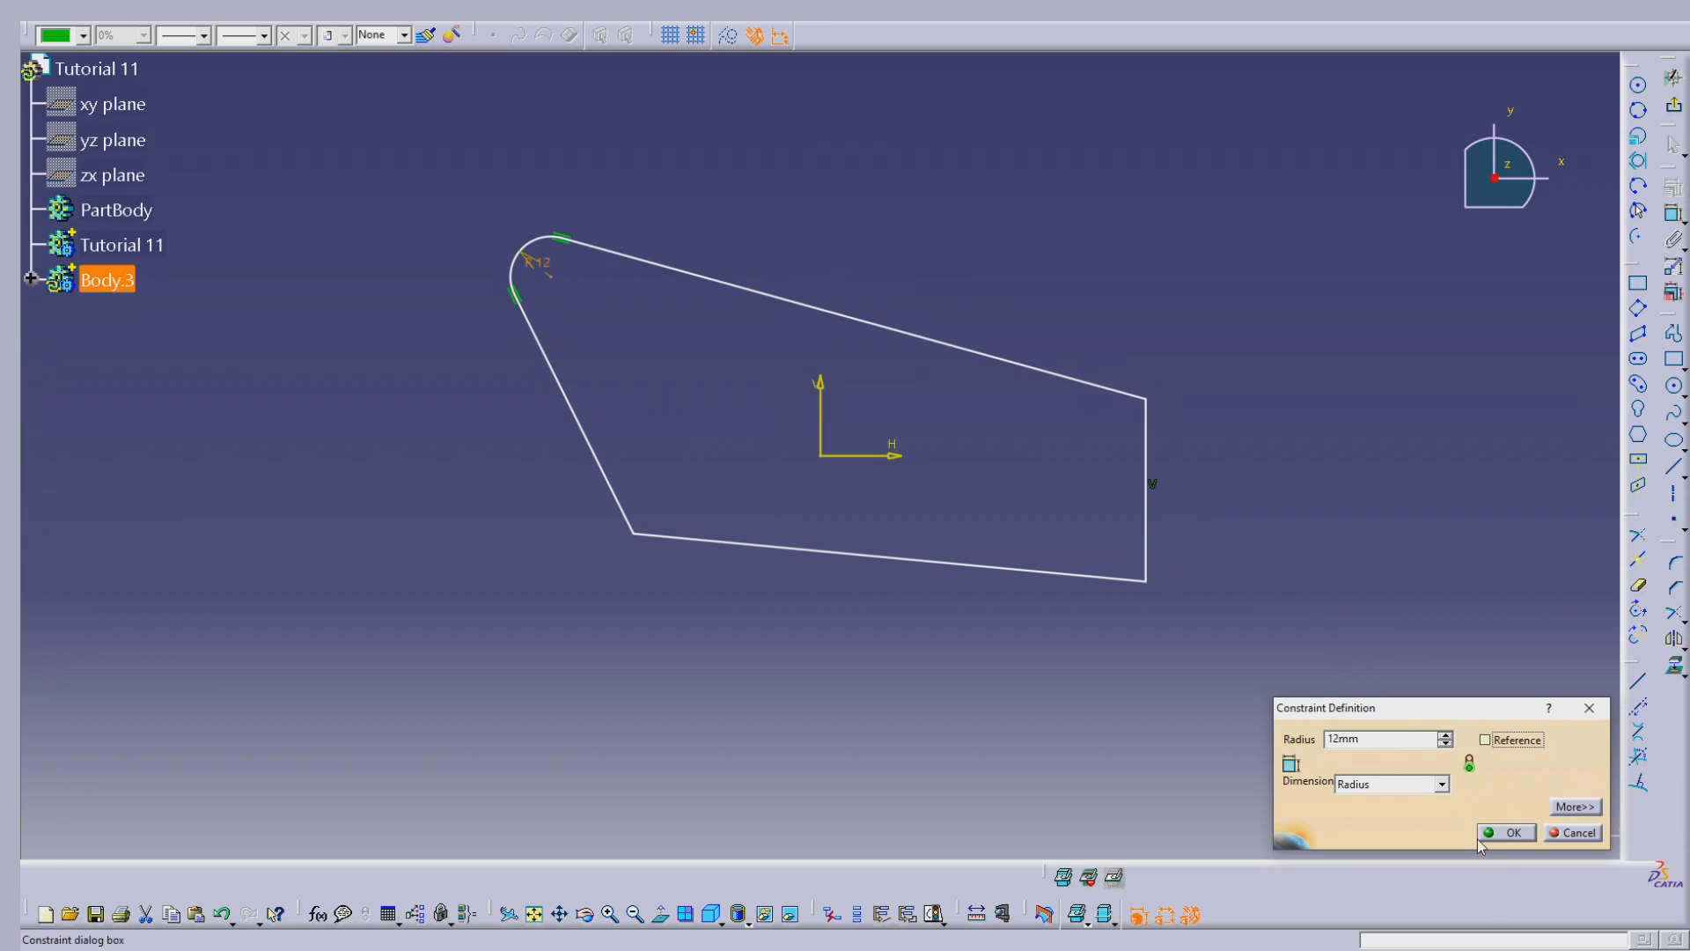
{"action": "left_click", "coordinate": [1497, 832]}
Step: Make the profile's bottom line horizontal and set its length to 67 mm
{"action": "right_click", "coordinate": [1028, 569]}
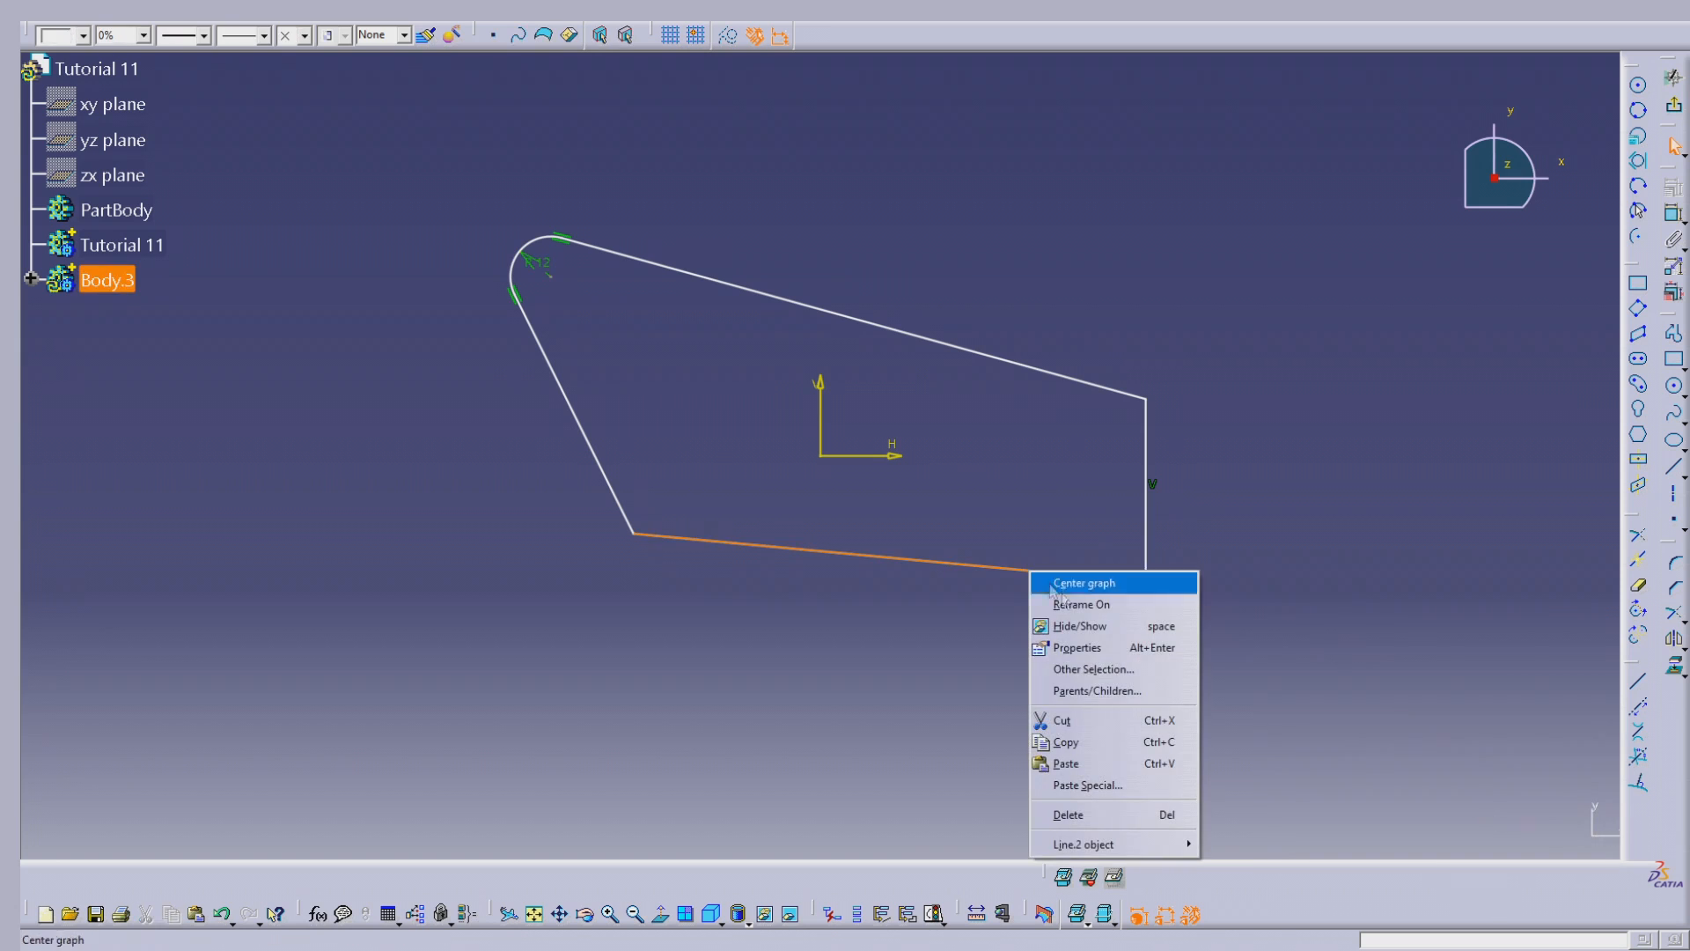
{"action": "mouse_move", "coordinate": [1167, 845]}
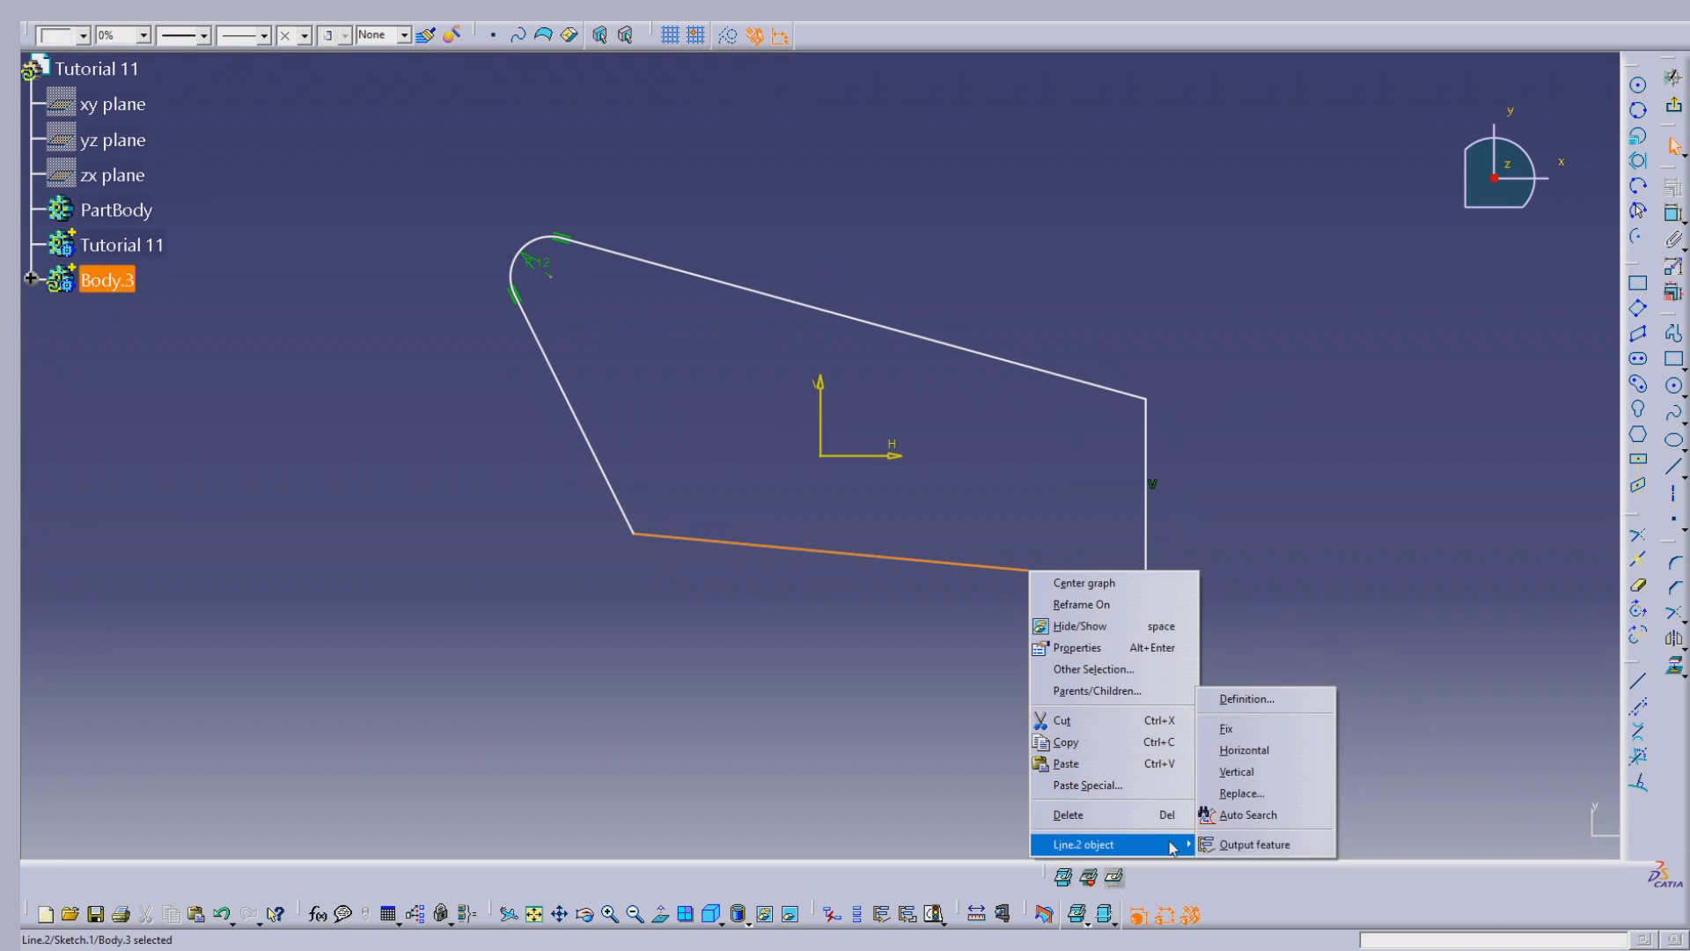
{"action": "left_click", "coordinate": [1237, 750]}
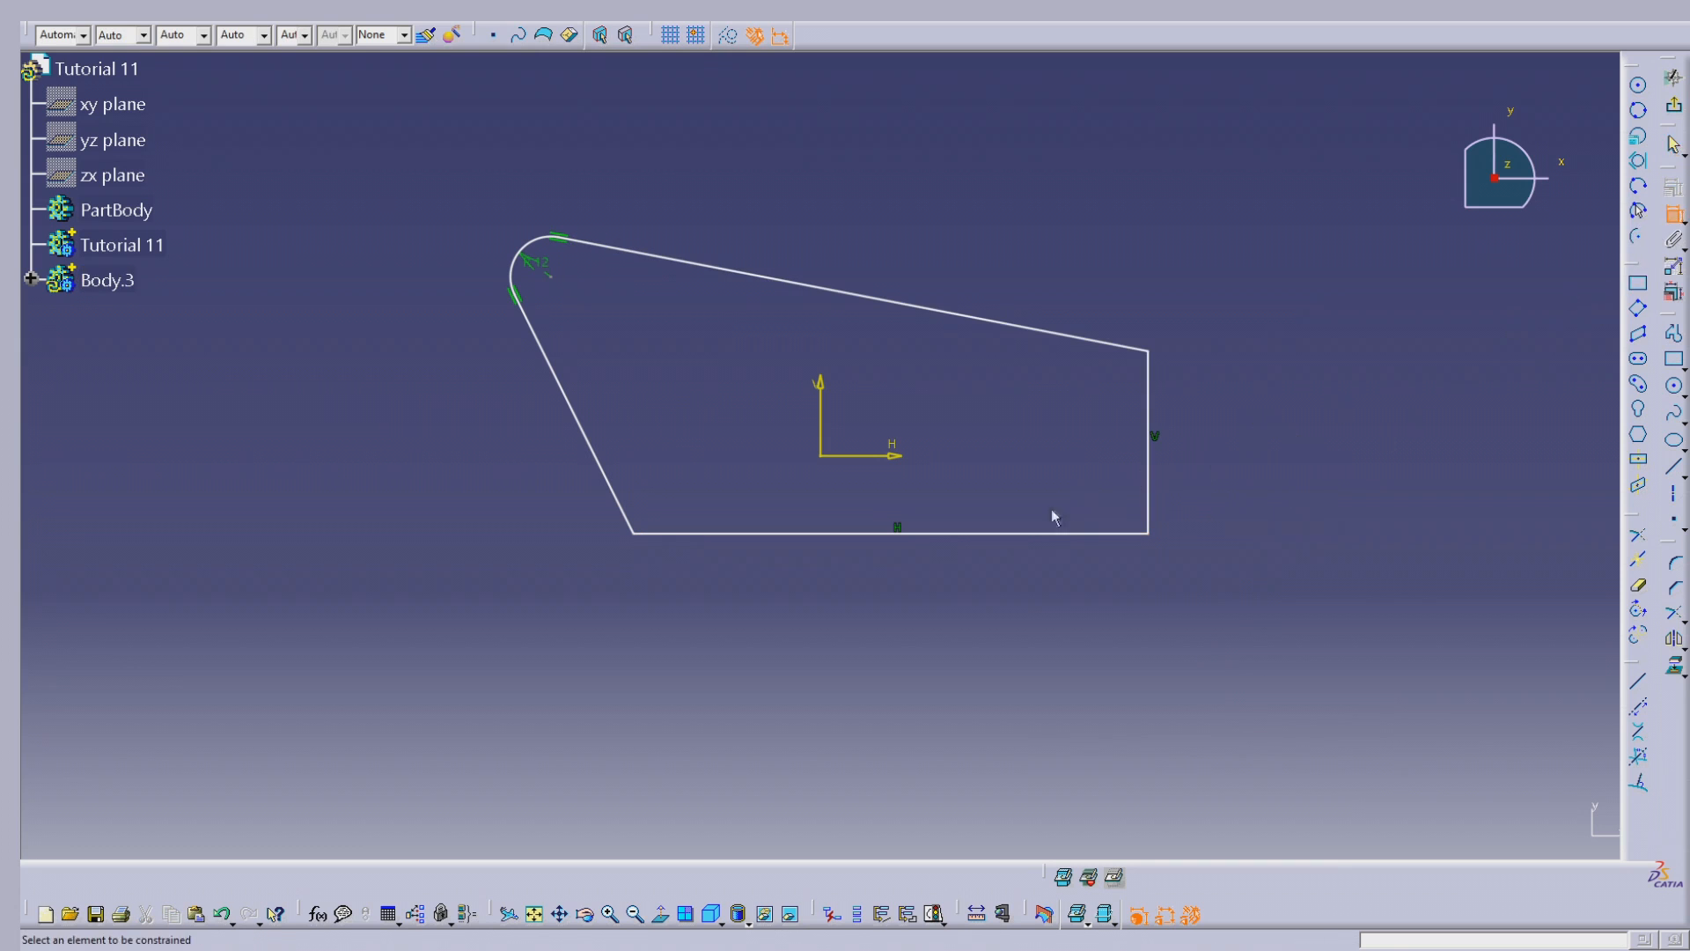
{"action": "left_click", "coordinate": [1043, 537]}
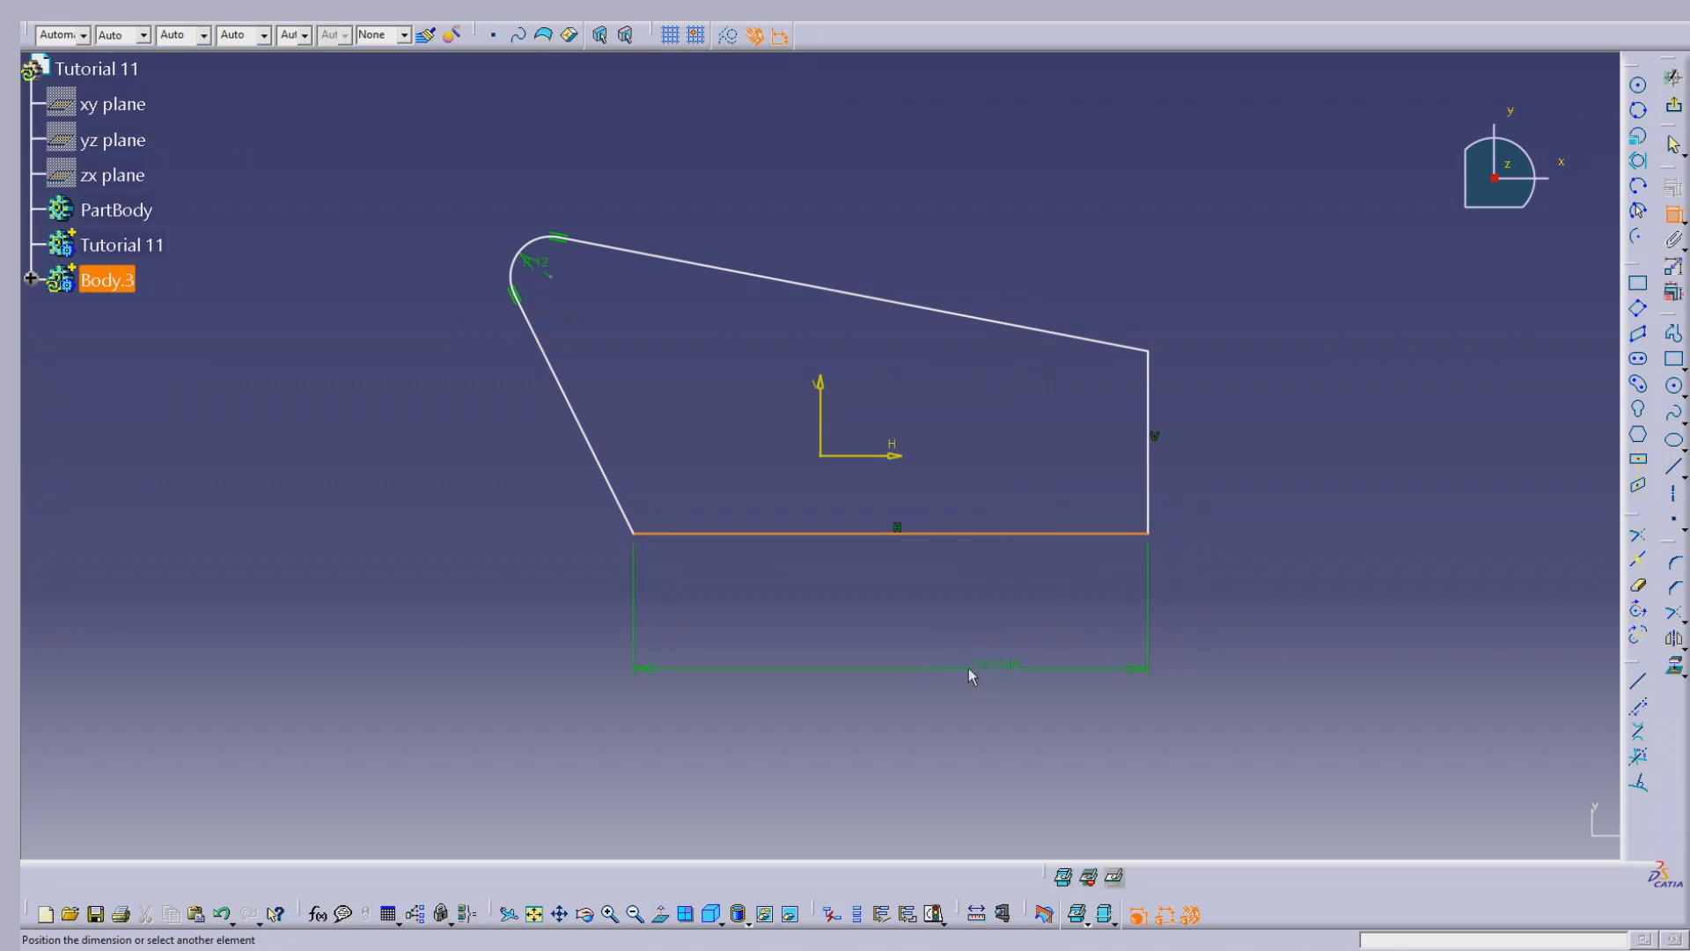
{"action": "double_click", "coordinate": [911, 672]}
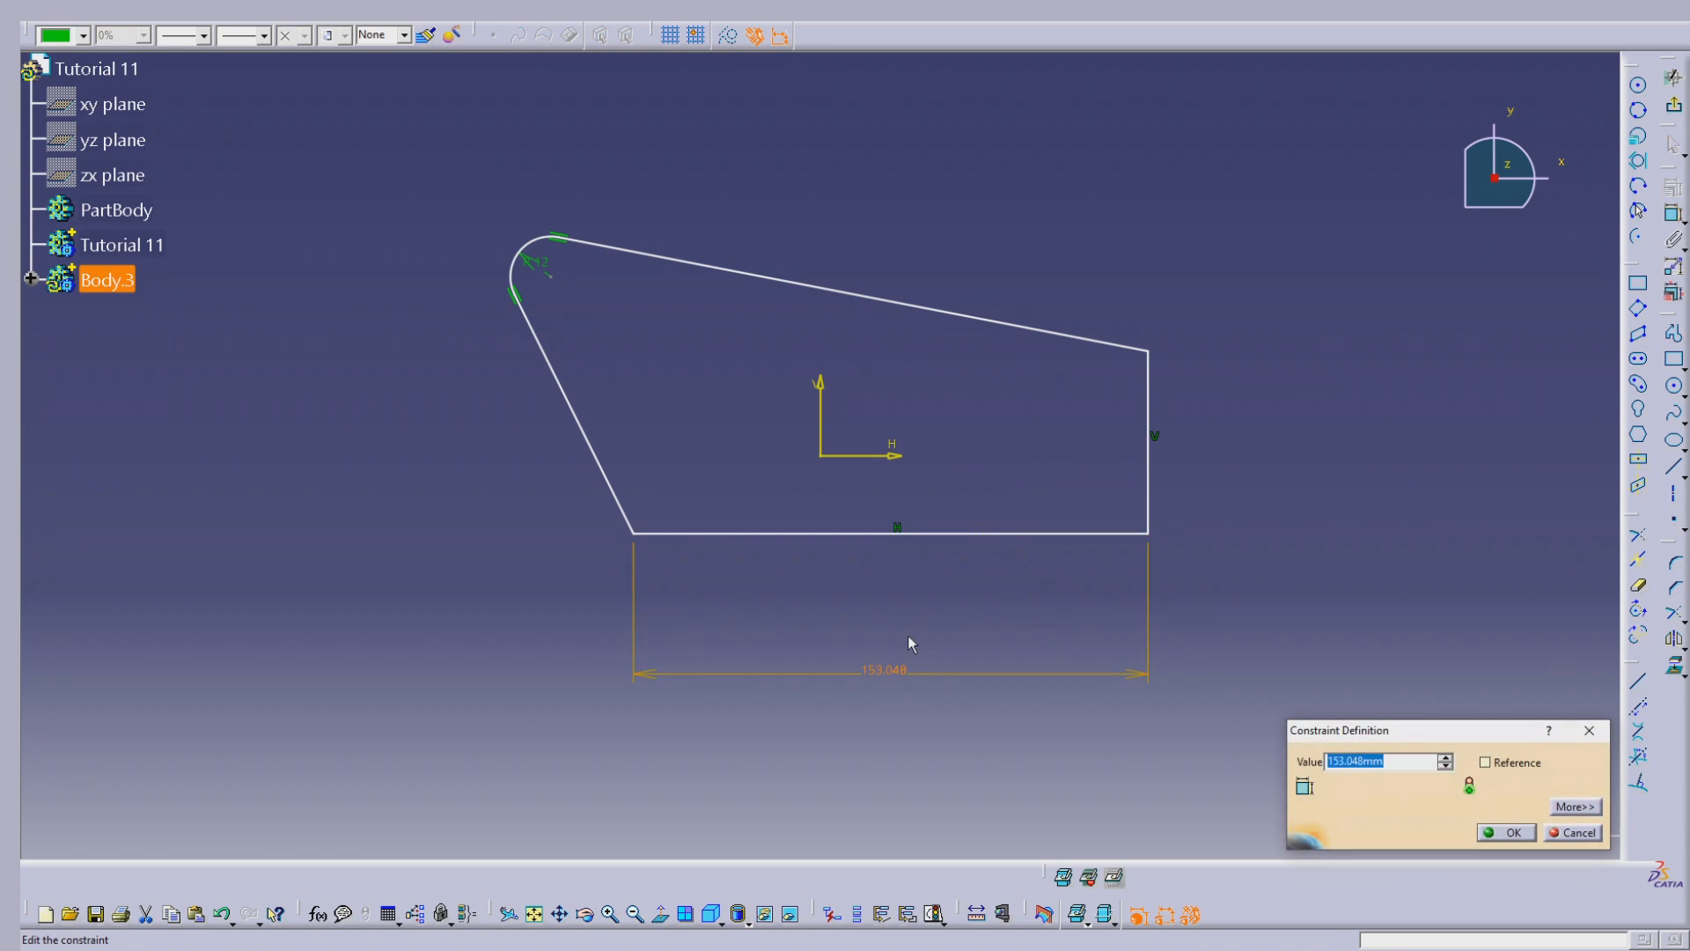
{"action": "type", "text": "67"}
{"action": "key", "text": "Return"}
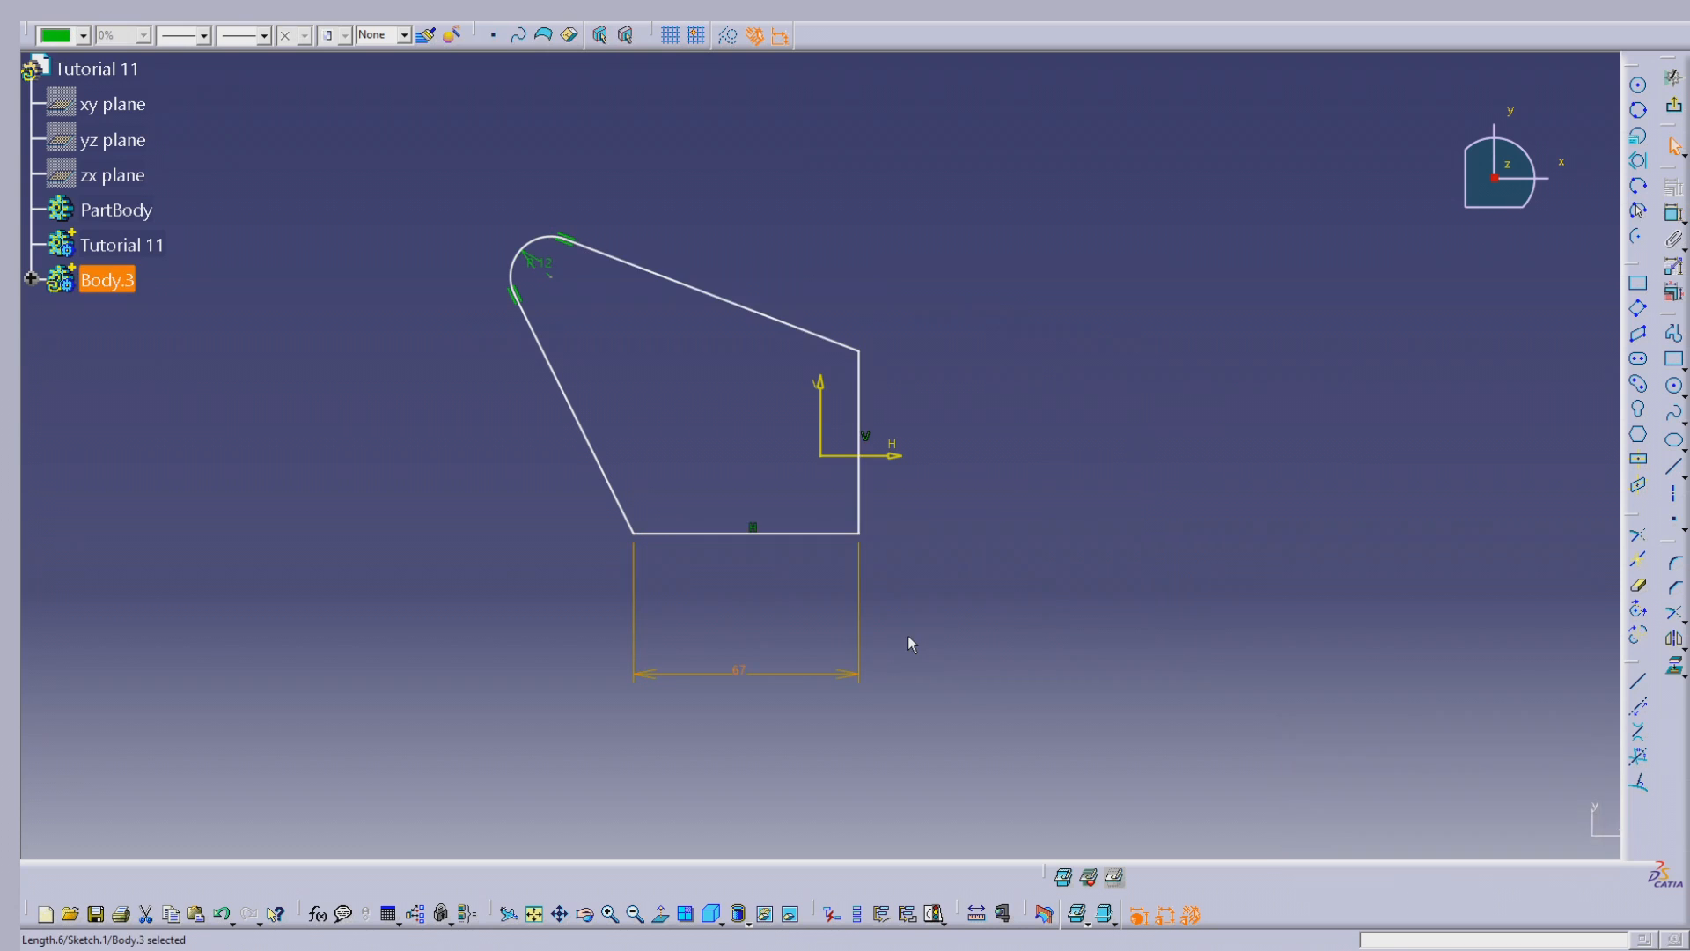
Step: Shift the right vertical edge further from the origin and set its distance from the vertical axis to 67/2 mm
{"action": "left_click_drag", "start_coordinate": [855, 476], "coordinate": [954, 480]}
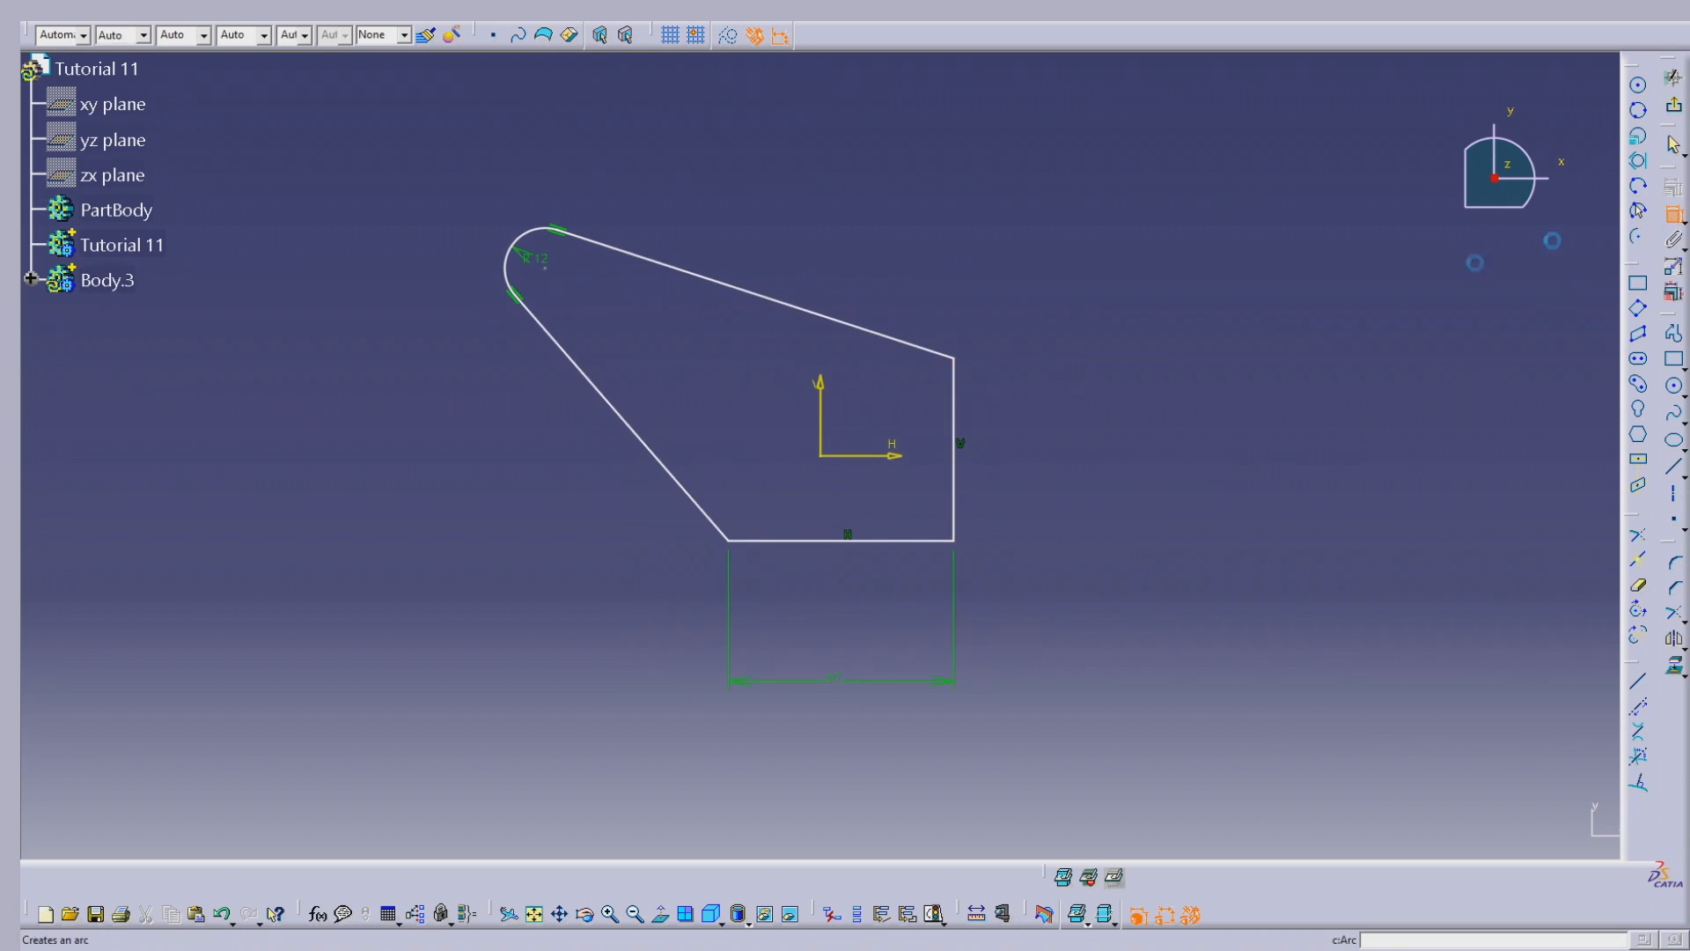
{"action": "left_click", "coordinate": [954, 506]}
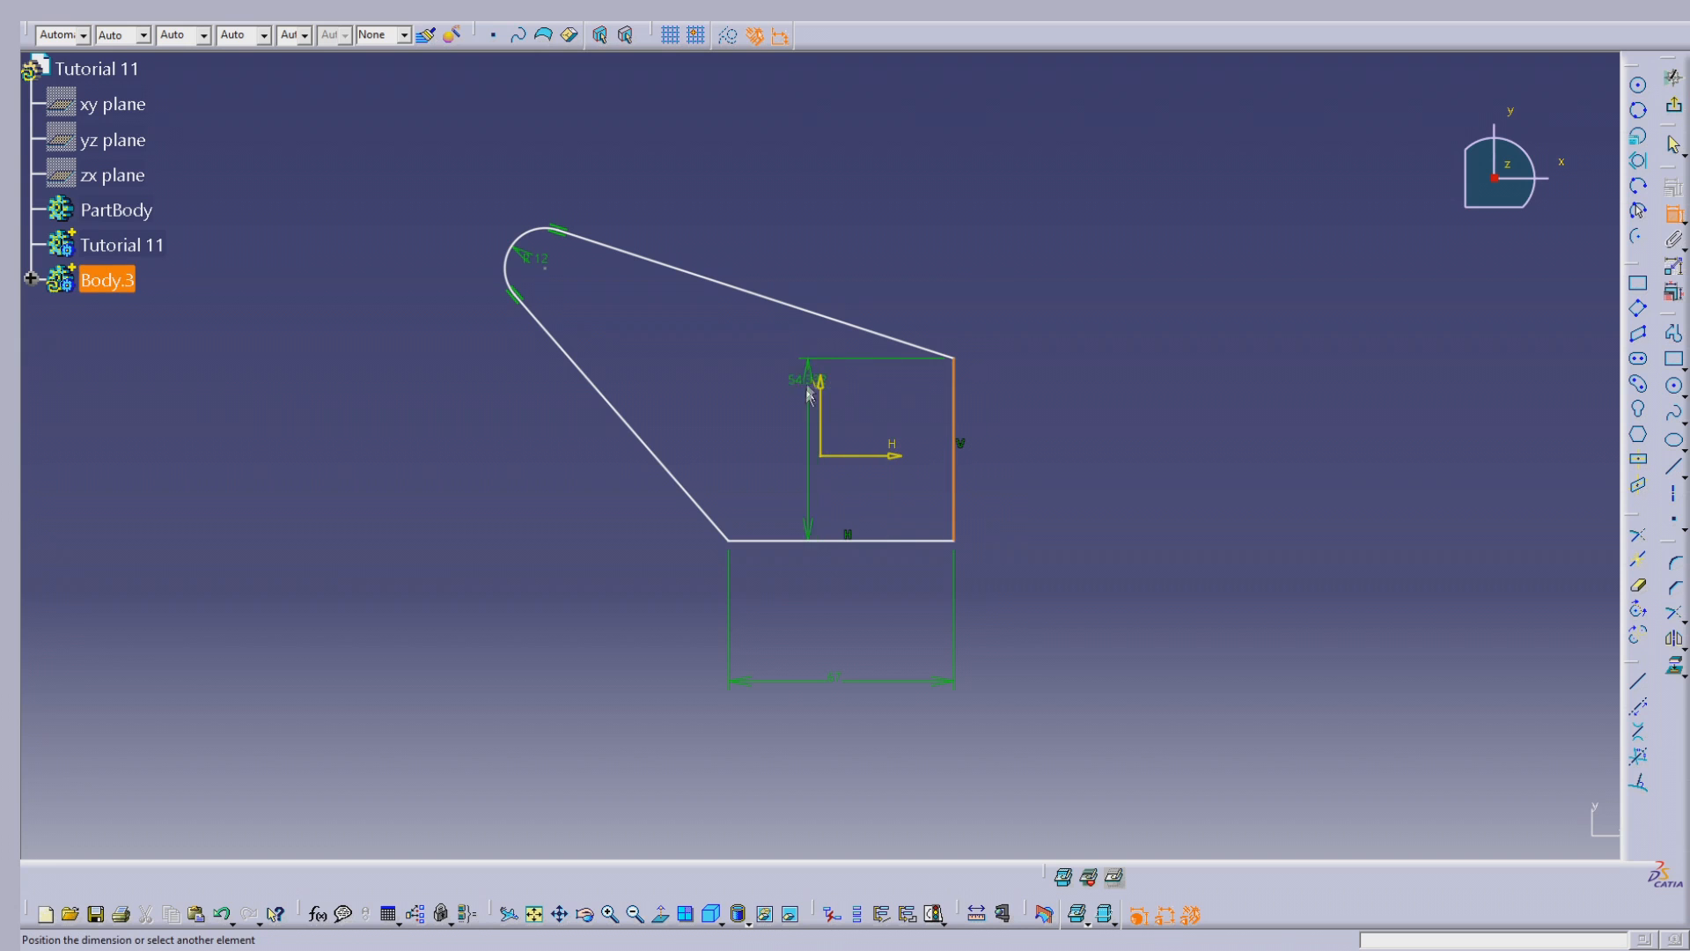
{"action": "left_click", "coordinate": [824, 423]}
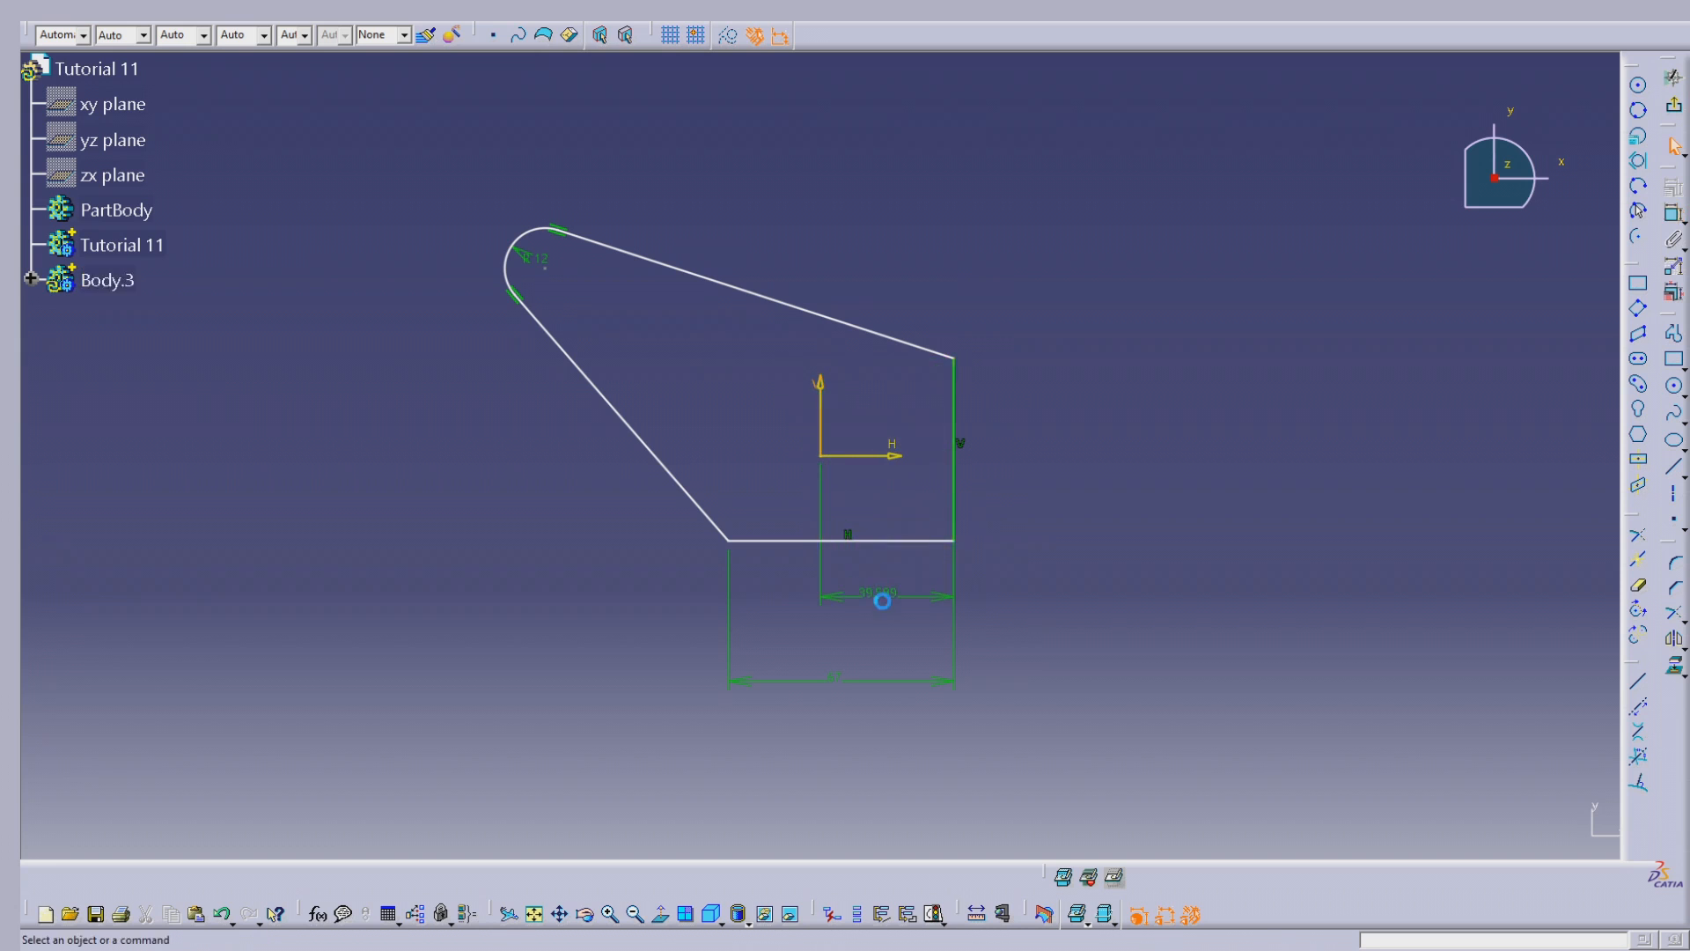
{"action": "double_click", "coordinate": [879, 594]}
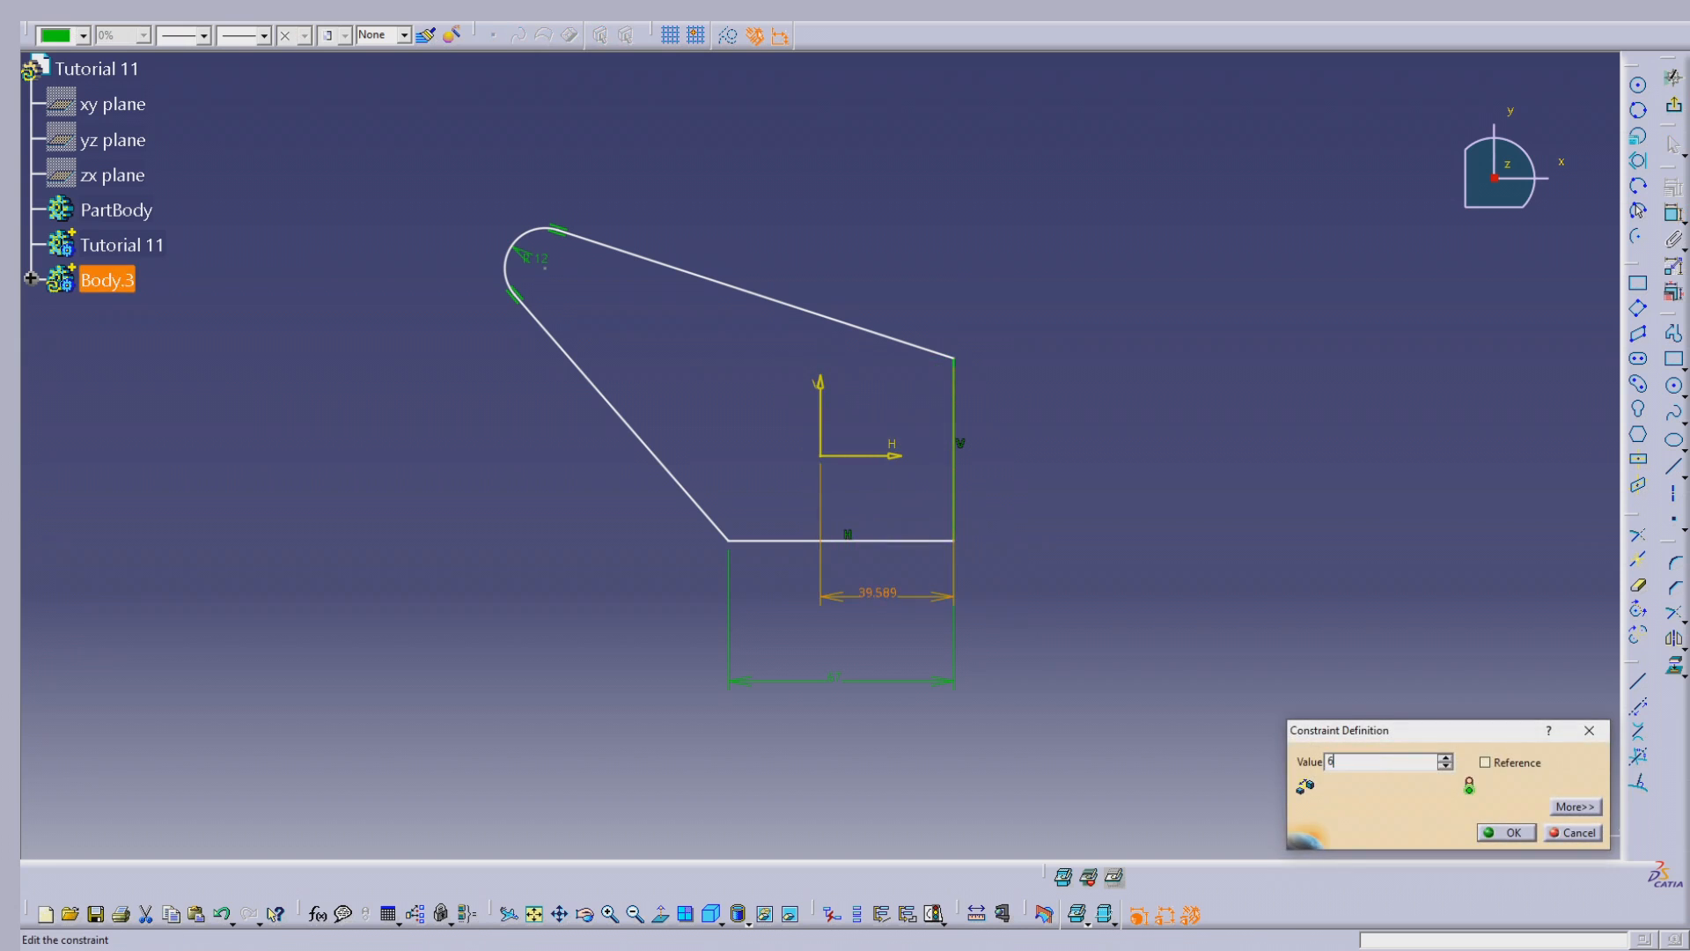
{"action": "type", "text": "67/2"}
{"action": "key", "text": "Return"}
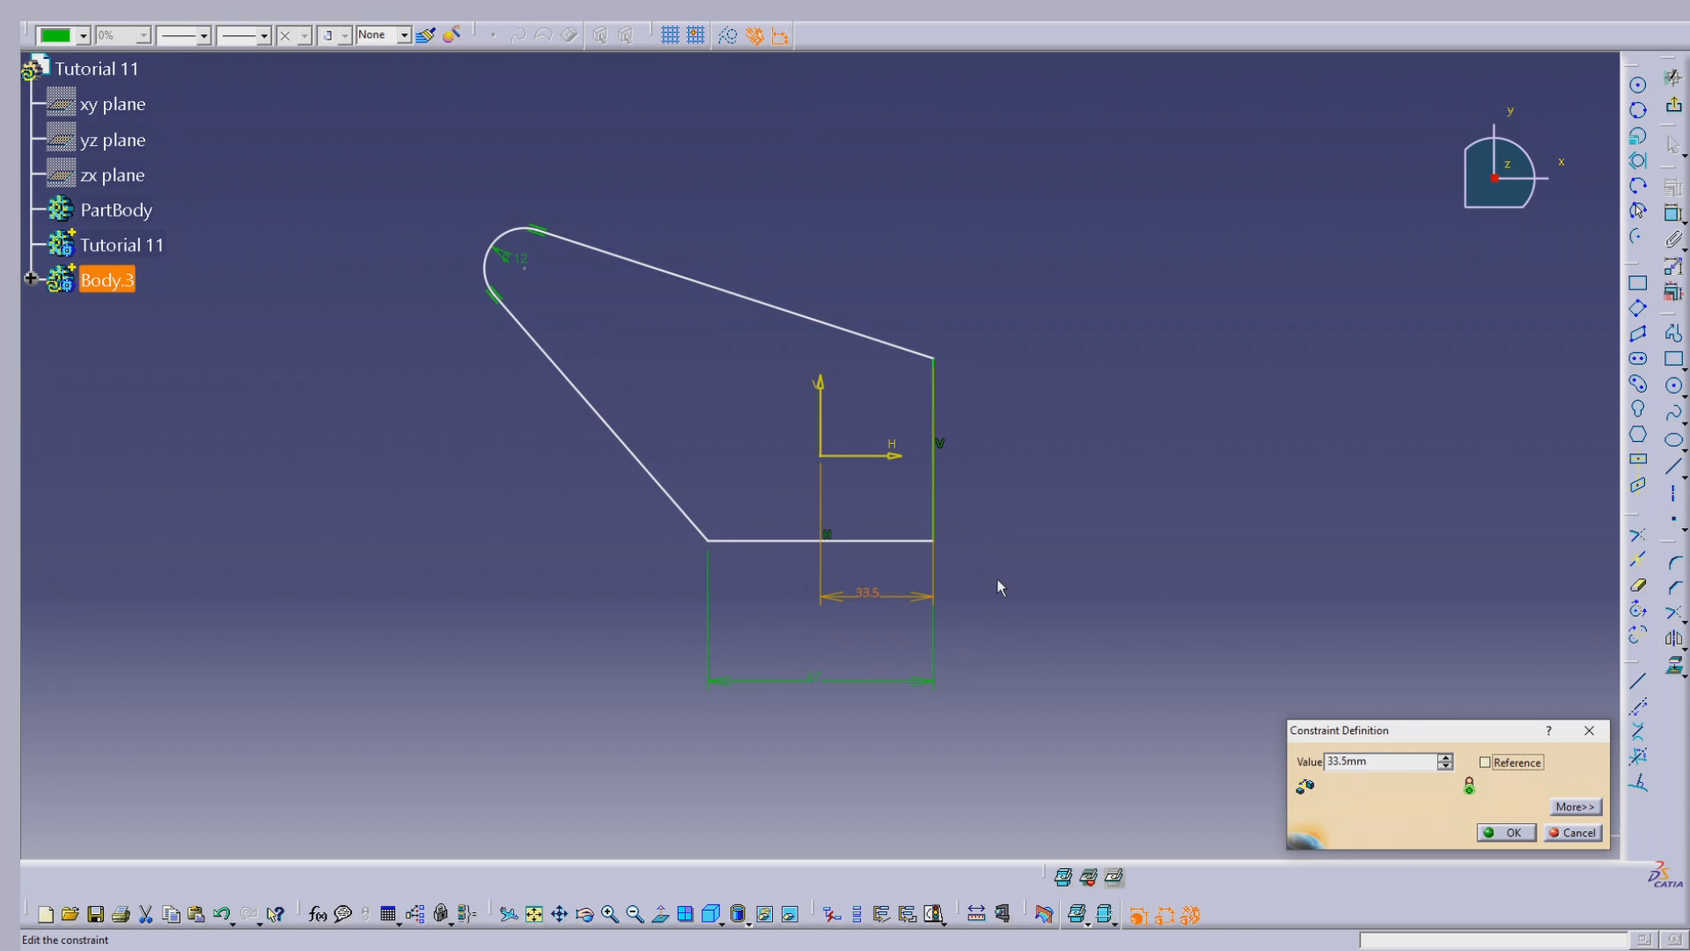
{"action": "left_click", "coordinate": [938, 644]}
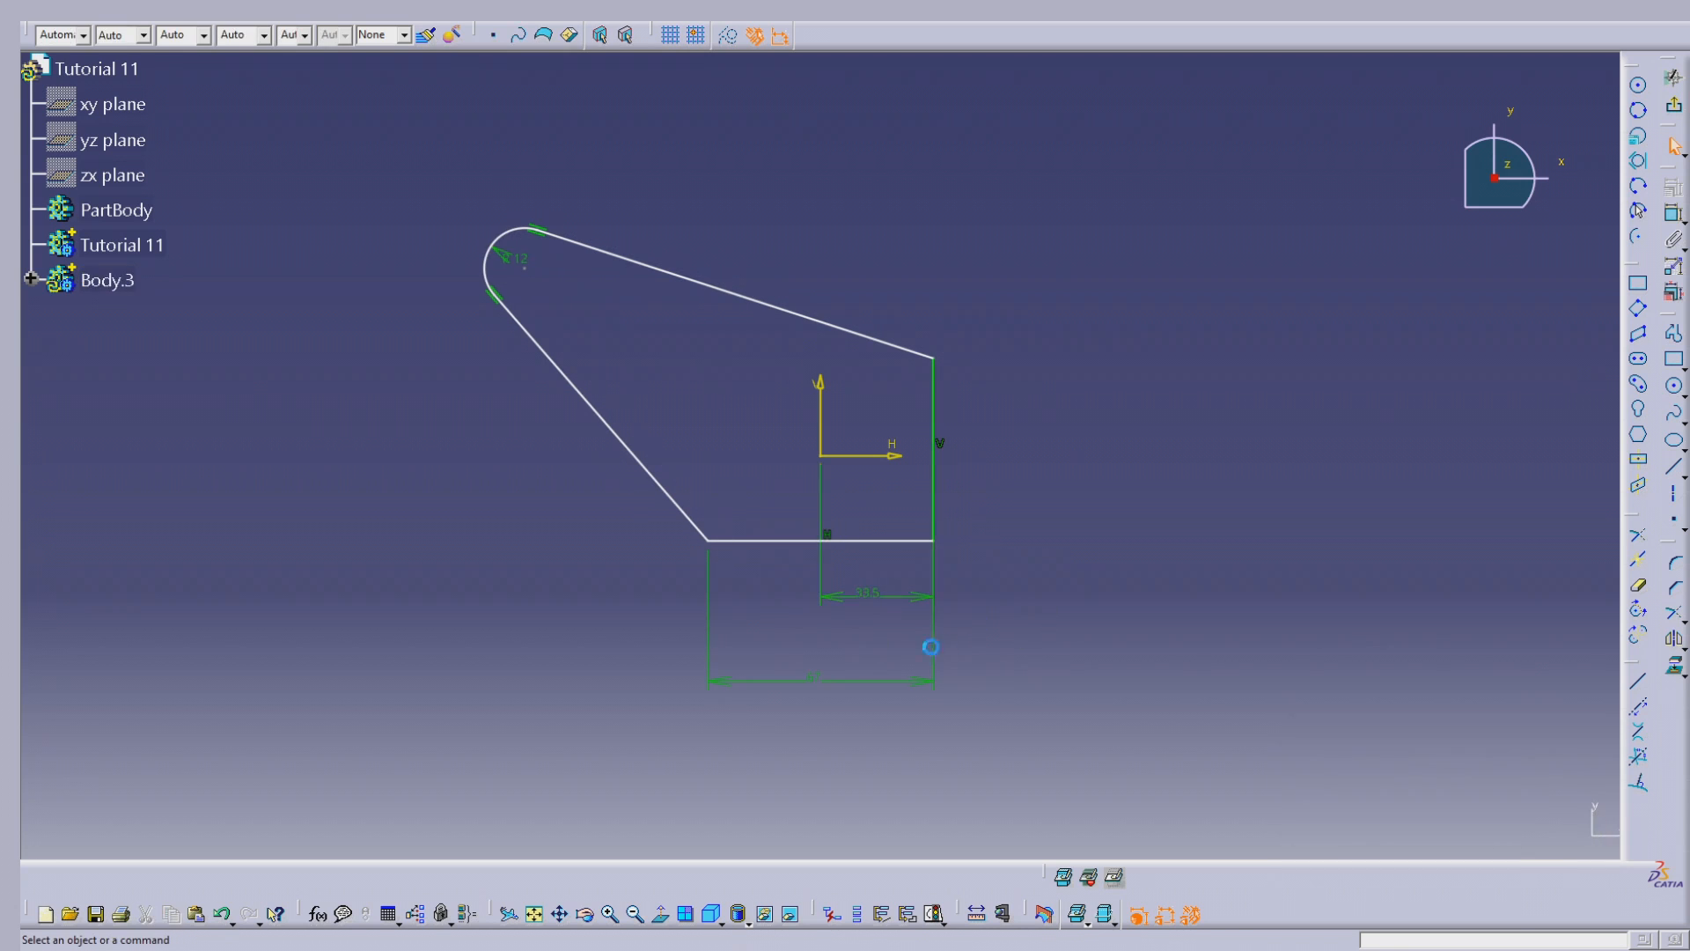
Step: Face the sketch squarely and move the 67 mm and 33.5 mm dimensions closer beneath the profile's bottom line
{"action": "mouse_move", "coordinate": [1106, 440]}
{"action": "middle_mouse_down"}
{"action": "mouse_move", "coordinate": [1171, 373]}
{"action": "mouse_move", "coordinate": [1184, 426]}
{"action": "middle_mouse_up"}
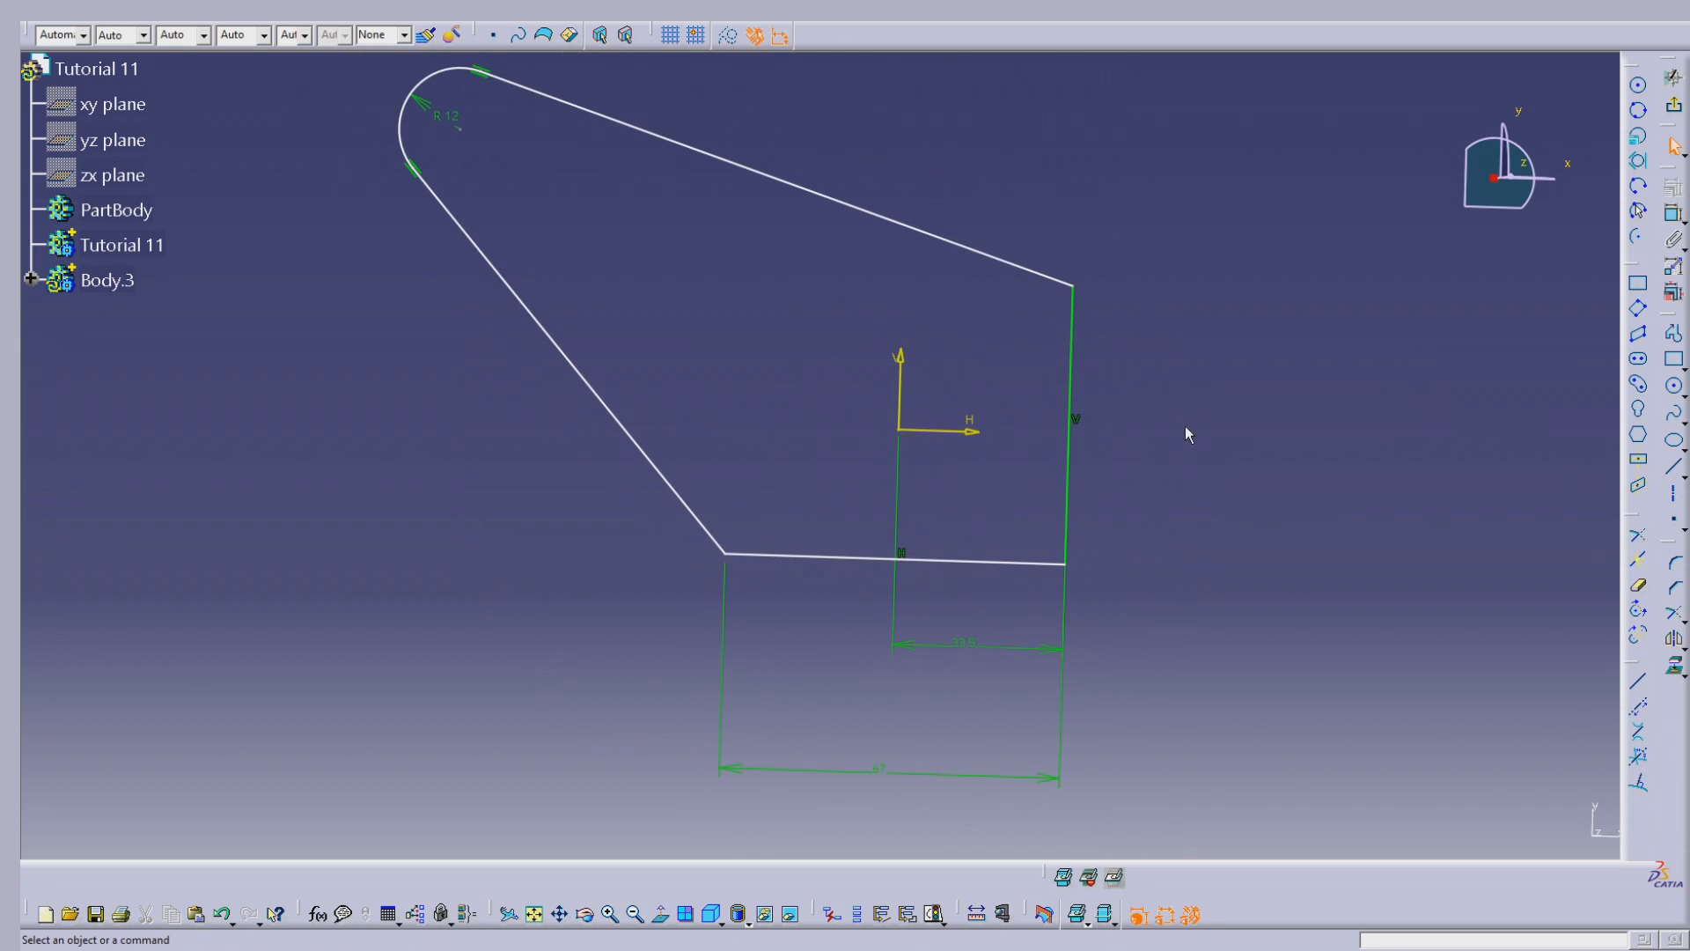
{"action": "left_click", "coordinate": [660, 913]}
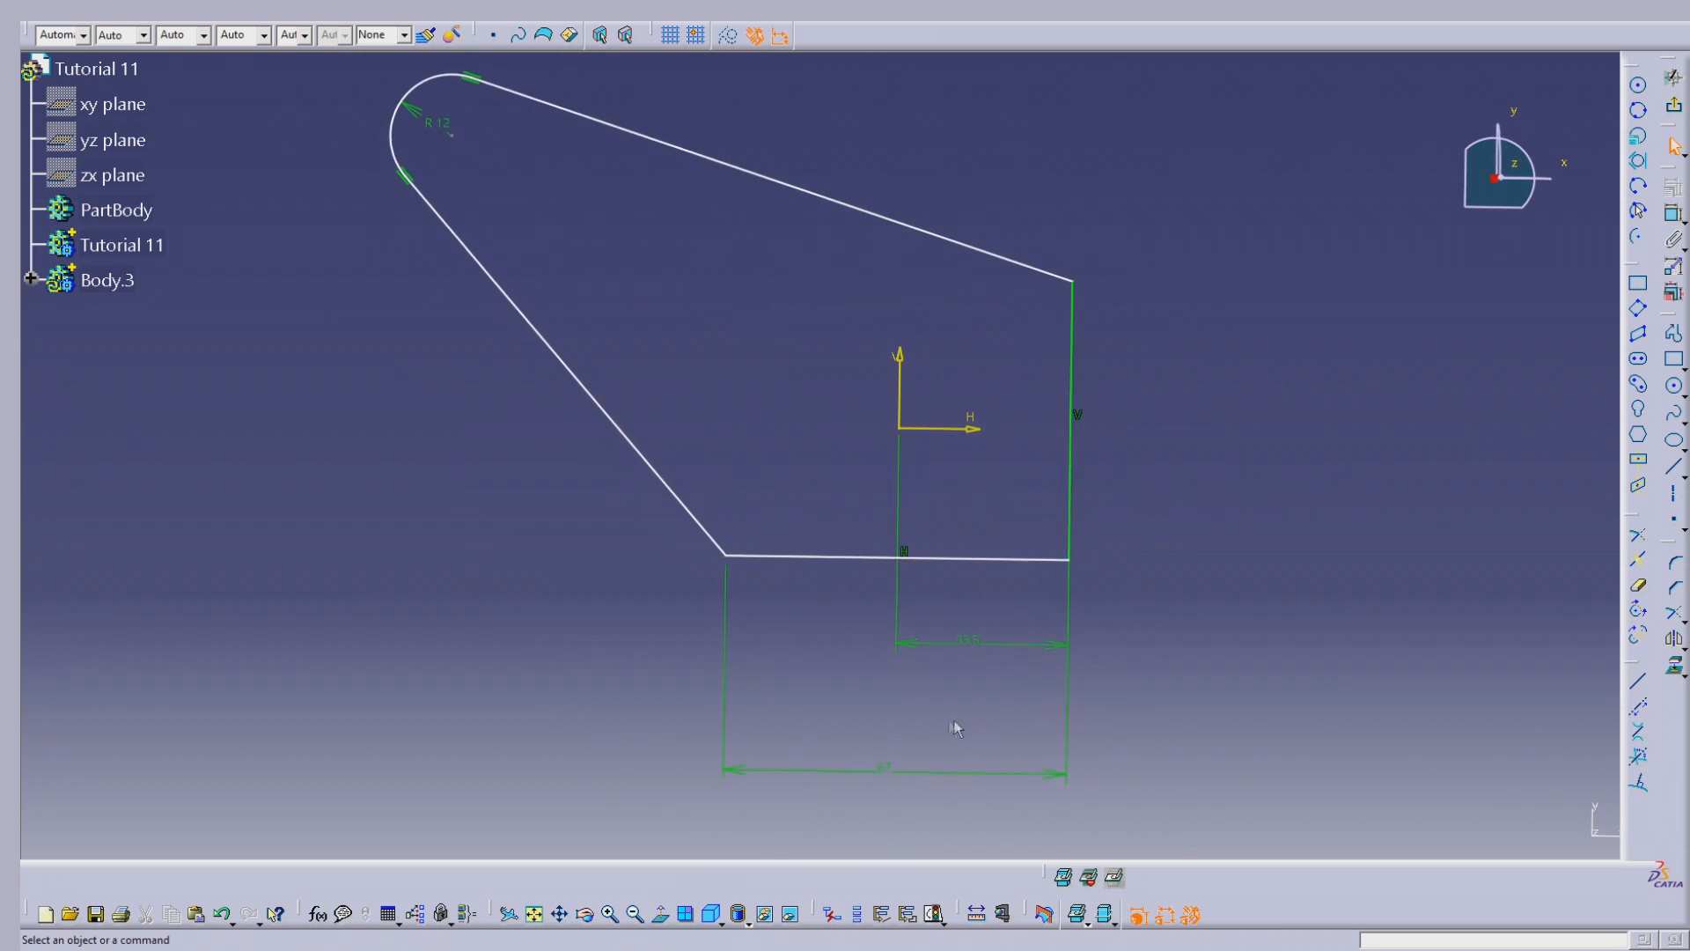
{"action": "left_click", "coordinate": [897, 774]}
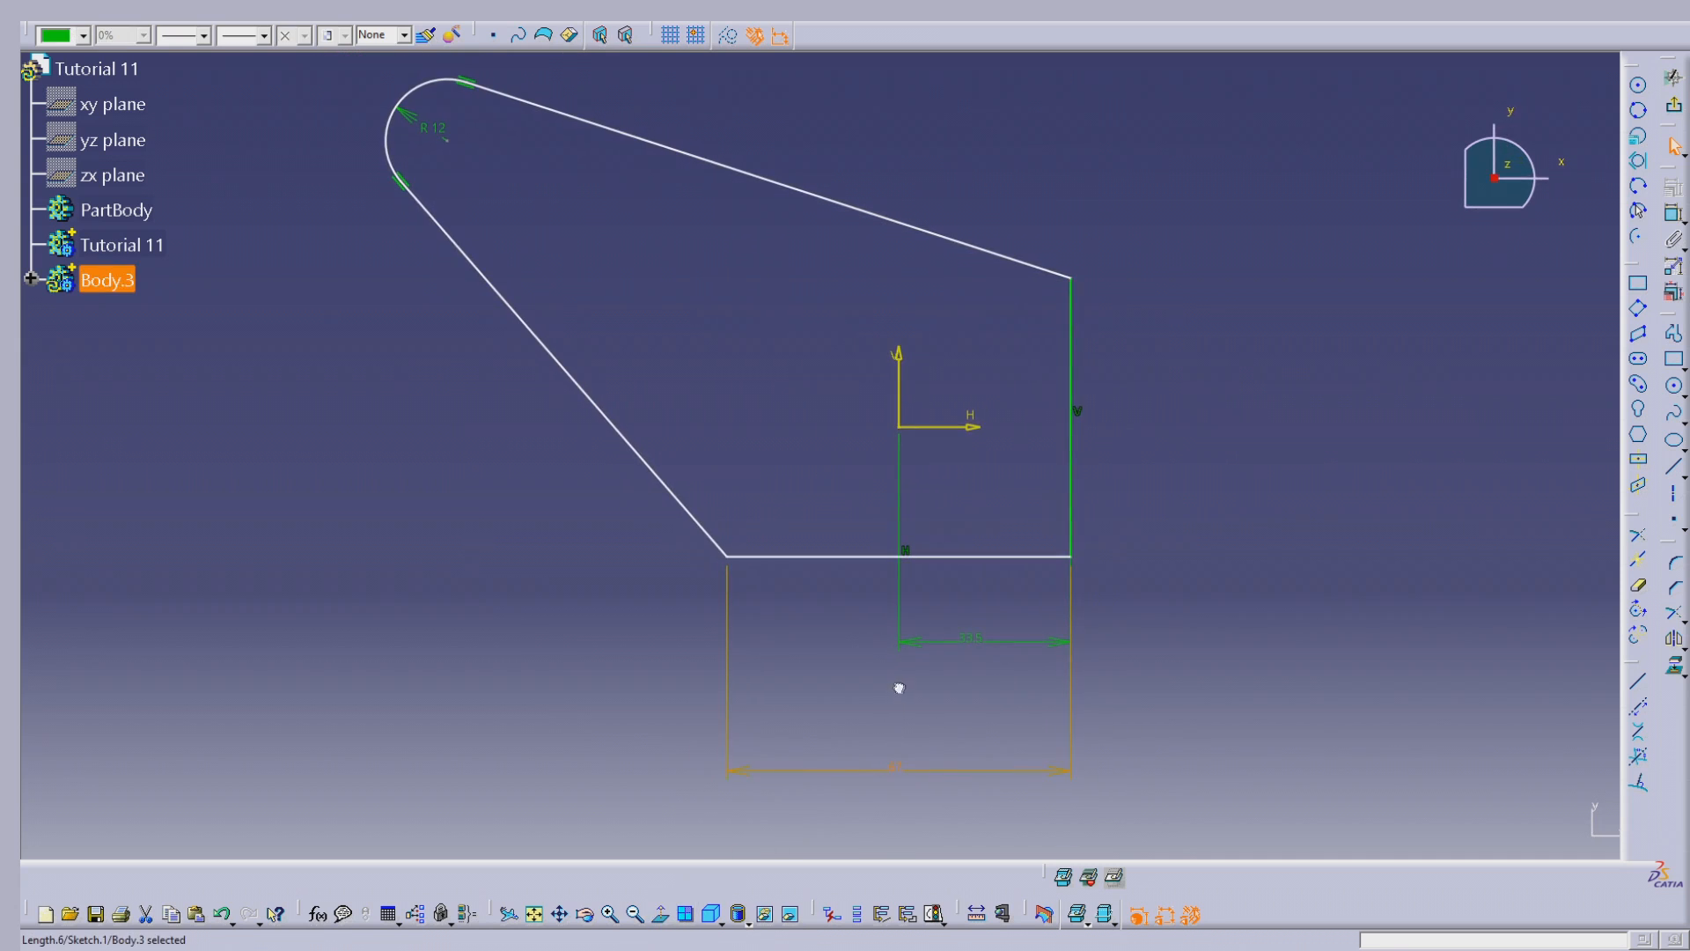
{"action": "left_click_drag", "start_coordinate": [936, 772], "coordinate": [931, 681]}
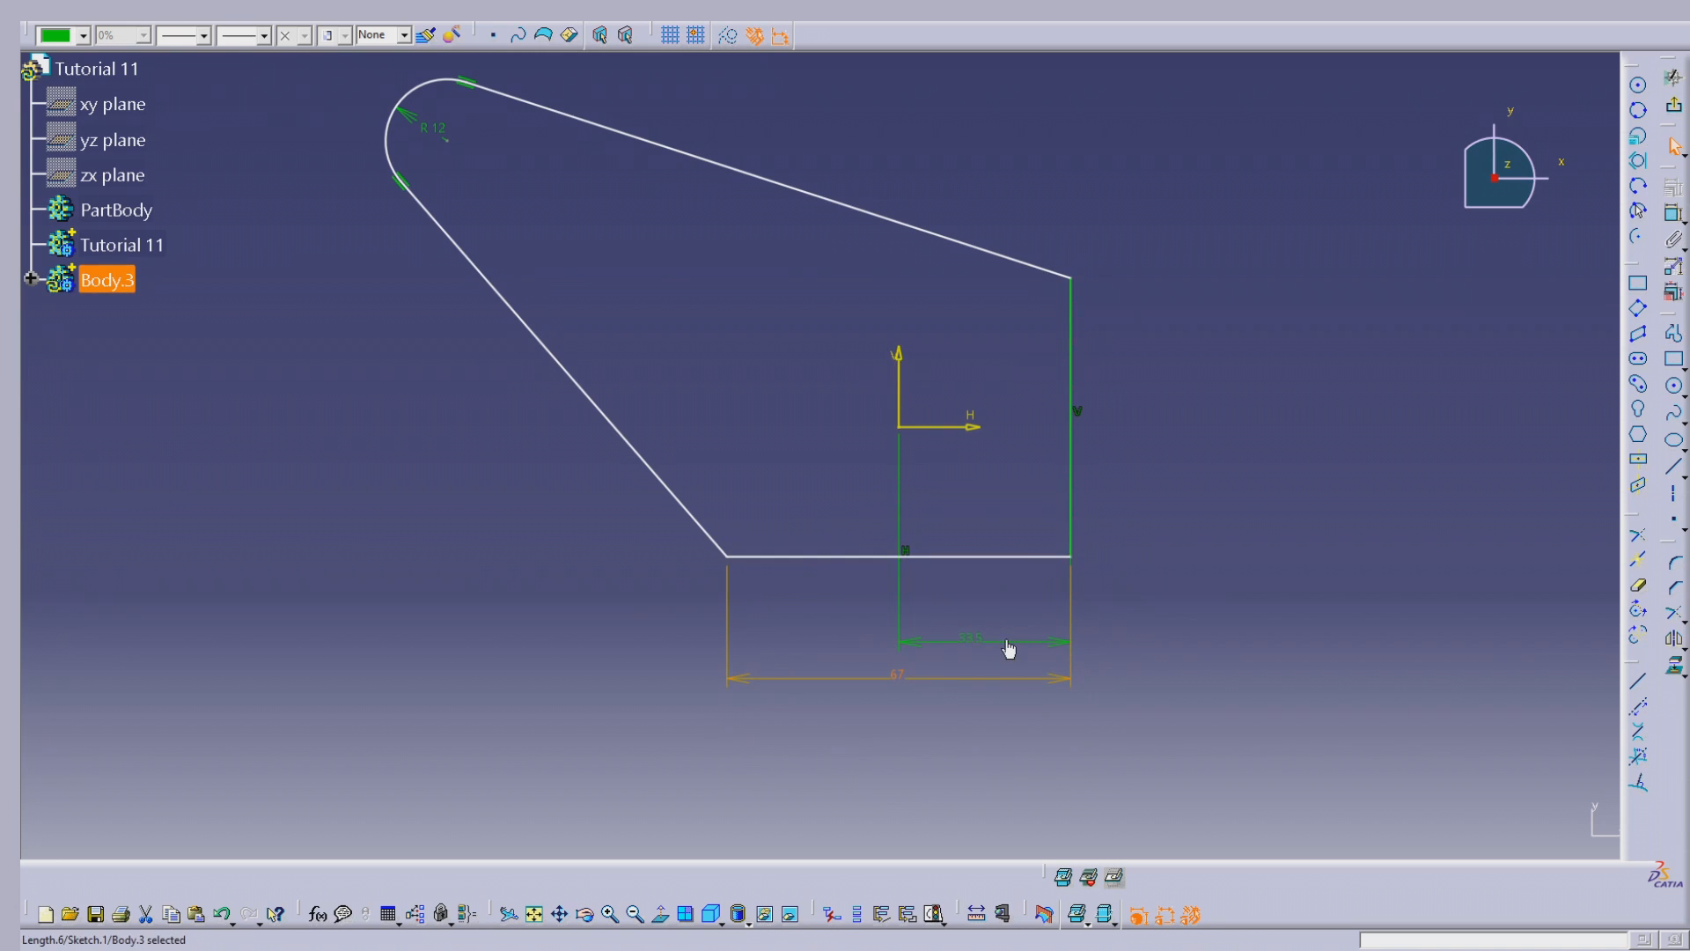
{"action": "left_click_drag", "start_coordinate": [1014, 642], "coordinate": [1010, 603]}
{"action": "left_click_drag", "start_coordinate": [981, 679], "coordinate": [1000, 639]}
{"action": "left_click", "coordinate": [1518, 317]}
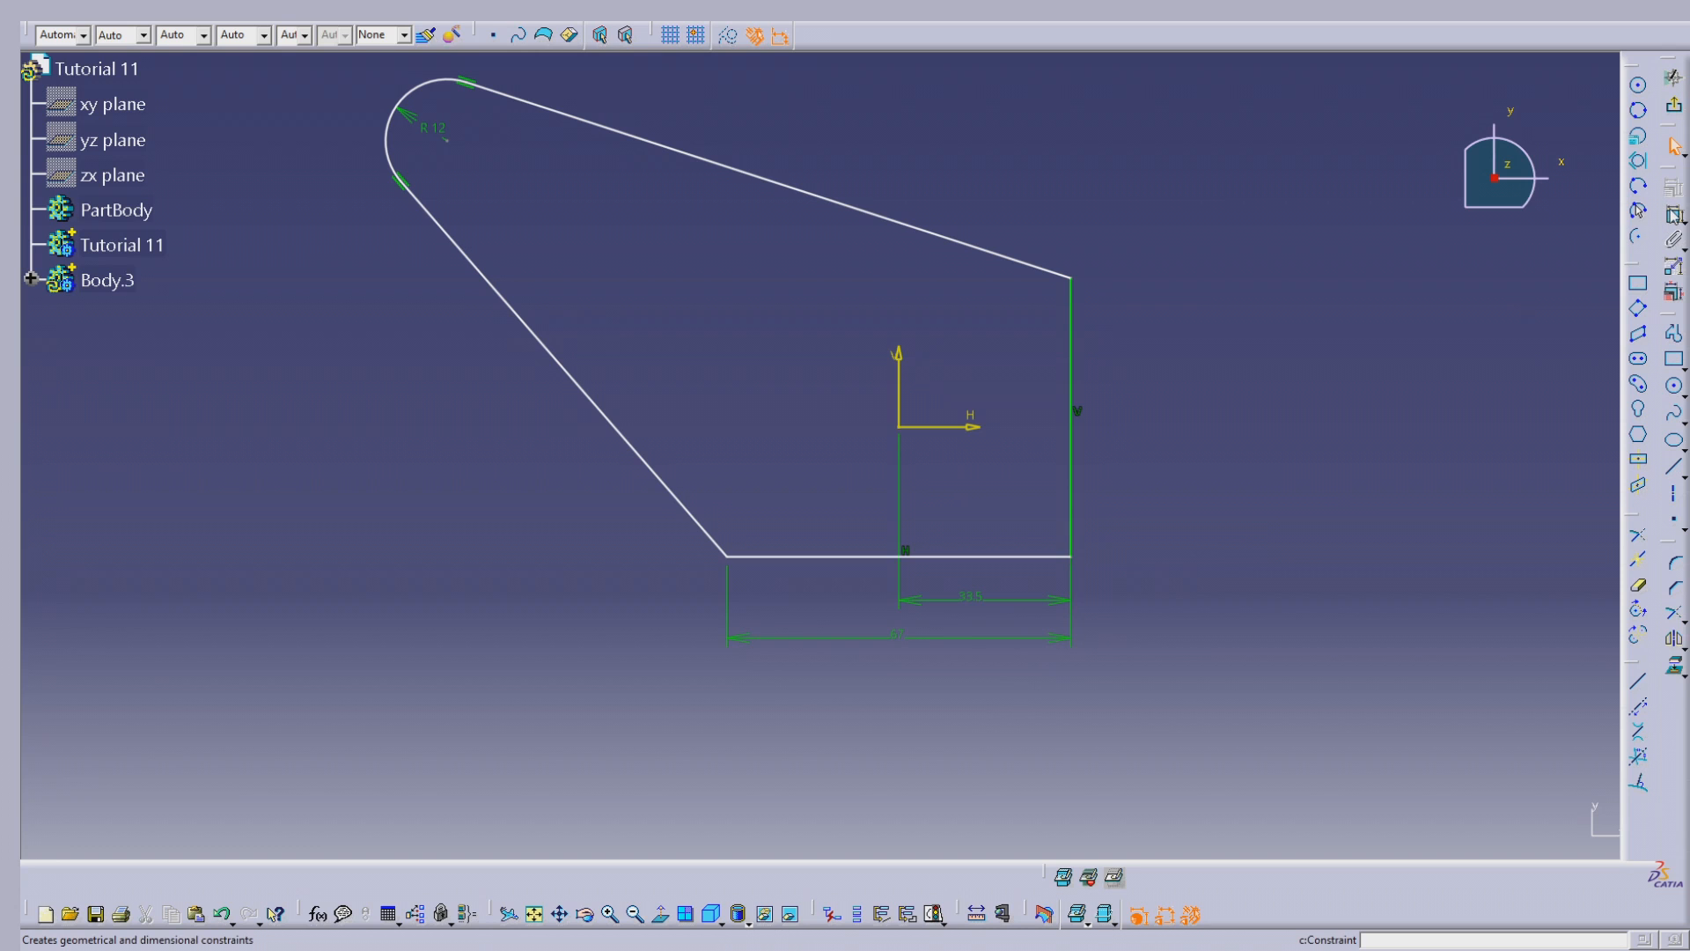
Step: Dimension the distance from the horizontal axis to the profile's bottom line and adjust its value, trying 10 mm first
{"action": "left_click", "coordinate": [1674, 214]}
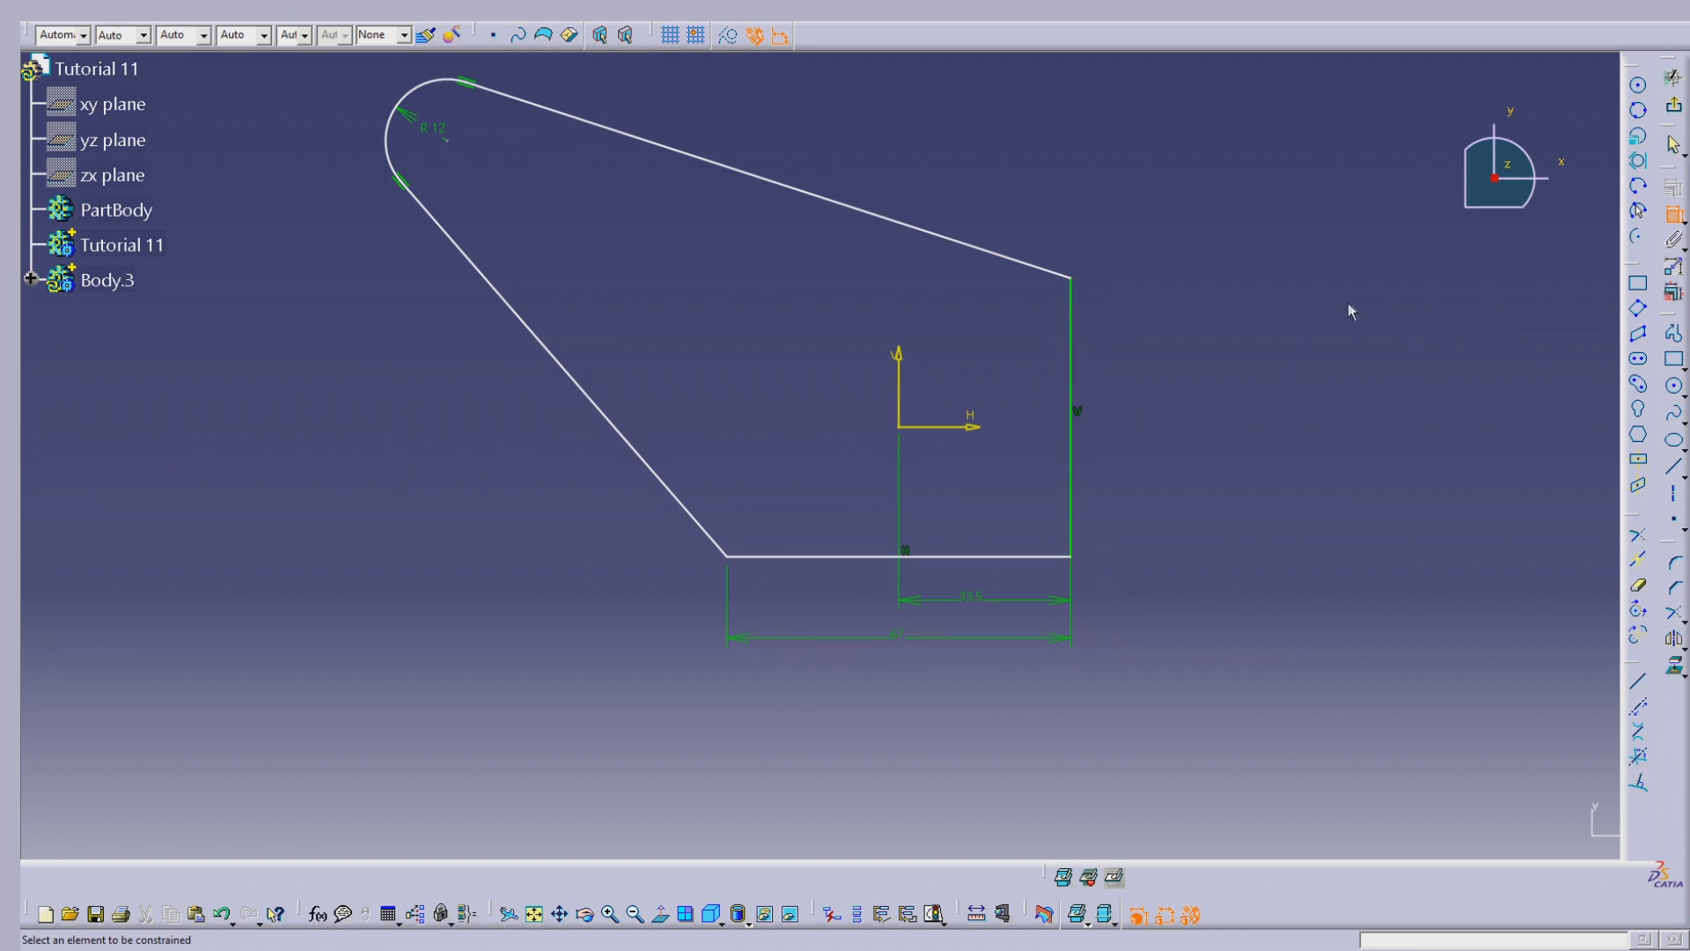
{"action": "left_click", "coordinate": [963, 427]}
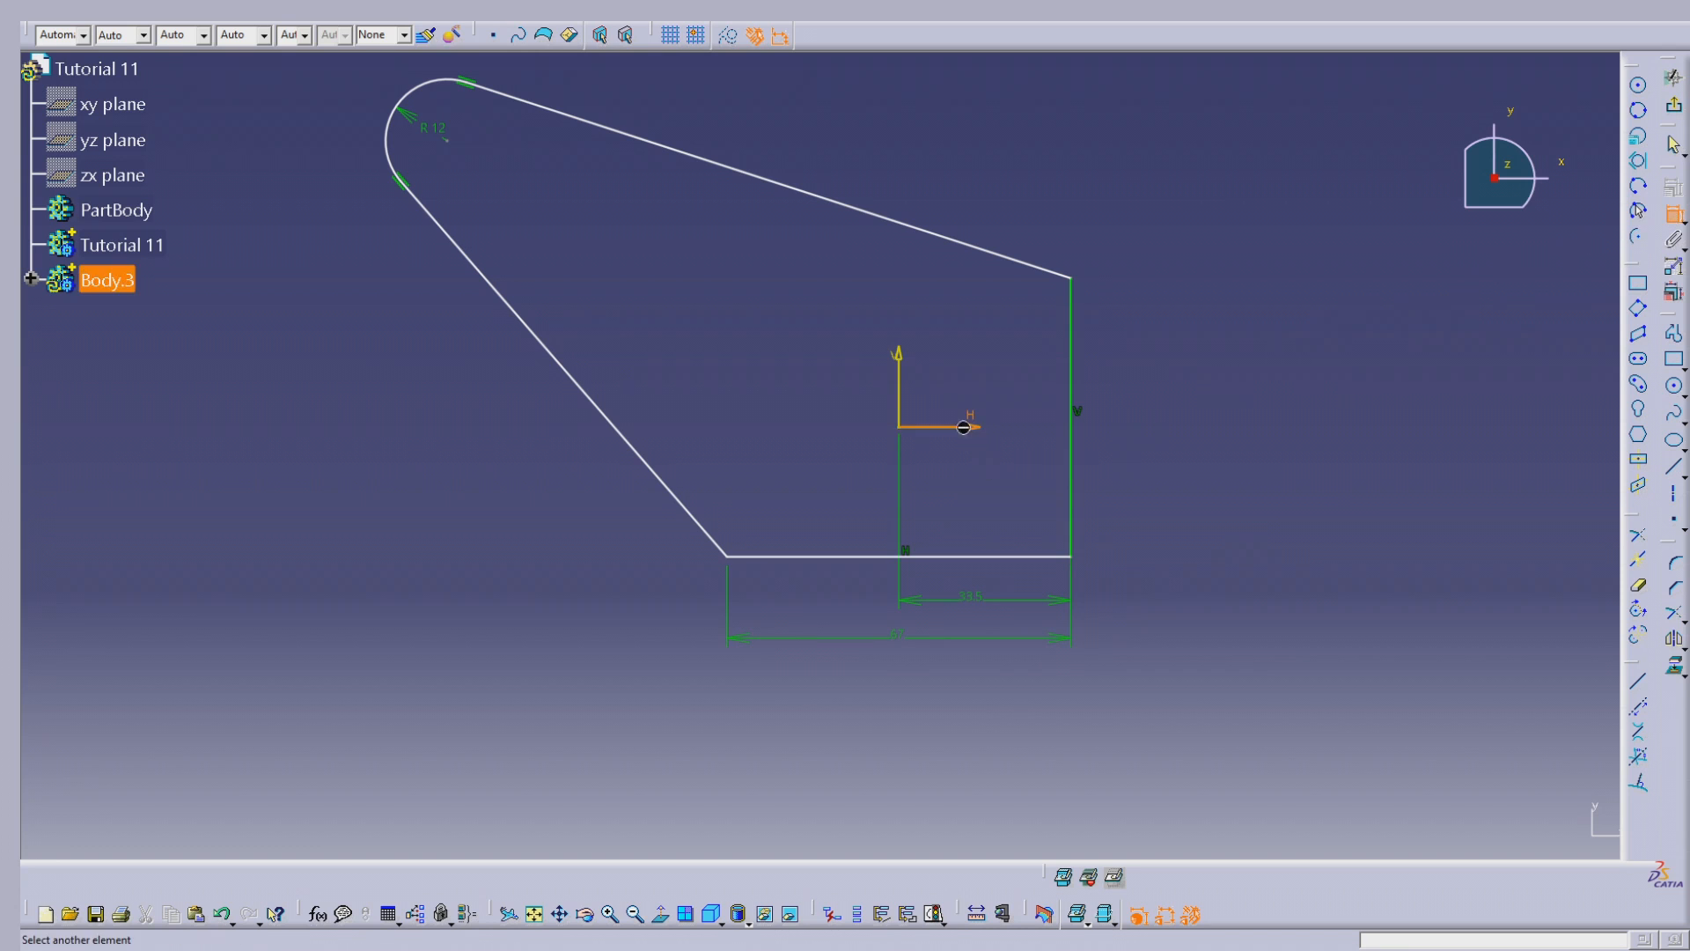
{"action": "left_click", "coordinate": [1023, 559]}
{"action": "left_click", "coordinate": [1264, 496]}
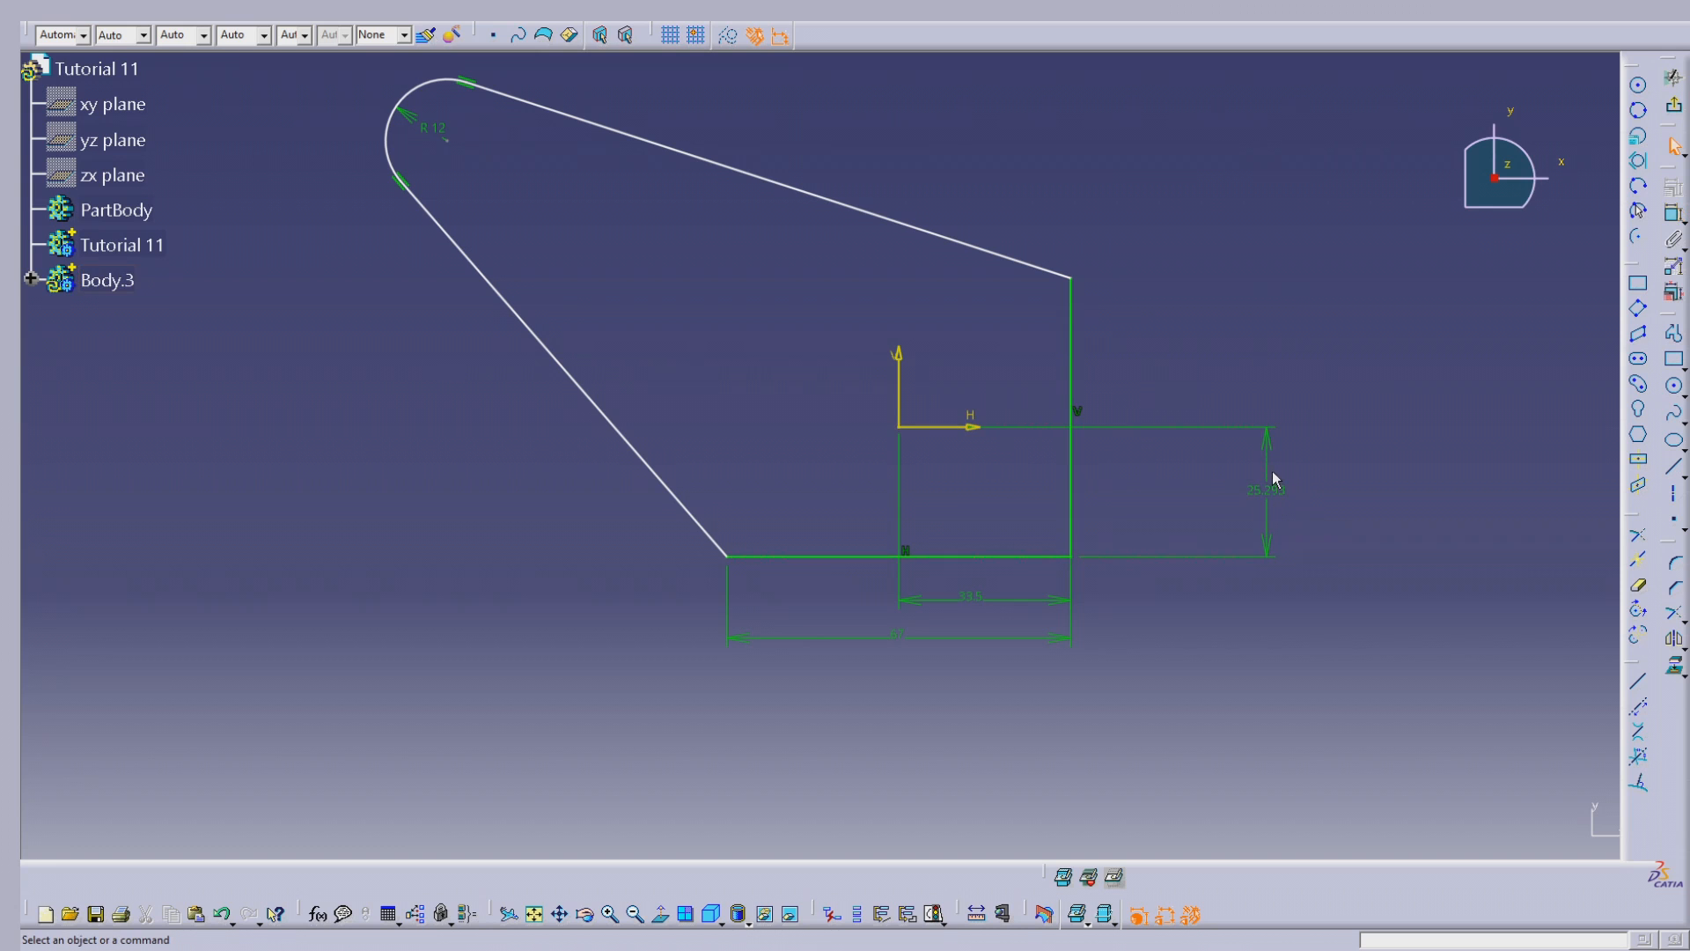
{"action": "double_click", "coordinate": [1273, 483]}
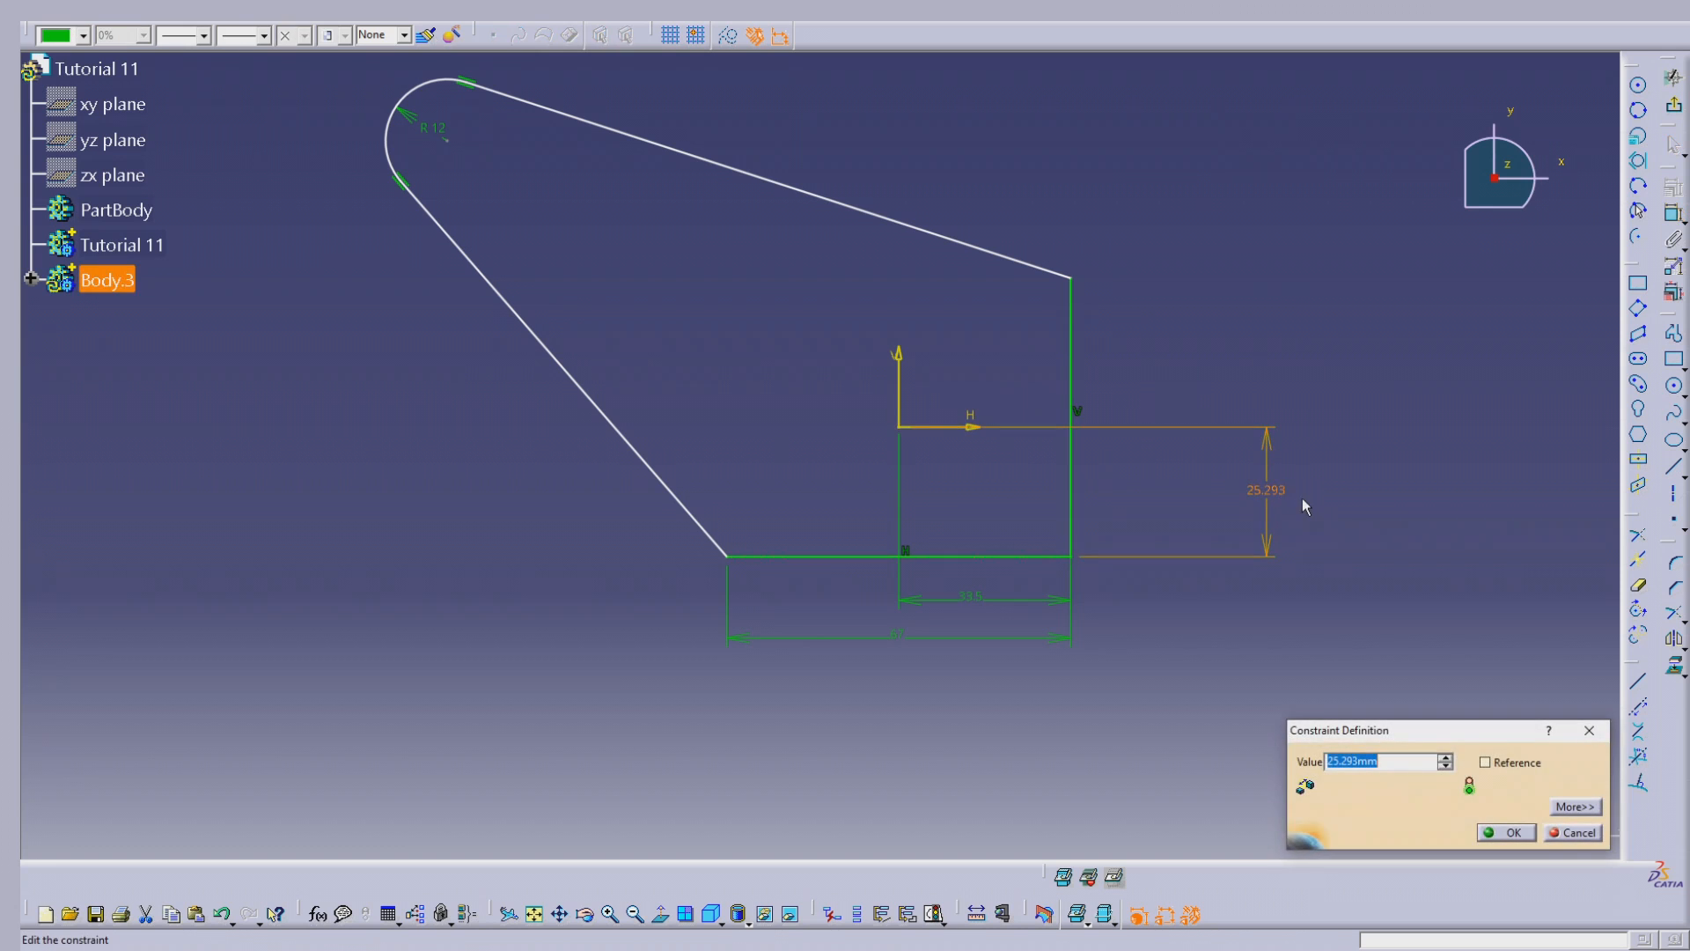
{"action": "type", "text": "10"}
{"action": "key", "text": "Tab"}
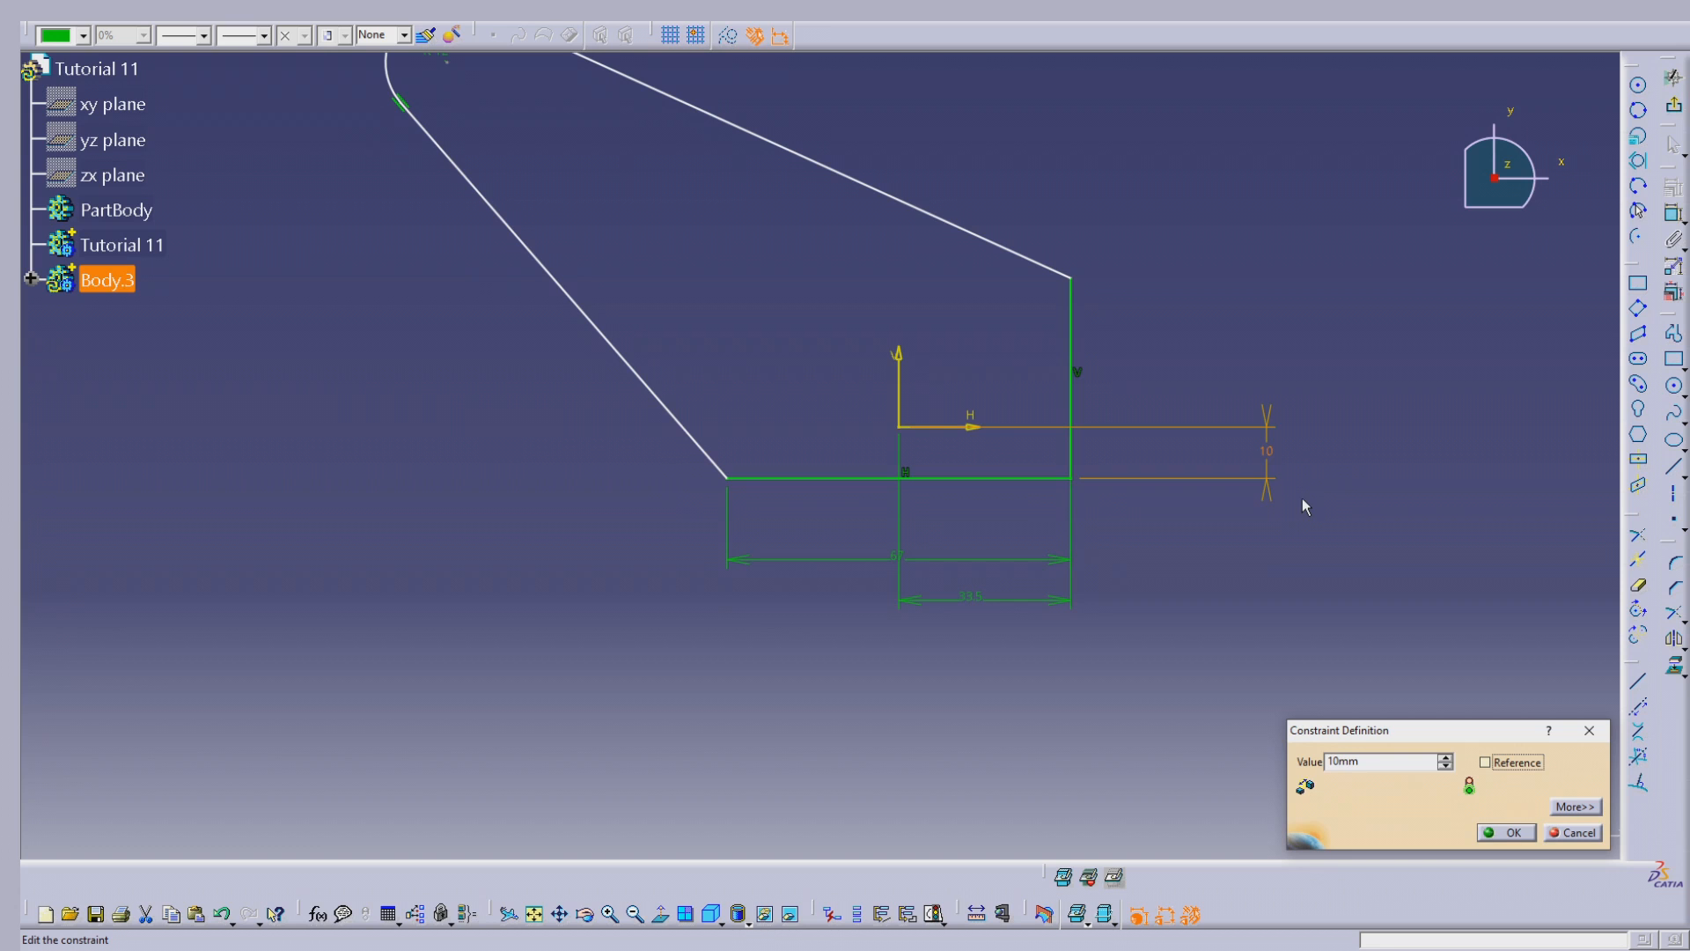
{"action": "key", "text": "shift+Tab"}
{"action": "key", "text": "Return"}
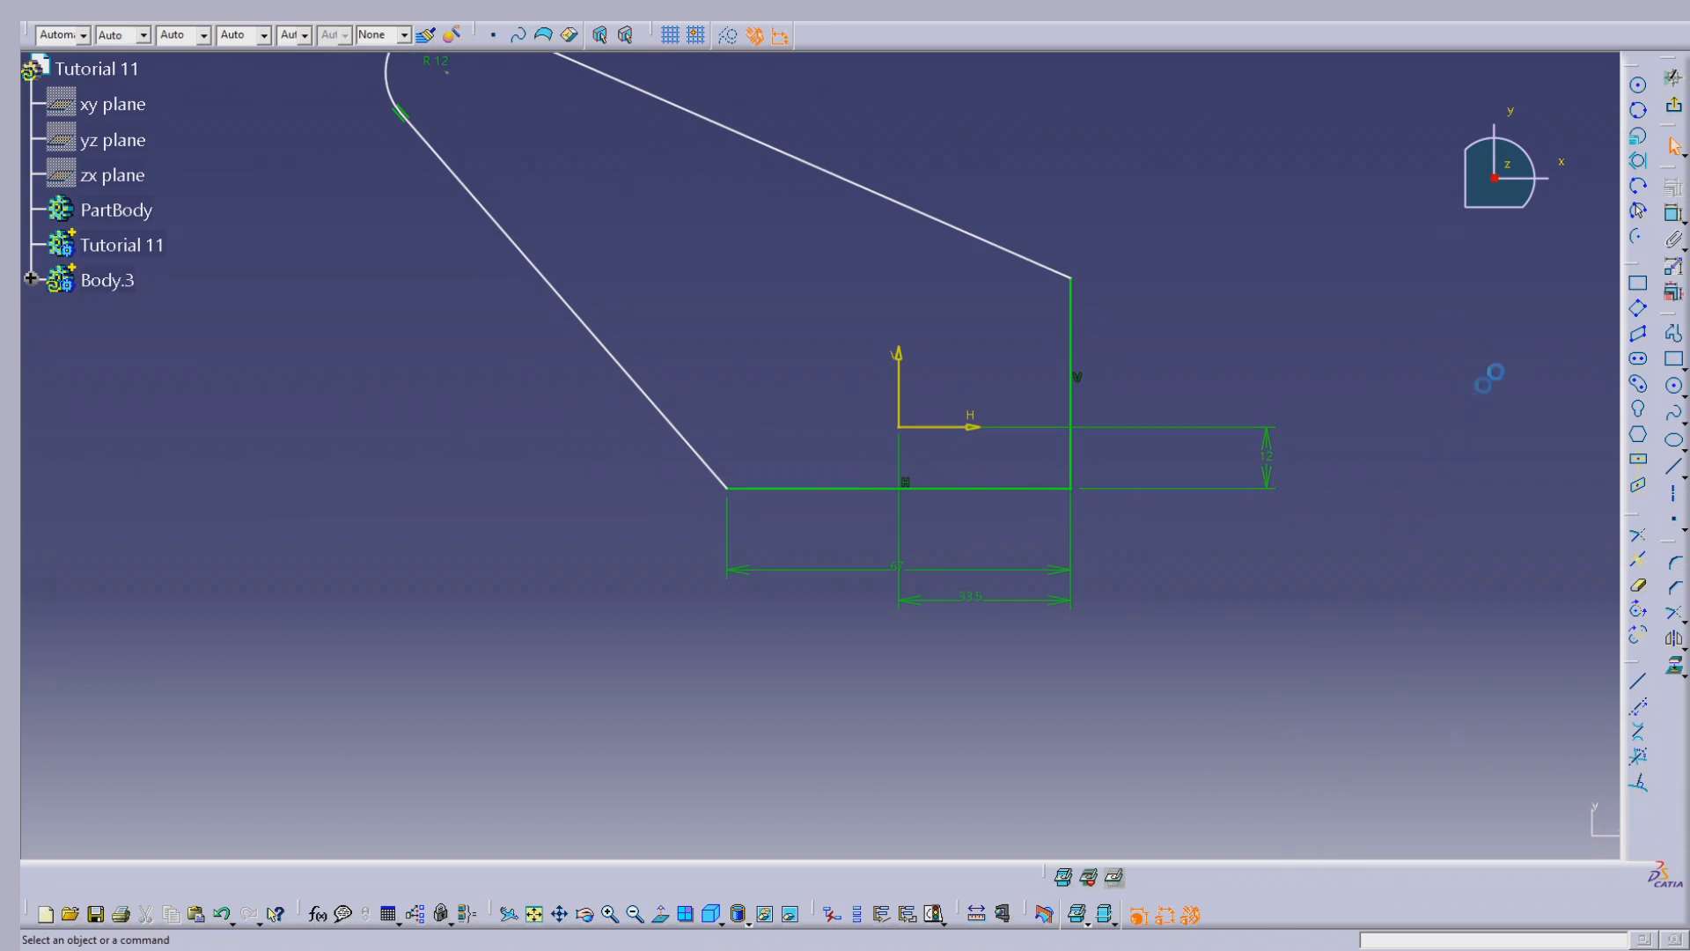
Step: Dimension the profile's right vertical edge as 17 mm and bring the horizontal-axis offset dimension closer to the edge
{"action": "left_click", "coordinate": [1672, 213]}
{"action": "left_click", "coordinate": [1072, 297]}
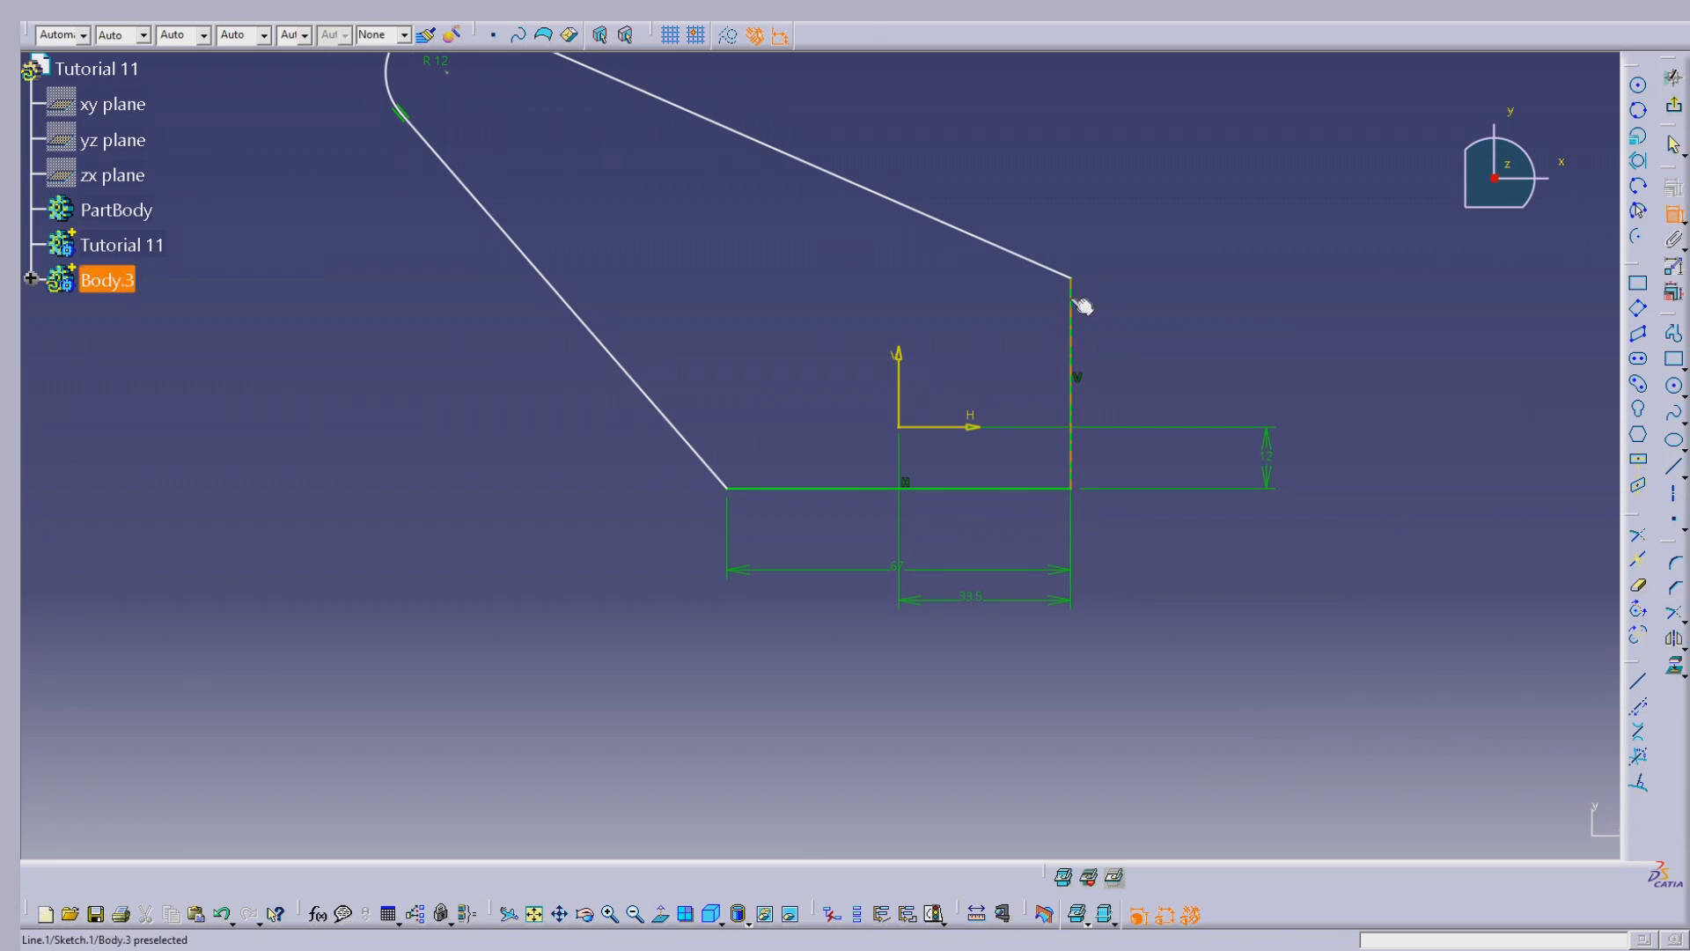
{"action": "left_click", "coordinate": [1326, 357]}
{"action": "left_click_drag", "start_coordinate": [1279, 445], "coordinate": [1133, 447]}
{"action": "left_click_drag", "start_coordinate": [1317, 335], "coordinate": [1168, 357]}
{"action": "double_click", "coordinate": [1167, 357]}
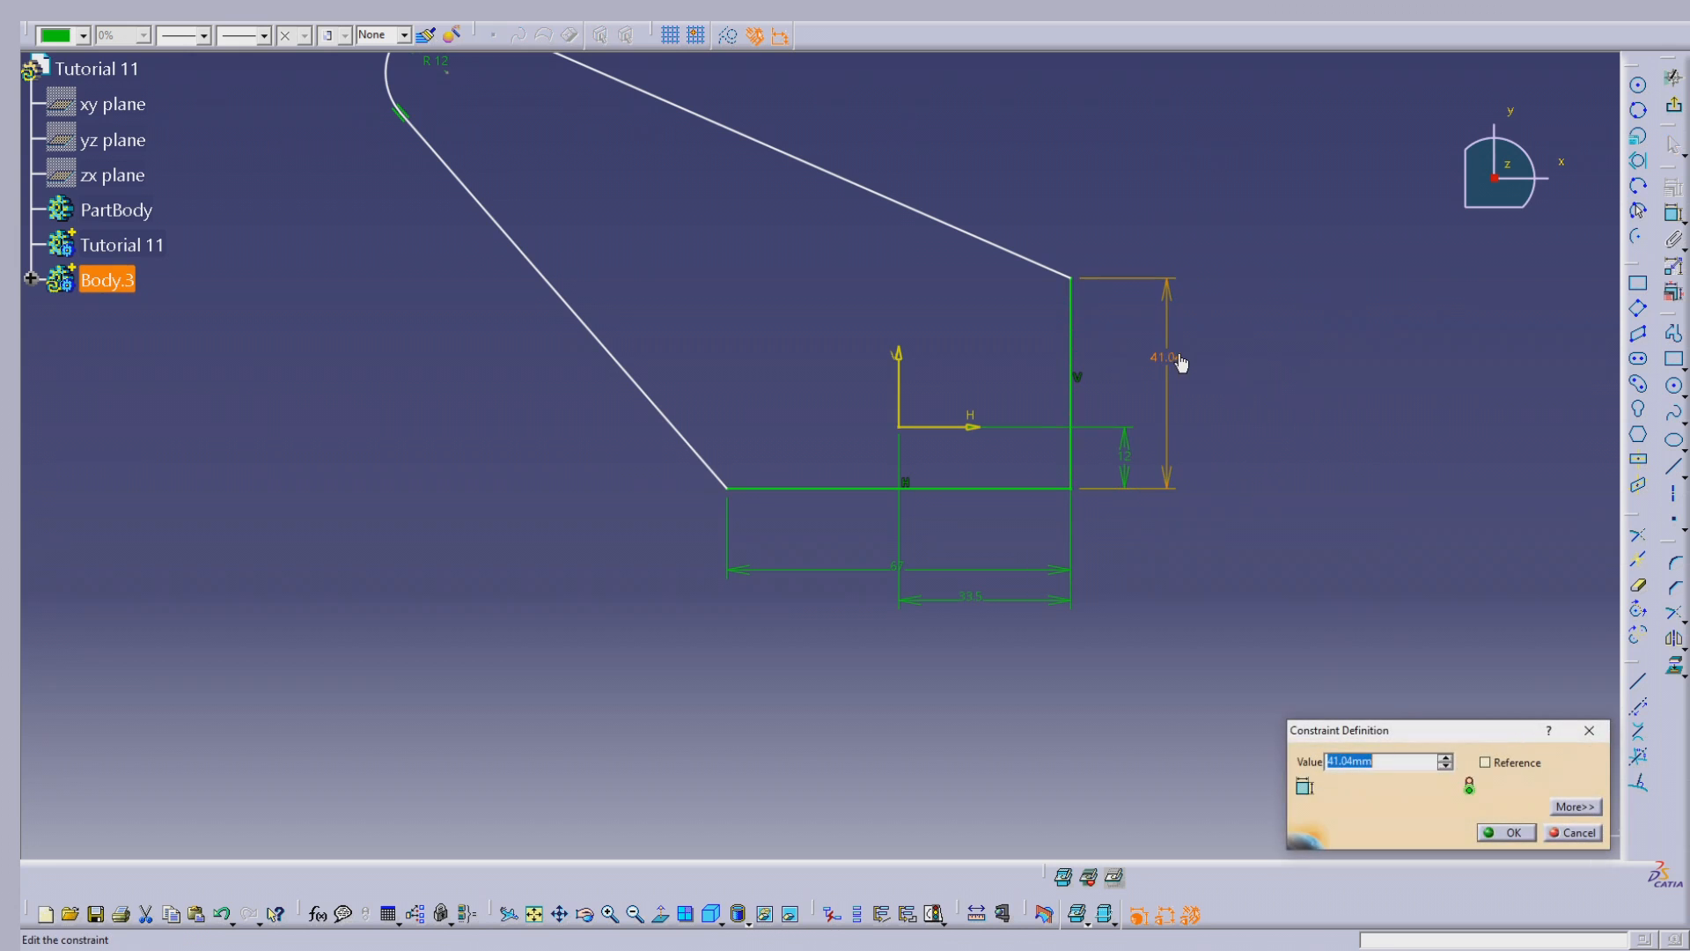
{"action": "type", "text": "17"}
{"action": "key", "text": "Return"}
{"action": "left_click", "coordinate": [1178, 341]}
Step: Reposition the profile's rounded end lower and slightly closer to the bottom line
{"action": "middle_click_drag", "start_coordinate": [1041, 281], "coordinate": [1125, 423]}
{"action": "left_click_drag", "start_coordinate": [539, 224], "coordinate": [589, 440]}
{"action": "left_click", "coordinate": [1280, 330]}
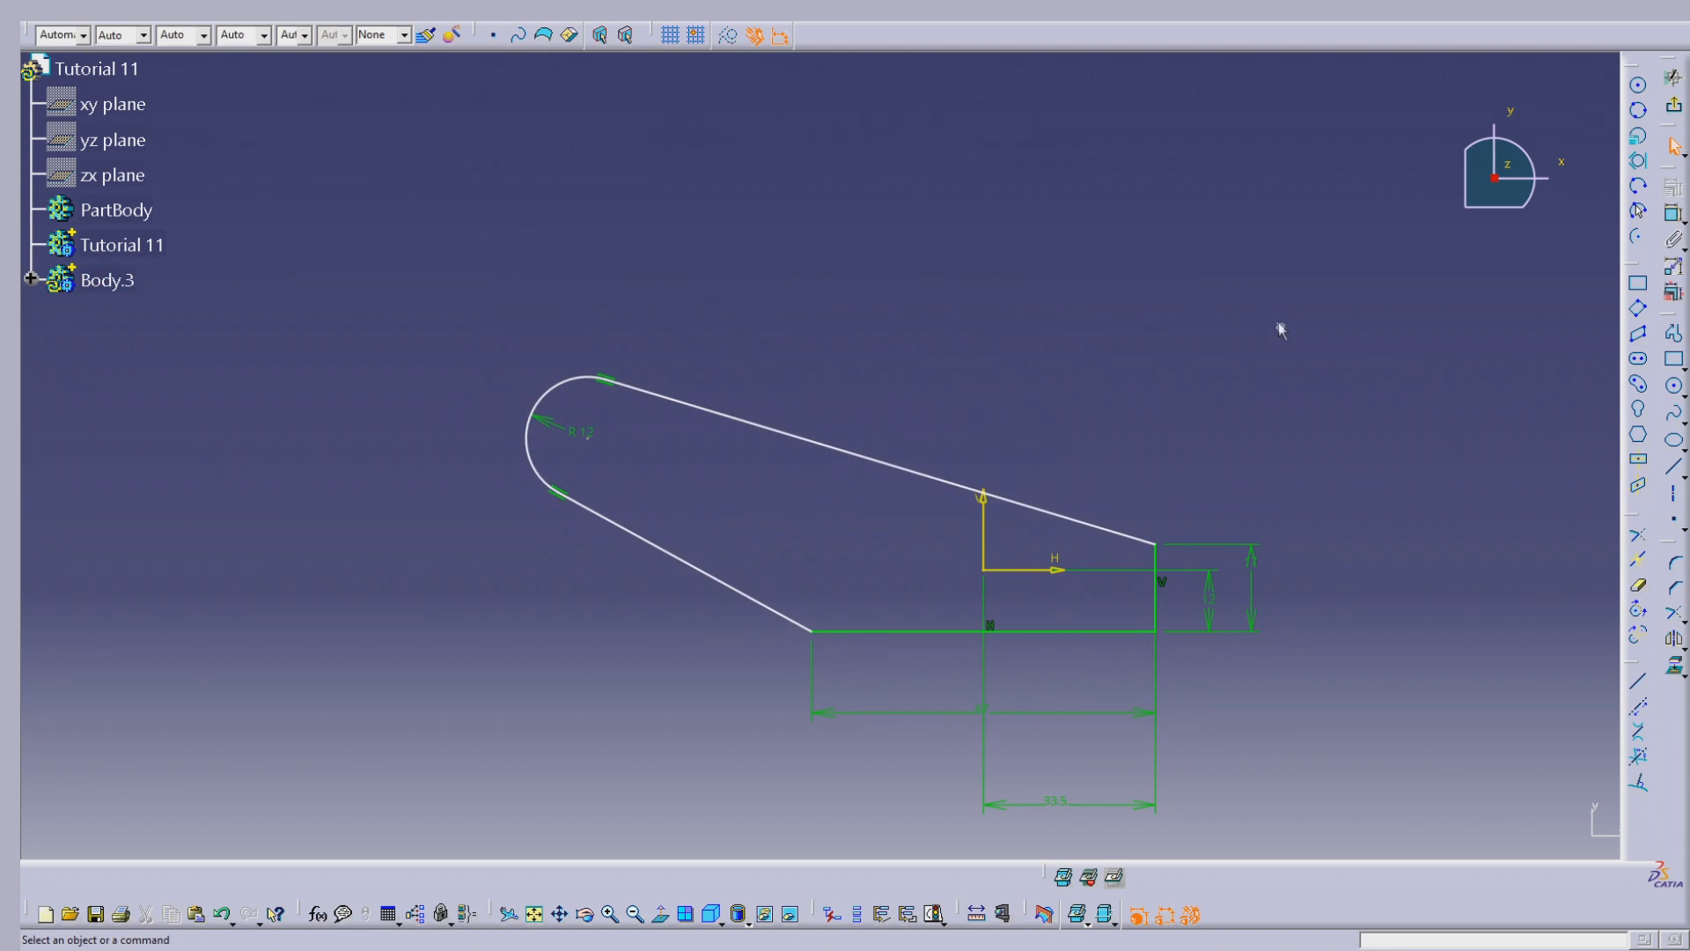
{"action": "left_click_drag", "start_coordinate": [597, 449], "coordinate": [630, 429]}
{"action": "left_click", "coordinate": [1171, 364]}
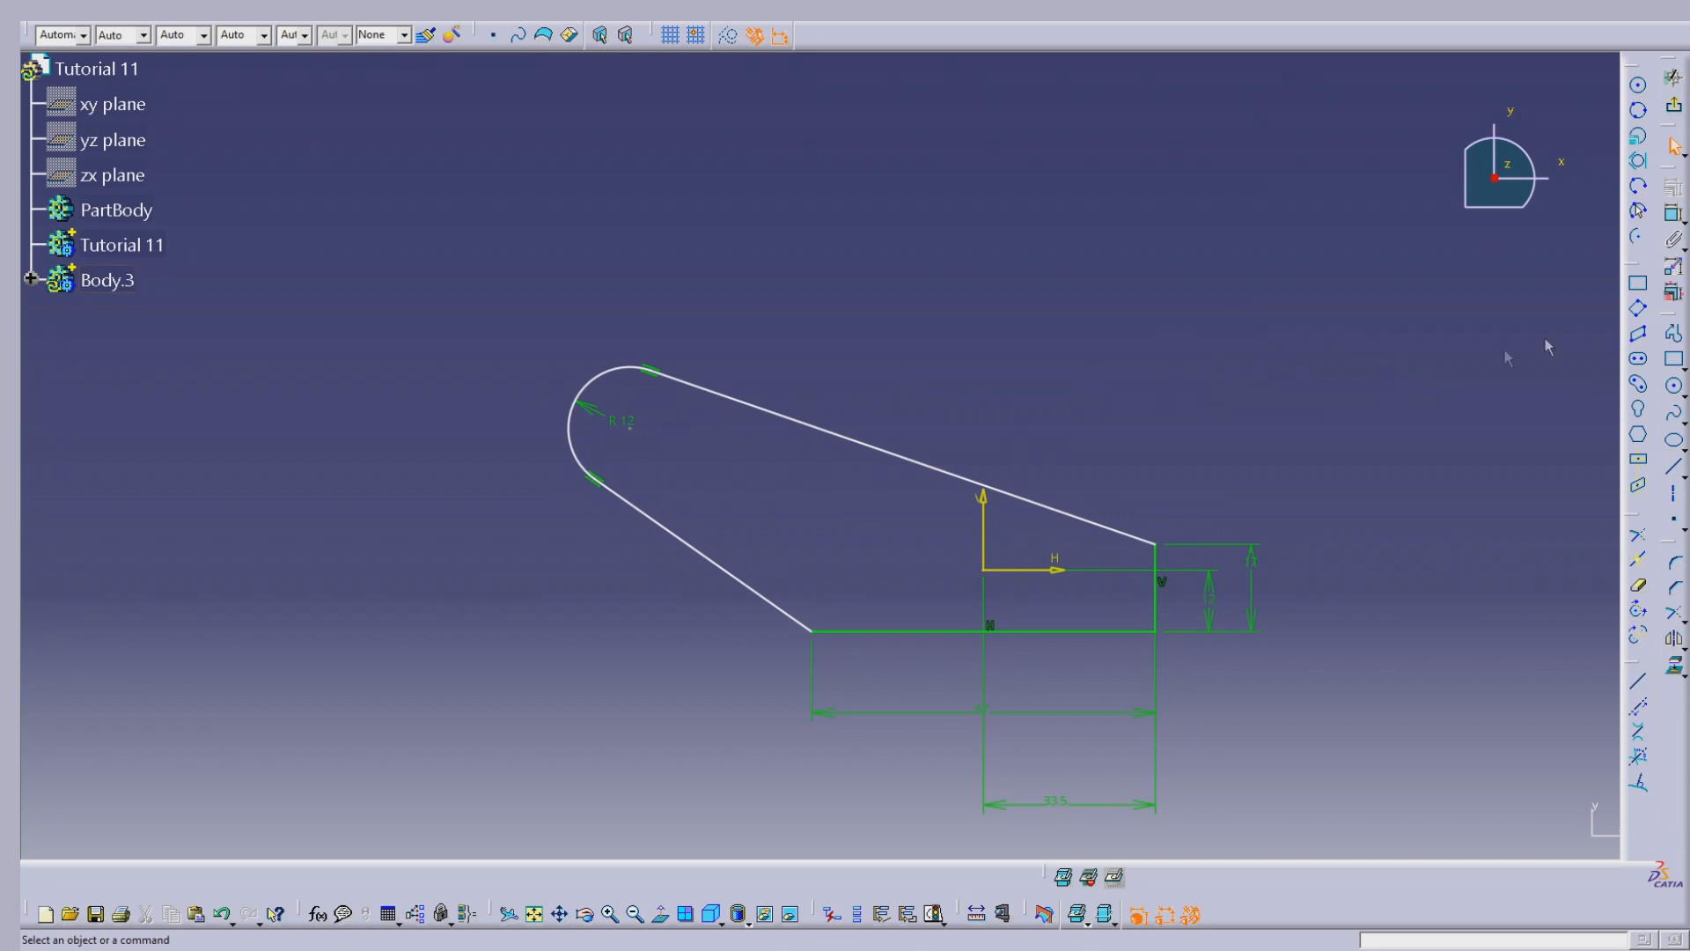
Step: Dimension the horizontal distance from the R12 arc's centre to the right vertical edge and set it to 77 mm
{"action": "left_click", "coordinate": [630, 429]}
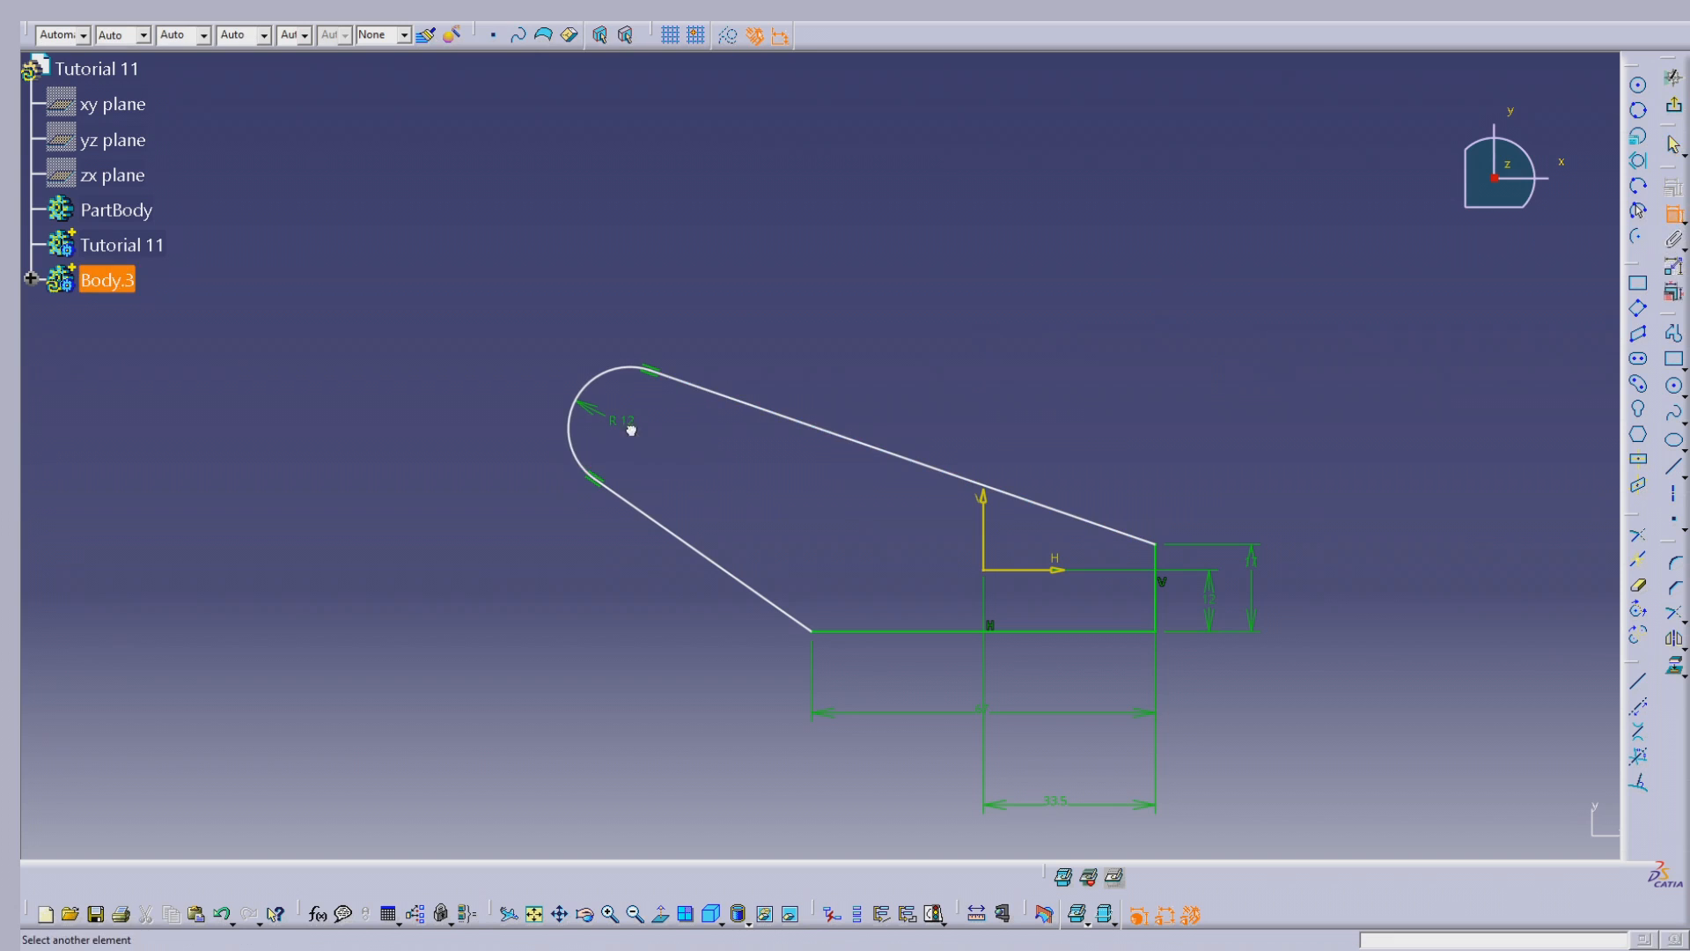
{"action": "left_click", "coordinate": [1157, 548]}
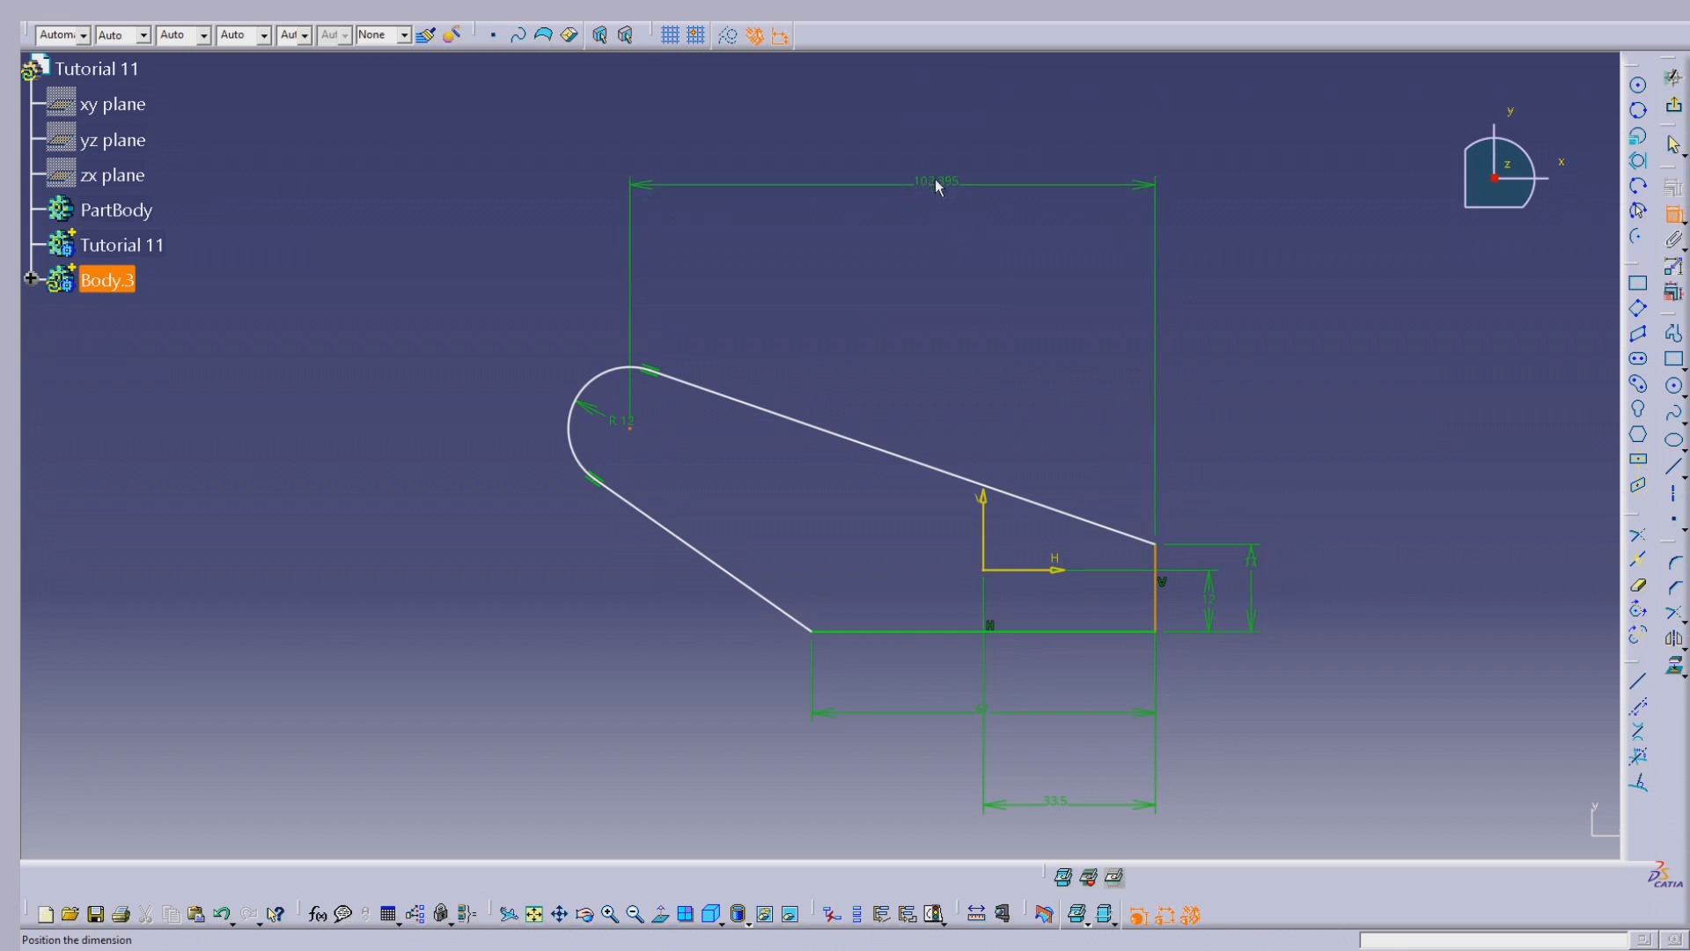
{"action": "double_click", "coordinate": [931, 161]}
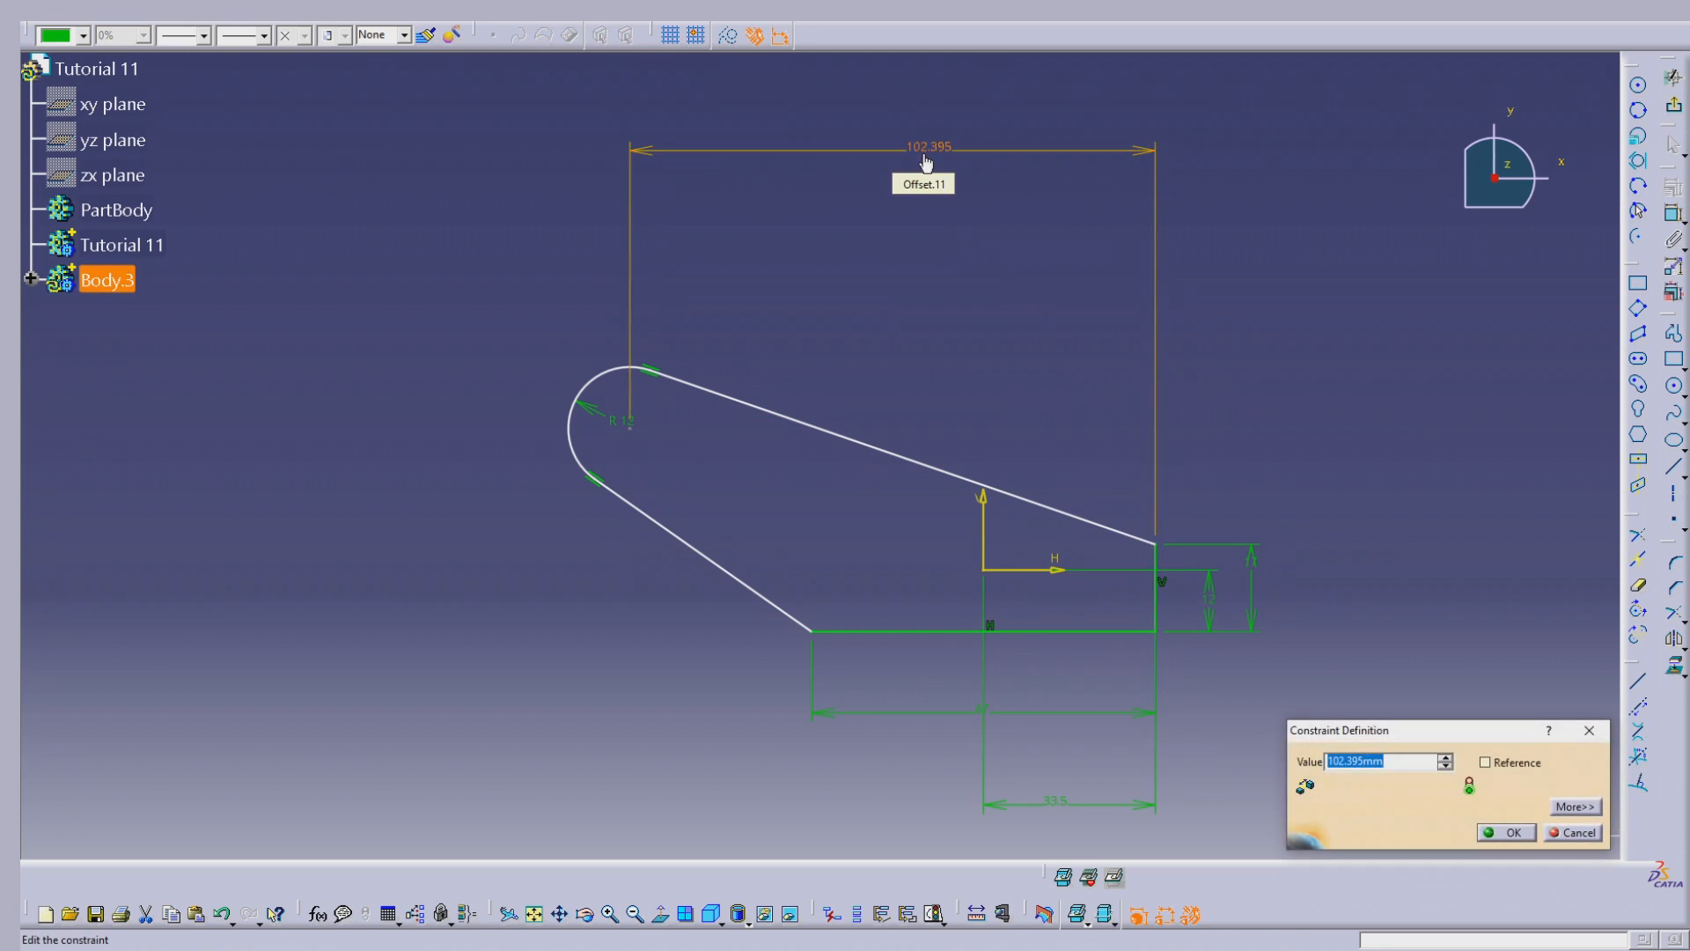
{"action": "key", "text": "Return"}
{"action": "left_click", "coordinate": [1364, 465]}
{"action": "left_click", "coordinate": [1672, 214]}
{"action": "left_click", "coordinate": [760, 428]}
{"action": "left_click", "coordinate": [1049, 570]}
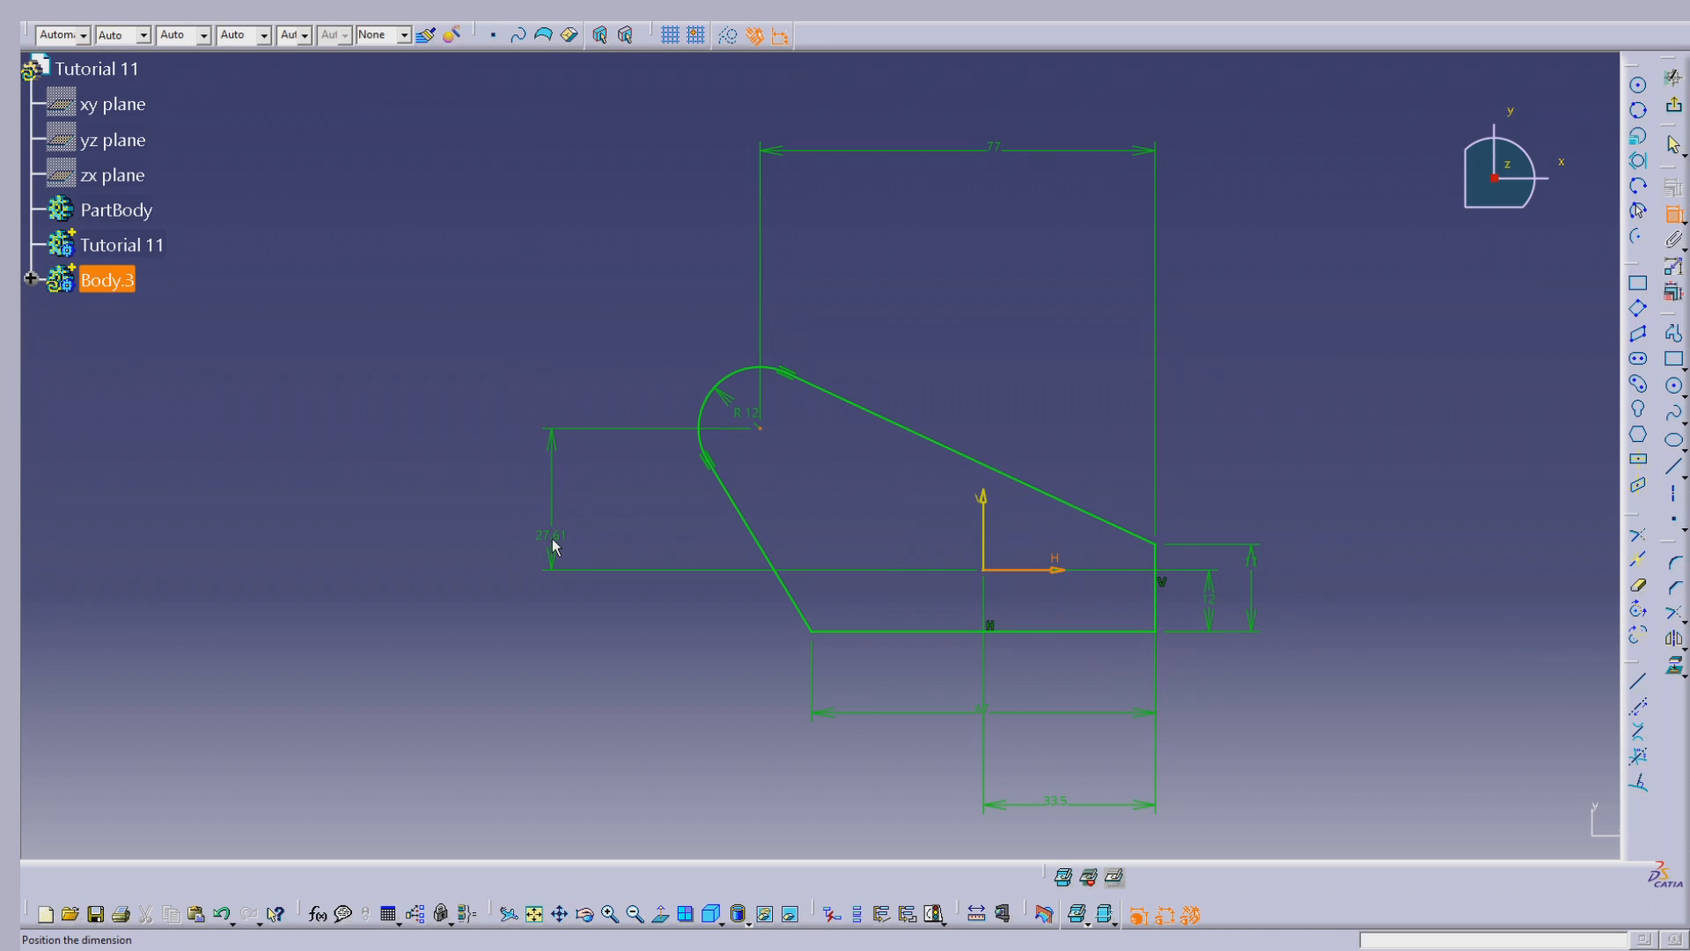
{"action": "key", "text": "Escape"}
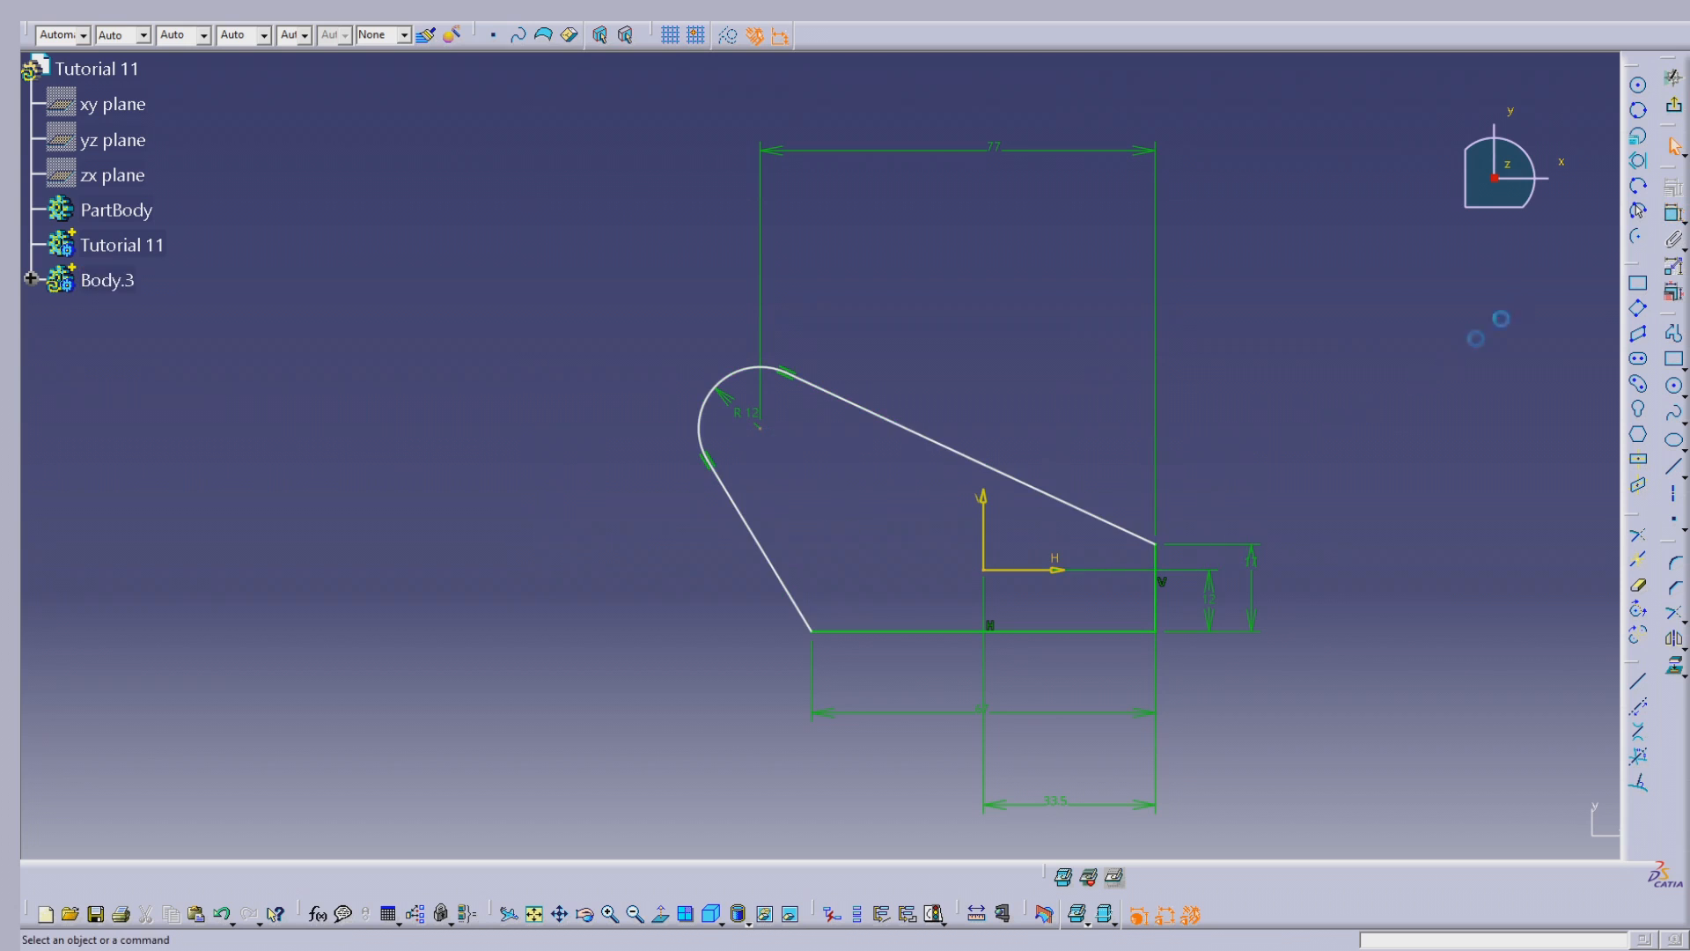
Step: Dimension the vertical distance from the R12 arc's centre to the bottom line and set it to 32 mm
{"action": "left_click", "coordinate": [1672, 214]}
{"action": "left_click", "coordinate": [761, 428]}
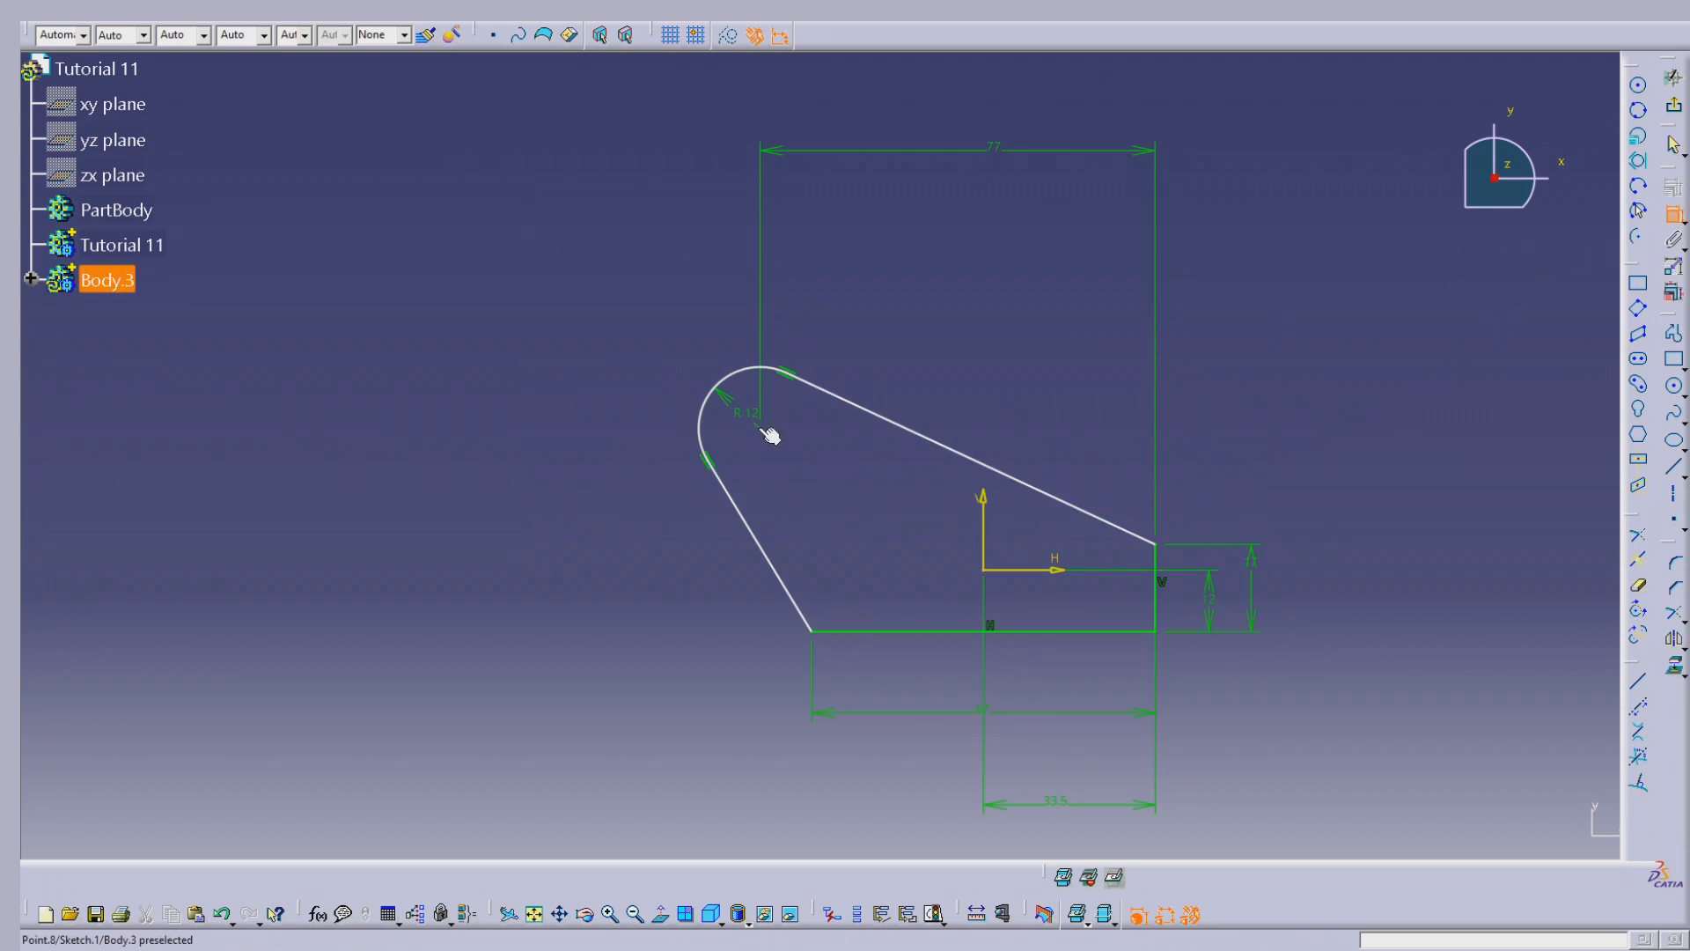
{"action": "left_click", "coordinate": [880, 642]}
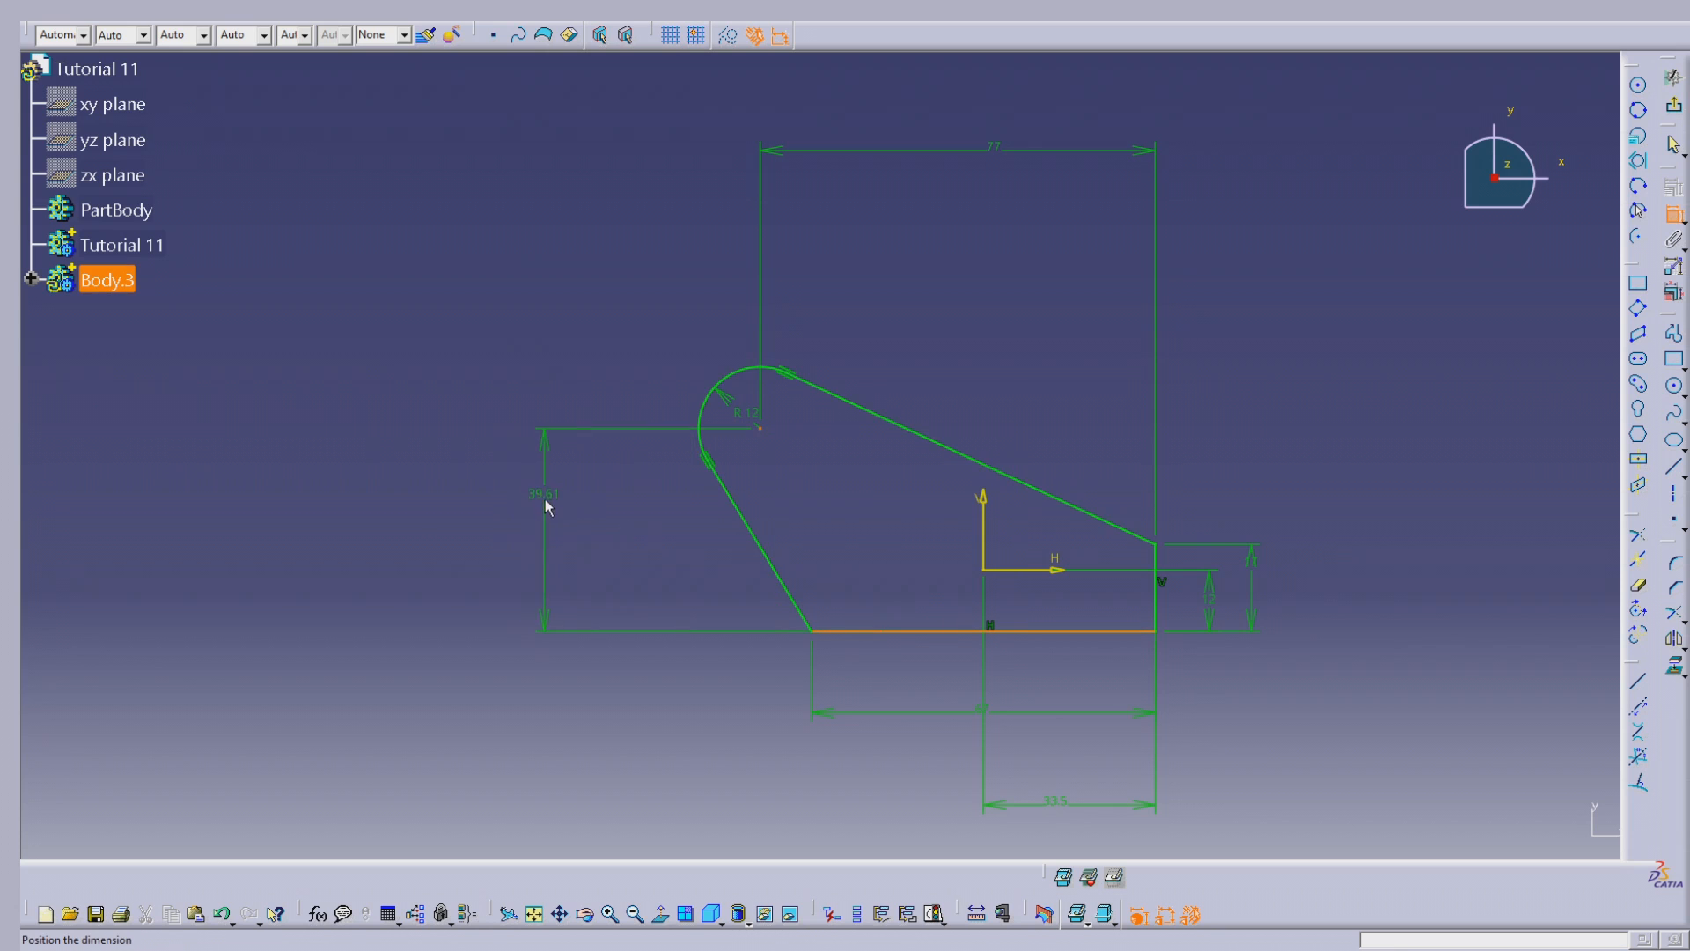
{"action": "double_click", "coordinate": [536, 503]}
{"action": "type", "text": "32"}
{"action": "key", "text": "Tab"}
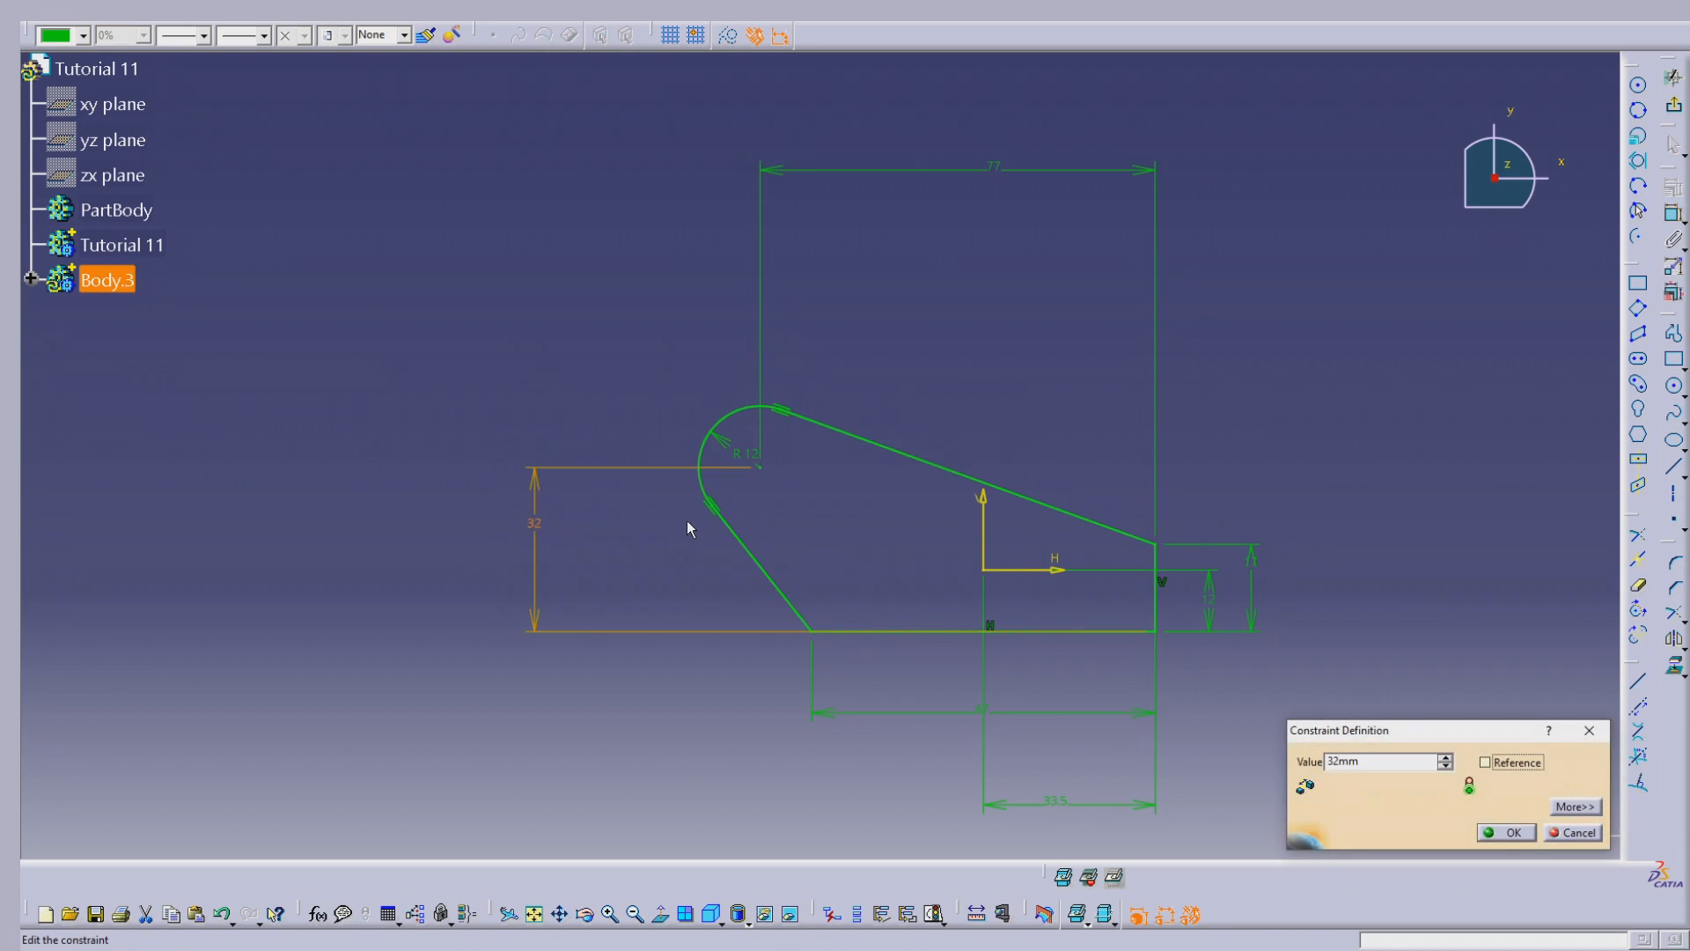
{"action": "left_click", "coordinate": [1501, 834]}
Step: Arrange the 32, 77, 33.5, 67, 17 and 12 mm dimensions neatly closer to the profile
{"action": "left_click_drag", "start_coordinate": [538, 554], "coordinate": [647, 564]}
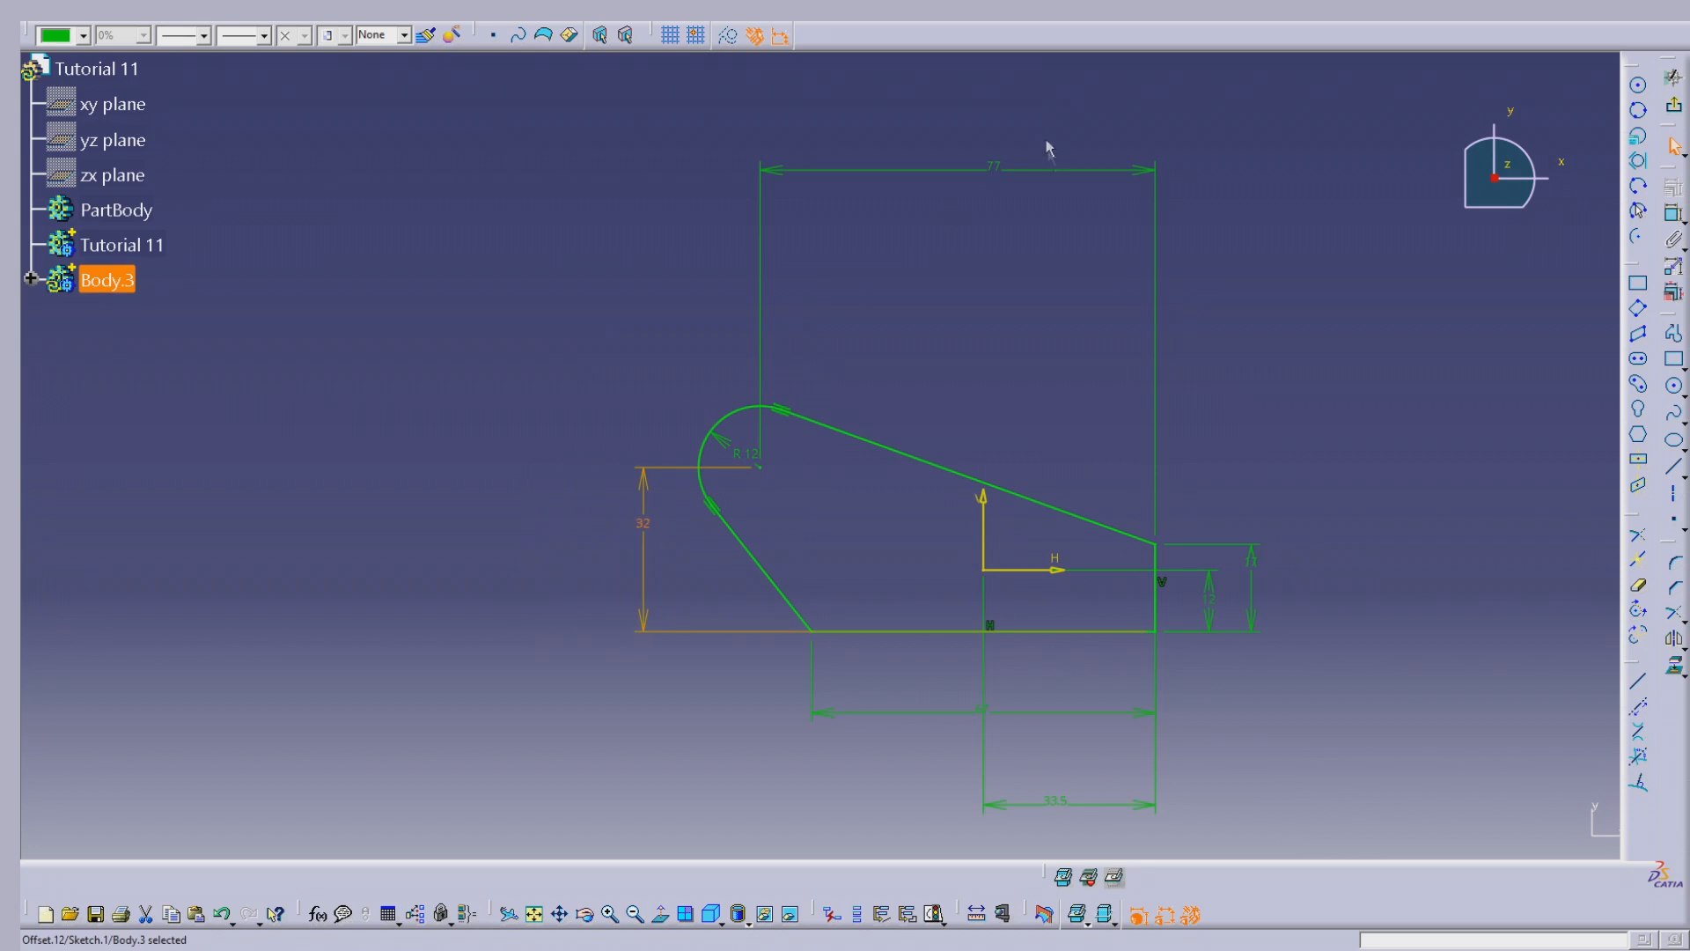
{"action": "left_click_drag", "start_coordinate": [1052, 170], "coordinate": [1019, 380]}
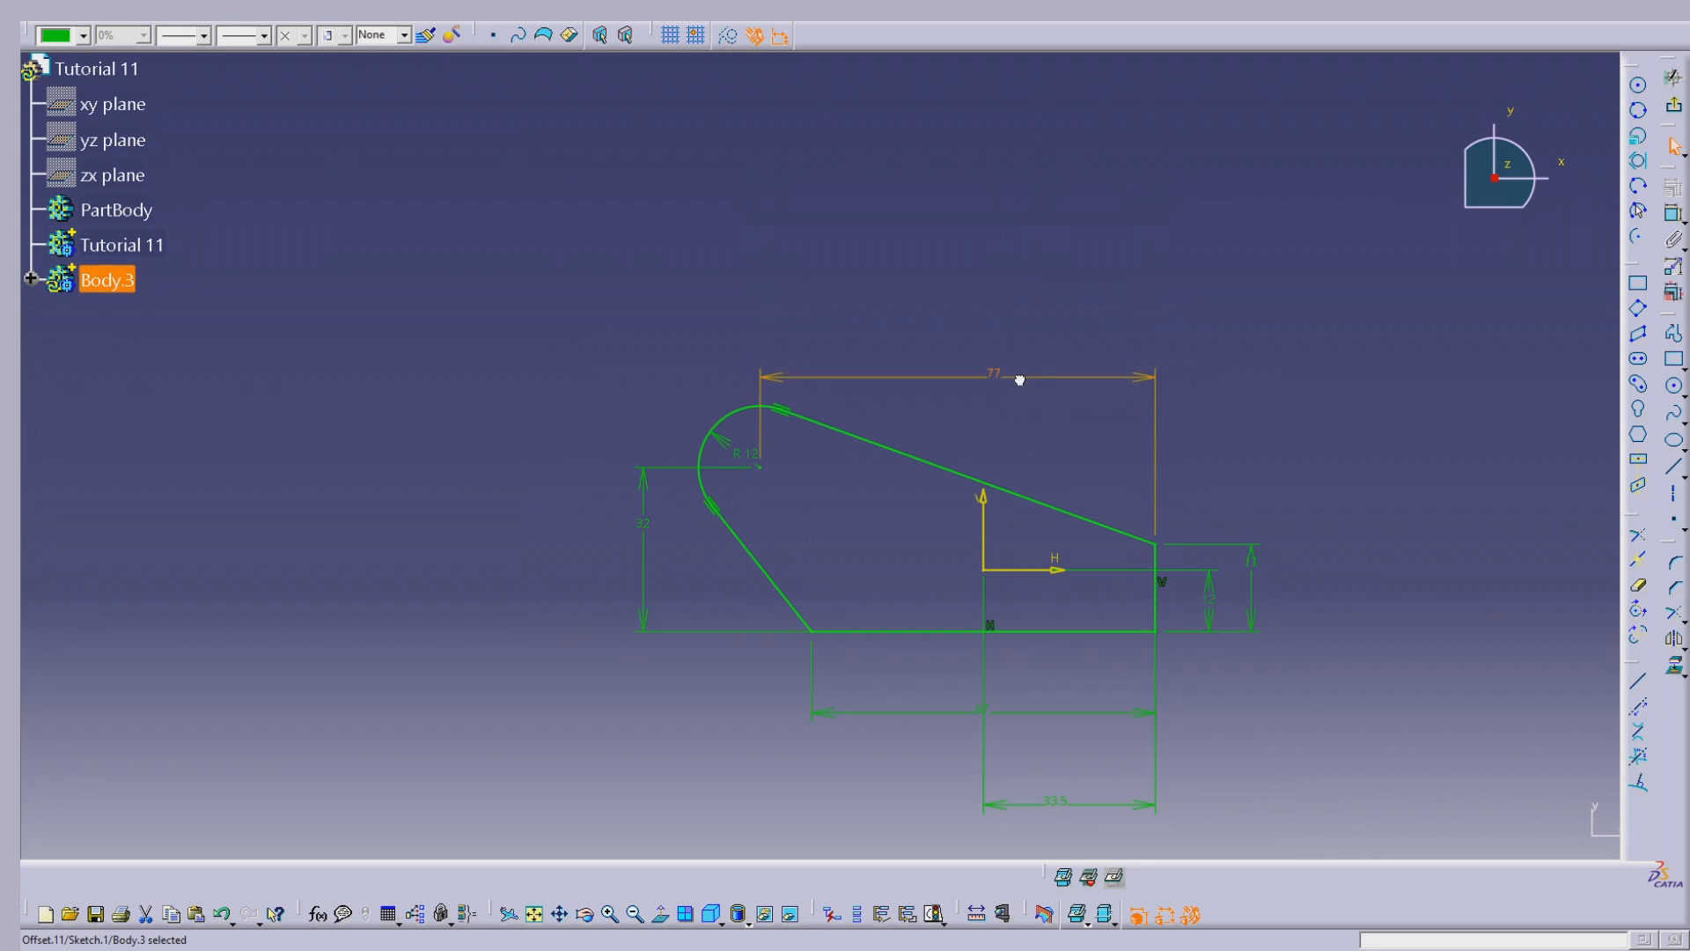
{"action": "left_click", "coordinate": [1377, 406]}
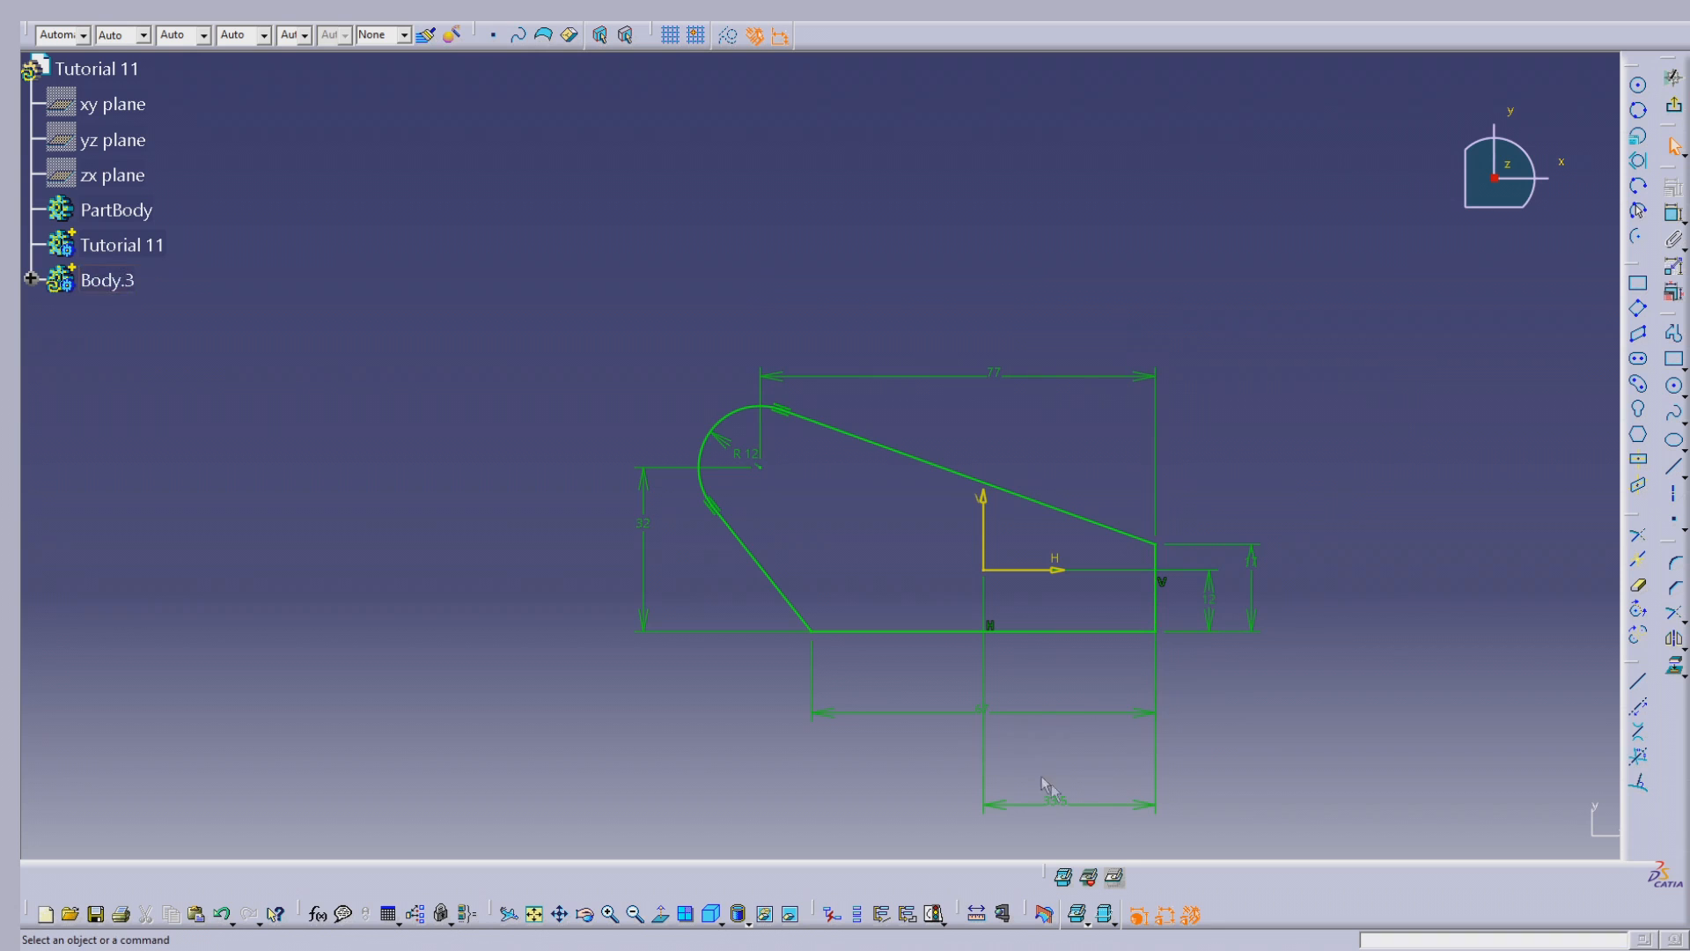
{"action": "left_click", "coordinate": [1088, 805]}
{"action": "mouse_move", "coordinate": [1080, 686]}
{"action": "left_mouse_down"}
{"action": "mouse_move", "coordinate": [1083, 673]}
{"action": "mouse_move", "coordinate": [1056, 698]}
{"action": "left_mouse_up"}
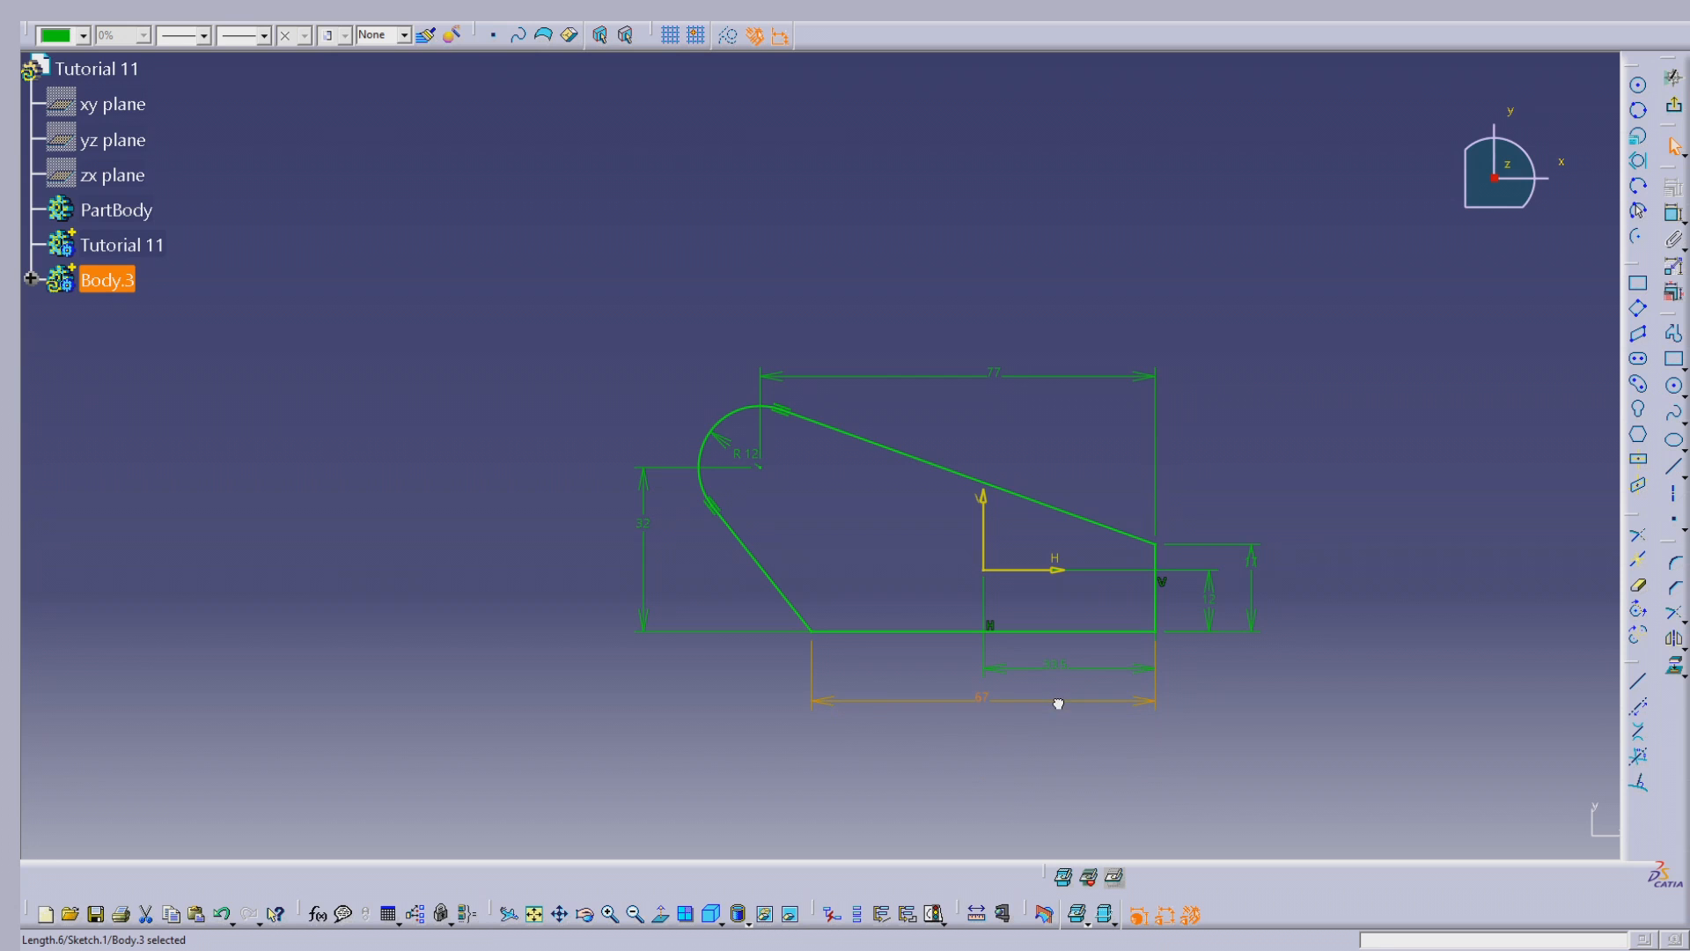
{"action": "left_click", "coordinate": [1339, 657]}
{"action": "left_click", "coordinate": [1250, 566]}
{"action": "left_click_drag", "start_coordinate": [1250, 566], "coordinate": [1073, 588]}
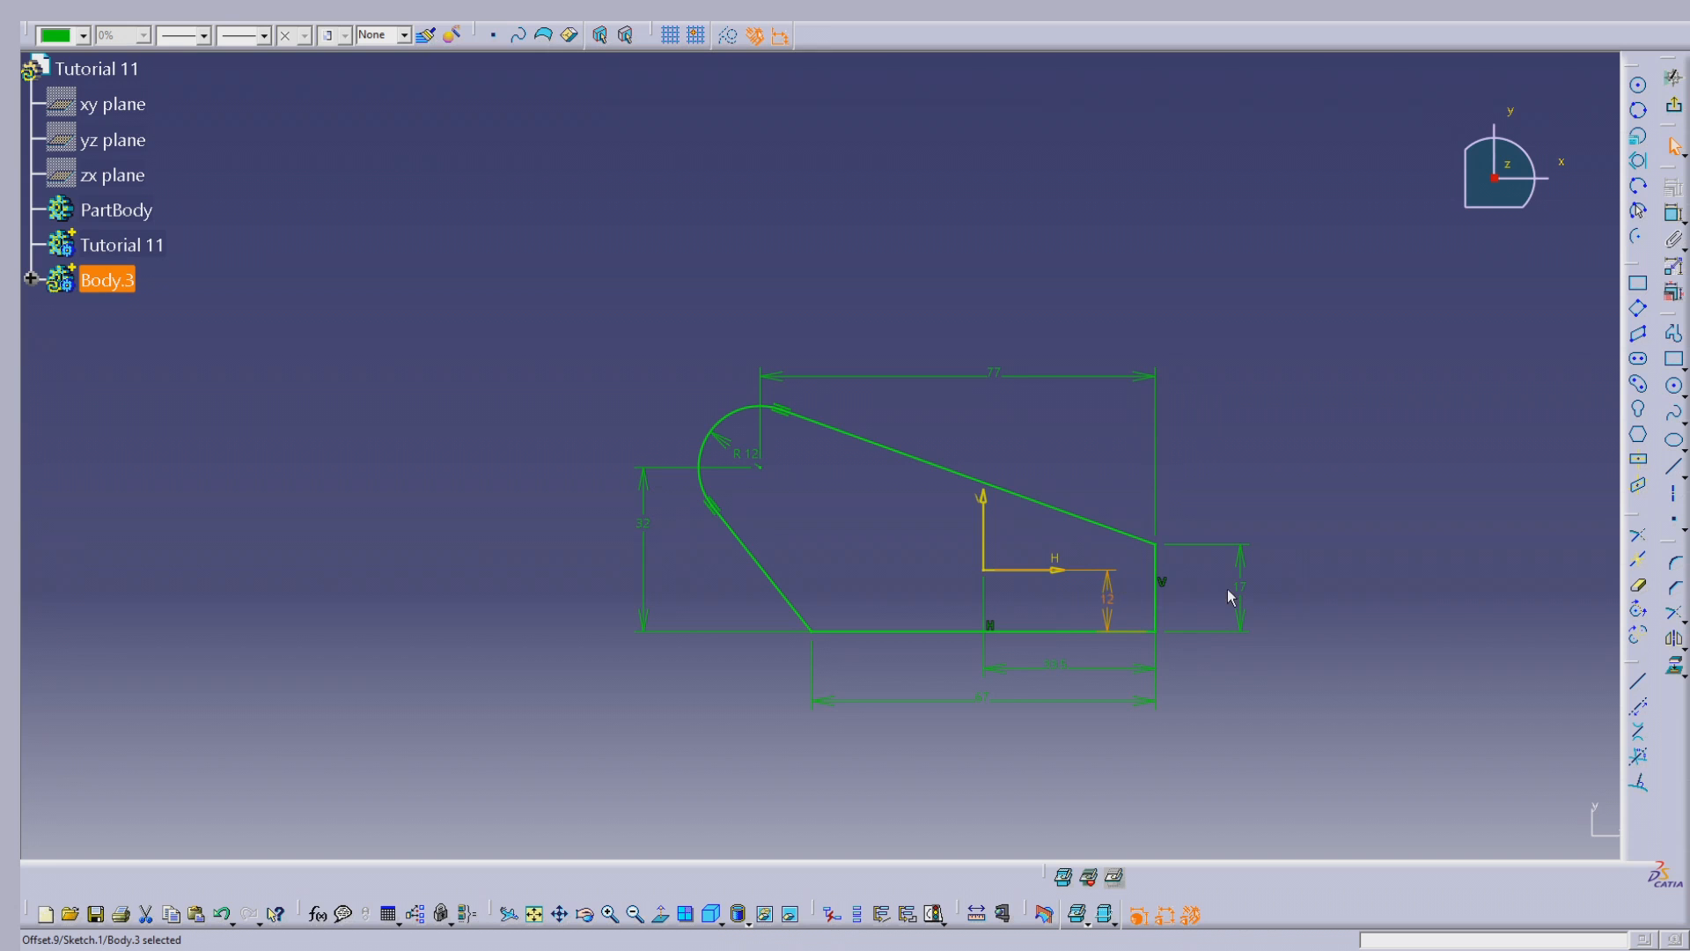
{"action": "left_click_drag", "start_coordinate": [1117, 592], "coordinate": [1181, 581]}
{"action": "left_click", "coordinate": [1467, 514]}
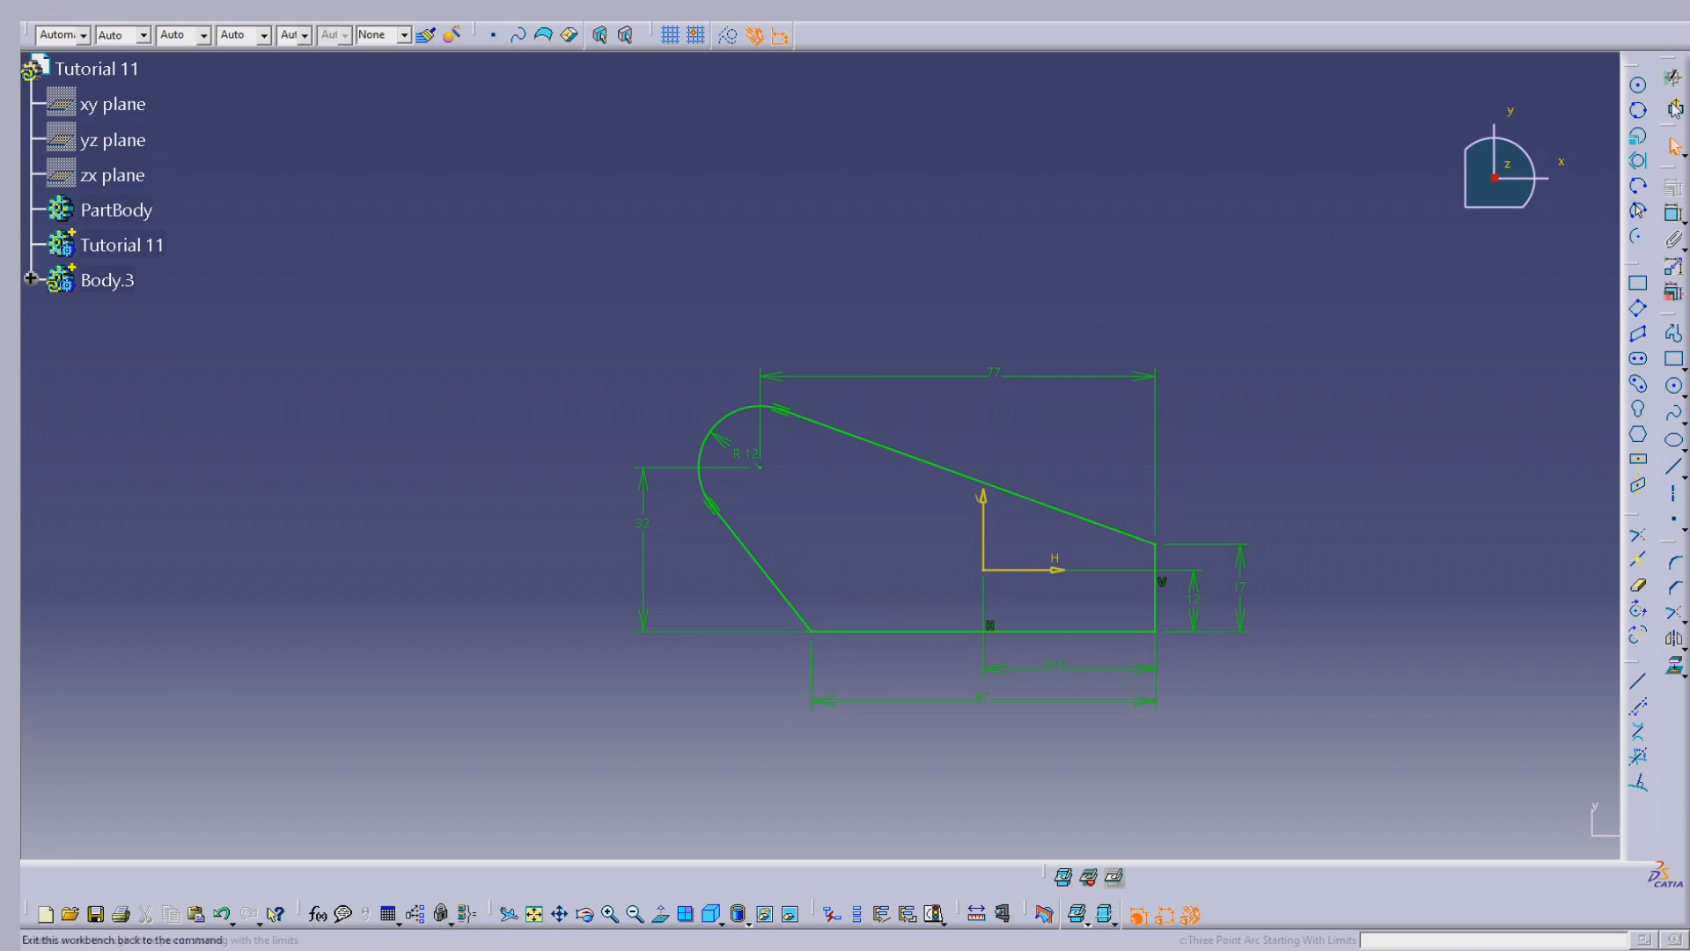
Step: Exit the sketch and extrude the profile with a Pad of 10 mm length
{"action": "mouse_move", "coordinate": [989, 419]}
{"action": "middle_mouse_down"}
{"action": "mouse_move", "coordinate": [1072, 694]}
{"action": "mouse_move", "coordinate": [965, 272]}
{"action": "mouse_move", "coordinate": [634, 457]}
{"action": "mouse_move", "coordinate": [905, 275]}
{"action": "mouse_move", "coordinate": [808, 449]}
{"action": "mouse_move", "coordinate": [842, 435]}
{"action": "middle_mouse_up"}
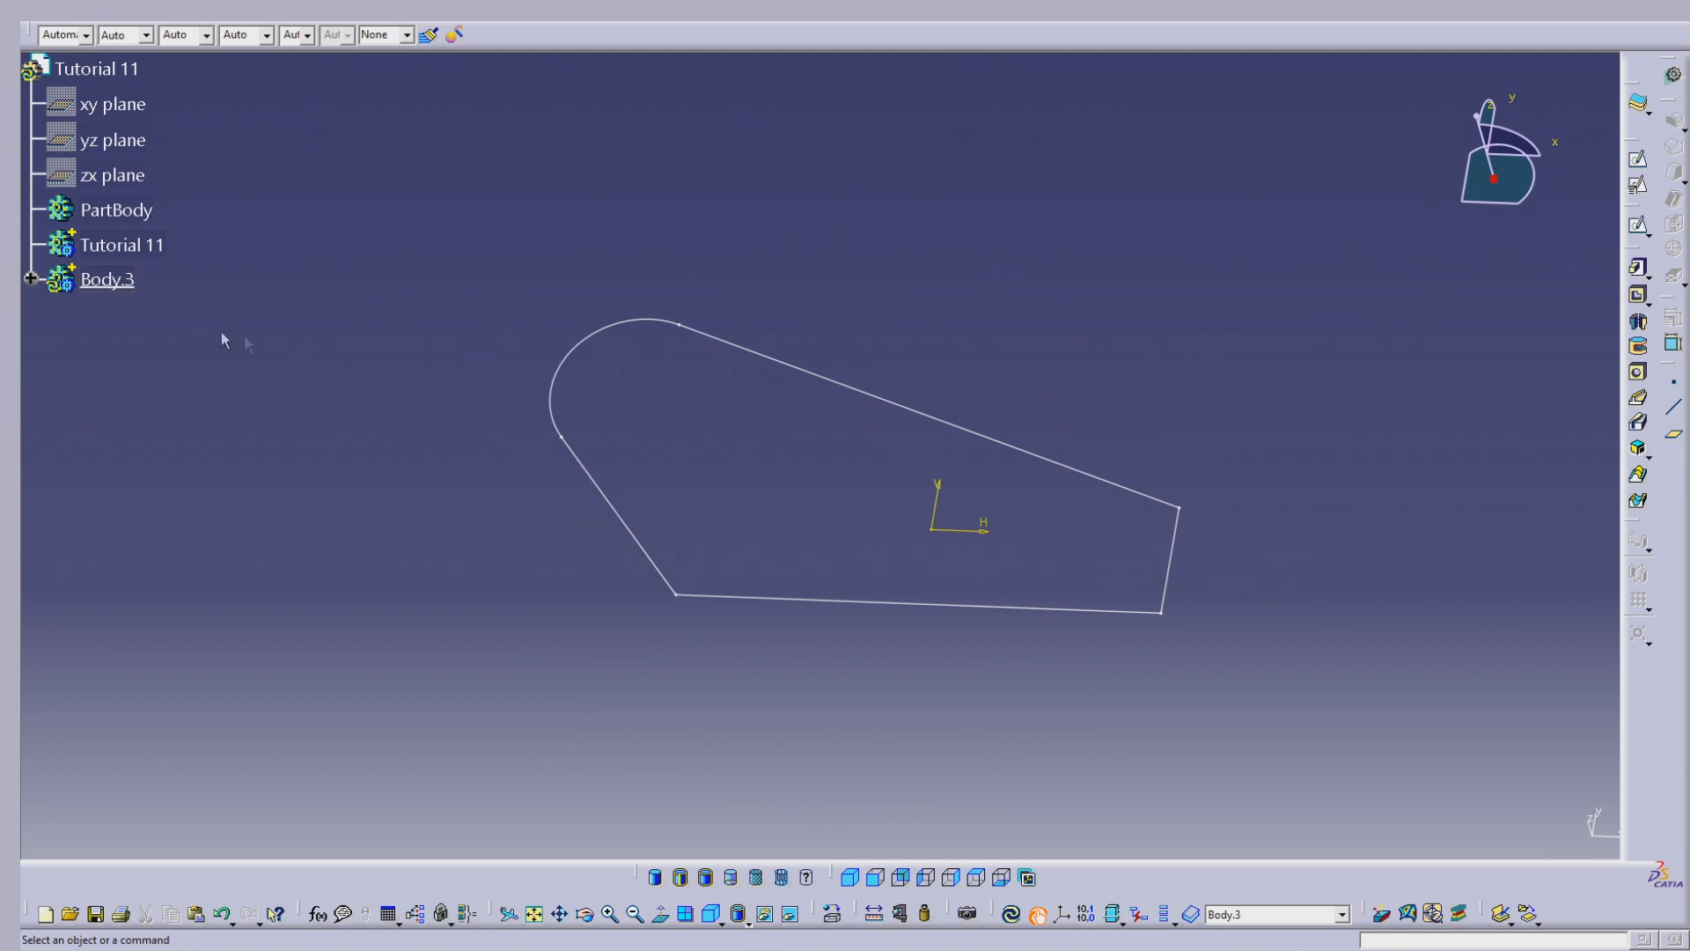
{"action": "left_click", "coordinate": [107, 279]}
{"action": "left_click", "coordinate": [821, 329]}
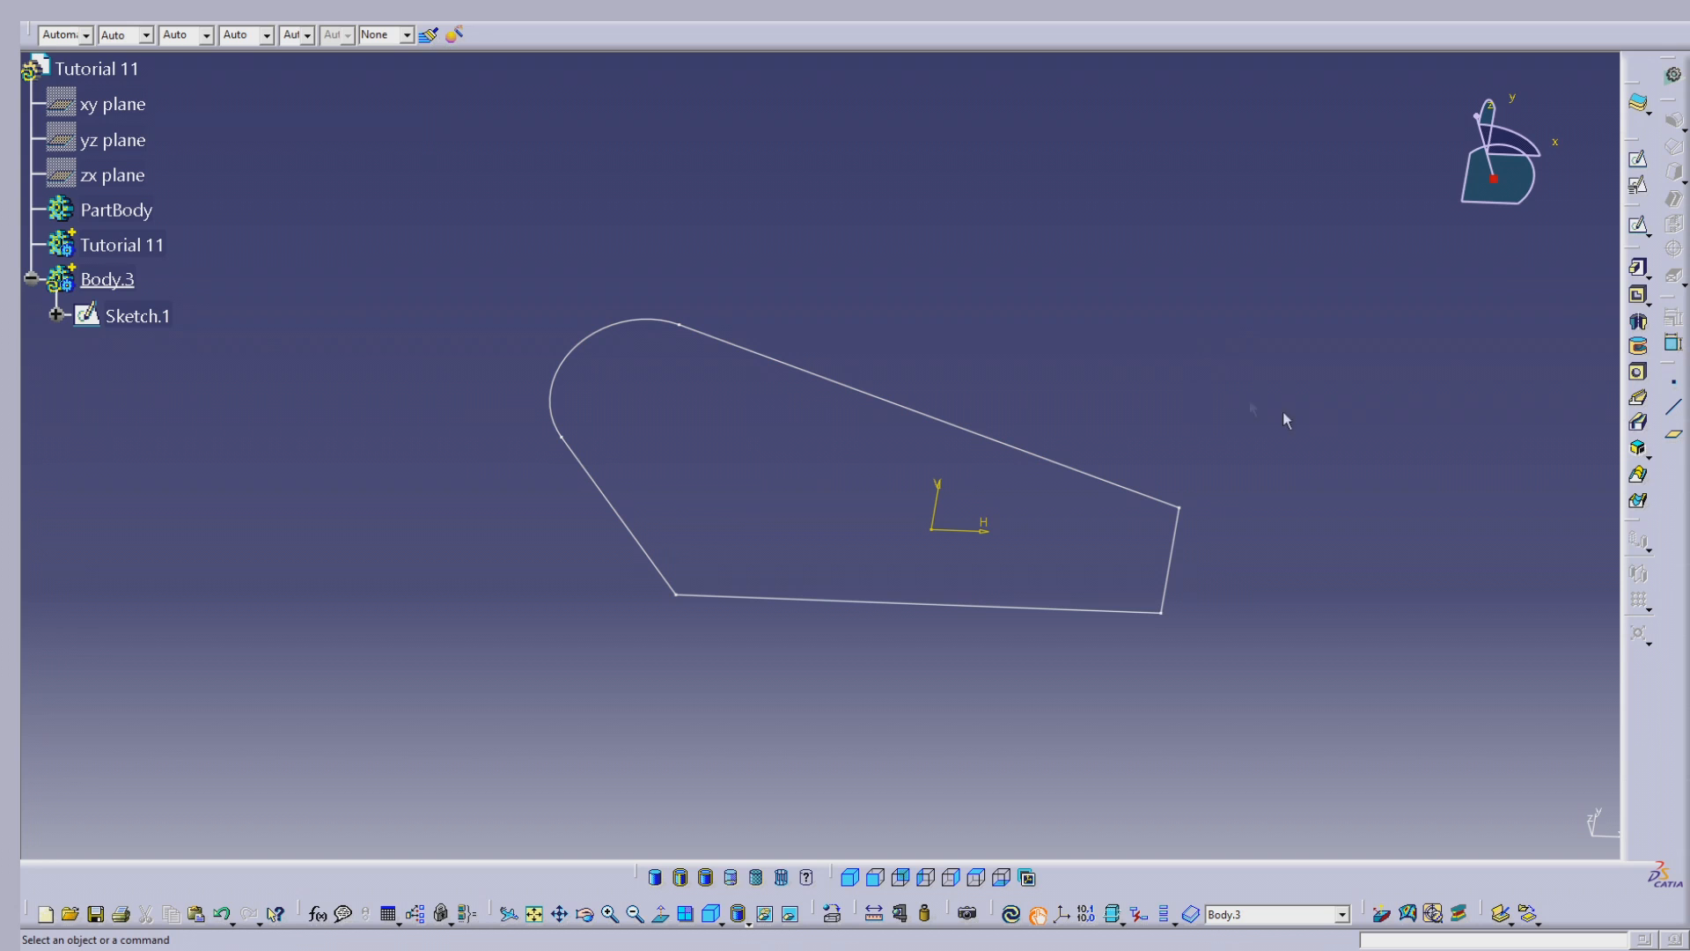
{"action": "left_click", "coordinate": [1640, 275]}
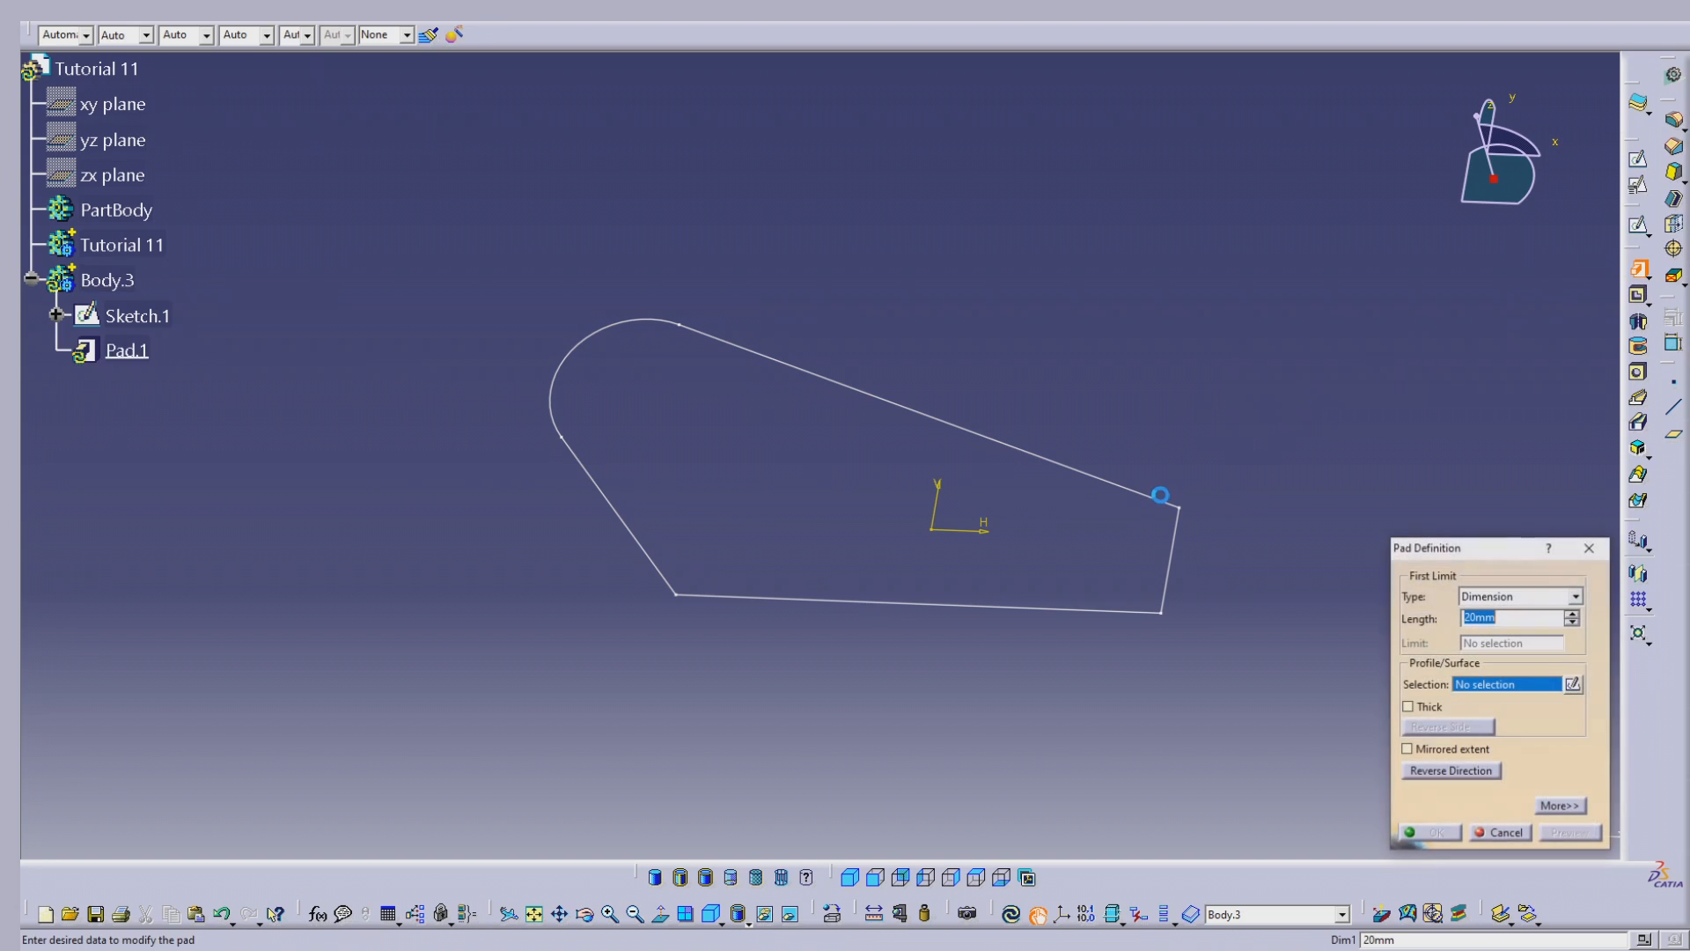
{"action": "left_click", "coordinate": [1117, 483]}
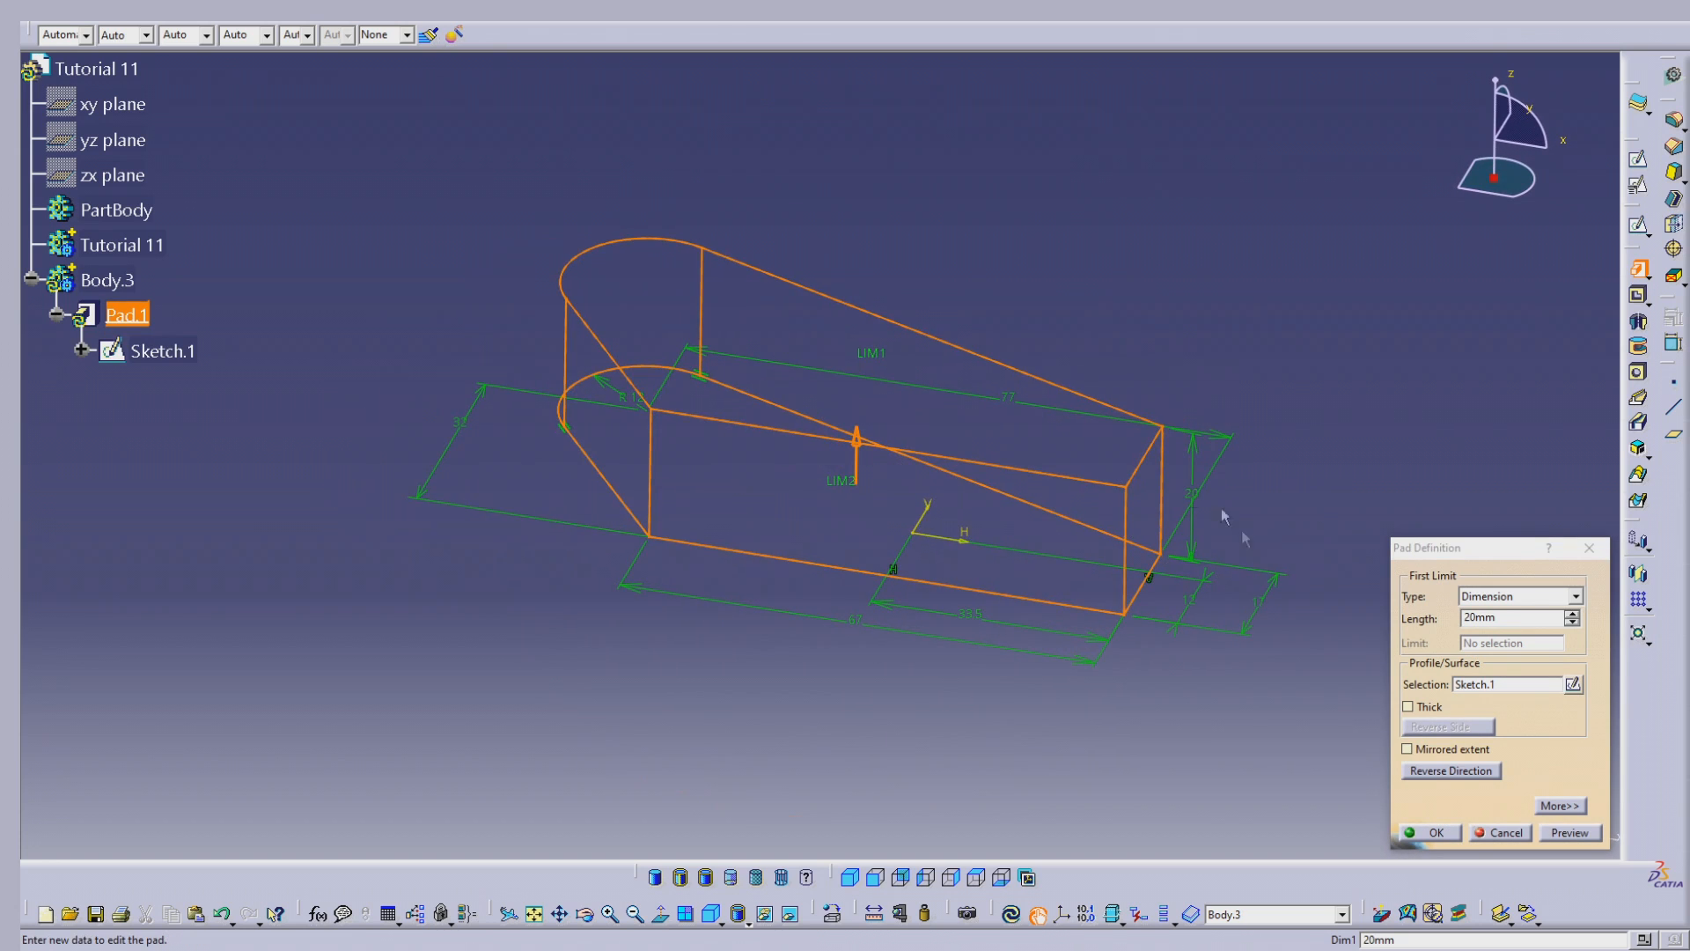
{"action": "left_click_drag", "start_coordinate": [1527, 618], "coordinate": [1325, 611]}
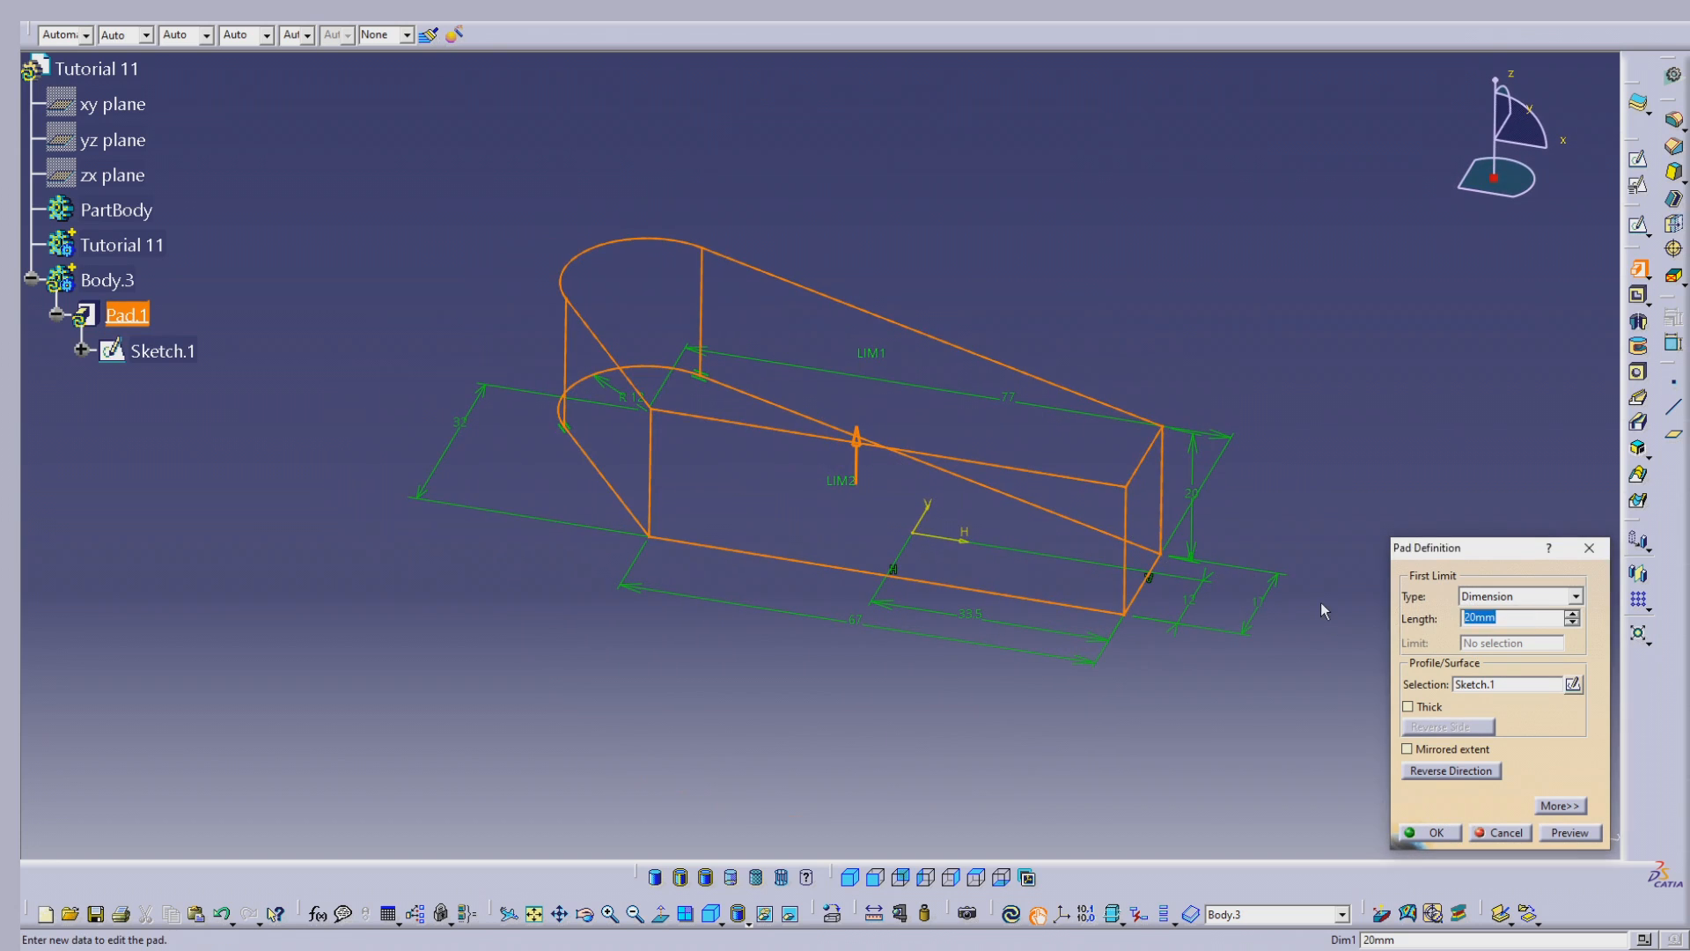
{"action": "type", "text": "10"}
{"action": "key", "text": "Return"}
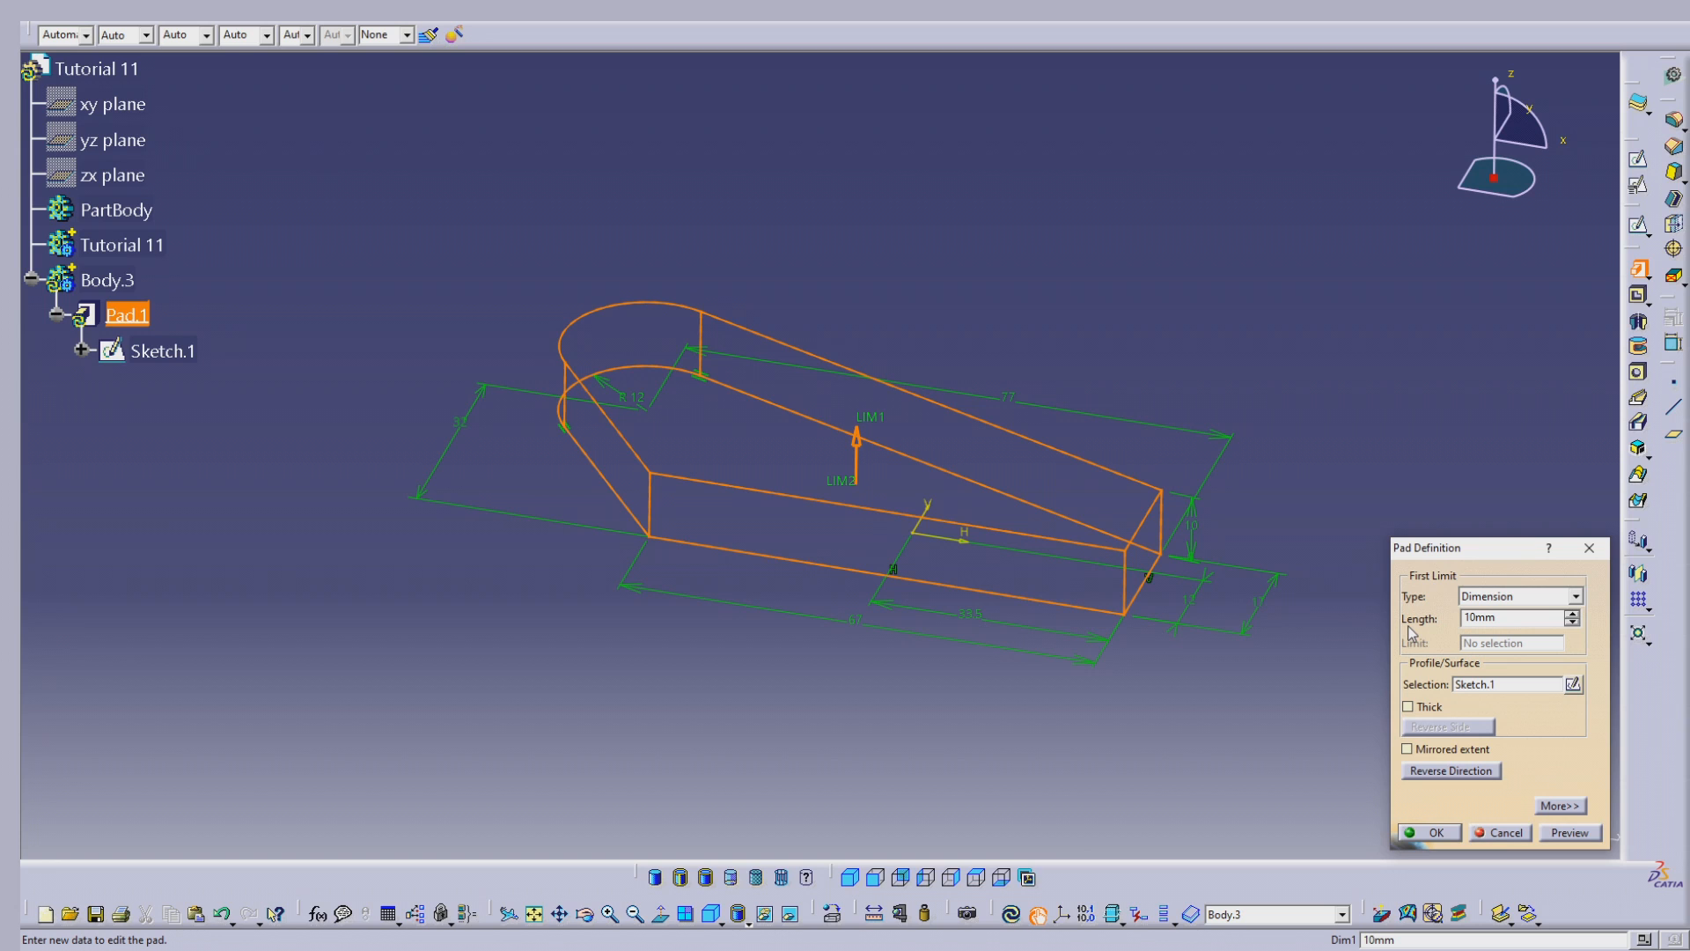
{"action": "left_click", "coordinate": [1435, 832]}
Step: Insert a new body and paste a copy of the pad's Sketch.1 into it
{"action": "middle_click_drag", "start_coordinate": [706, 479], "coordinate": [909, 325]}
{"action": "right_click", "coordinate": [941, 483]}
{"action": "left_click", "coordinate": [859, 289]}
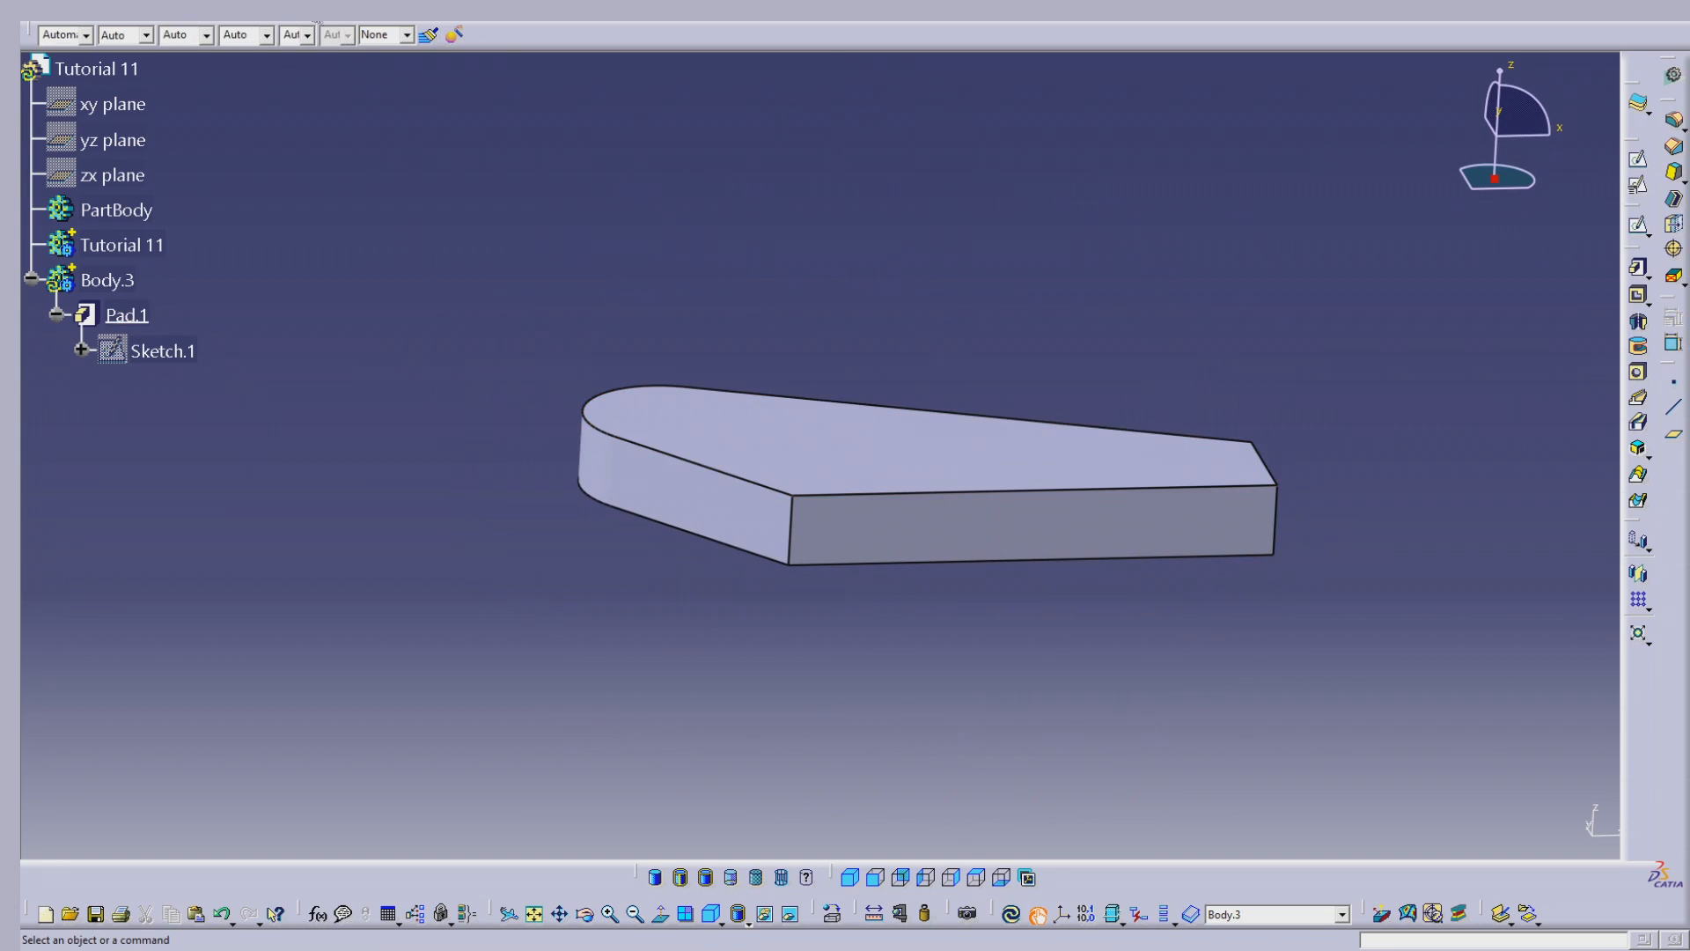
{"action": "left_click", "coordinate": [319, 22]}
{"action": "left_click", "coordinate": [334, 58]}
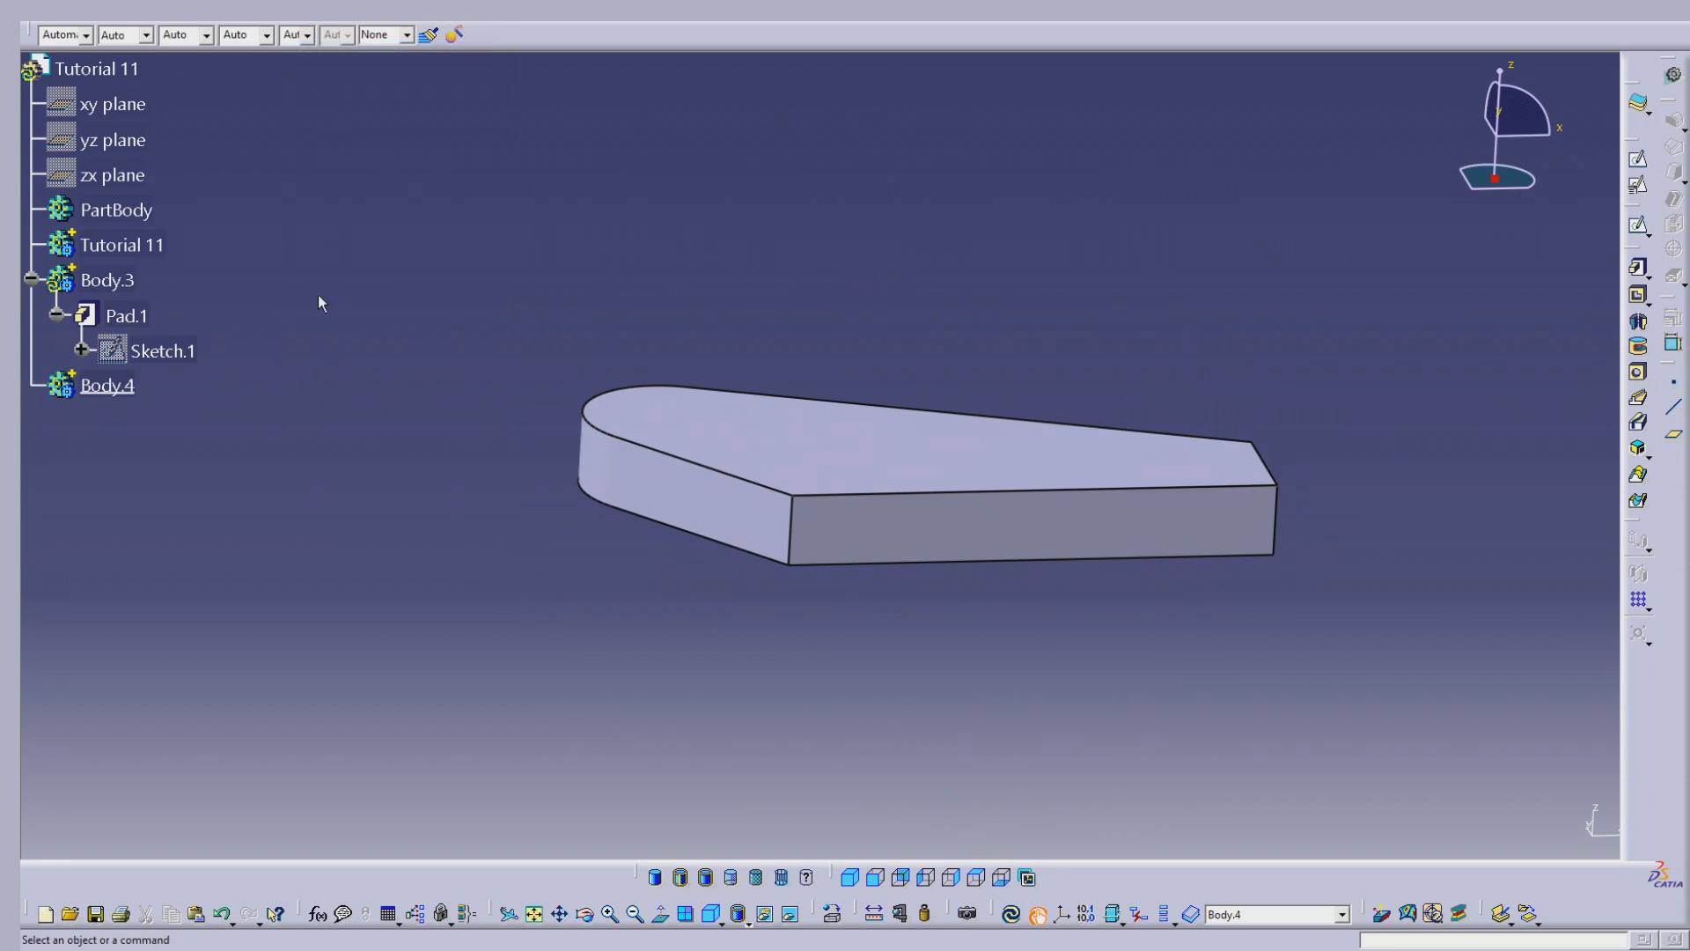
{"action": "right_click", "coordinate": [177, 356]}
{"action": "left_click", "coordinate": [210, 535]}
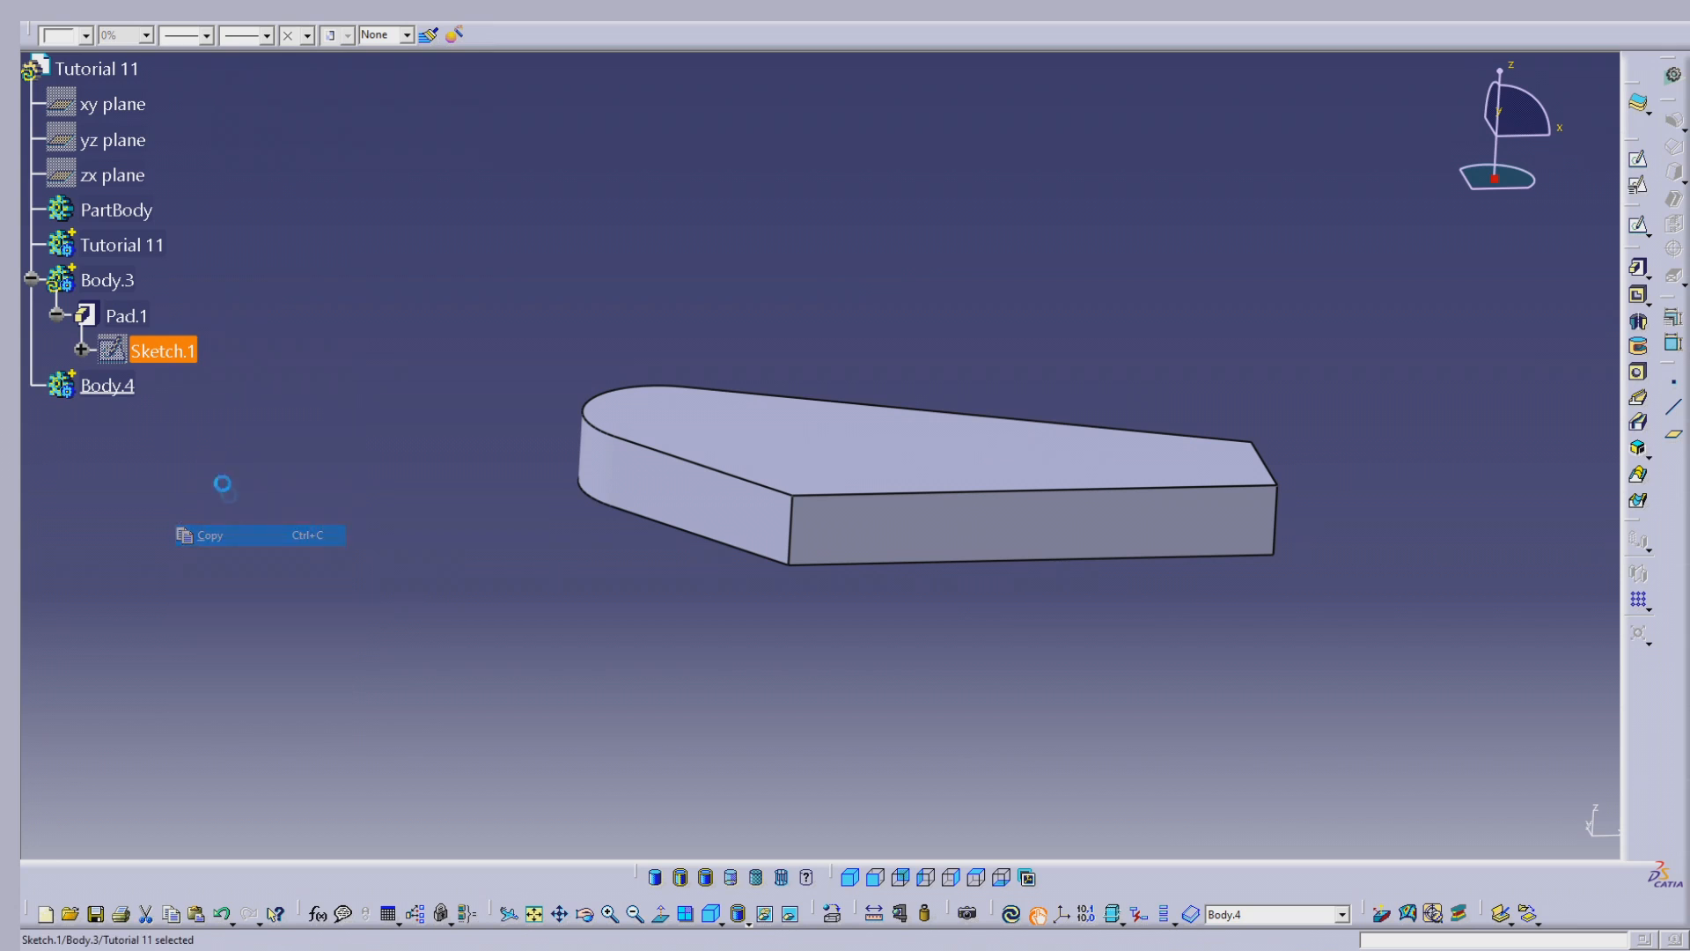
{"action": "right_click", "coordinate": [123, 390]}
{"action": "left_click", "coordinate": [159, 592]}
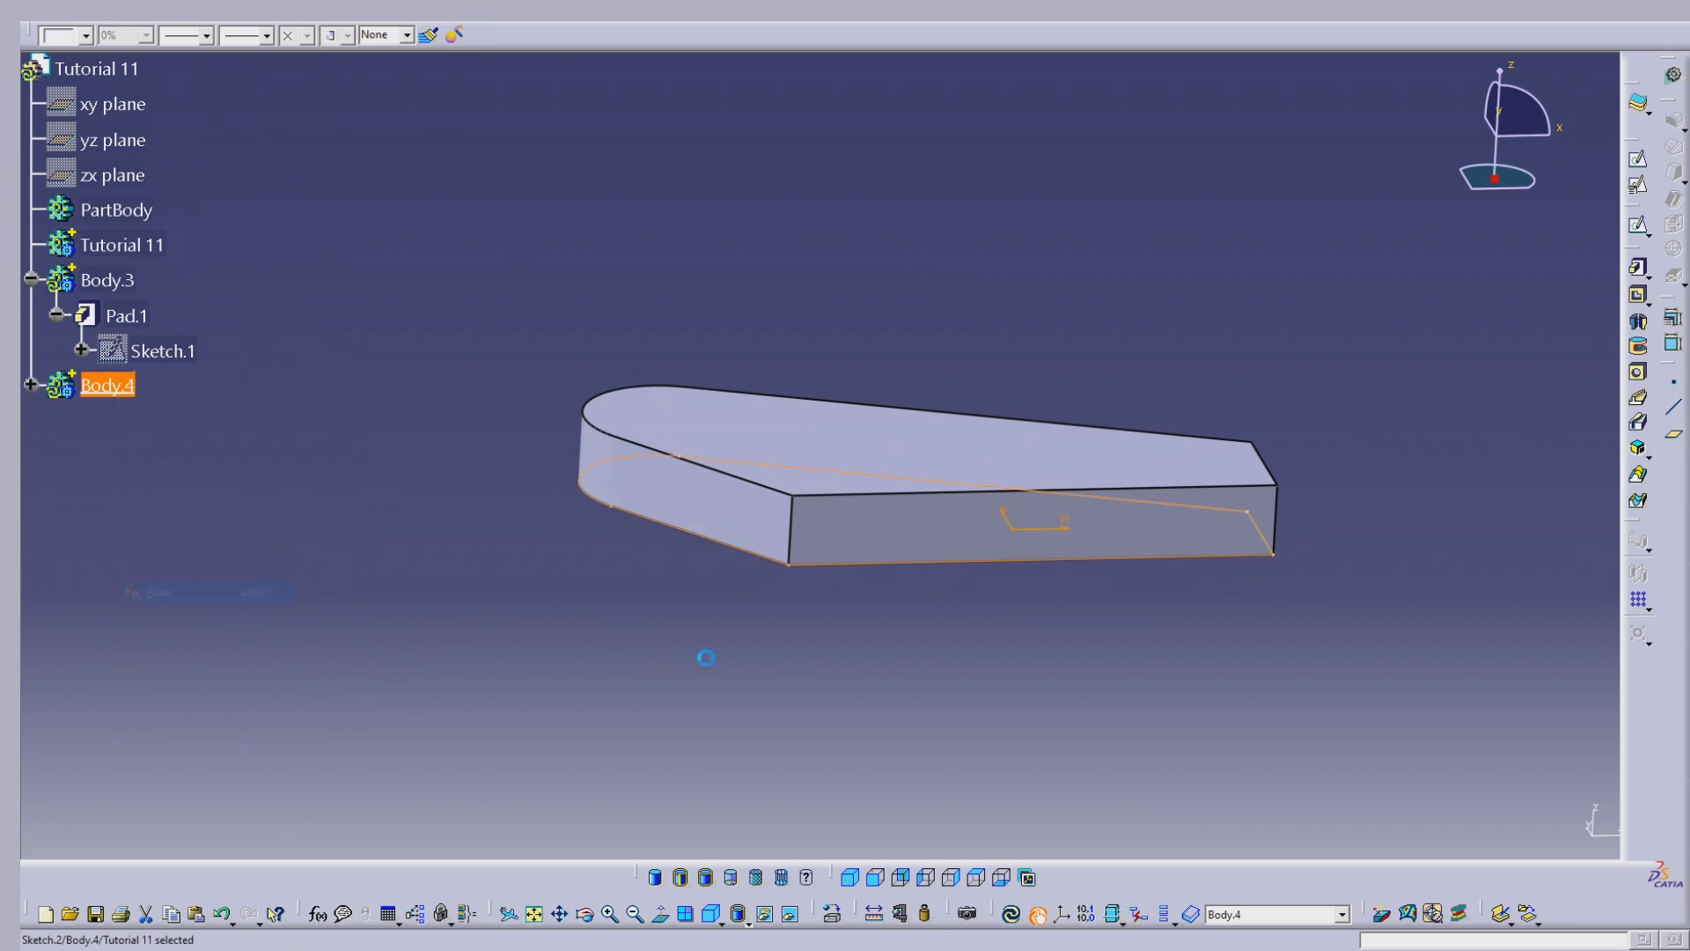
{"action": "left_click", "coordinate": [773, 651]}
Step: Open the copied Sketch.2 in Body.4 for editing and show the background 3D elements in low light
{"action": "middle_click_drag", "start_coordinate": [775, 465], "coordinate": [777, 684]}
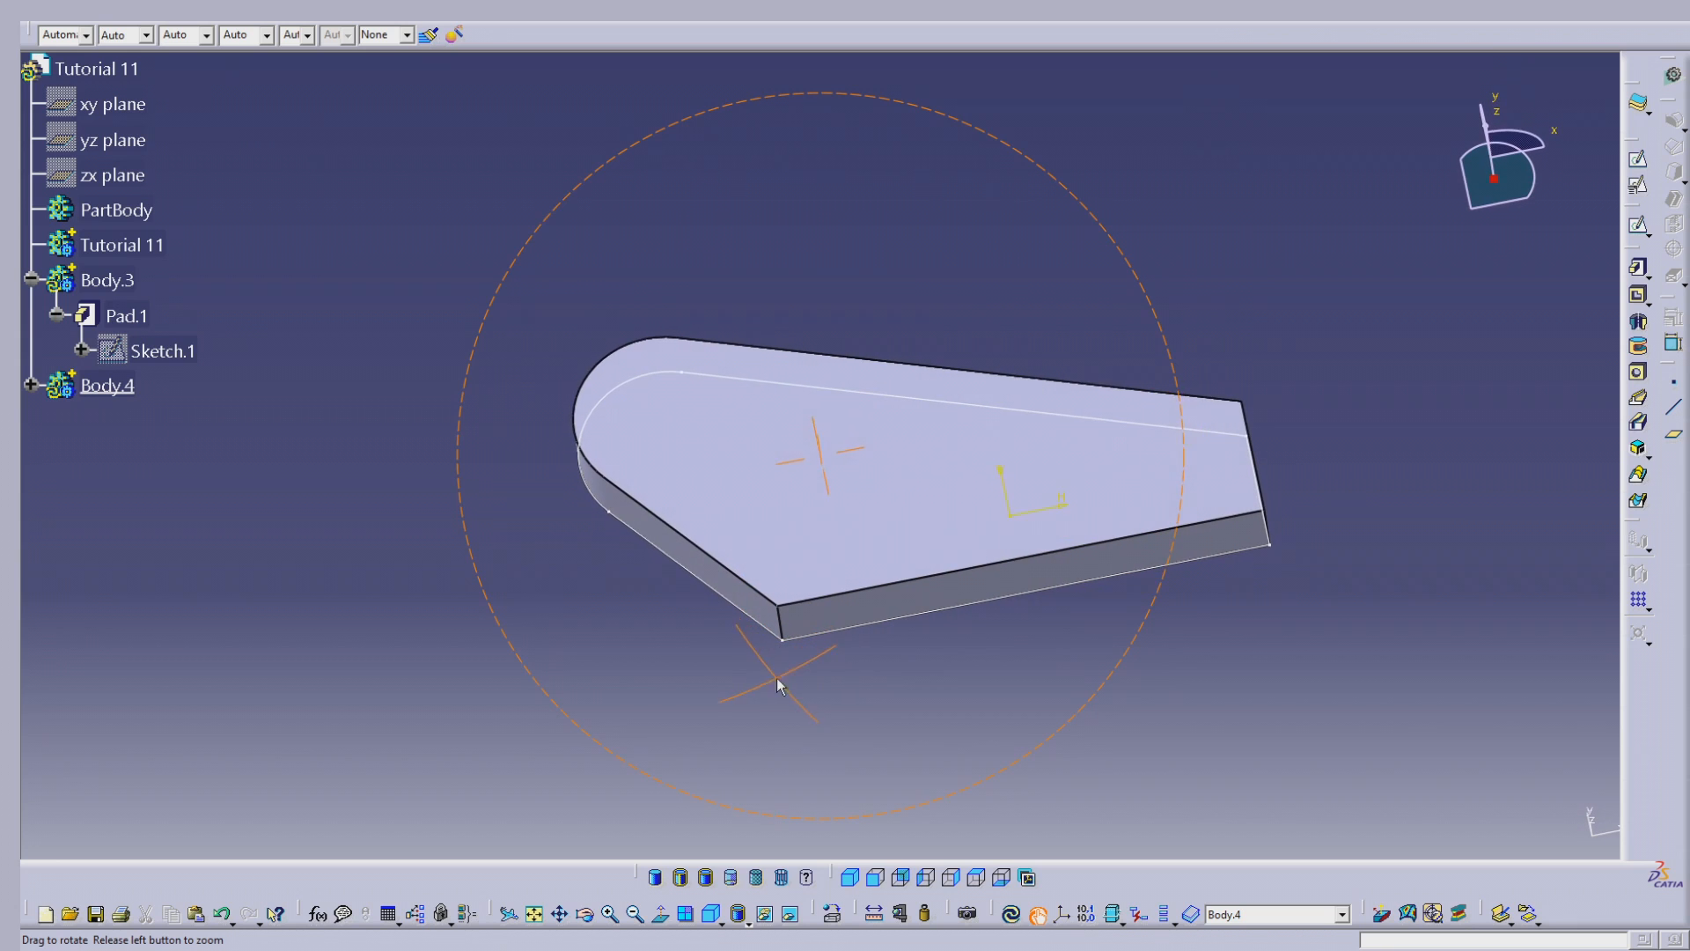
{"action": "middle_click_drag", "start_coordinate": [804, 605], "coordinate": [1000, 573]}
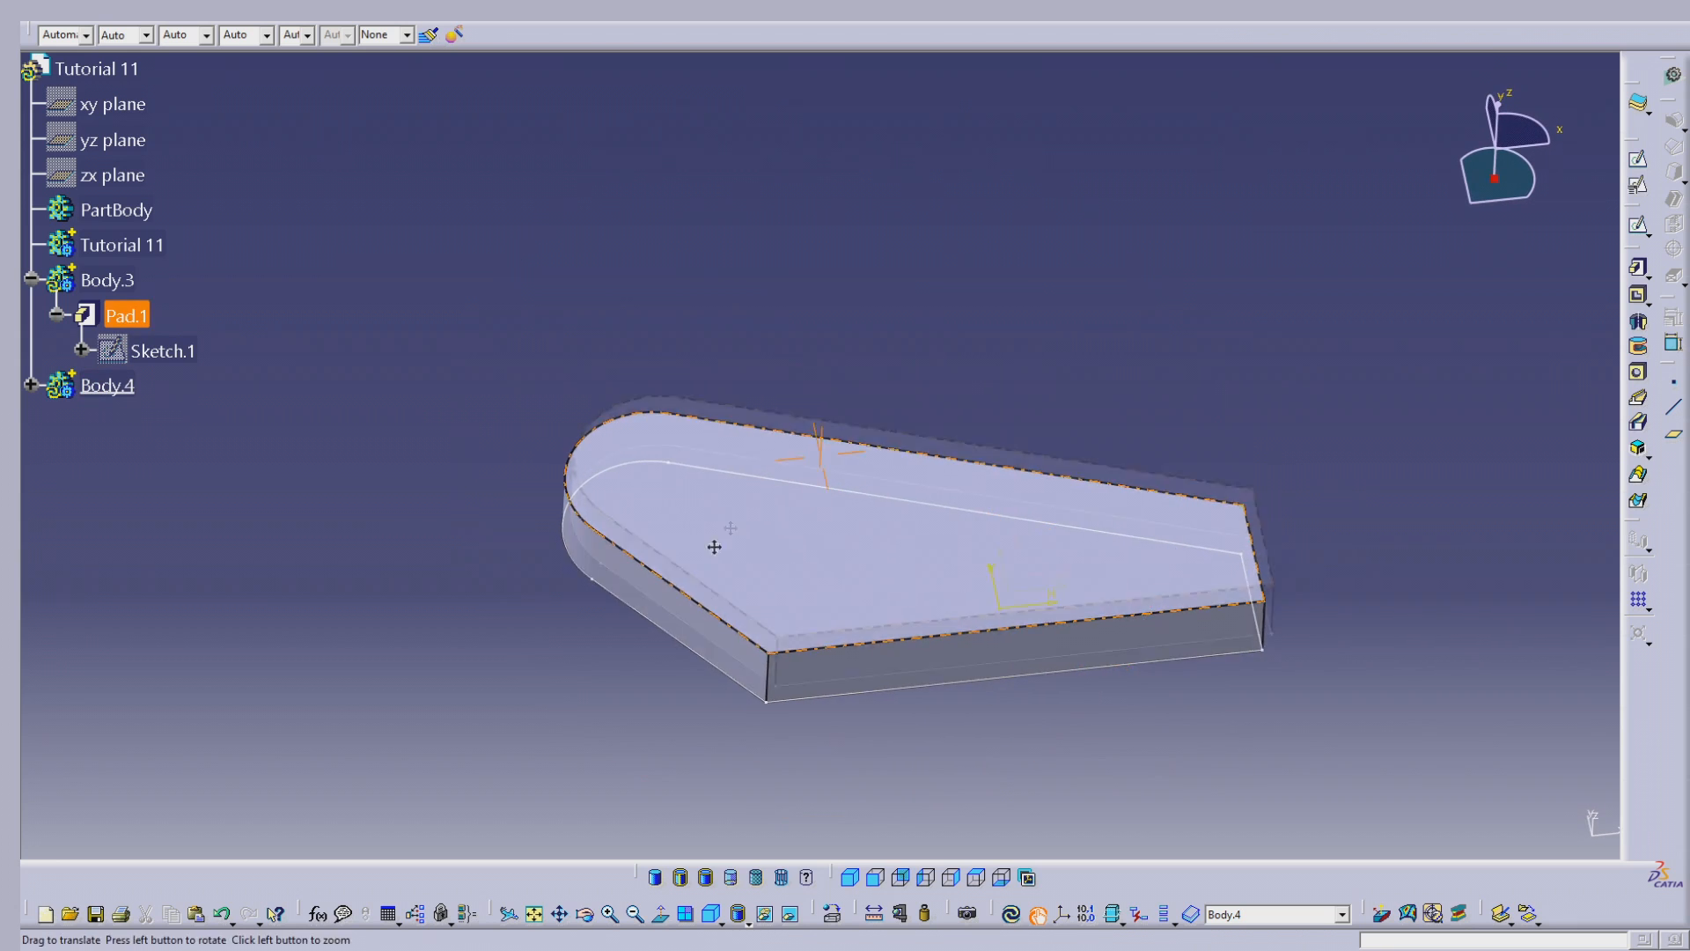
{"action": "middle_click_drag", "start_coordinate": [713, 543], "coordinate": [785, 432]}
{"action": "double_click", "coordinate": [132, 386]}
{"action": "left_click", "coordinate": [204, 430]}
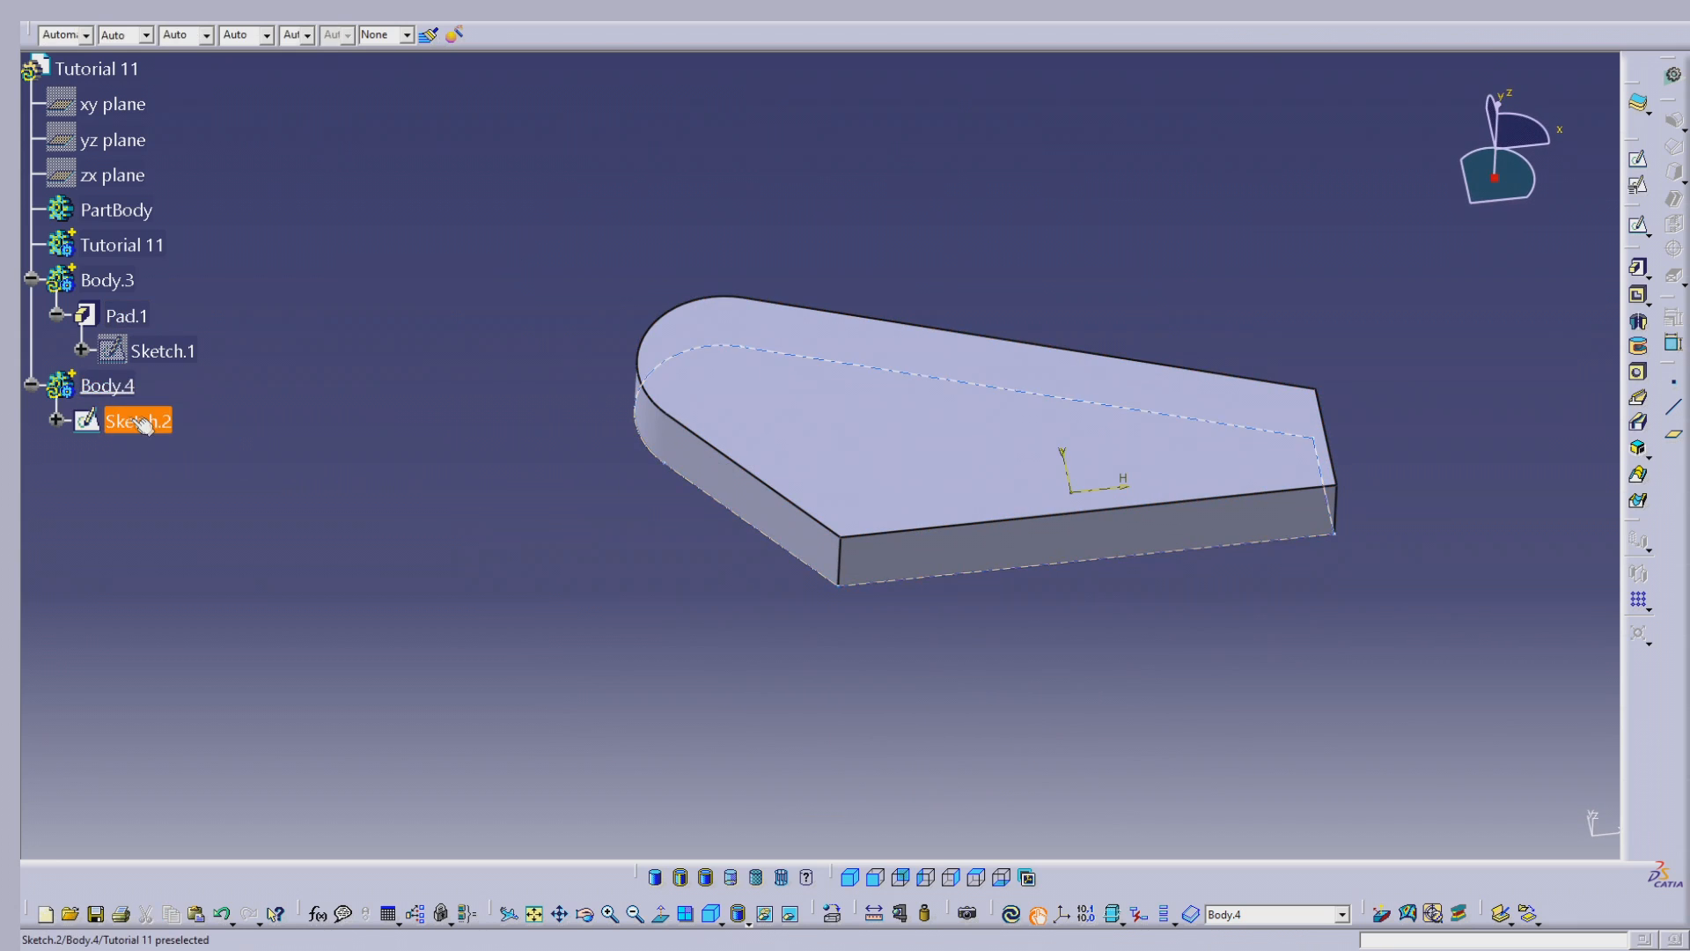
{"action": "double_click", "coordinate": [138, 421]}
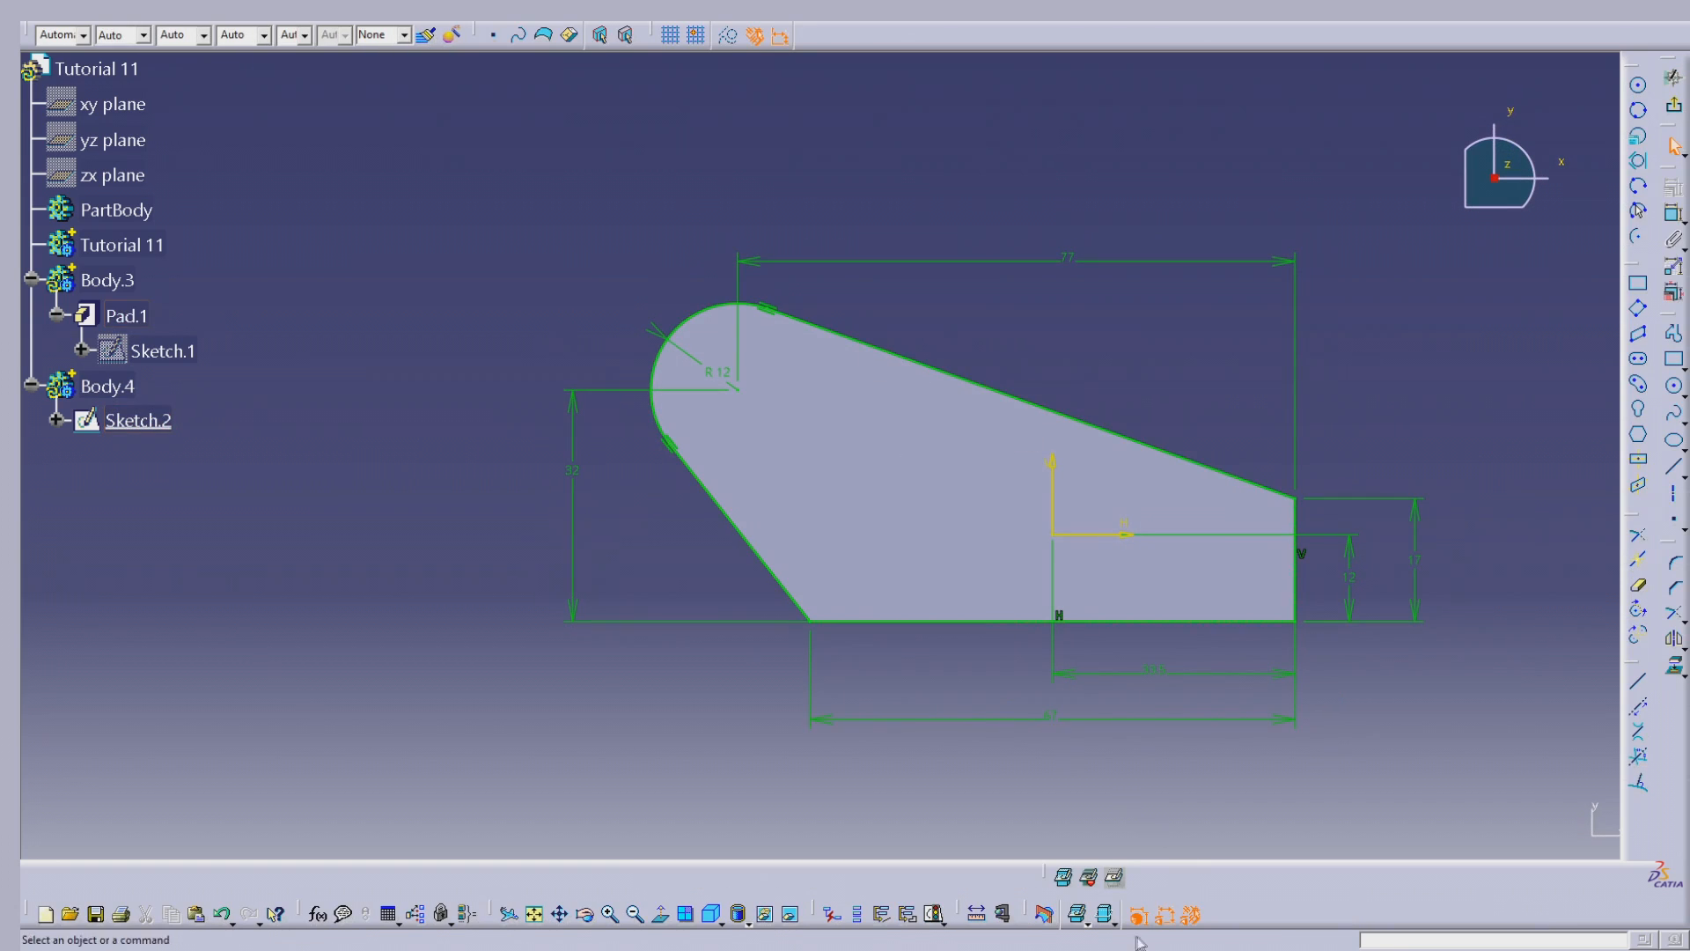
{"action": "left_click", "coordinate": [1091, 879]}
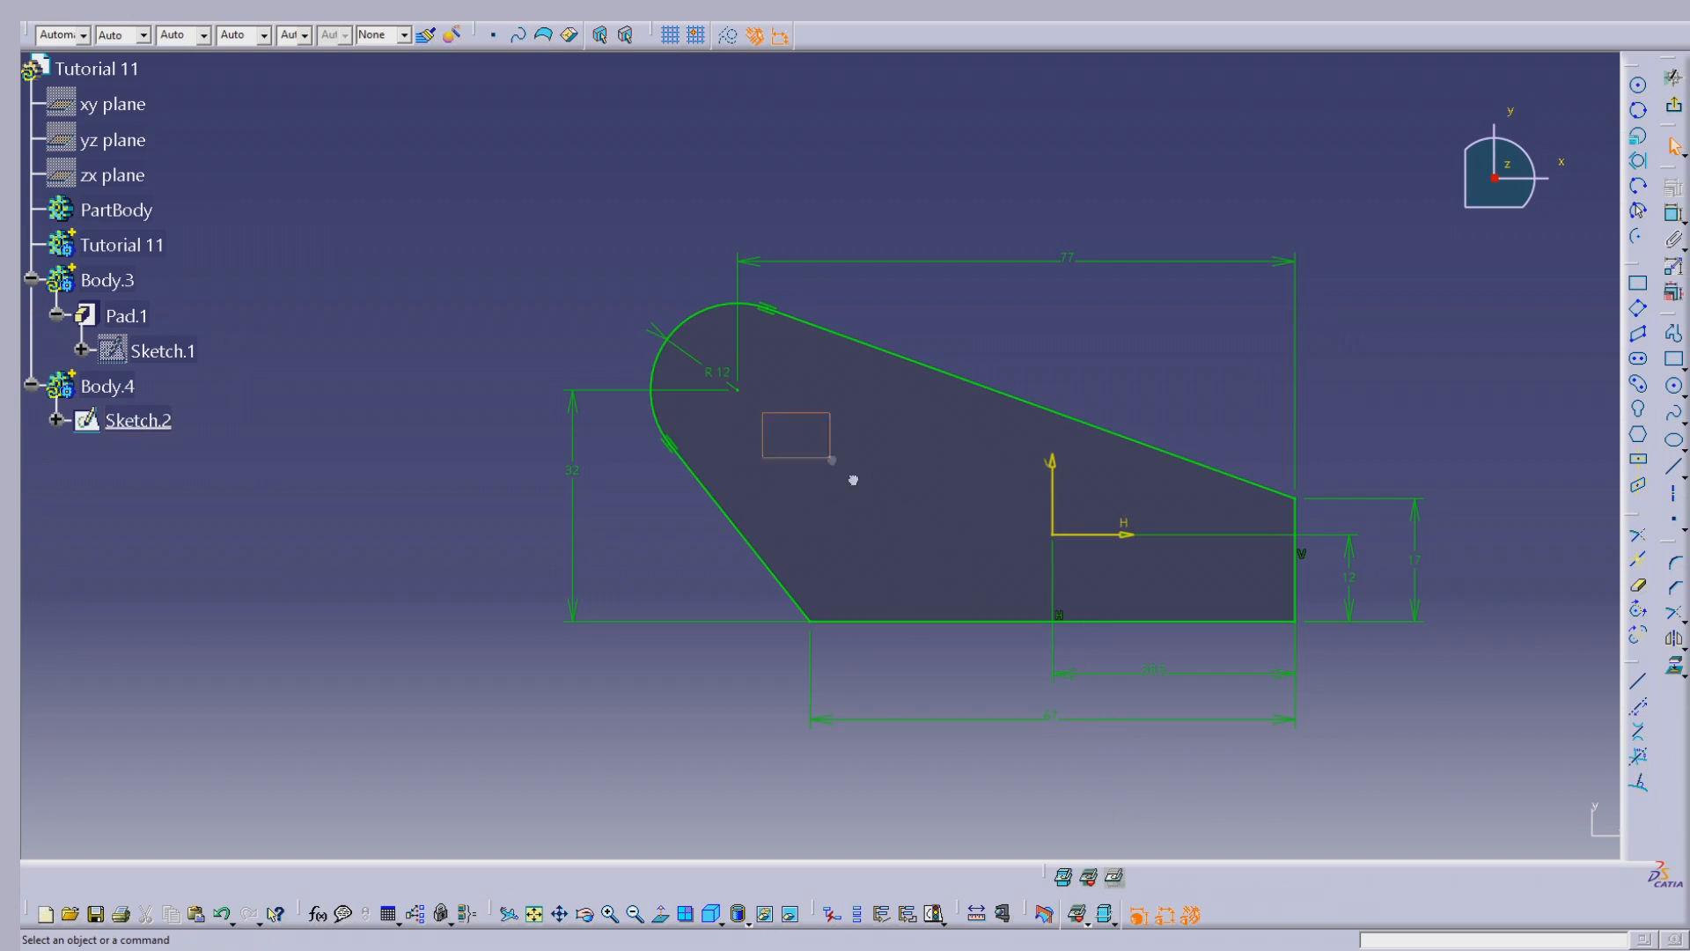
Step: Convert the copied profile's arc and straight lines into construction elements
{"action": "left_click", "coordinate": [717, 306]}
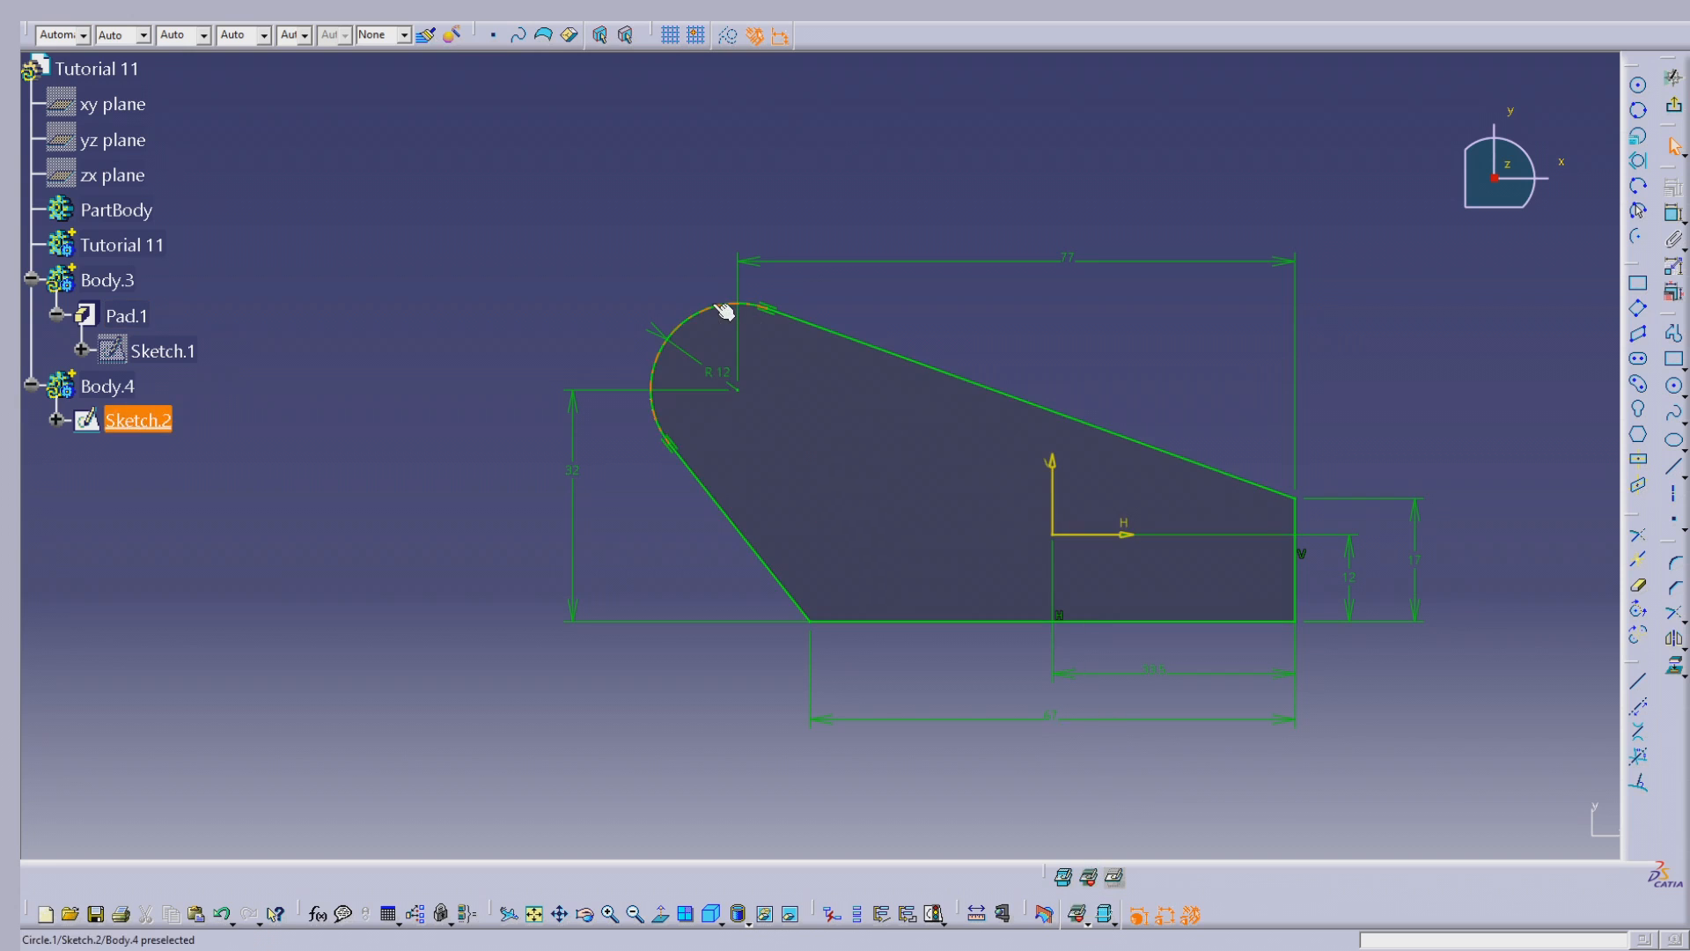
{"action": "left_click", "coordinate": [803, 322], "text": "ctrl"}
{"action": "left_click", "coordinate": [1295, 518], "text": "ctrl"}
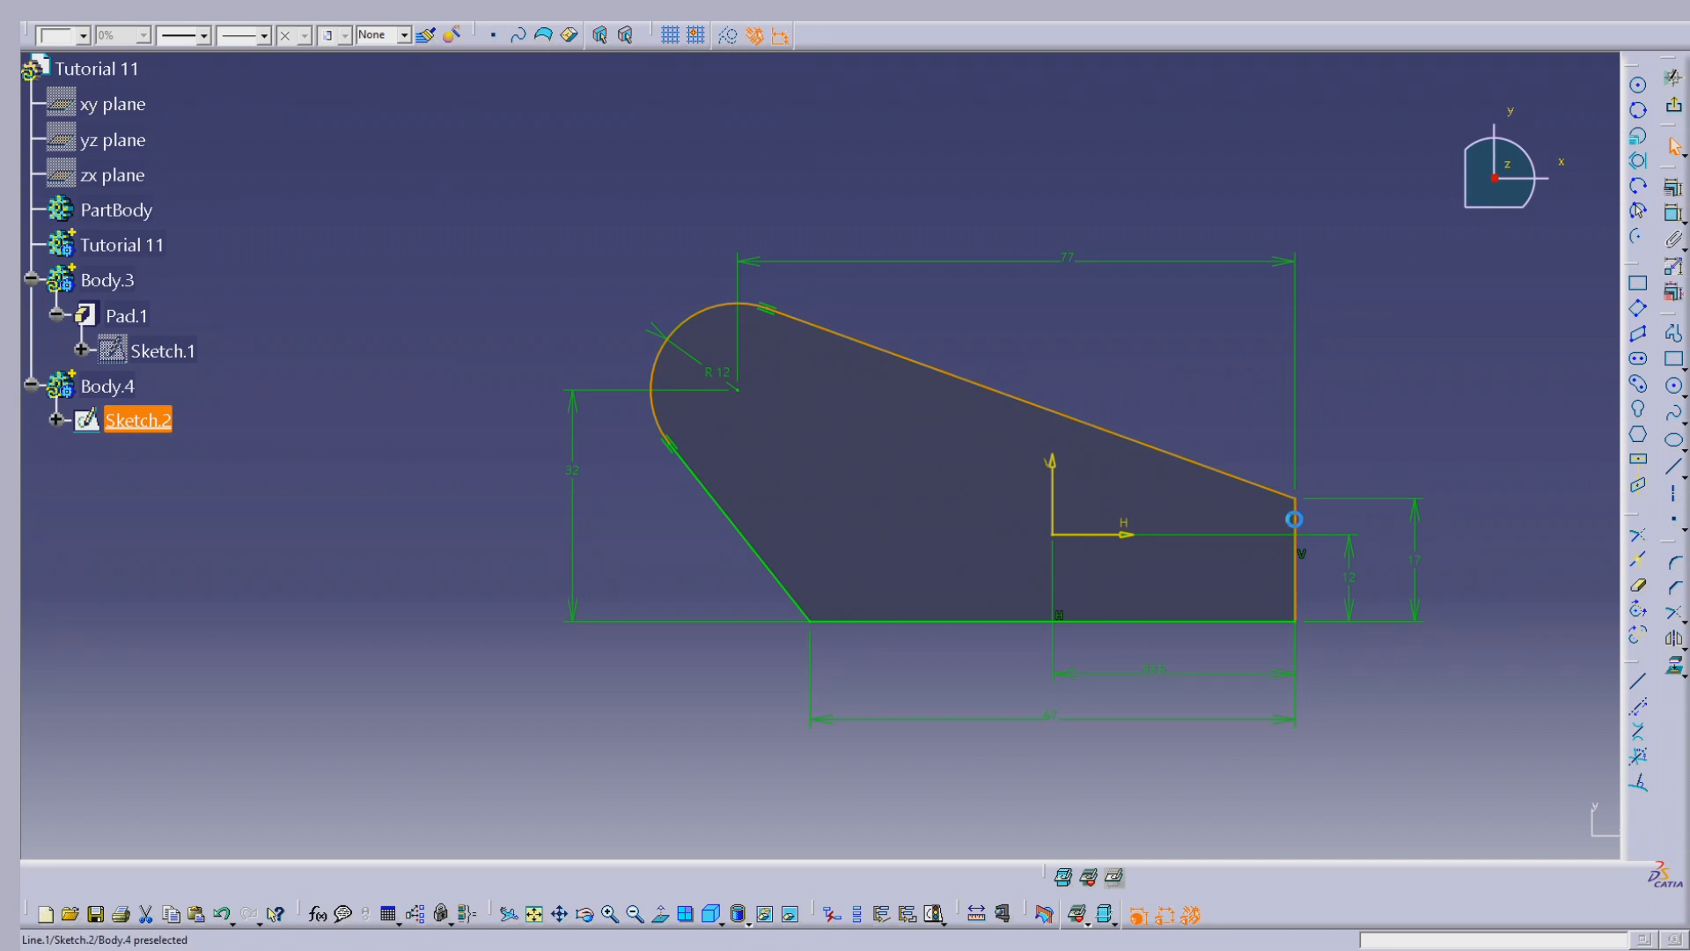
{"action": "left_click", "coordinate": [1140, 621], "text": "ctrl"}
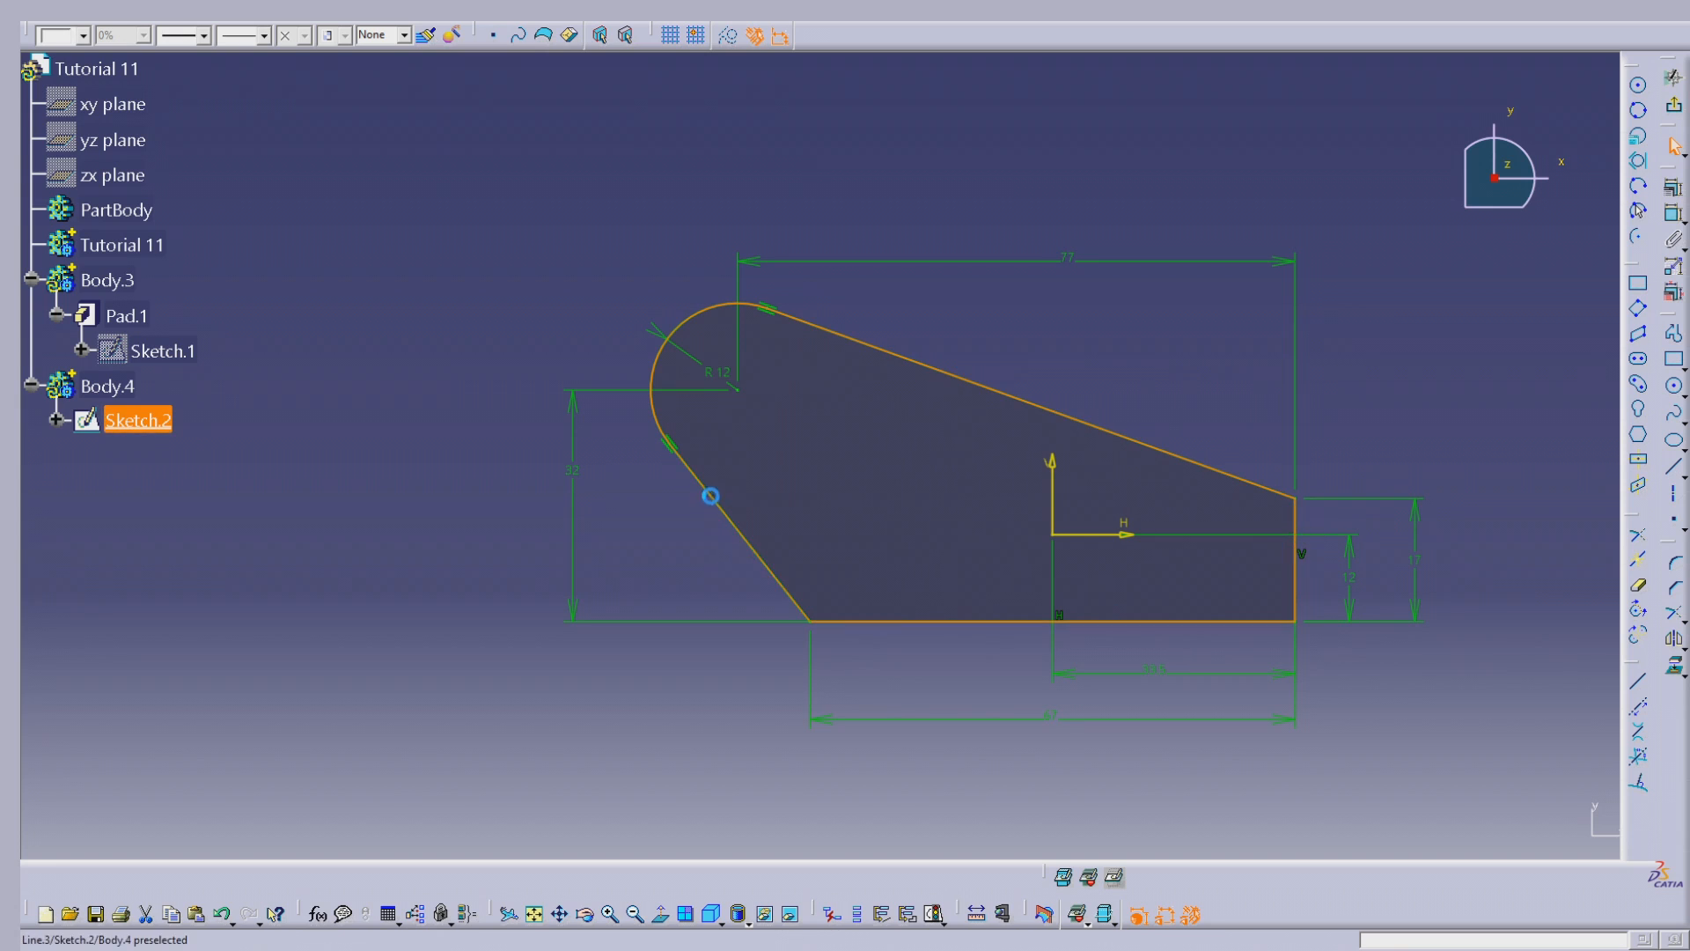
{"action": "left_click", "coordinate": [730, 37]}
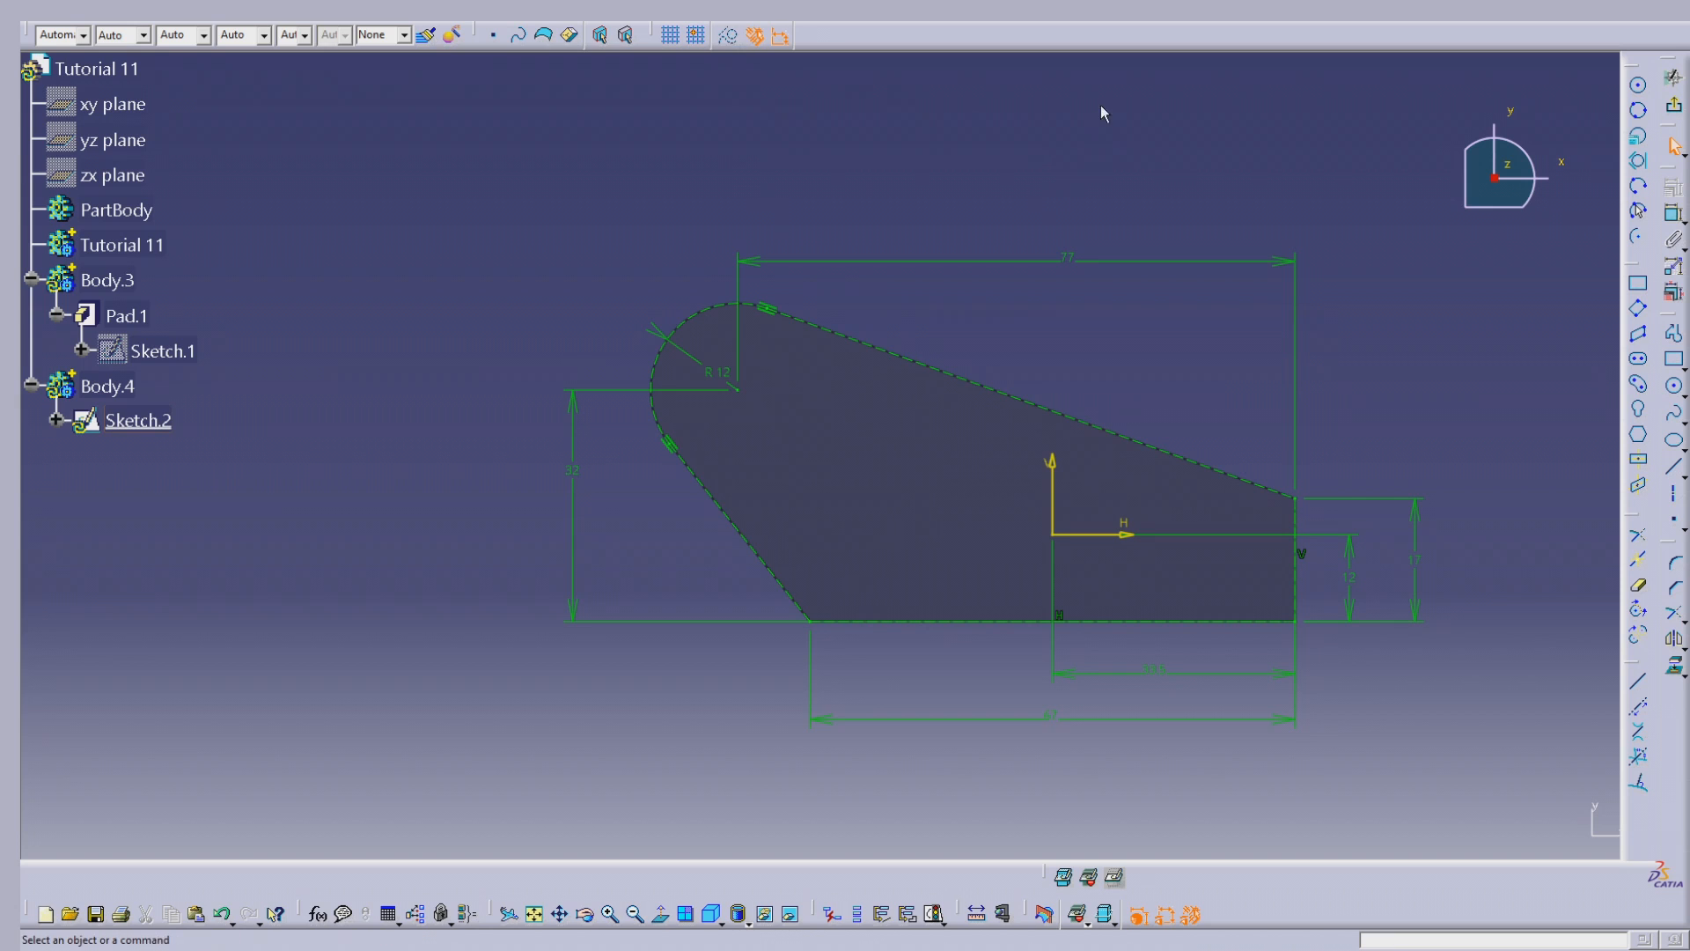
Step: Draw a standard-geometry circle of about 7.3 mm radius centred on the rounded corner's centre point
{"action": "left_click", "coordinate": [1637, 85]}
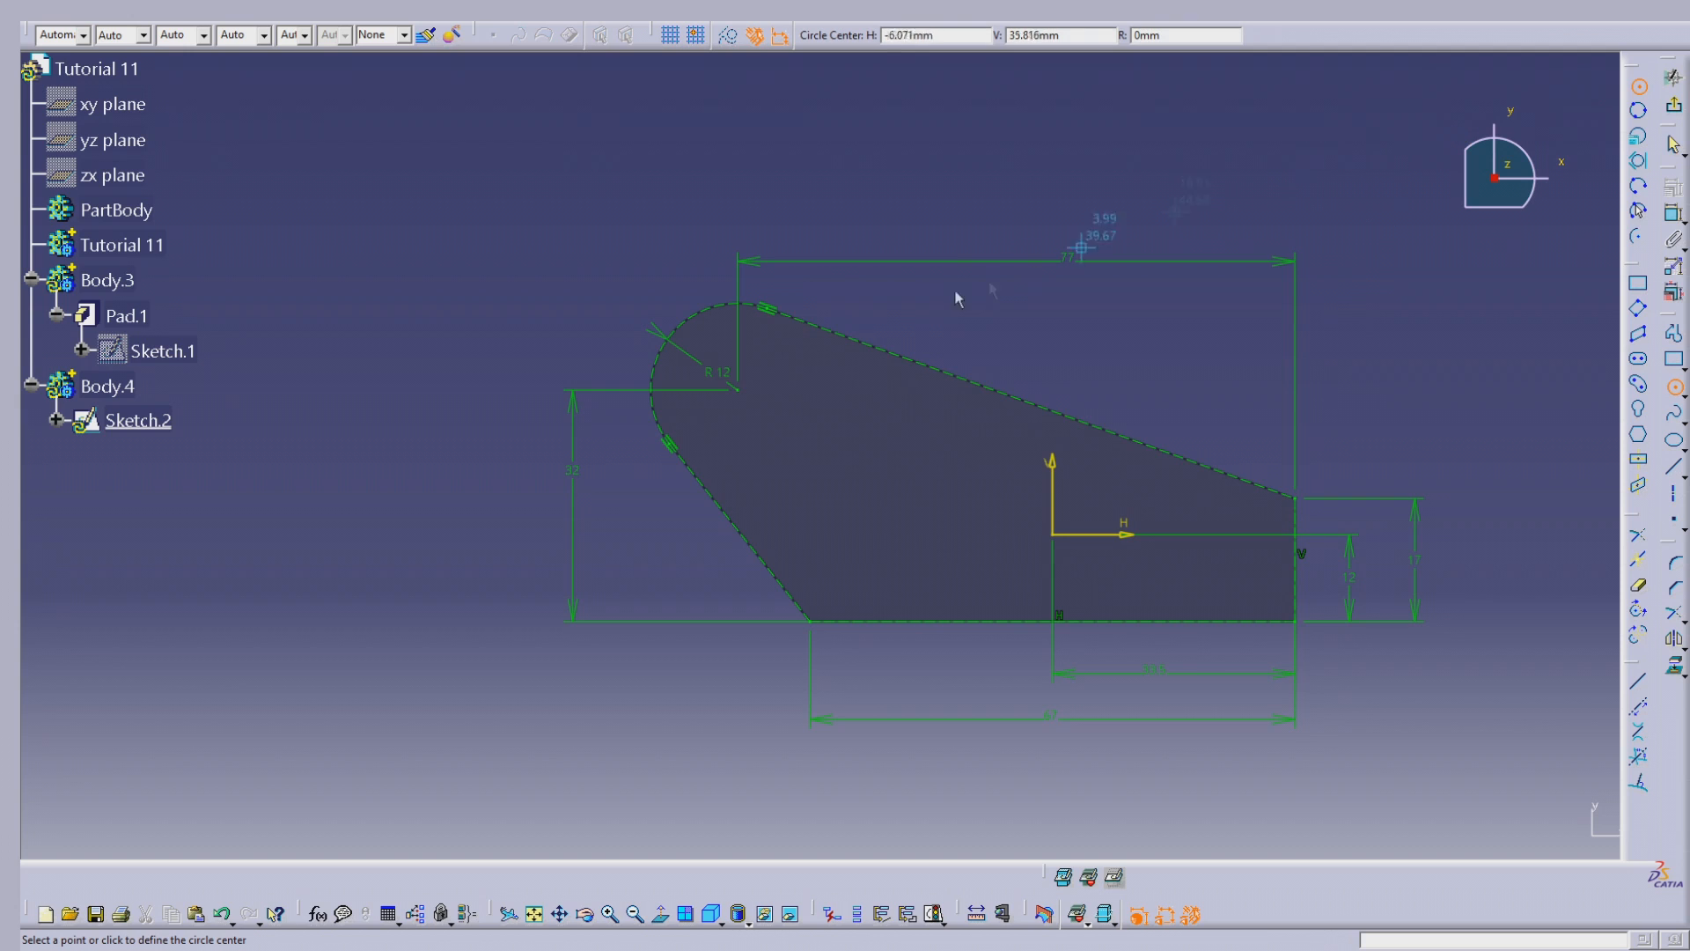
{"action": "left_click", "coordinate": [738, 390]}
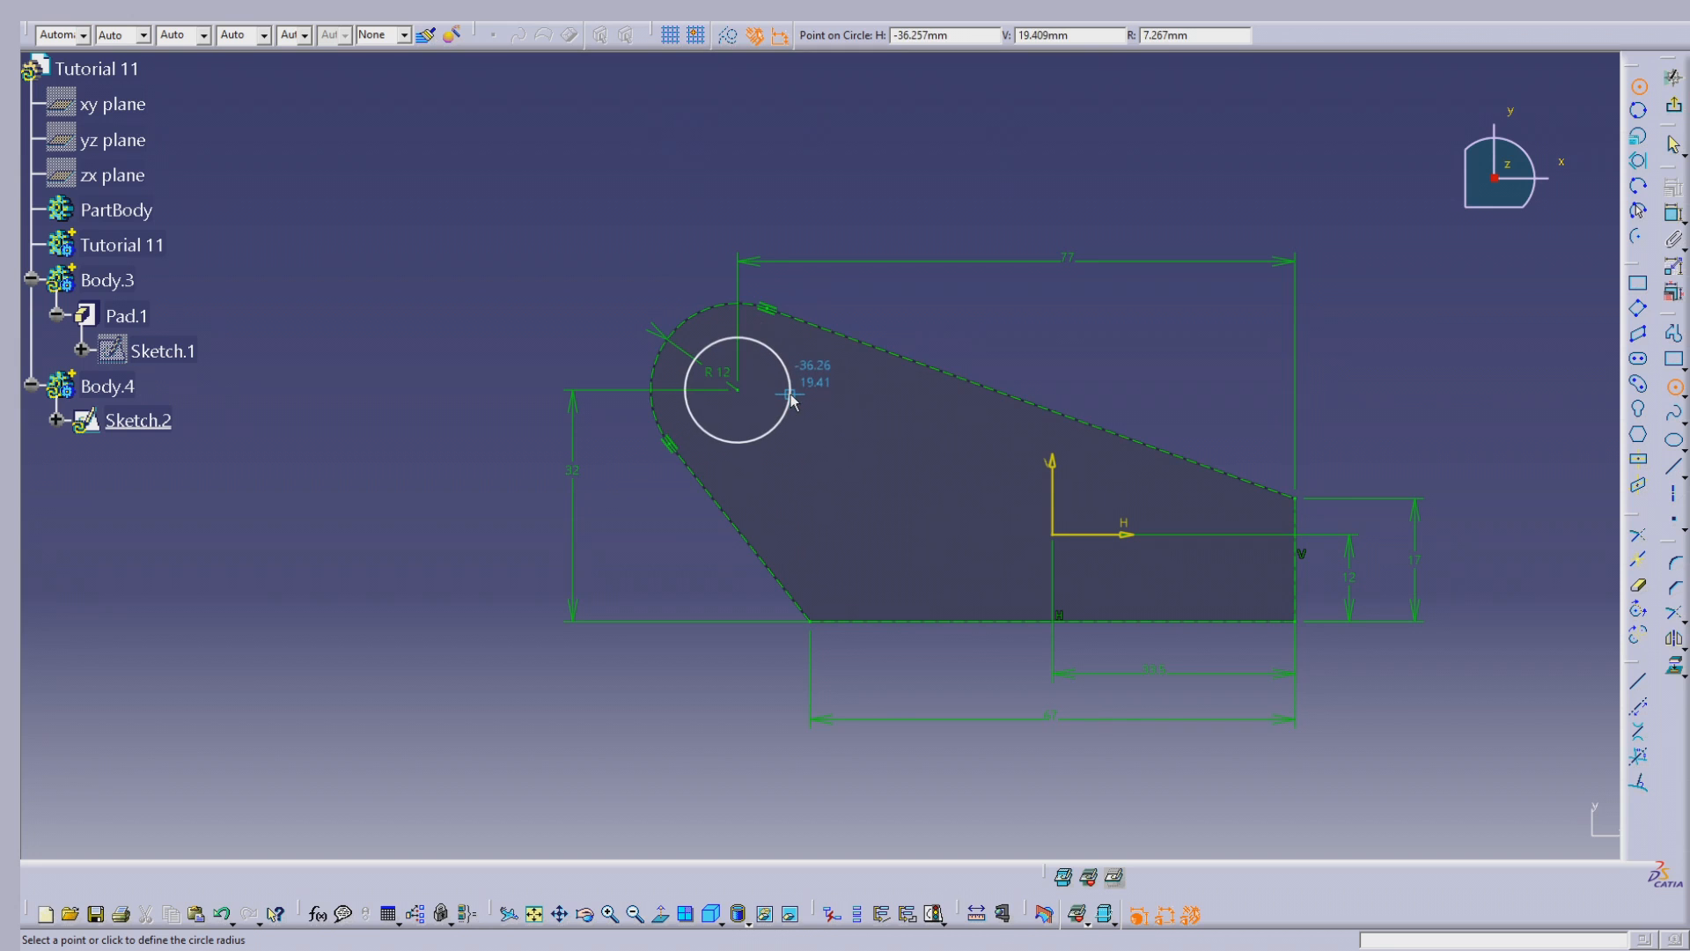
{"action": "left_click", "coordinate": [791, 396]}
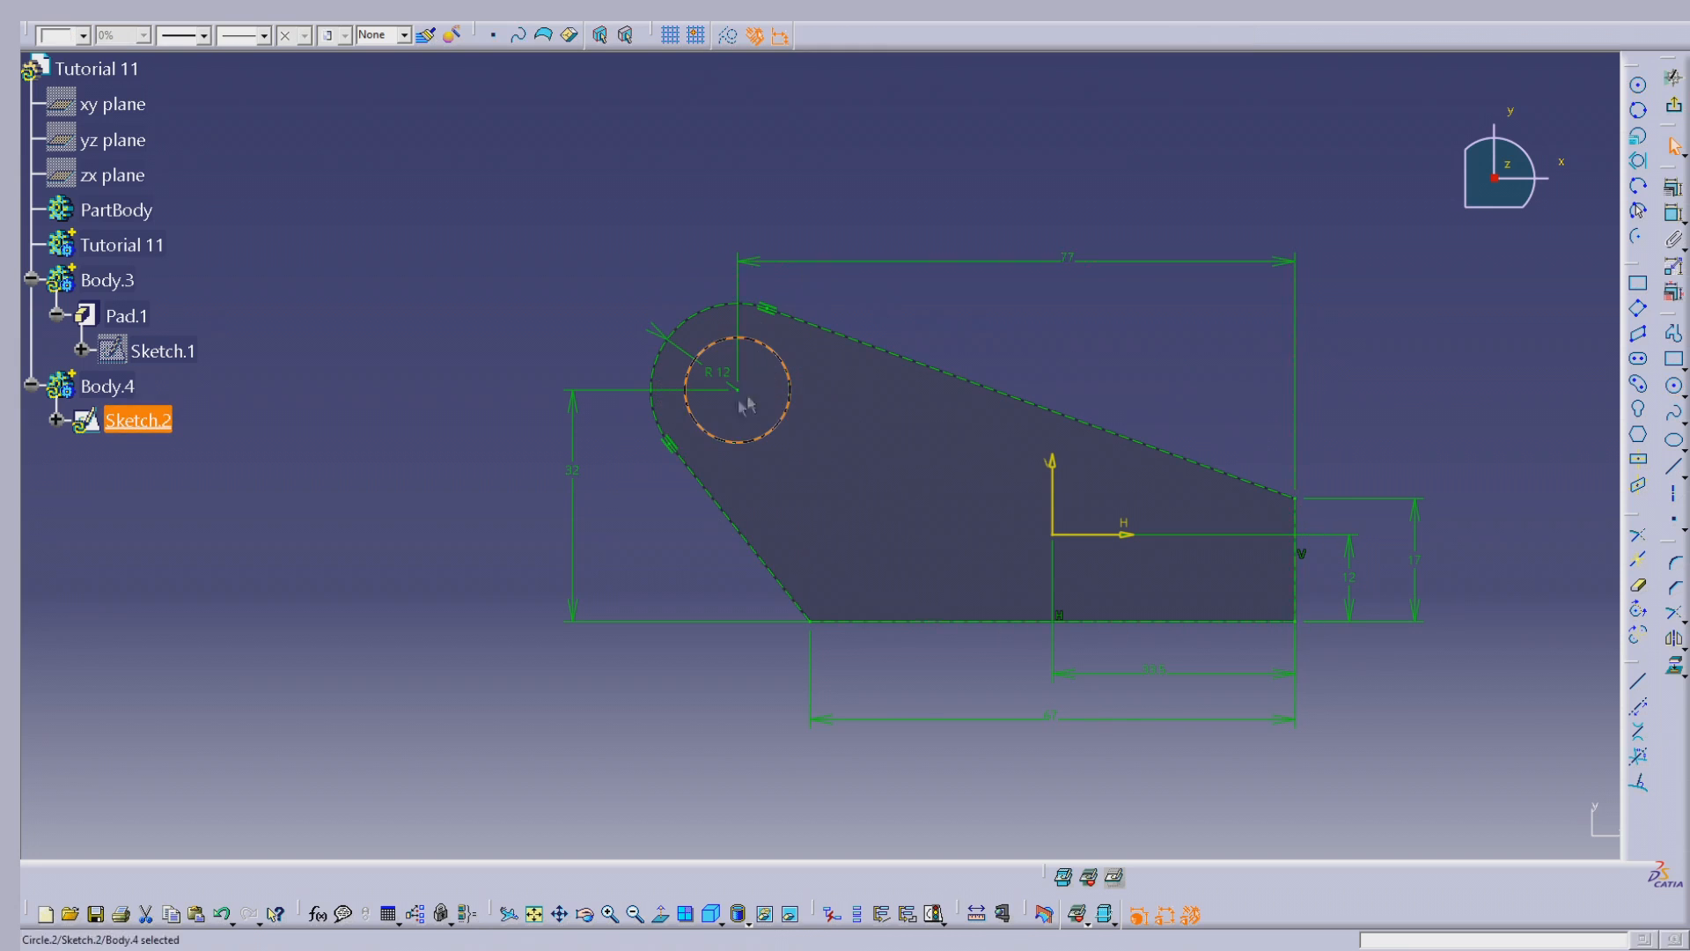
{"action": "left_click", "coordinate": [850, 396]}
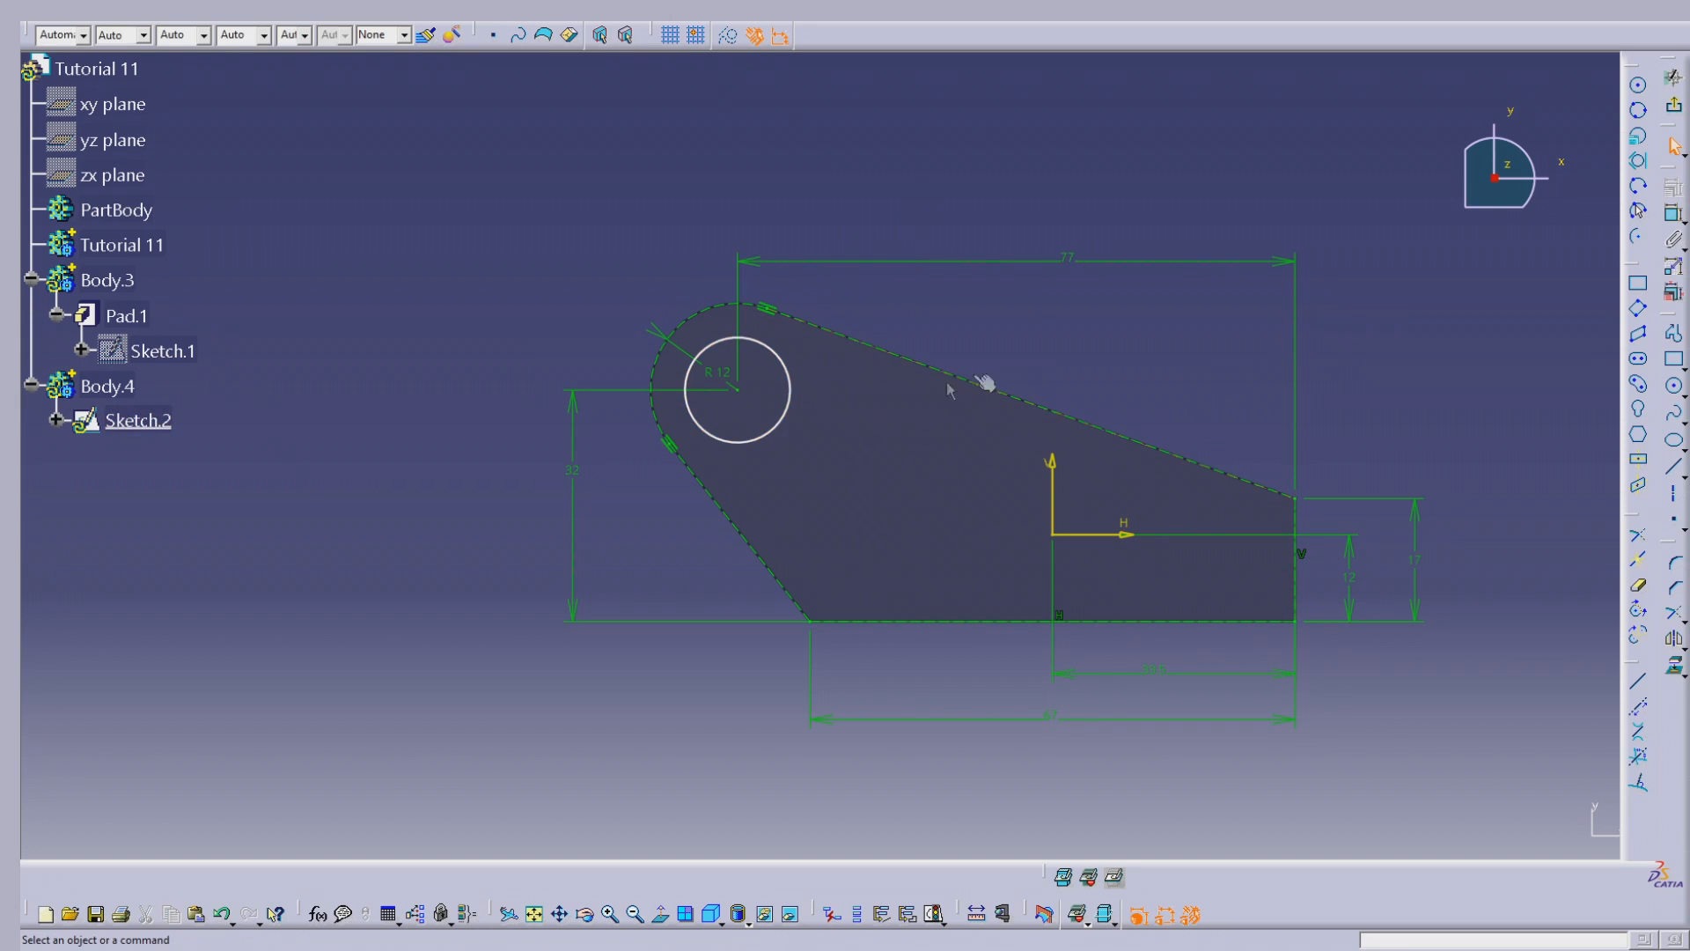
Step: Dimension the circle in the rounded corner and set its diameter to 14.5 mm
{"action": "left_click", "coordinate": [1674, 213]}
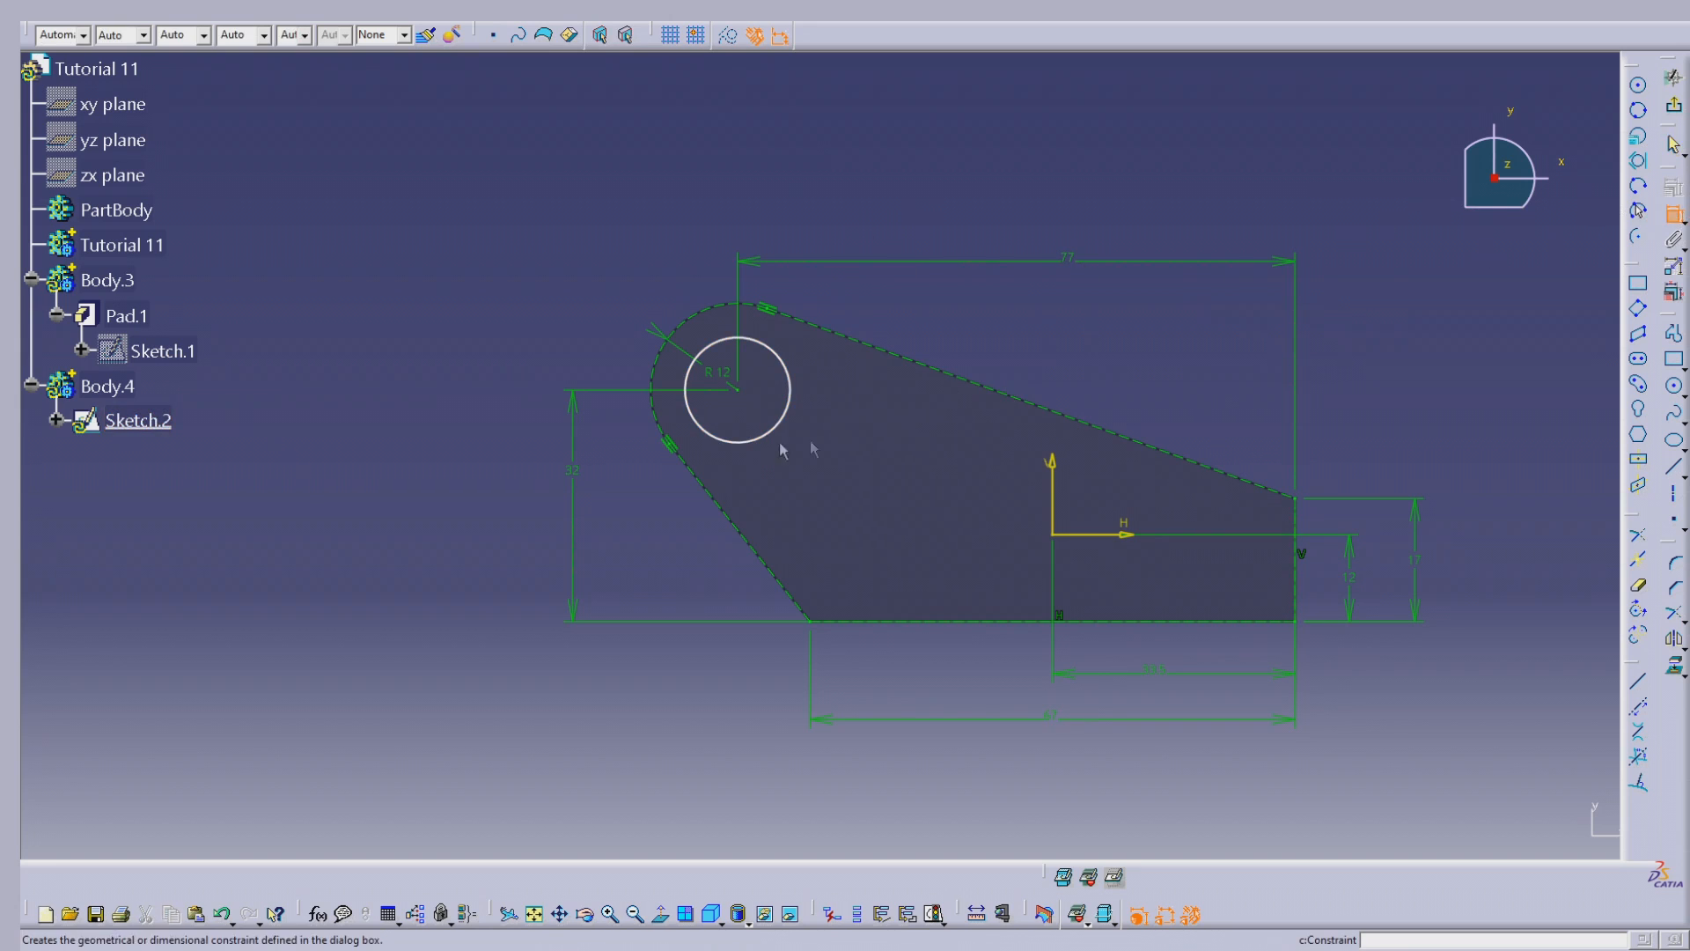
{"action": "left_click", "coordinate": [788, 380]}
{"action": "left_click", "coordinate": [847, 395]}
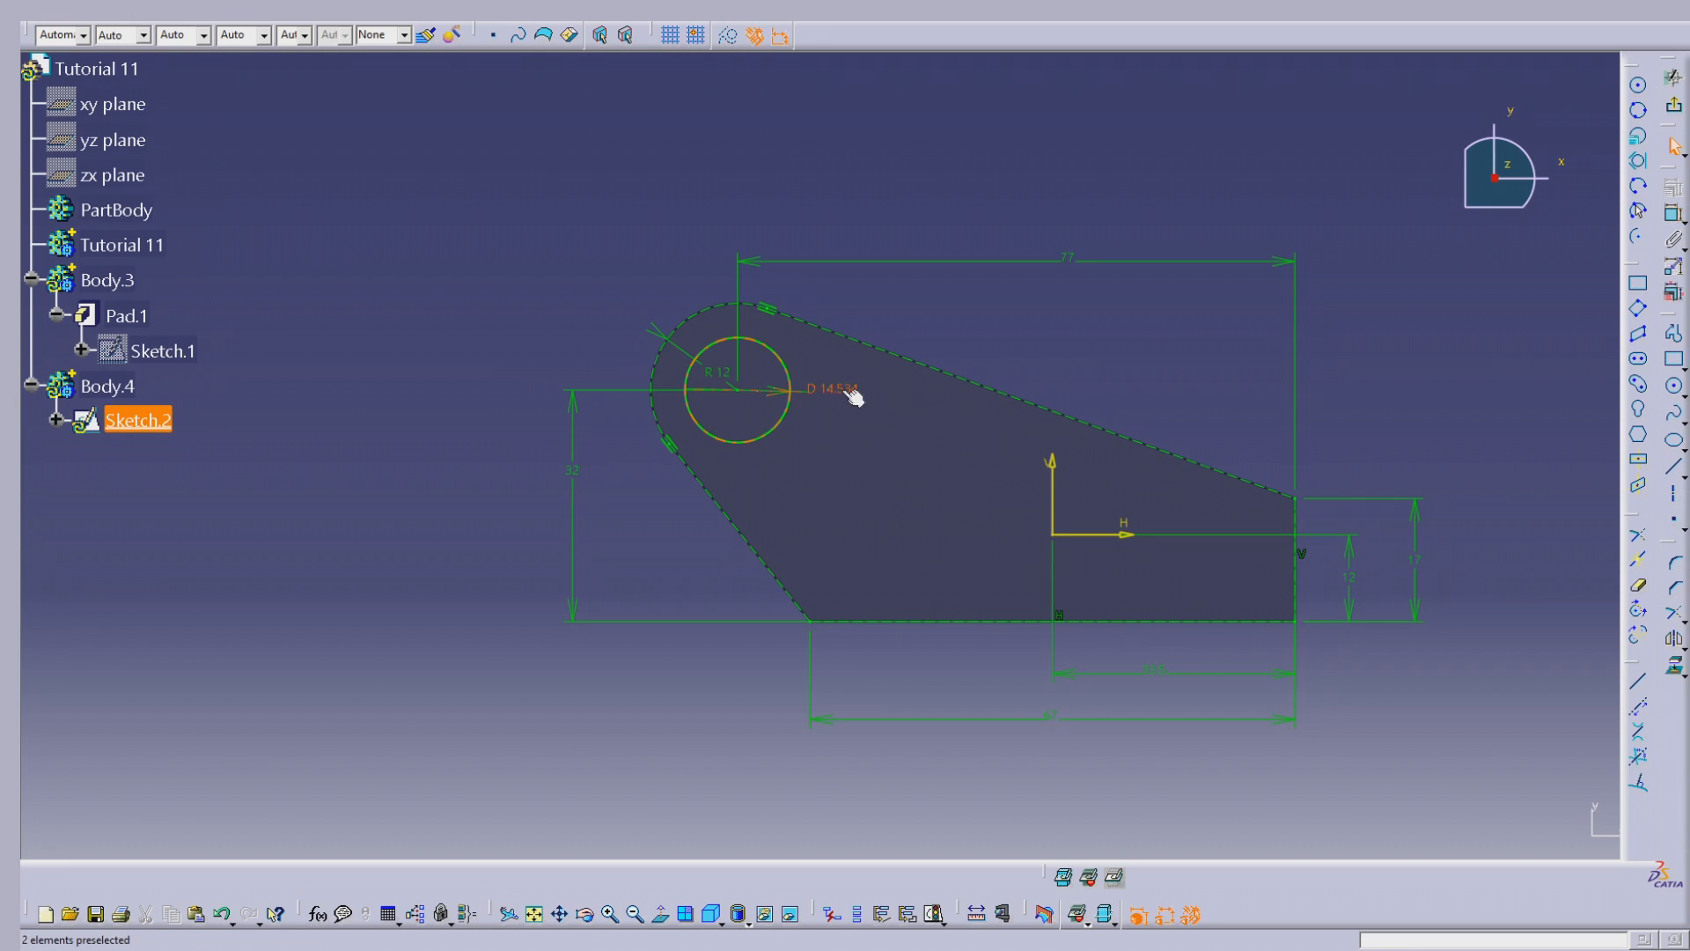
{"action": "double_click", "coordinate": [850, 396]}
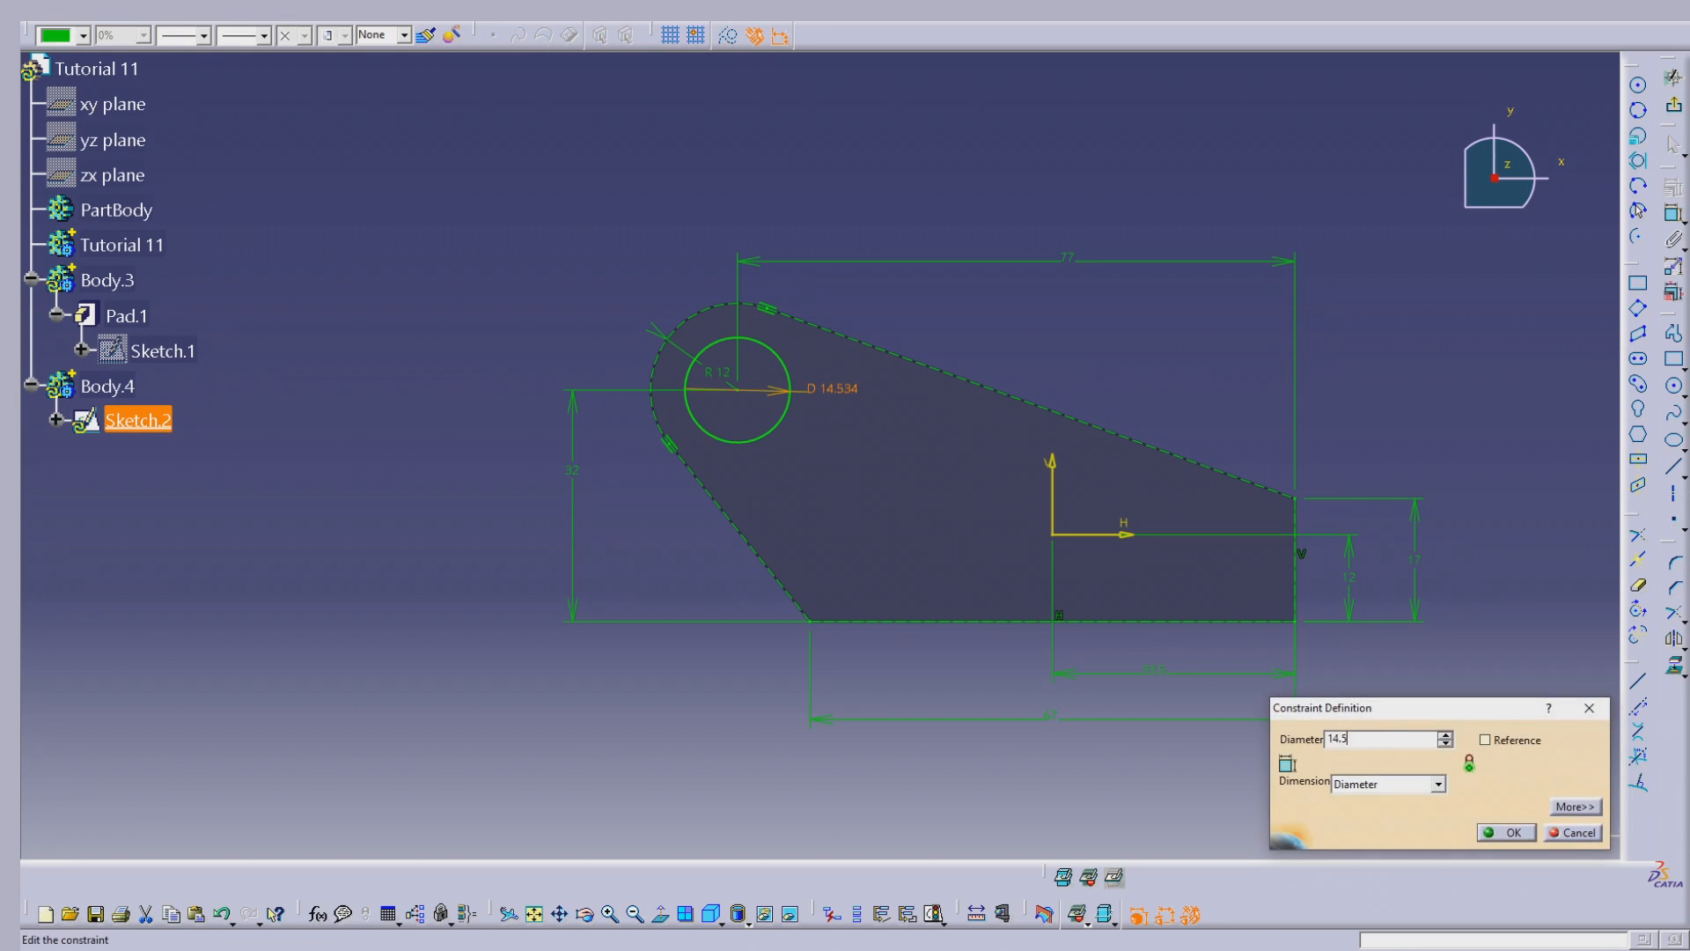
{"action": "key", "text": "Return"}
{"action": "left_click", "coordinate": [1035, 315]}
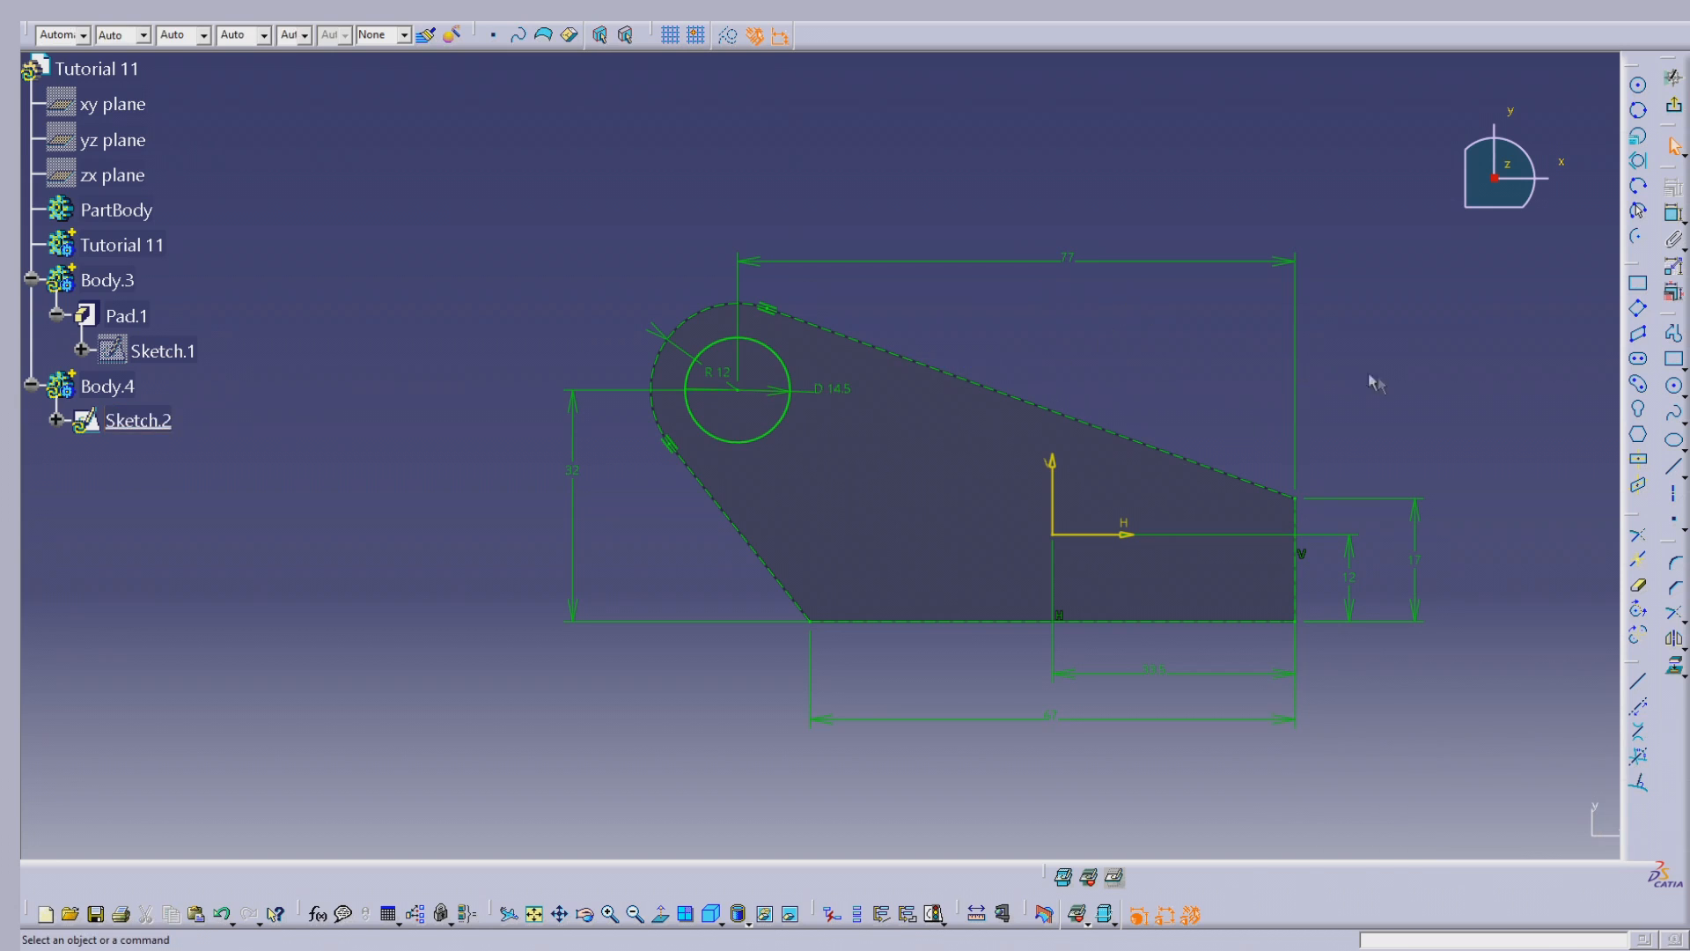
Step: Draw a circle about 5.7 mm in diameter on the horizontal axis near the short vertical edge and one about 7.2 mm at the origin
{"action": "left_click", "coordinate": [1674, 386]}
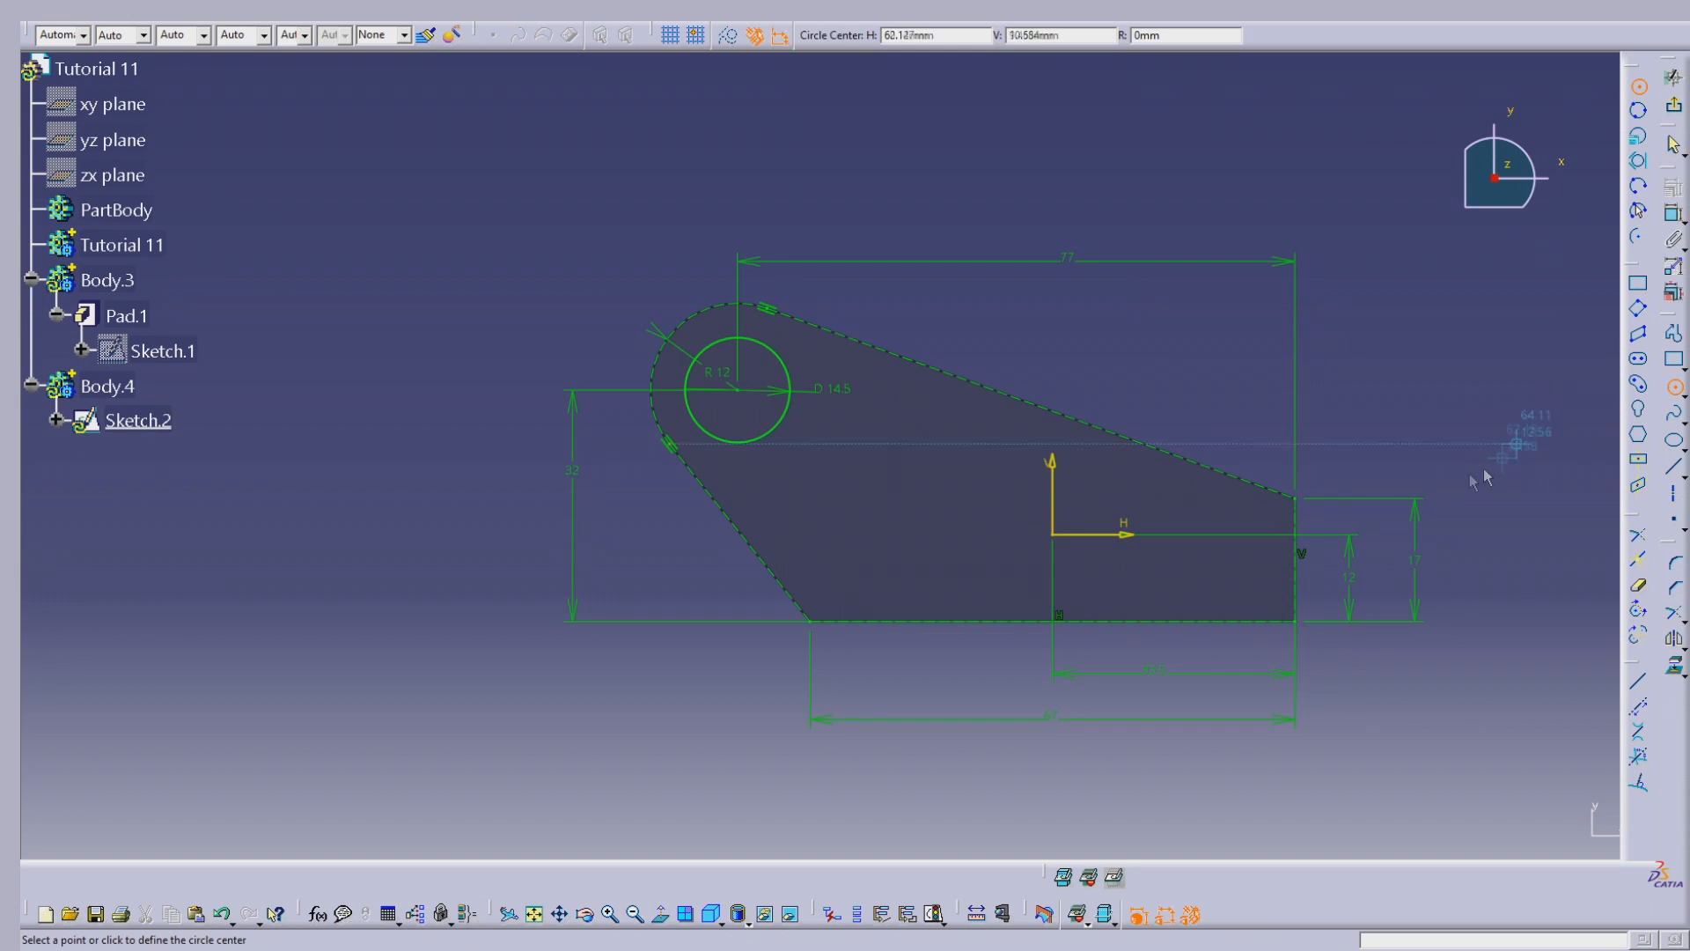
{"action": "left_click", "coordinate": [1229, 535]}
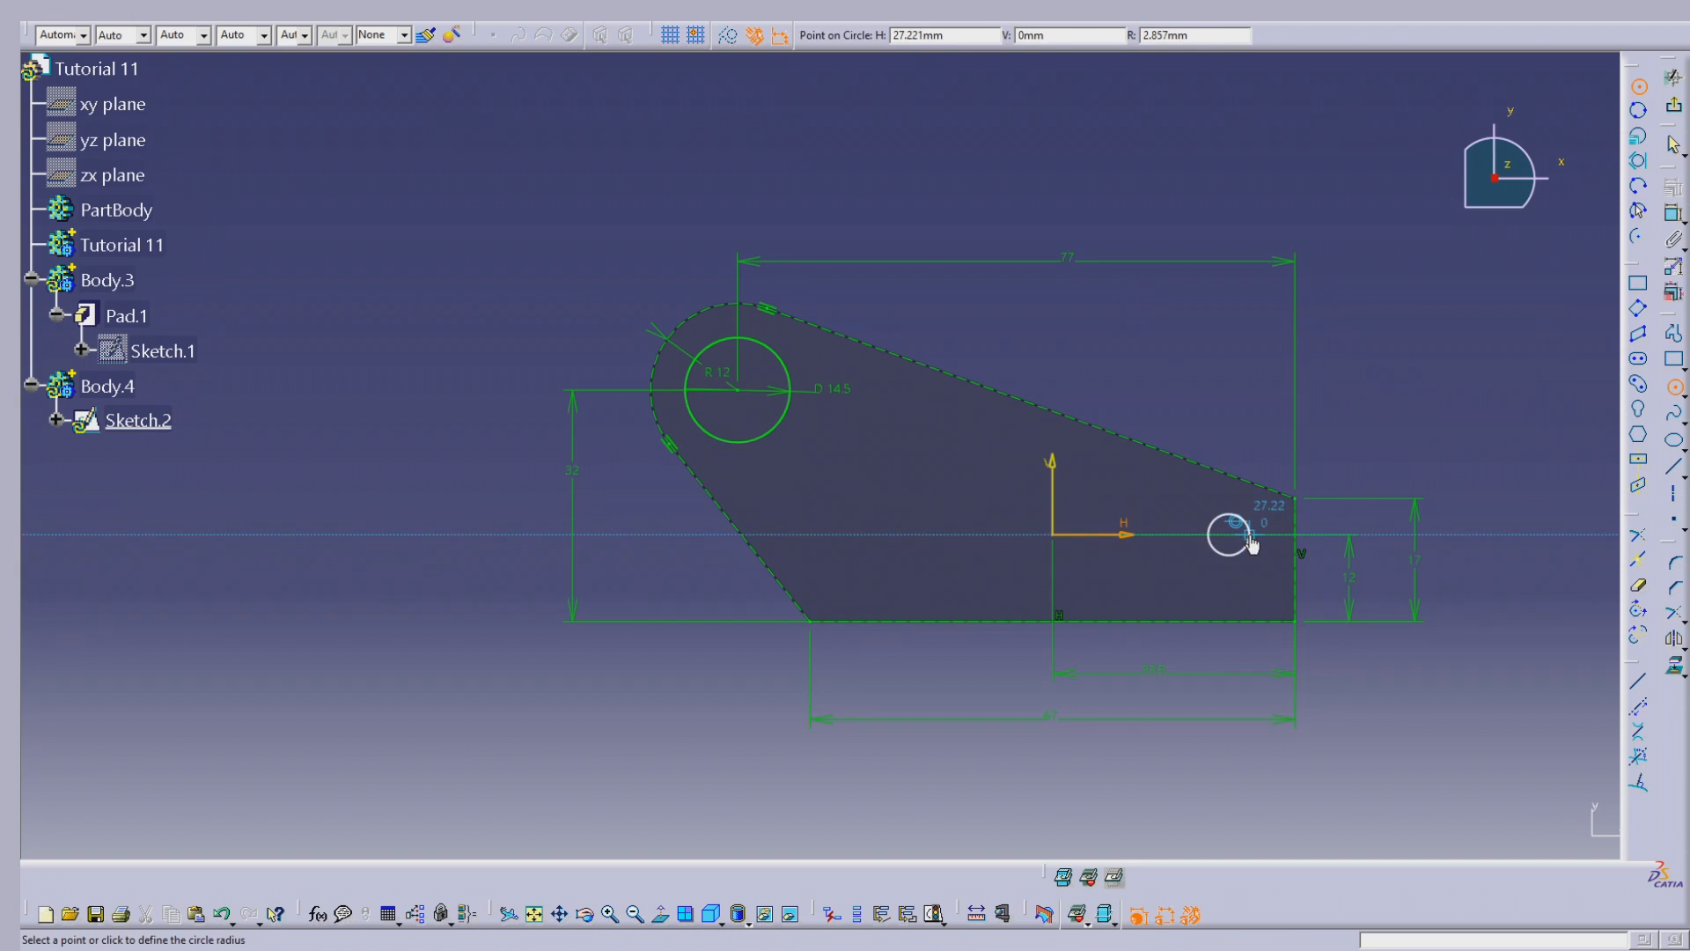
{"action": "left_click", "coordinate": [1250, 534]}
{"action": "left_click", "coordinate": [1673, 387]}
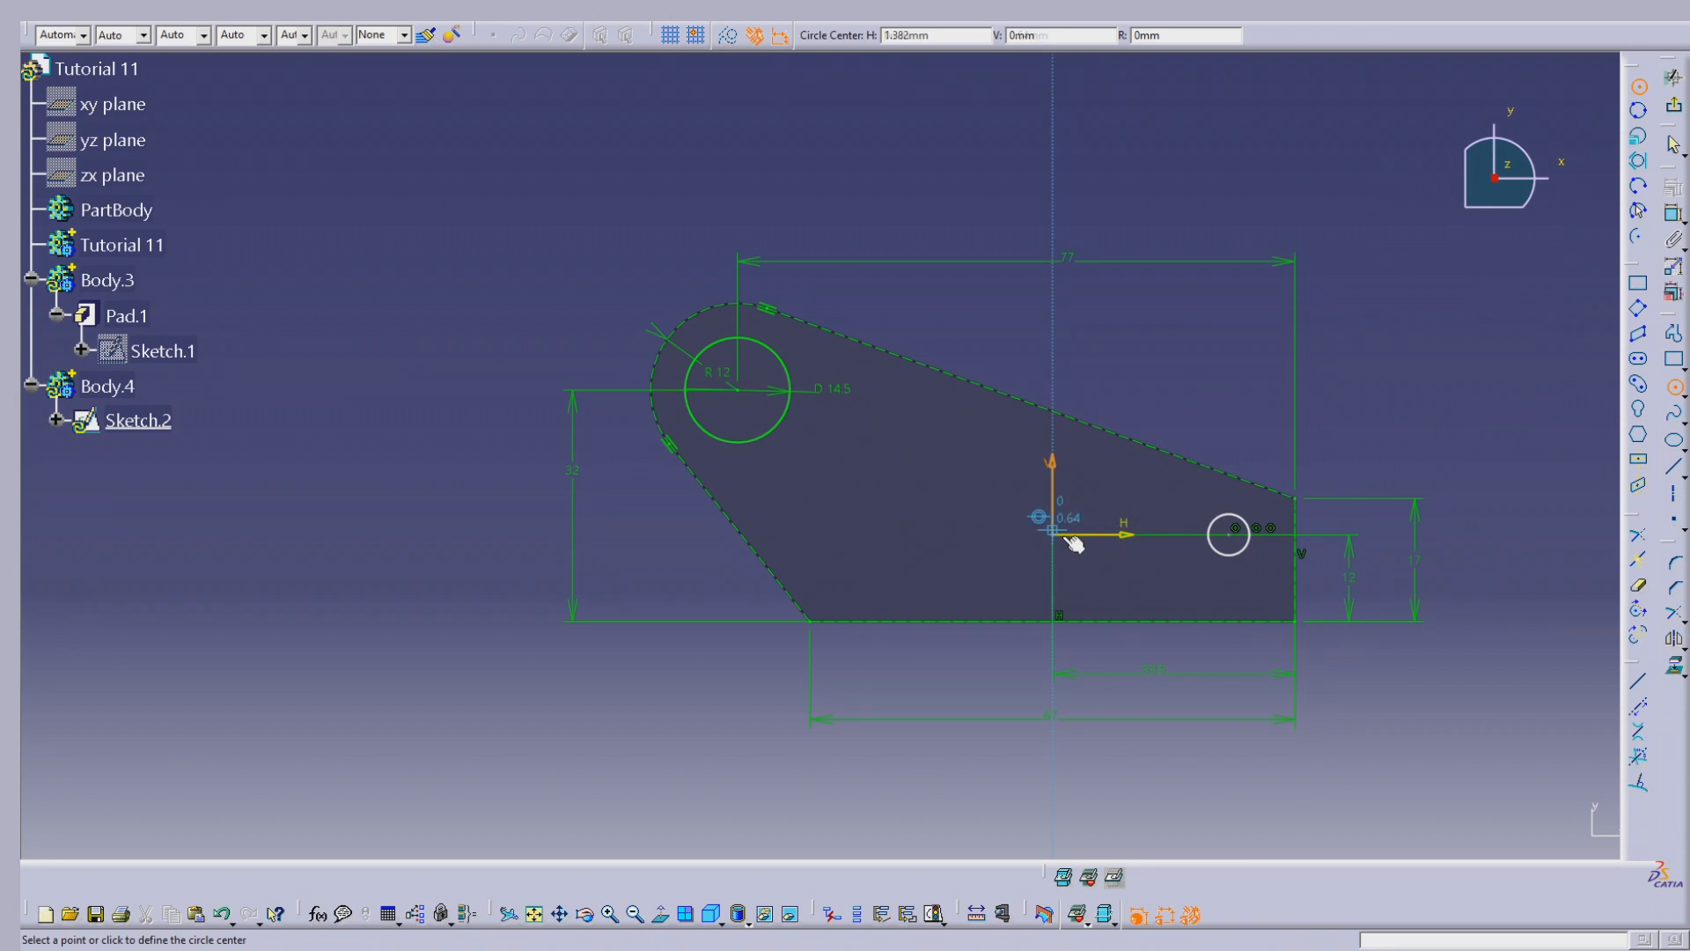
{"action": "left_click", "coordinate": [1054, 534]}
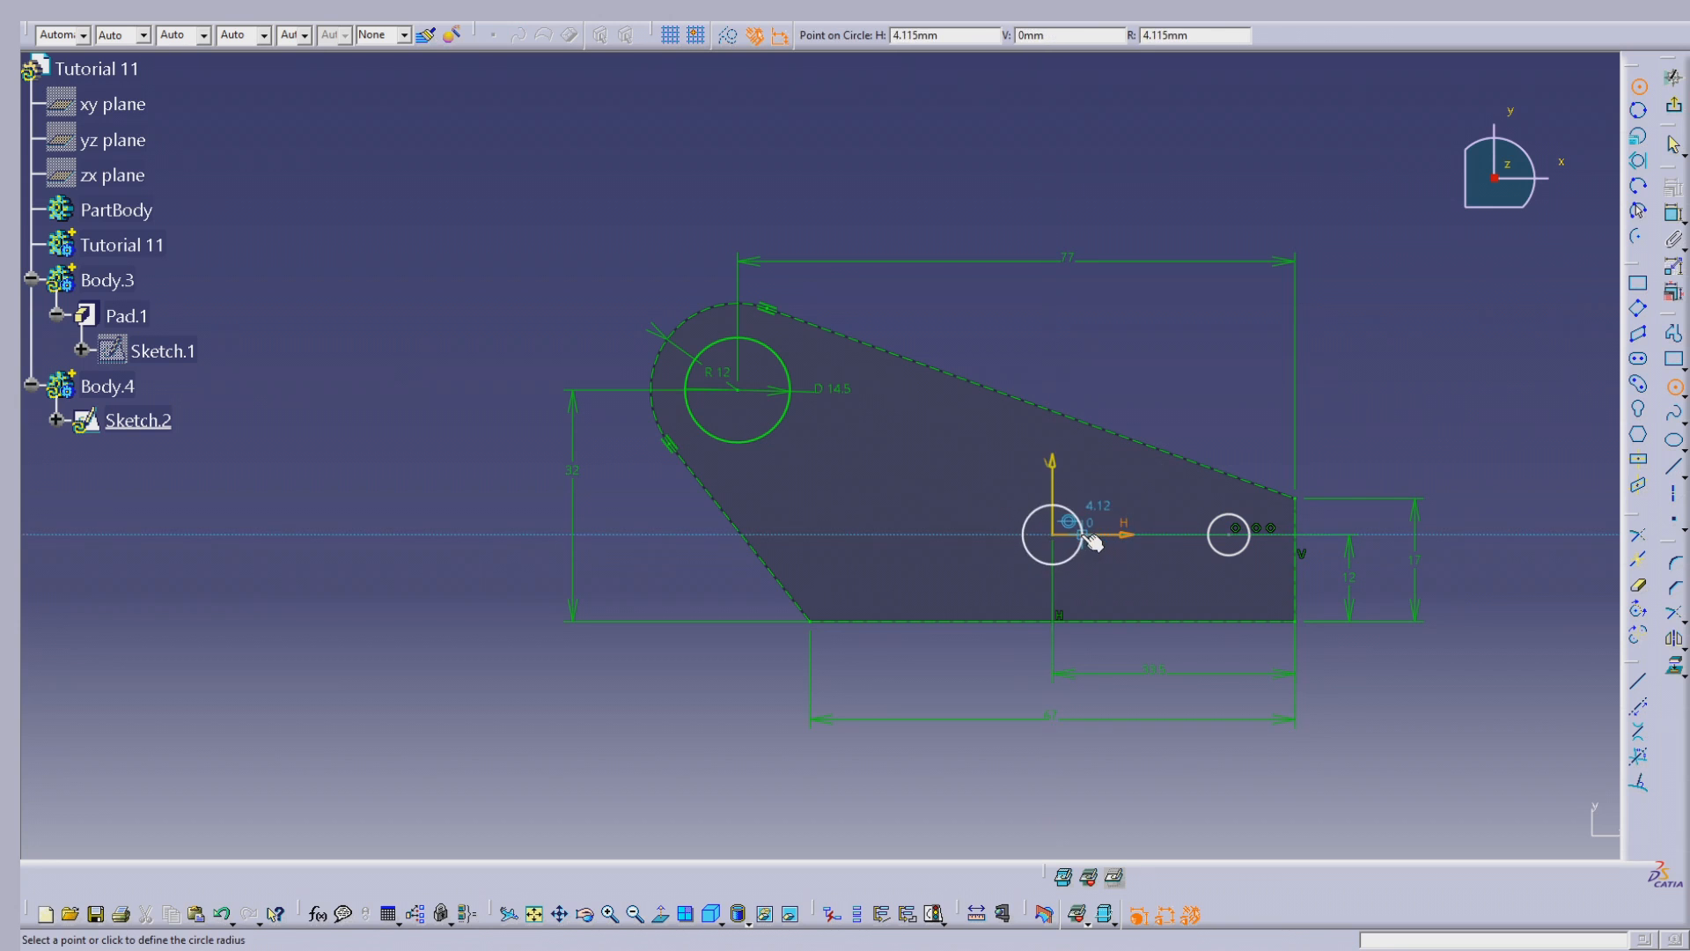
{"action": "left_click", "coordinate": [1081, 536]}
Step: Draw two circles left of the origin, about 8.7 mm in diameter on the horizontal axis and about 9 mm above it
{"action": "left_click", "coordinate": [882, 534]}
{"action": "left_click", "coordinate": [913, 531]}
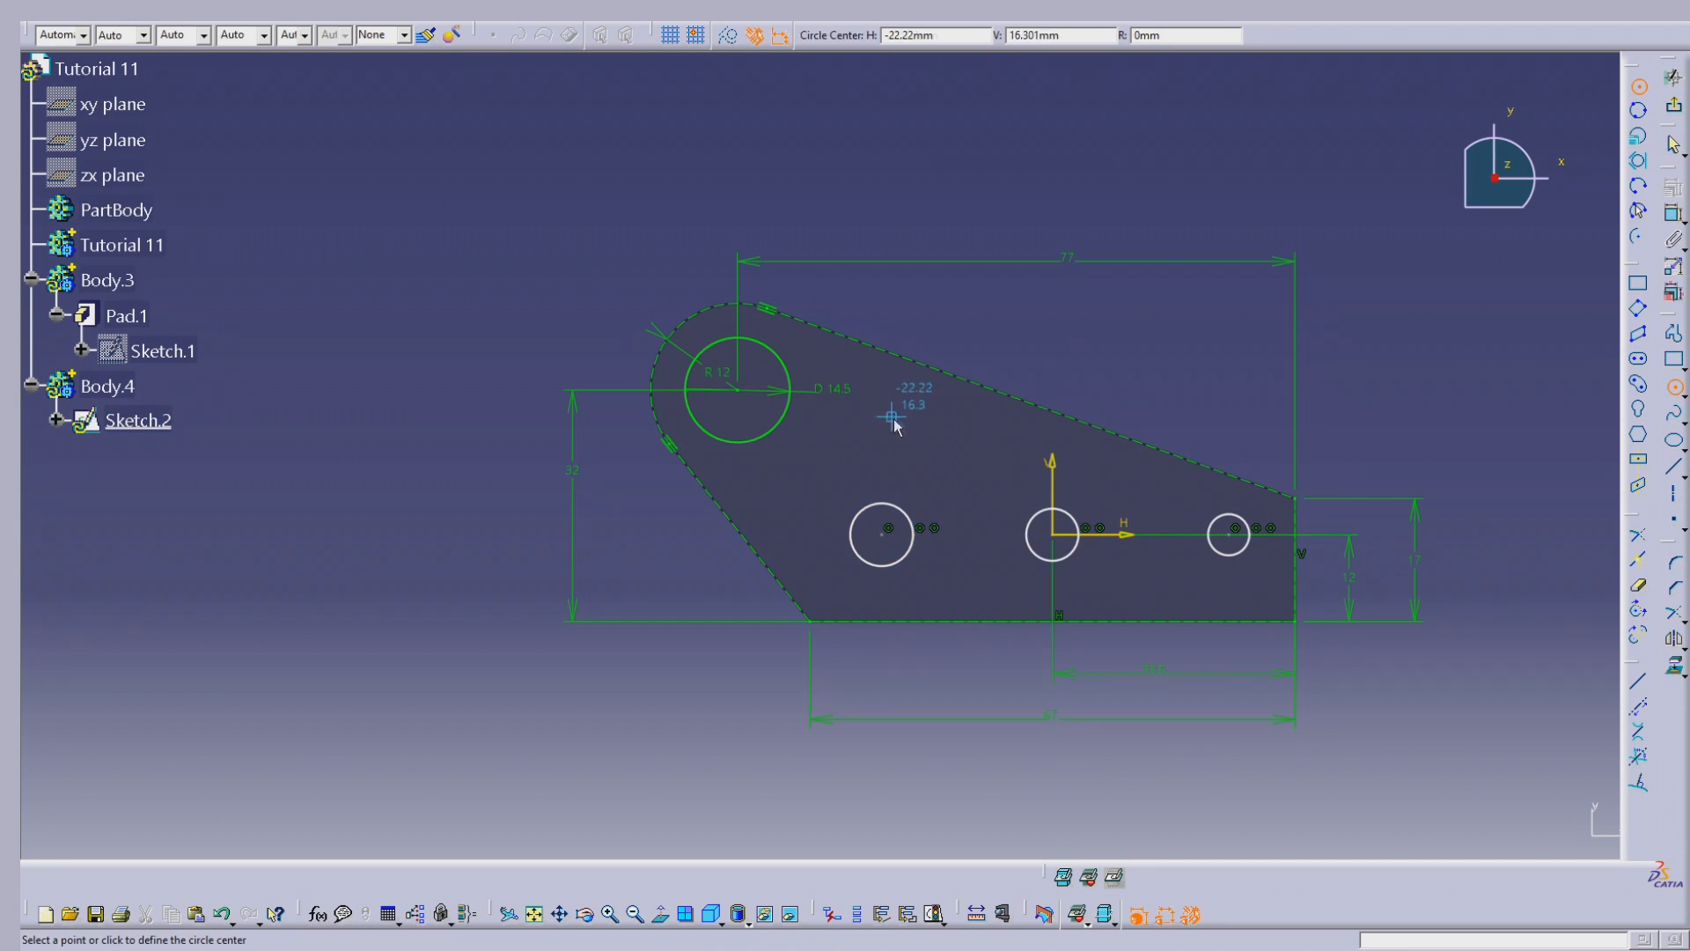
{"action": "left_click", "coordinate": [864, 427]}
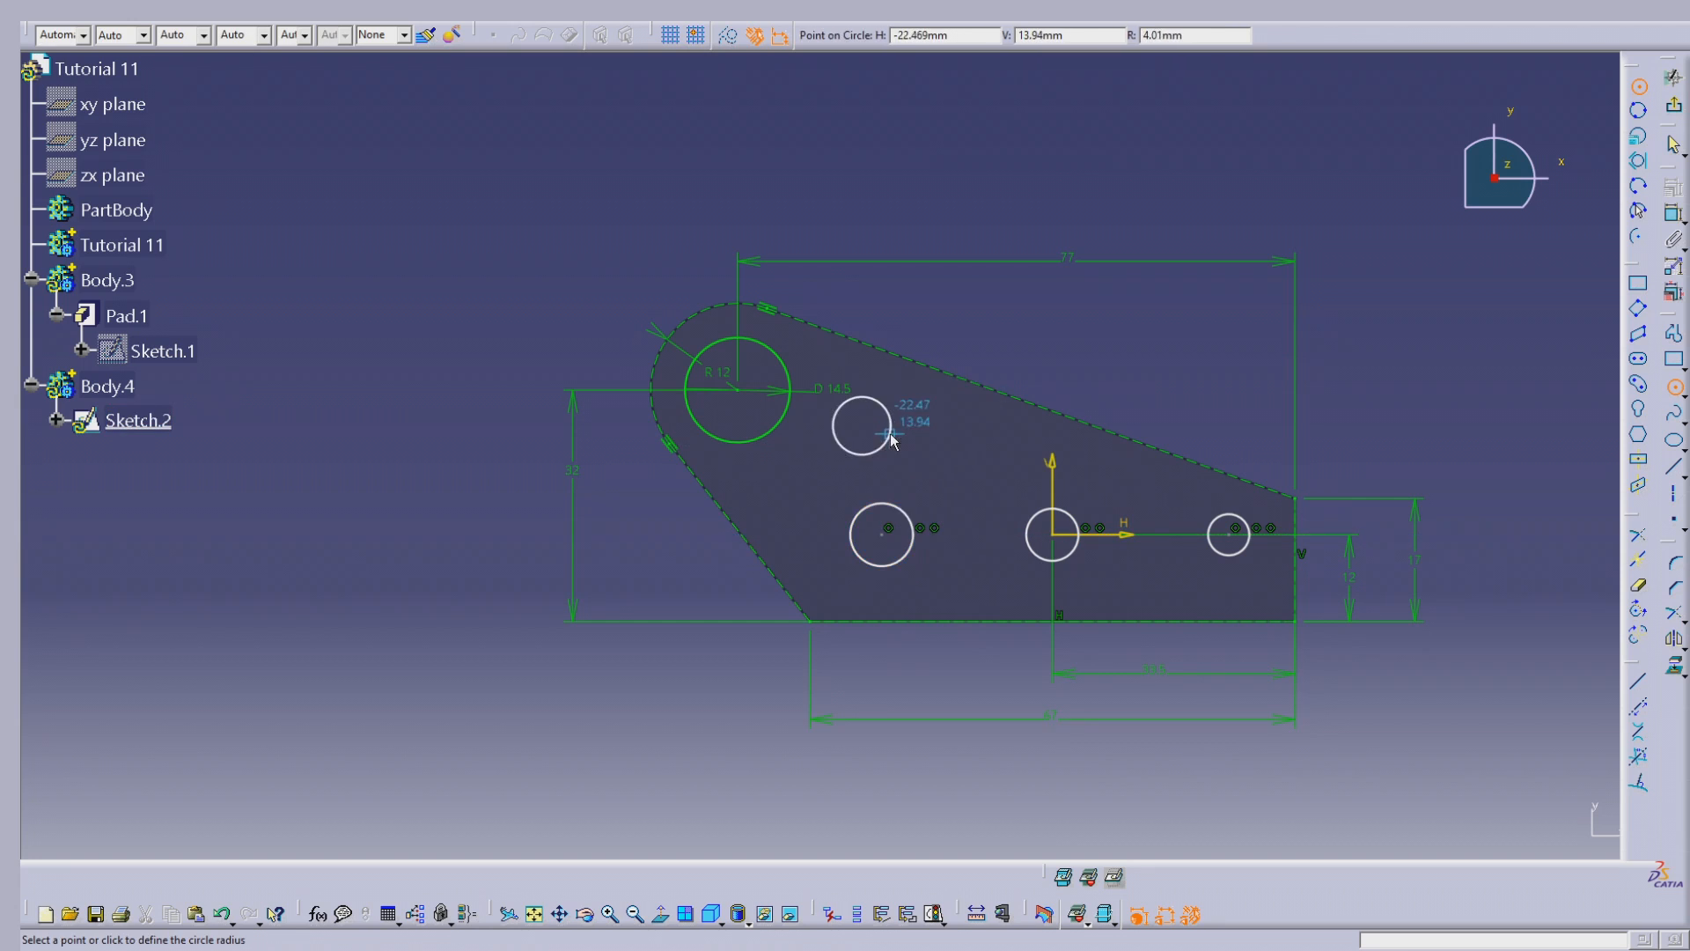
{"action": "left_click", "coordinate": [892, 413]}
{"action": "key", "text": "Escape"}
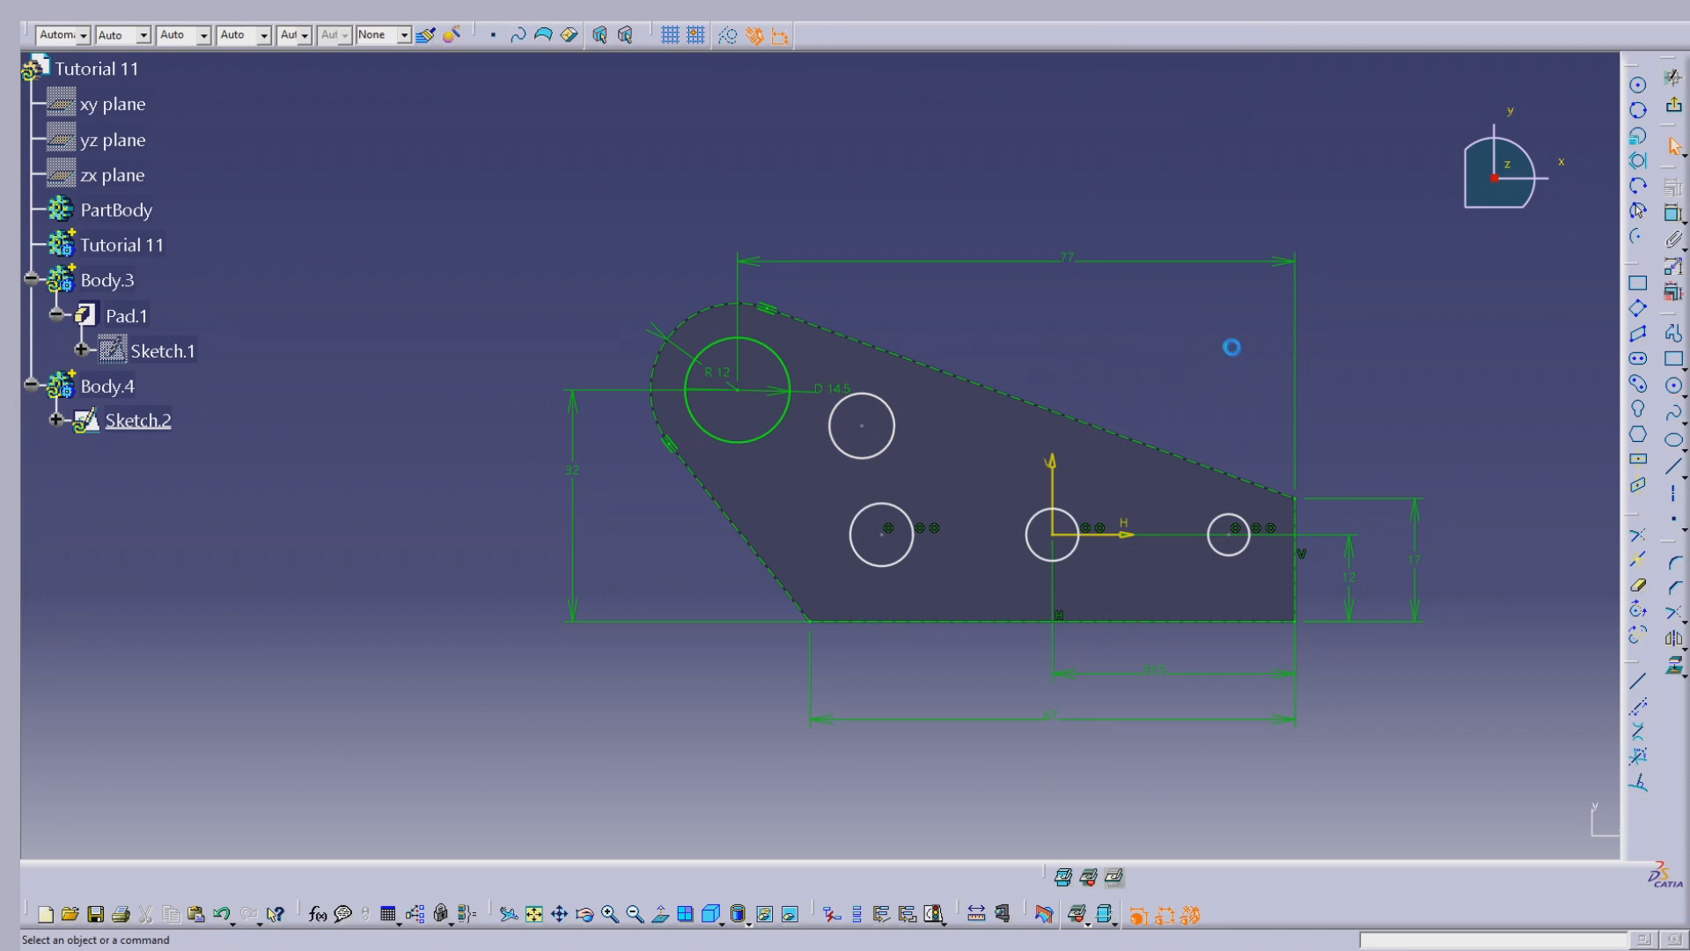
Step: Add diameter dimensions to the four small circles
{"action": "mouse_move", "coordinate": [1184, 338]}
{"action": "middle_mouse_down"}
{"action": "mouse_move", "coordinate": [1094, 229]}
{"action": "mouse_move", "coordinate": [1136, 170]}
{"action": "mouse_move", "coordinate": [1089, 302]}
{"action": "middle_mouse_up"}
{"action": "middle_click_drag", "start_coordinate": [1194, 245], "coordinate": [1144, 268]}
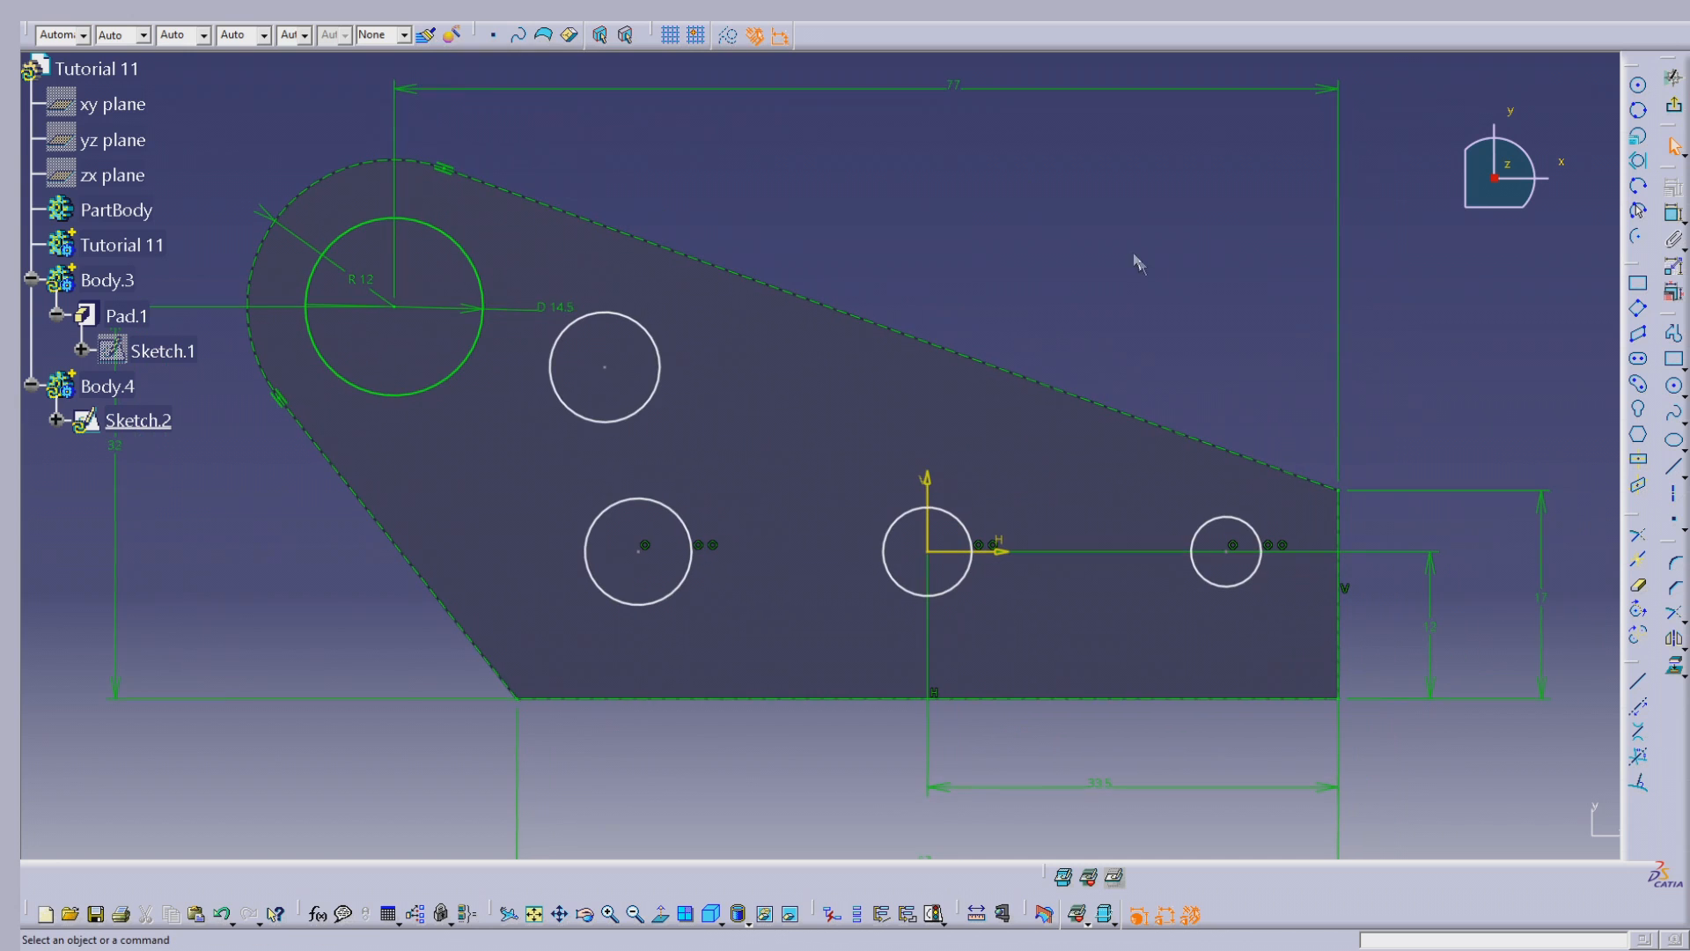
{"action": "left_click", "coordinate": [1673, 214]}
{"action": "left_click", "coordinate": [1202, 532]}
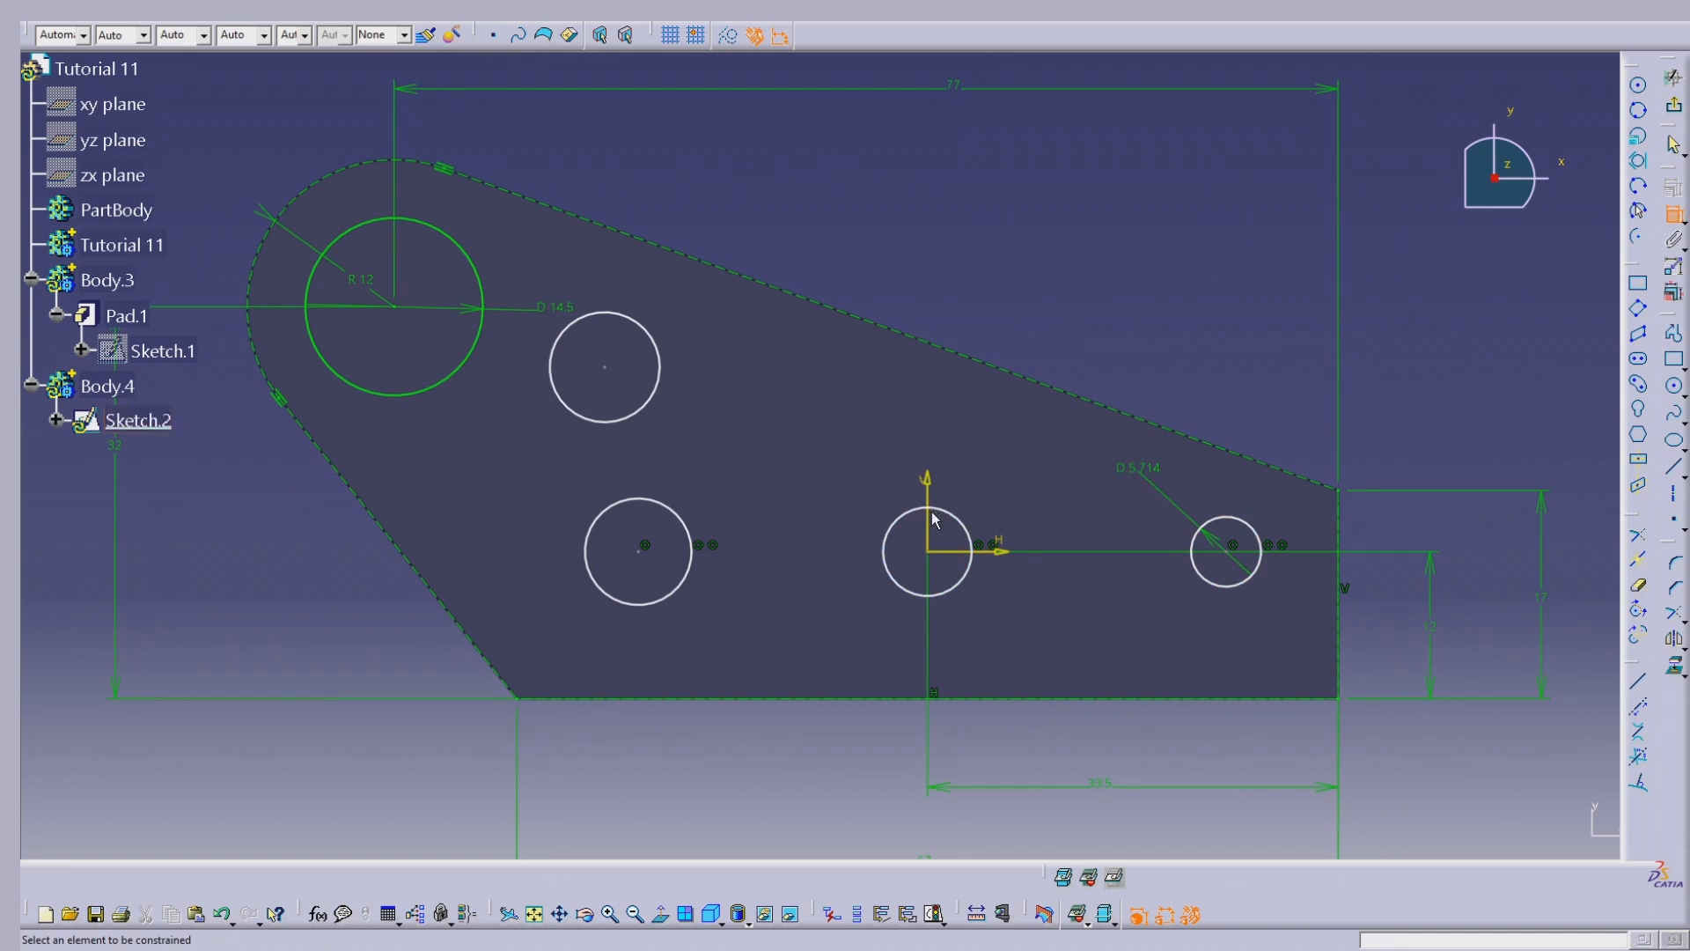
{"action": "left_click", "coordinate": [969, 473]}
{"action": "left_click", "coordinate": [688, 523]}
{"action": "left_click", "coordinate": [717, 454]}
{"action": "left_click", "coordinate": [651, 333]}
{"action": "left_click", "coordinate": [684, 296]}
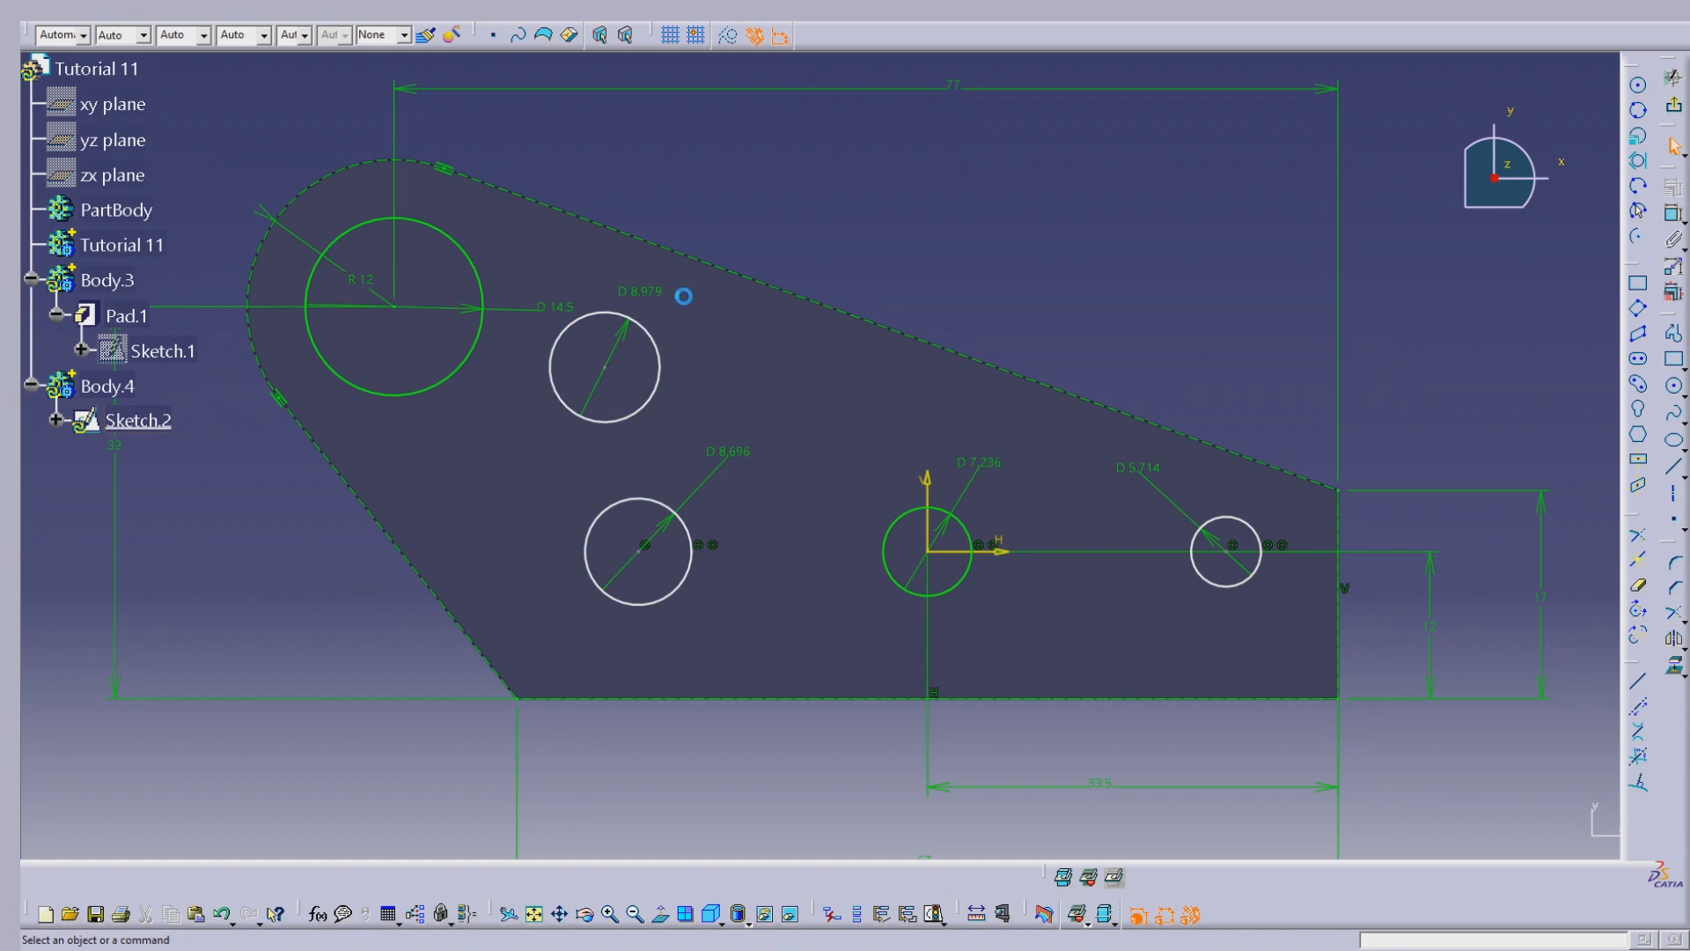
Step: Change the dimension of the small circle nearest the rounded corner to a radius of 5 mm
{"action": "double_click", "coordinate": [646, 289]}
{"action": "left_click", "coordinate": [1409, 783]}
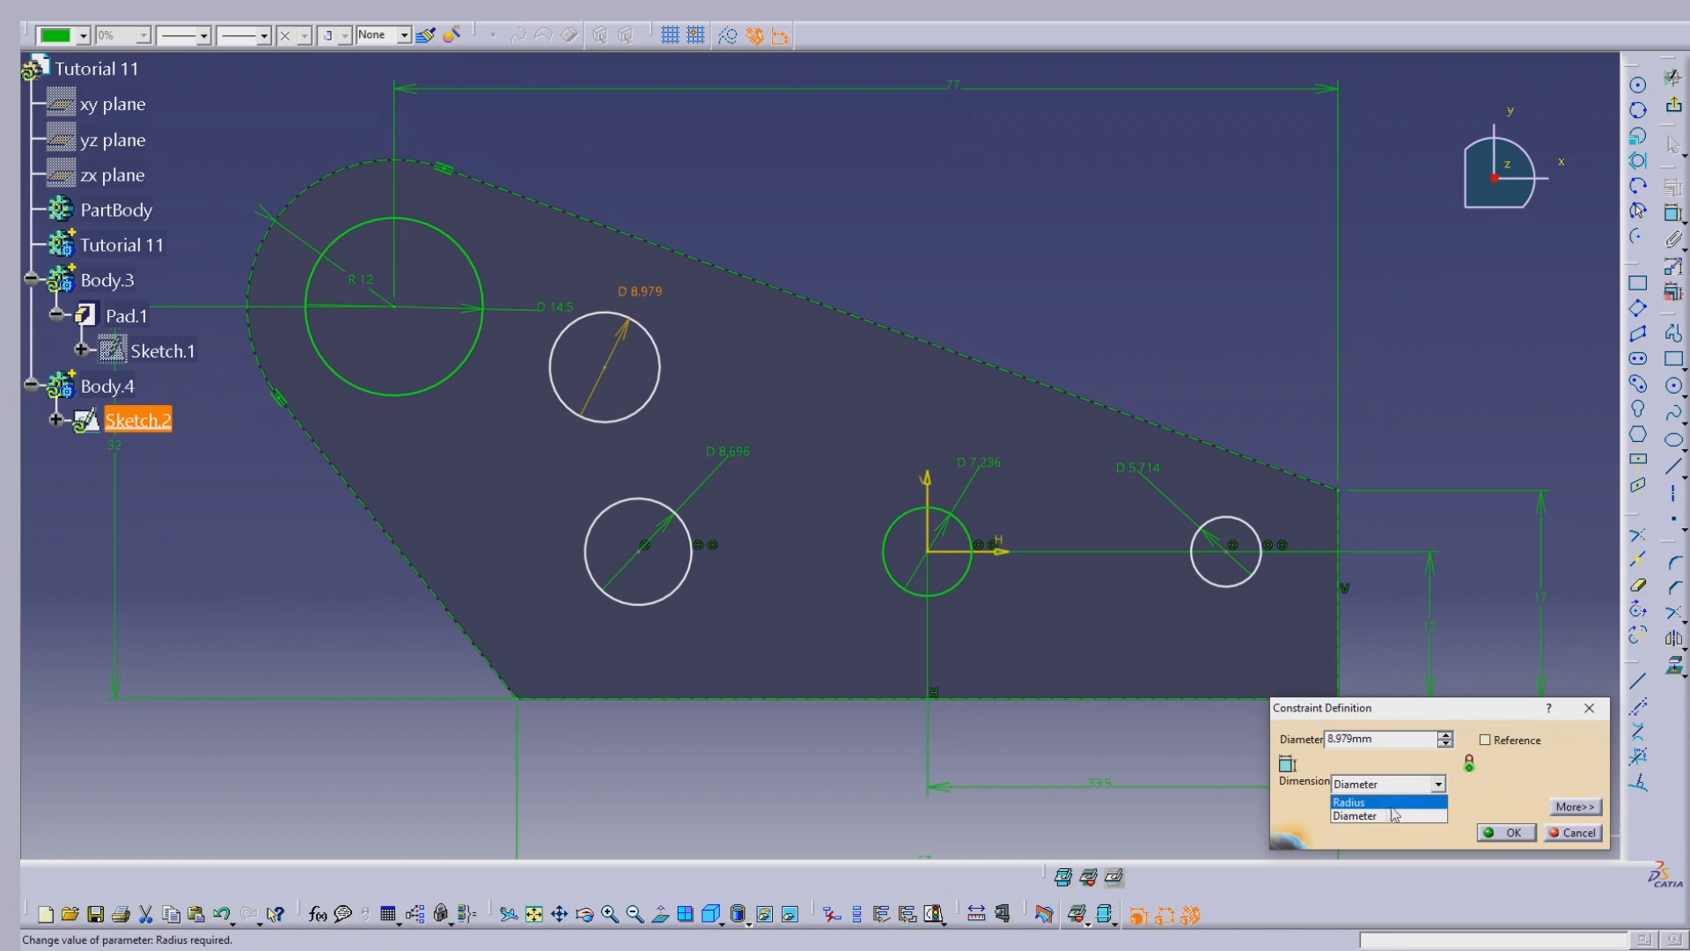
{"action": "left_click", "coordinate": [1382, 812]}
{"action": "double_click", "coordinate": [1393, 736]}
{"action": "type", "text": "5mm"}
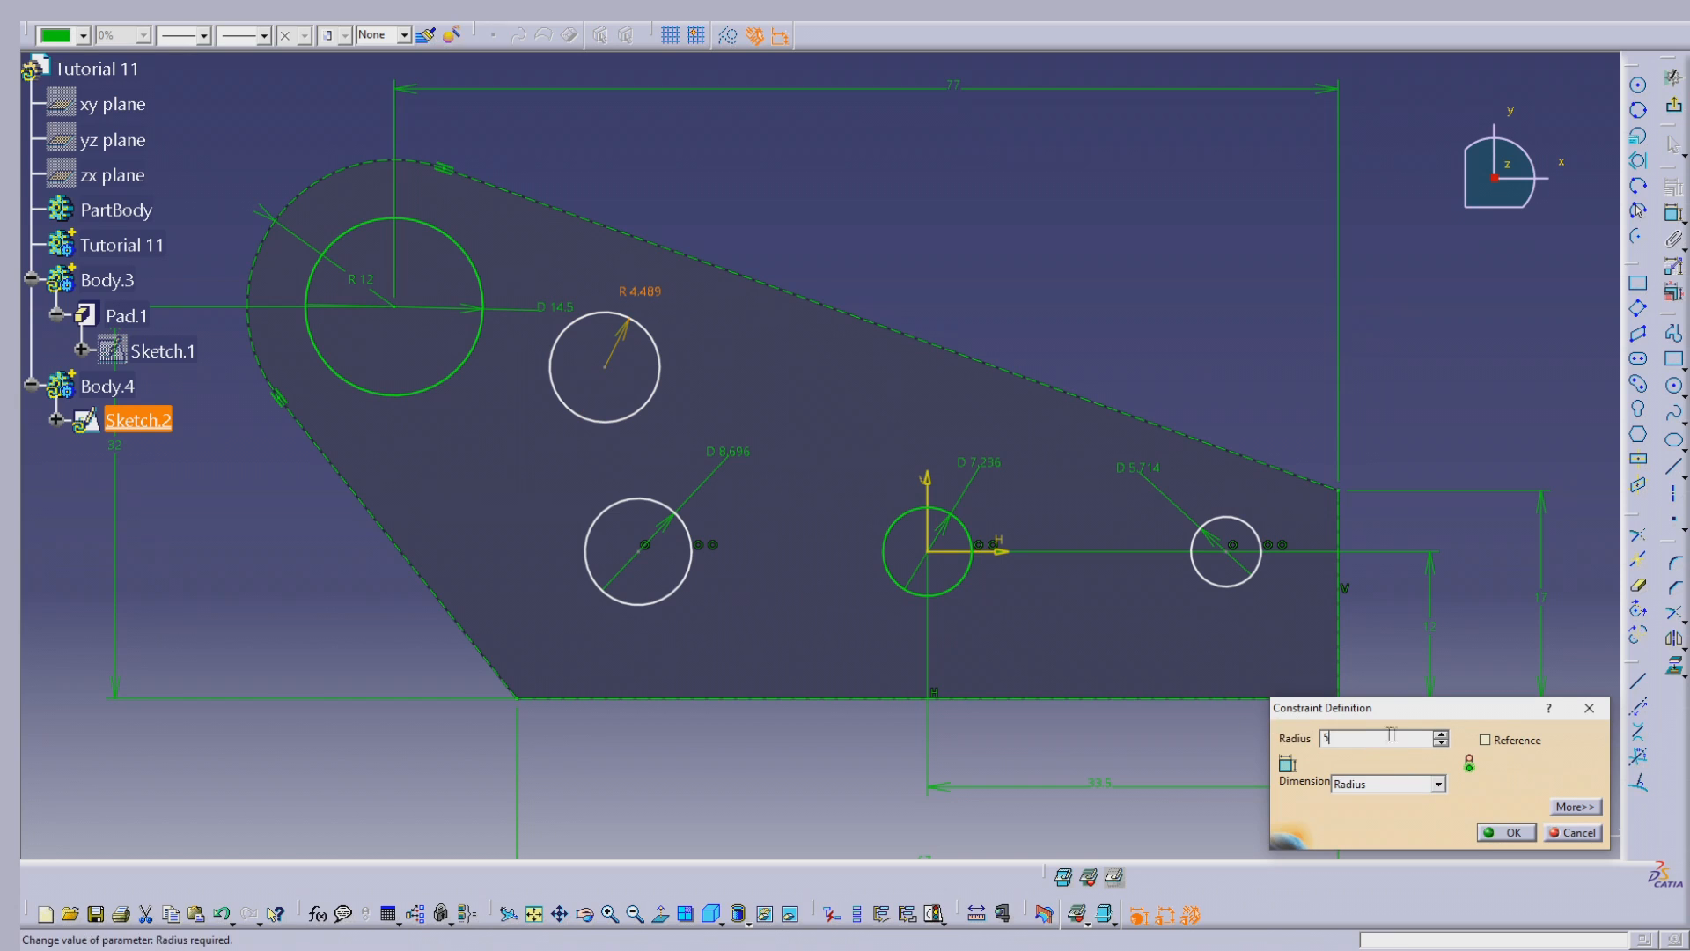
{"action": "key", "text": "Tab"}
{"action": "left_click", "coordinate": [1507, 831]}
Step: Change the dimension of the leftmost circle on the horizontal axis to a radius of 5 mm
{"action": "double_click", "coordinate": [729, 453]}
{"action": "left_click", "coordinate": [1387, 783]}
{"action": "left_click", "coordinate": [1378, 808]}
{"action": "double_click", "coordinate": [1356, 738]}
{"action": "type", "text": "5mm"}
{"action": "key", "text": "Tab"}
{"action": "left_click", "coordinate": [1507, 831]}
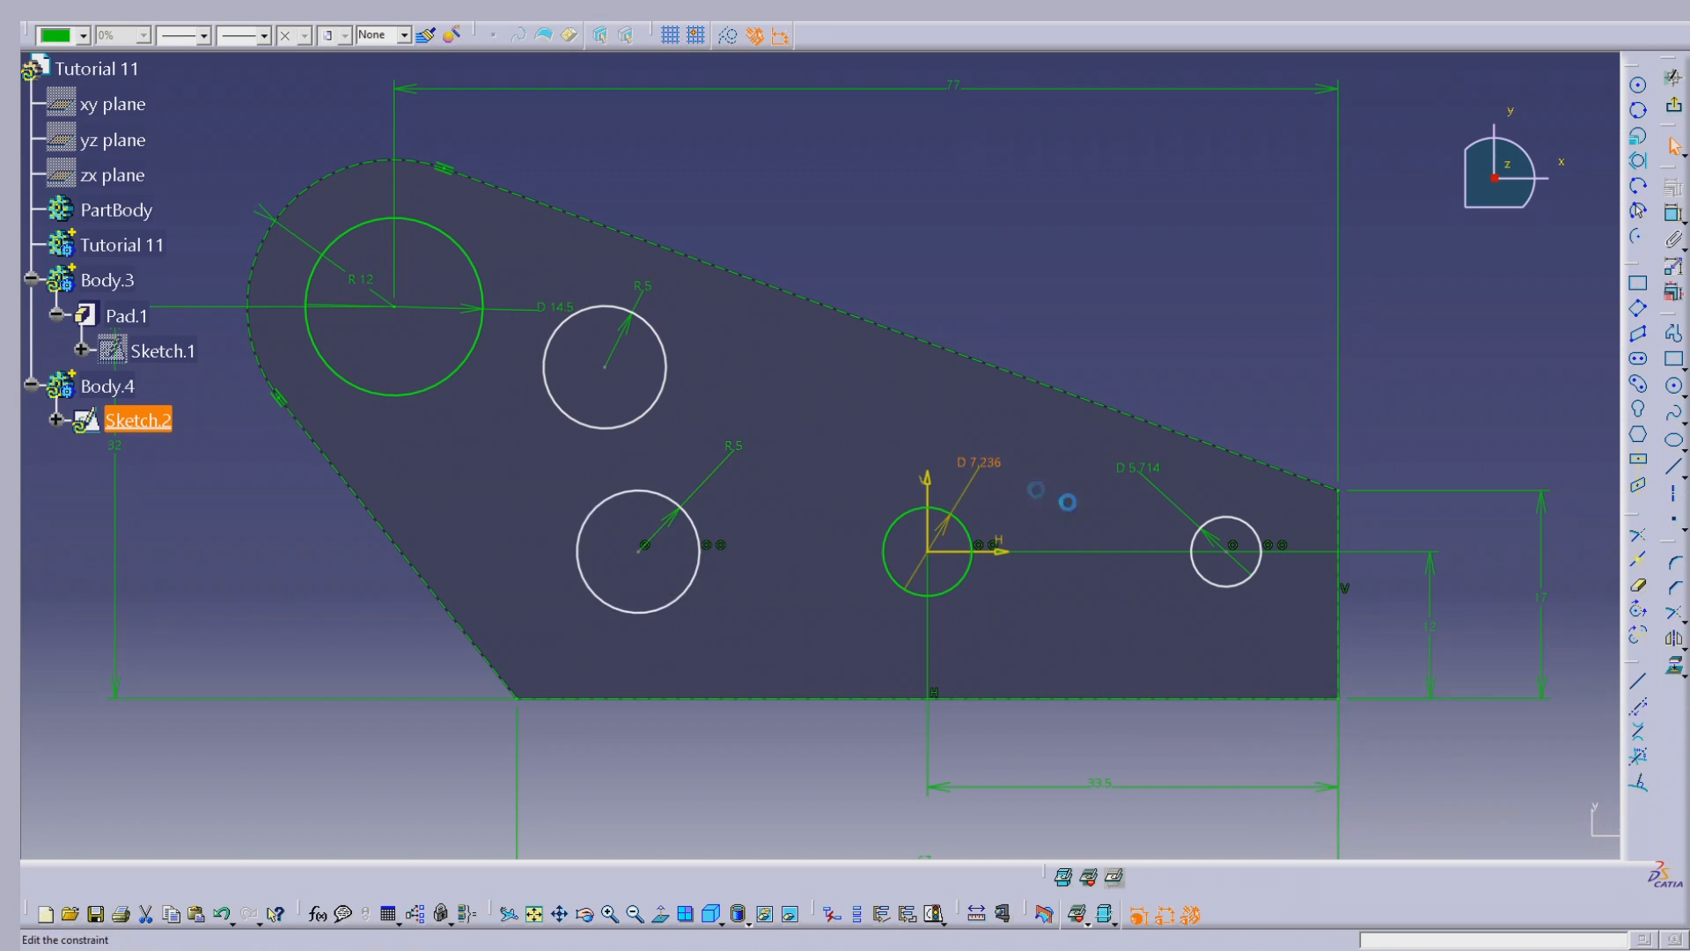
Step: Change the dimension of the circle at the origin to a radius of 5 mm
{"action": "double_click", "coordinate": [979, 463]}
{"action": "left_click", "coordinate": [1386, 784]}
{"action": "left_click", "coordinate": [1377, 808]}
{"action": "double_click", "coordinate": [1355, 738]}
{"action": "type", "text": "5mm"}
{"action": "key", "text": "Tab"}
{"action": "left_click", "coordinate": [1507, 831]}
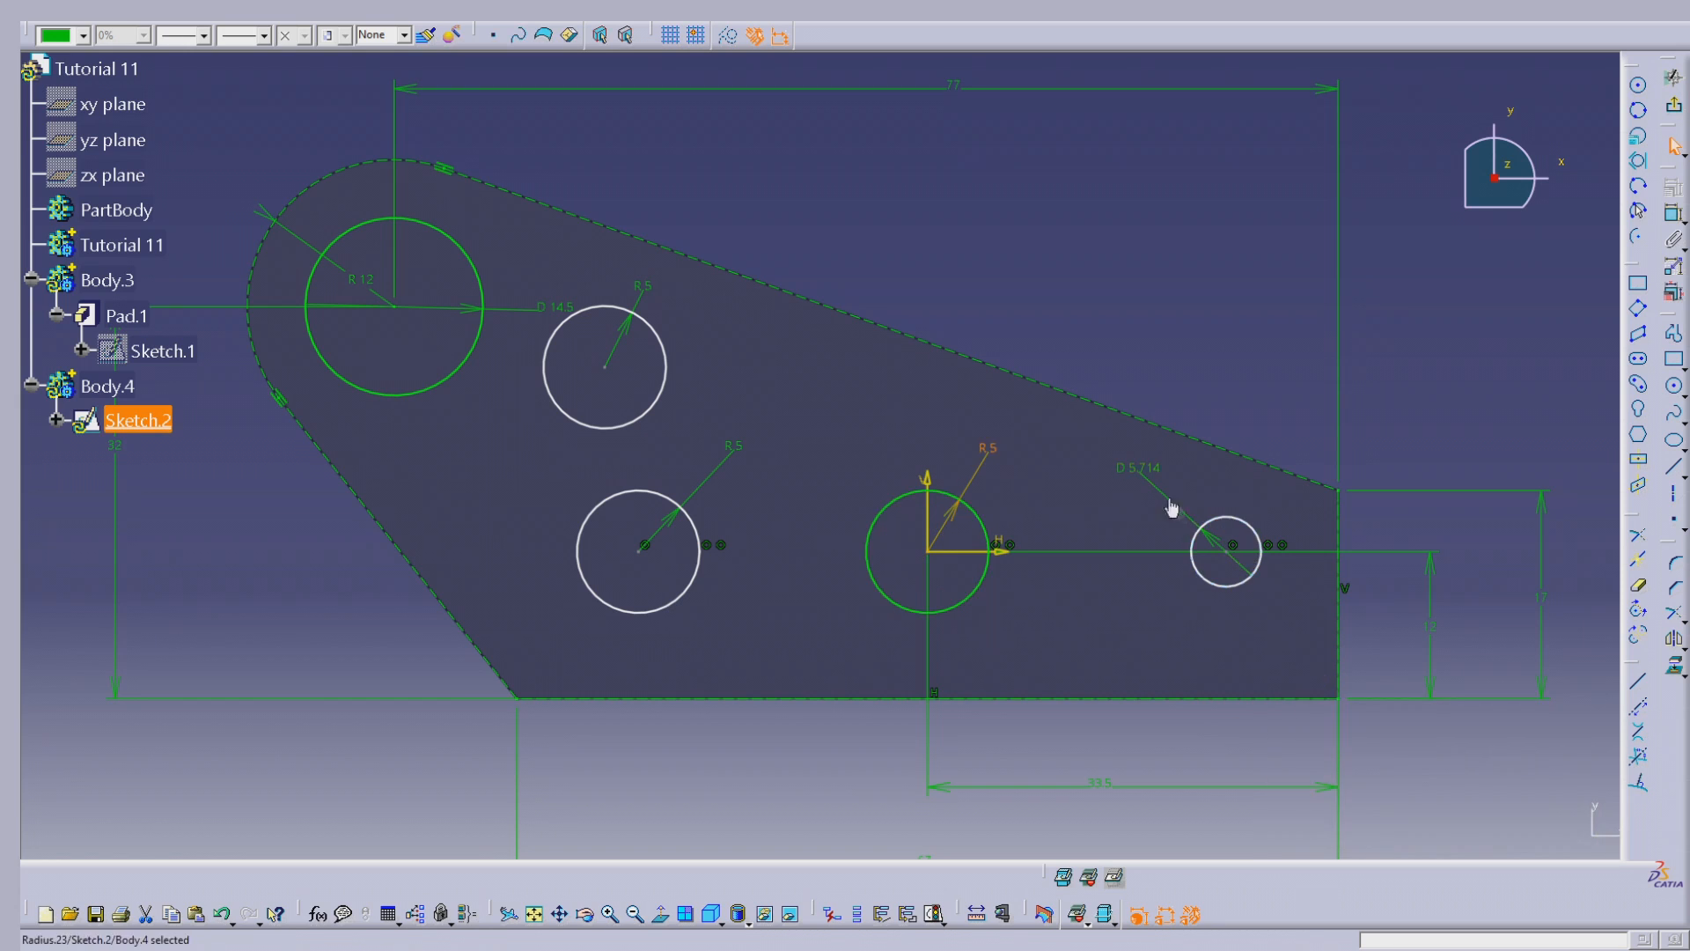
Step: Change the dimension of the circle nearest the short vertical edge to a radius of 5 mm
{"action": "double_click", "coordinate": [1197, 513]}
{"action": "left_click", "coordinate": [1399, 784]}
{"action": "left_click", "coordinate": [1378, 803]}
{"action": "double_click", "coordinate": [1360, 738]}
{"action": "type", "text": "5mm"}
{"action": "key", "text": "Tab"}
{"action": "left_click", "coordinate": [1514, 835]}
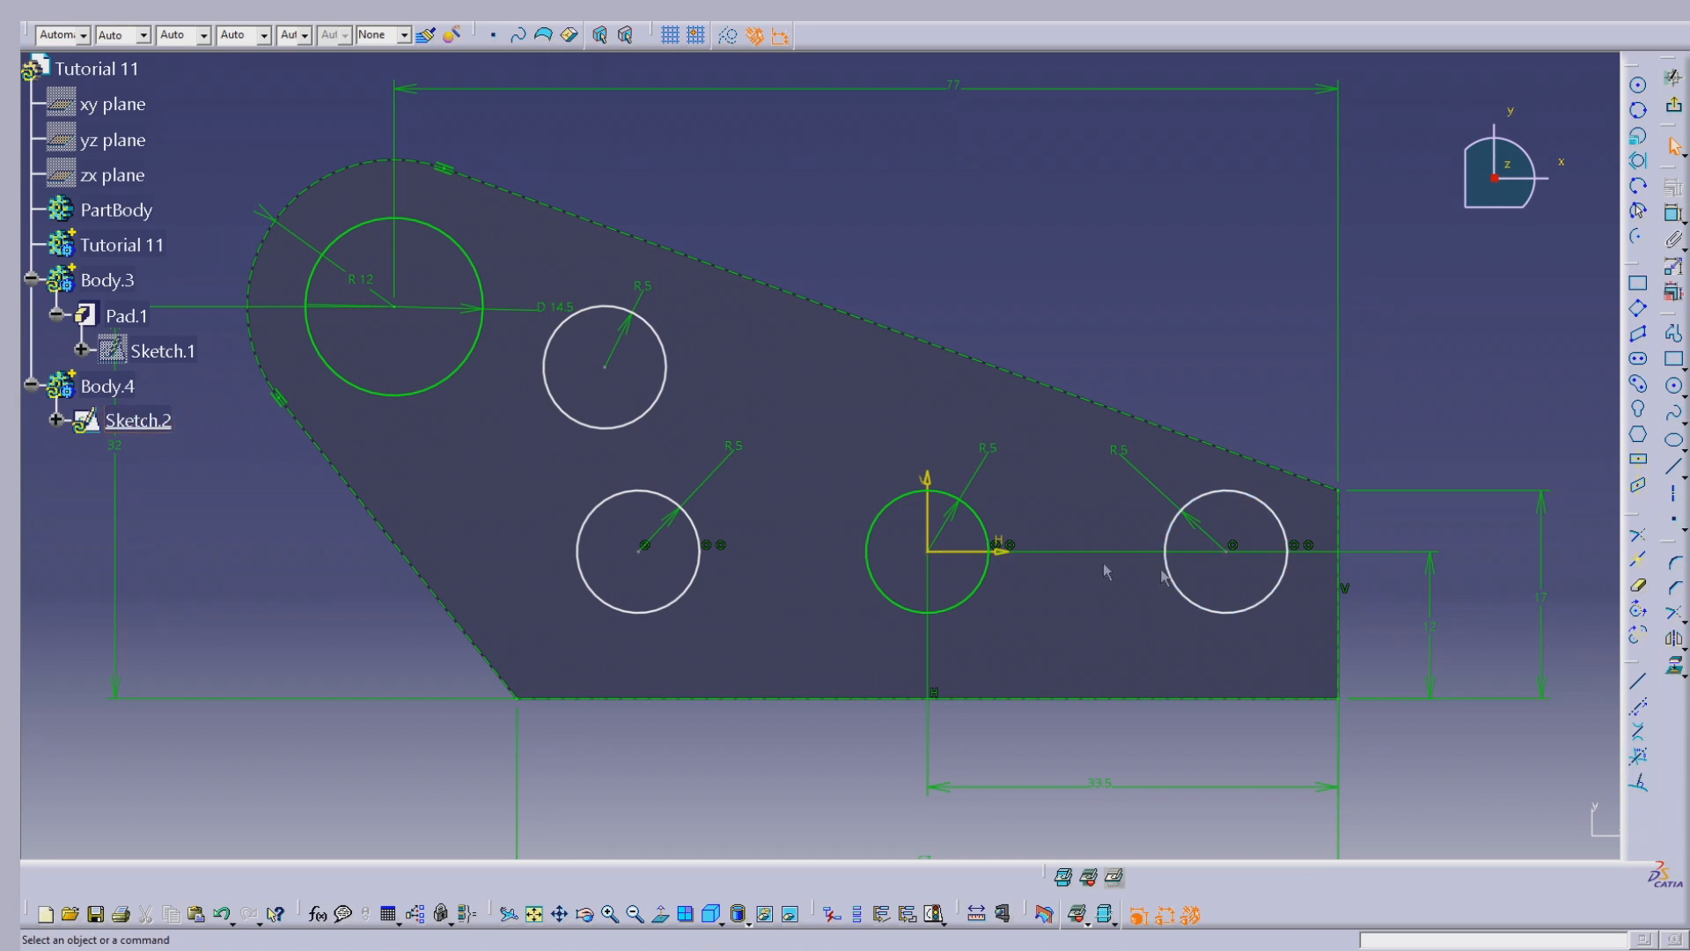
Step: Dimension the rightmost circle's centre 12 mm from the profile's vertical edge
{"action": "mouse_move", "coordinate": [1232, 555]}
{"action": "left_mouse_down"}
{"action": "mouse_move", "coordinate": [1101, 571]}
{"action": "mouse_move", "coordinate": [1301, 572]}
{"action": "mouse_move", "coordinate": [1214, 571]}
{"action": "left_mouse_up"}
{"action": "left_click", "coordinate": [1461, 347]}
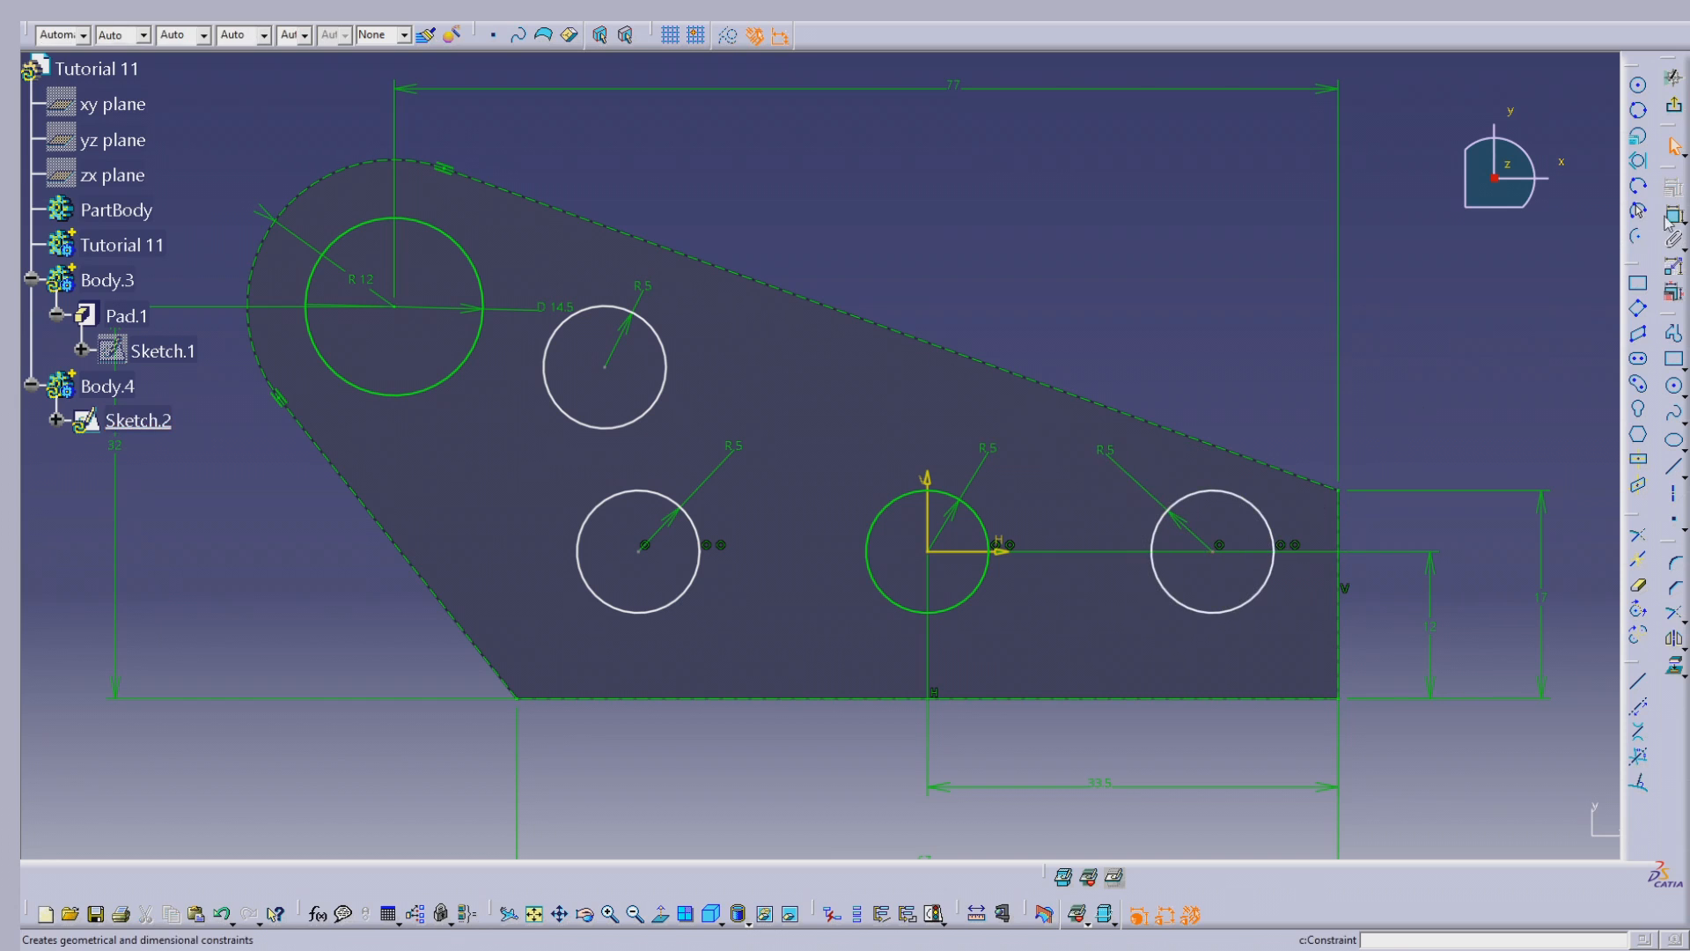
{"action": "left_click", "coordinate": [1673, 217]}
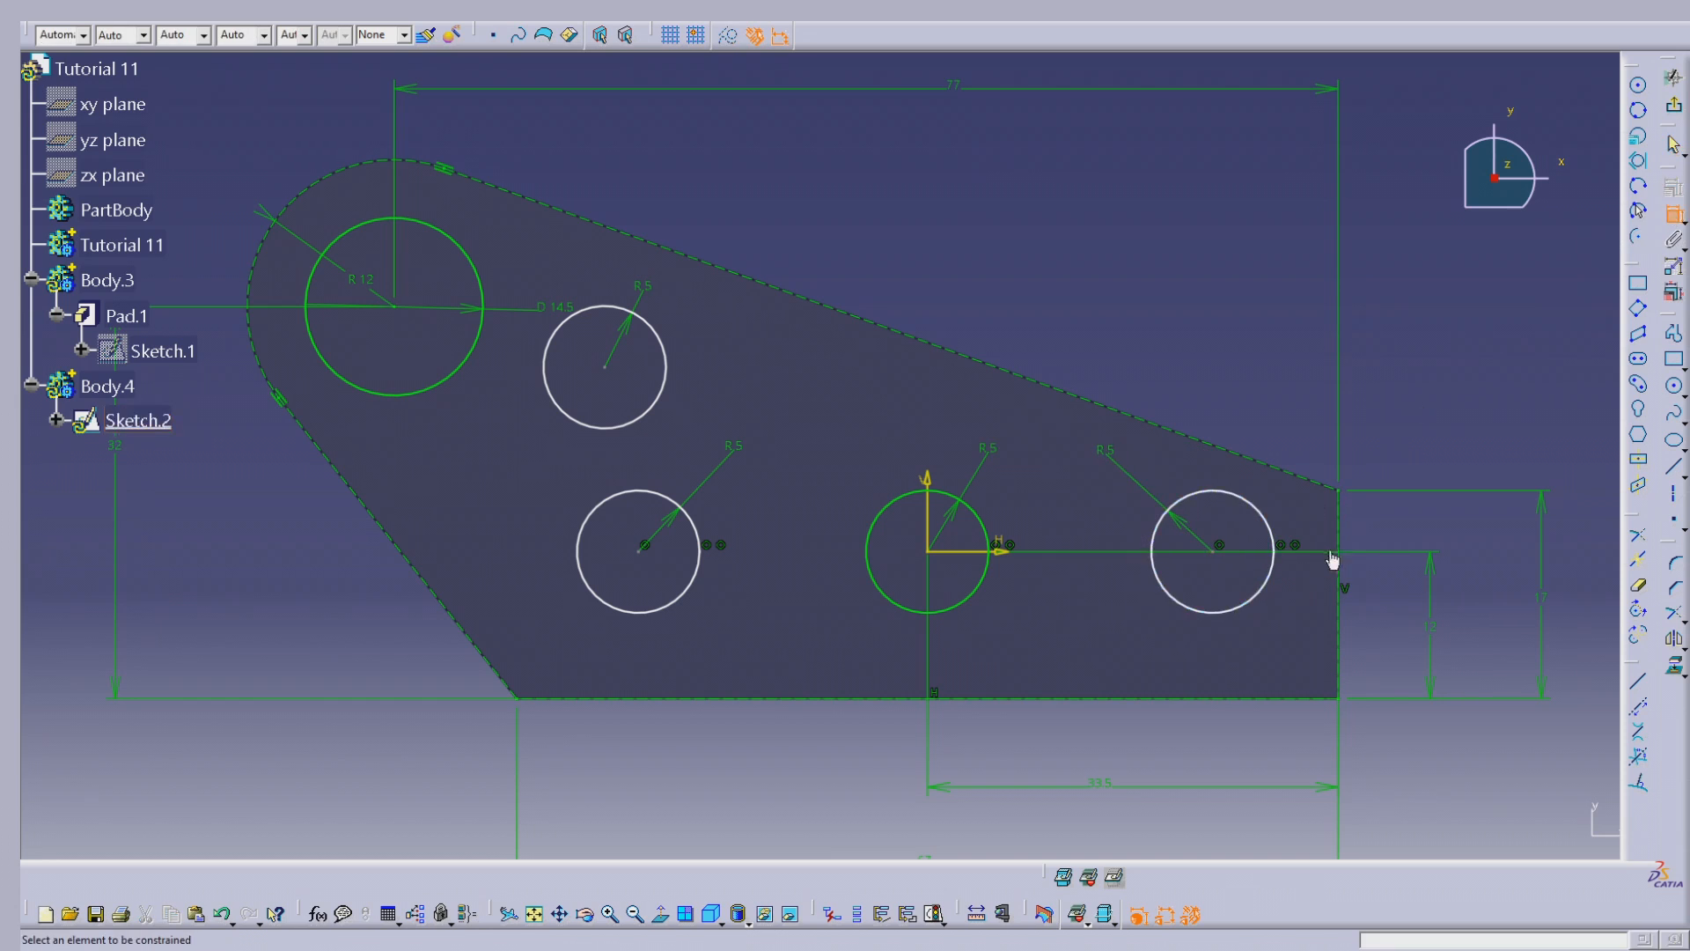
{"action": "left_click", "coordinate": [1339, 521]}
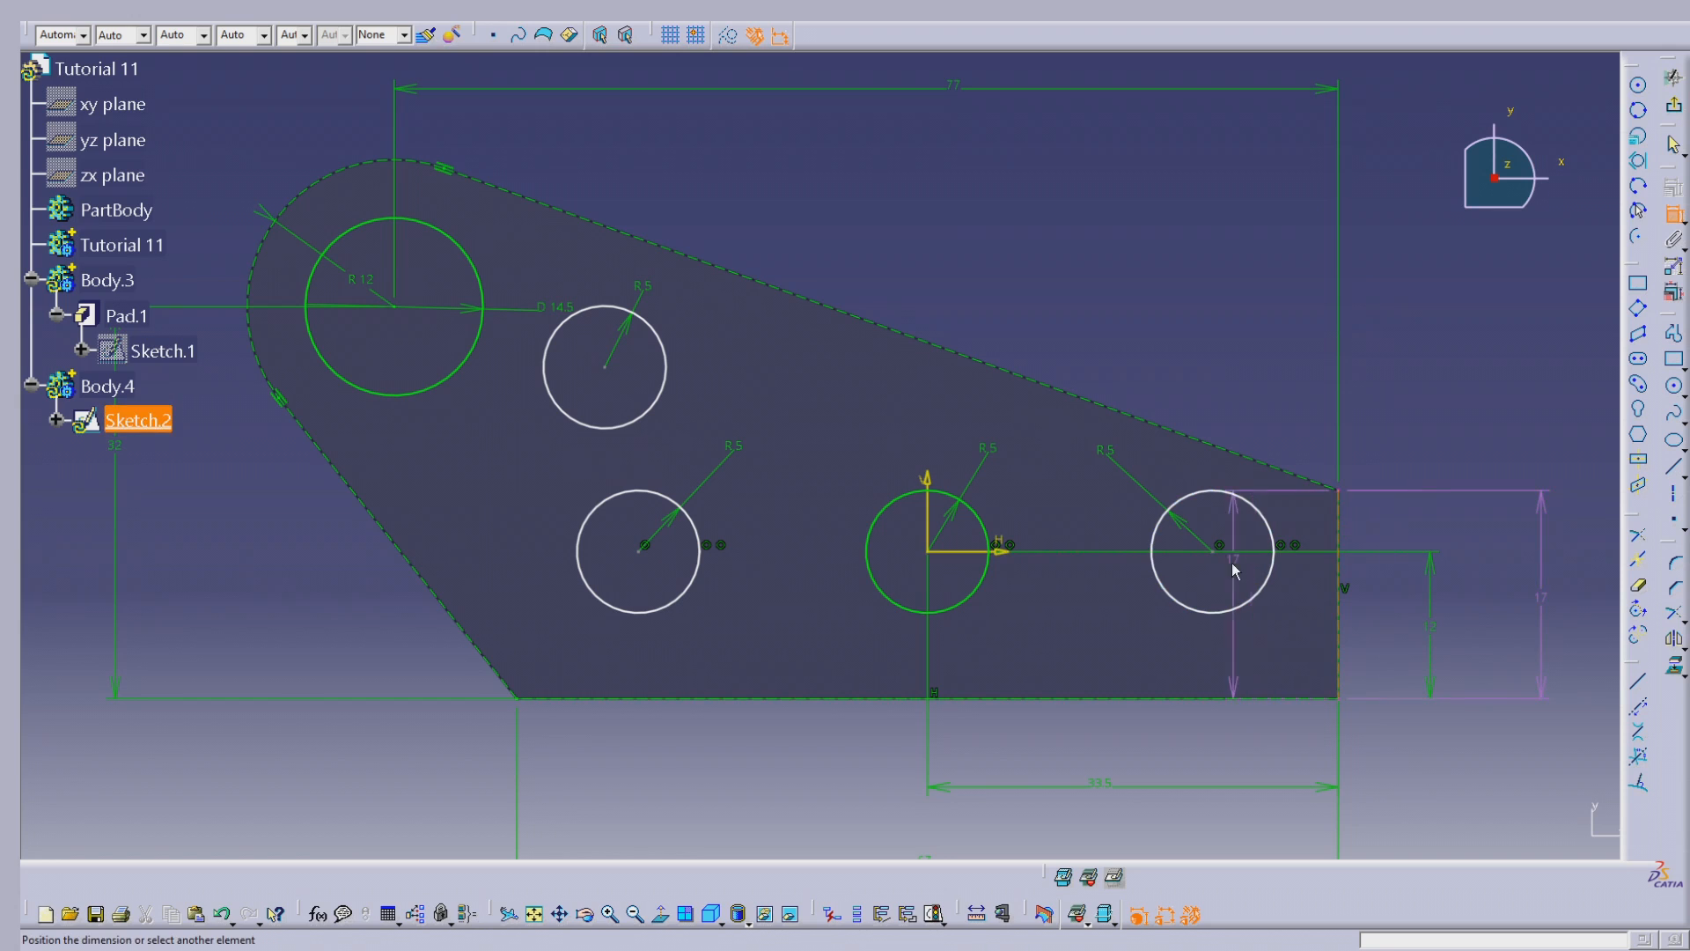
{"action": "left_click", "coordinate": [1220, 550]}
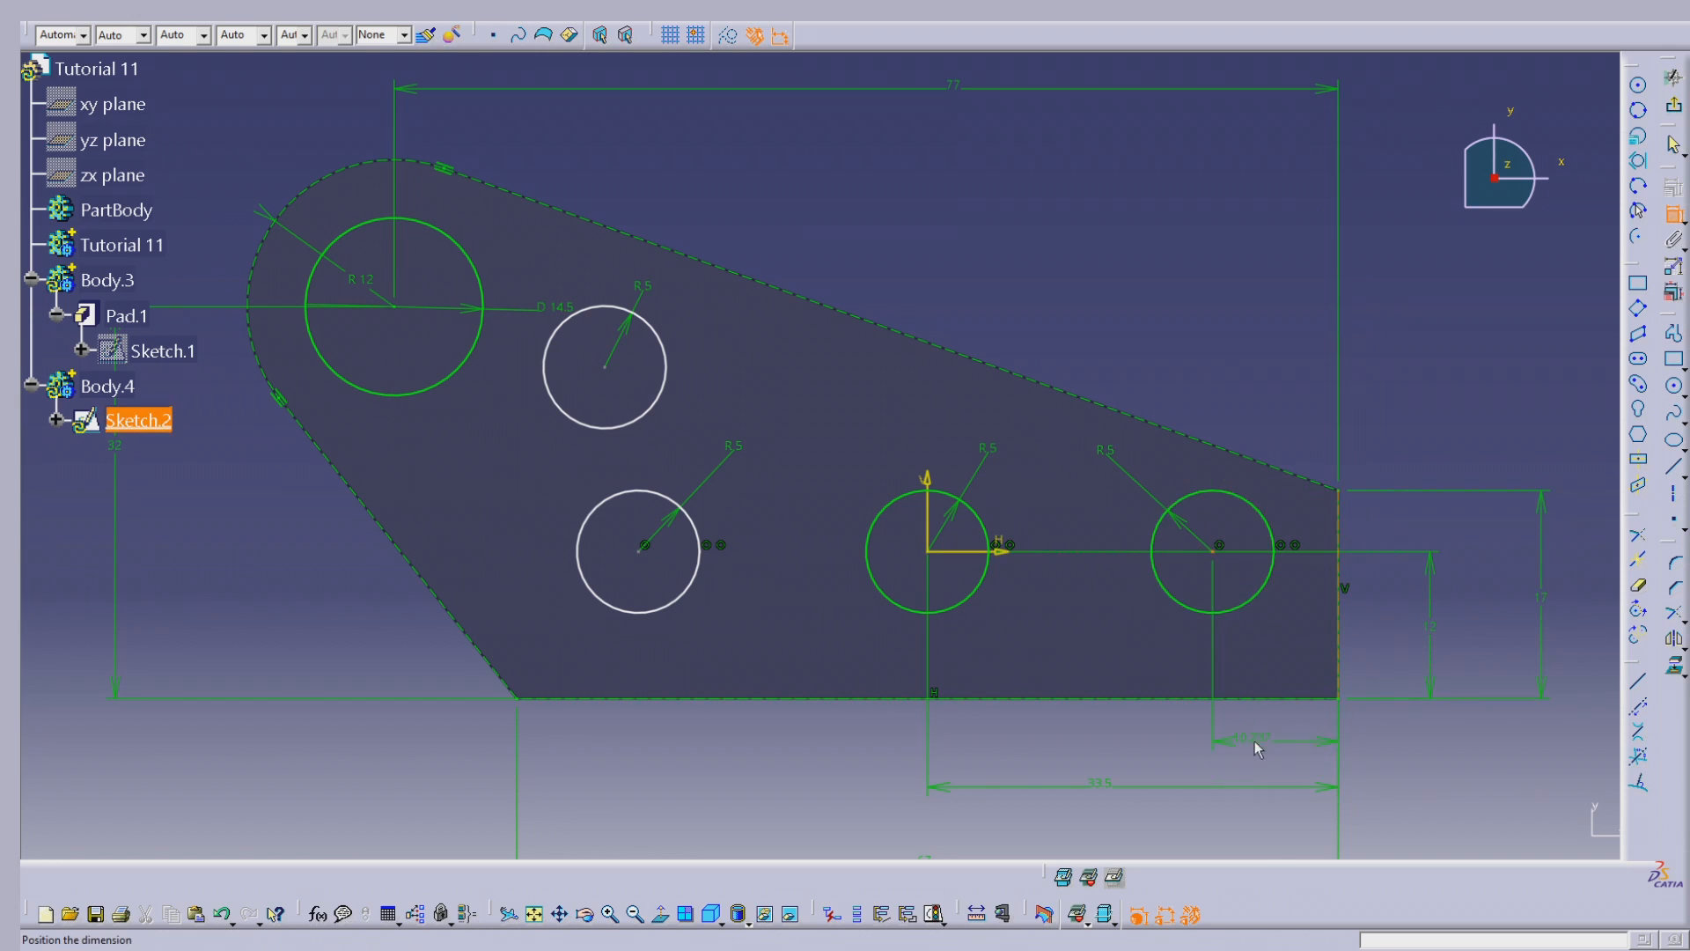
{"action": "left_click", "coordinate": [1279, 748]}
{"action": "double_click", "coordinate": [1277, 744]}
{"action": "type", "text": "12"}
{"action": "key", "text": "Tab"}
{"action": "left_click", "coordinate": [1507, 831]}
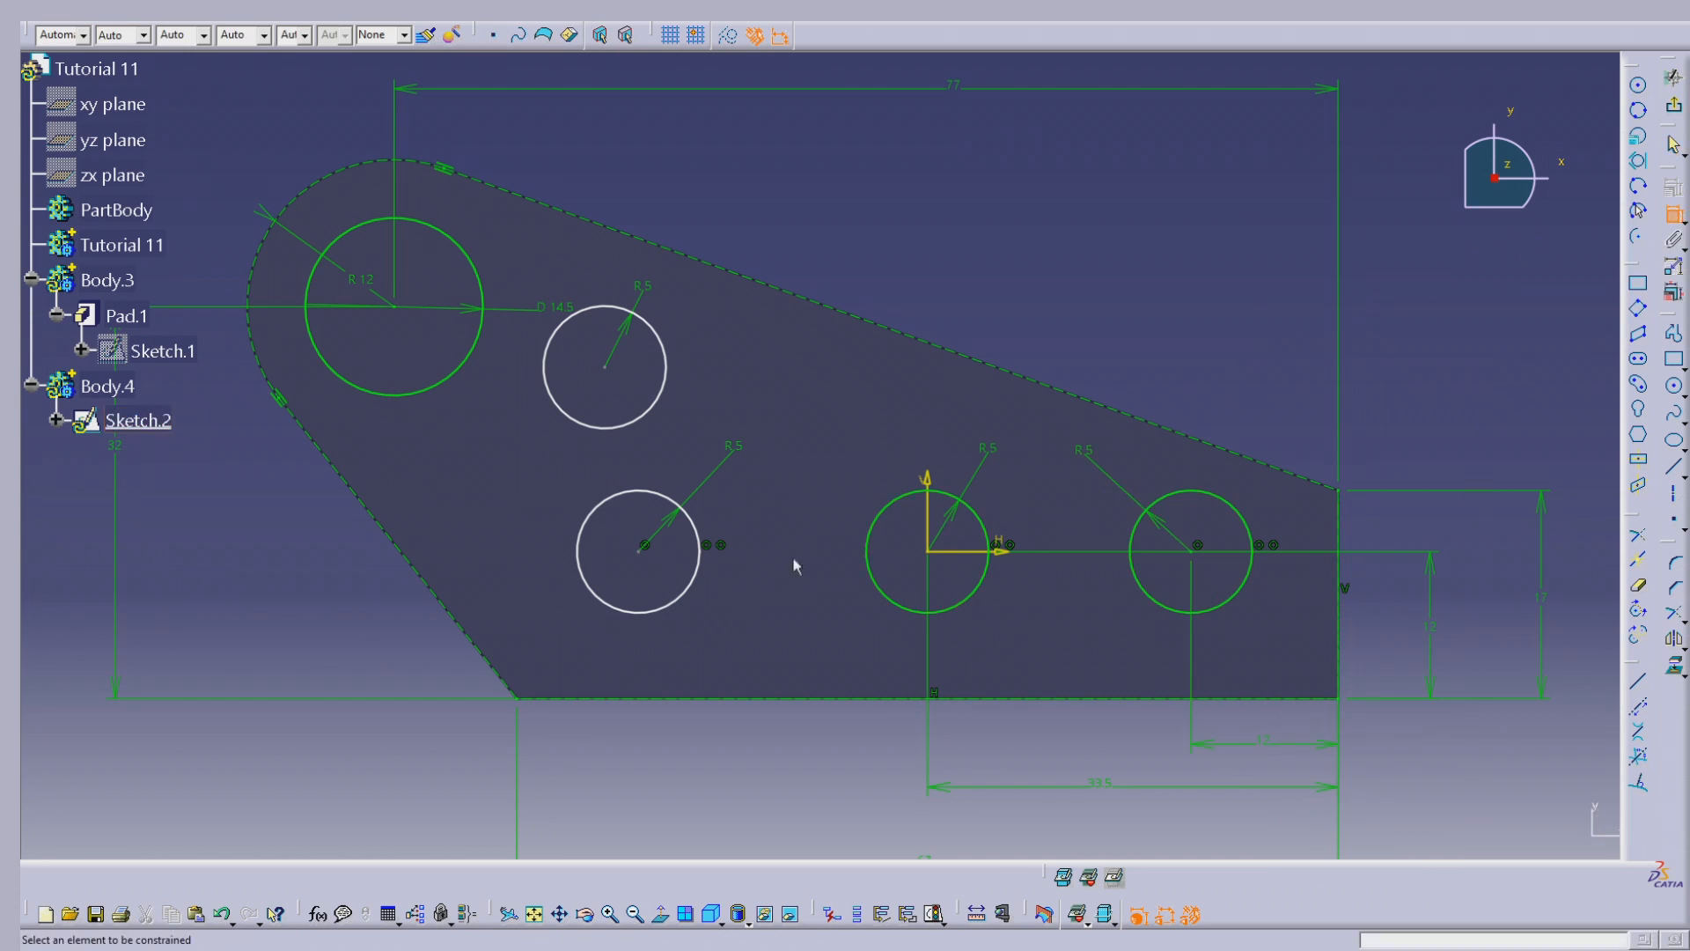
Step: Dimension the leftmost axis circle's centre 24 mm horizontally from the origin
{"action": "left_click", "coordinate": [640, 551]}
{"action": "left_click", "coordinate": [928, 539]}
{"action": "left_click", "coordinate": [778, 783]}
{"action": "double_click", "coordinate": [778, 779]}
{"action": "type", "text": "24"}
{"action": "key", "text": "Tab"}
{"action": "left_click", "coordinate": [1508, 833]}
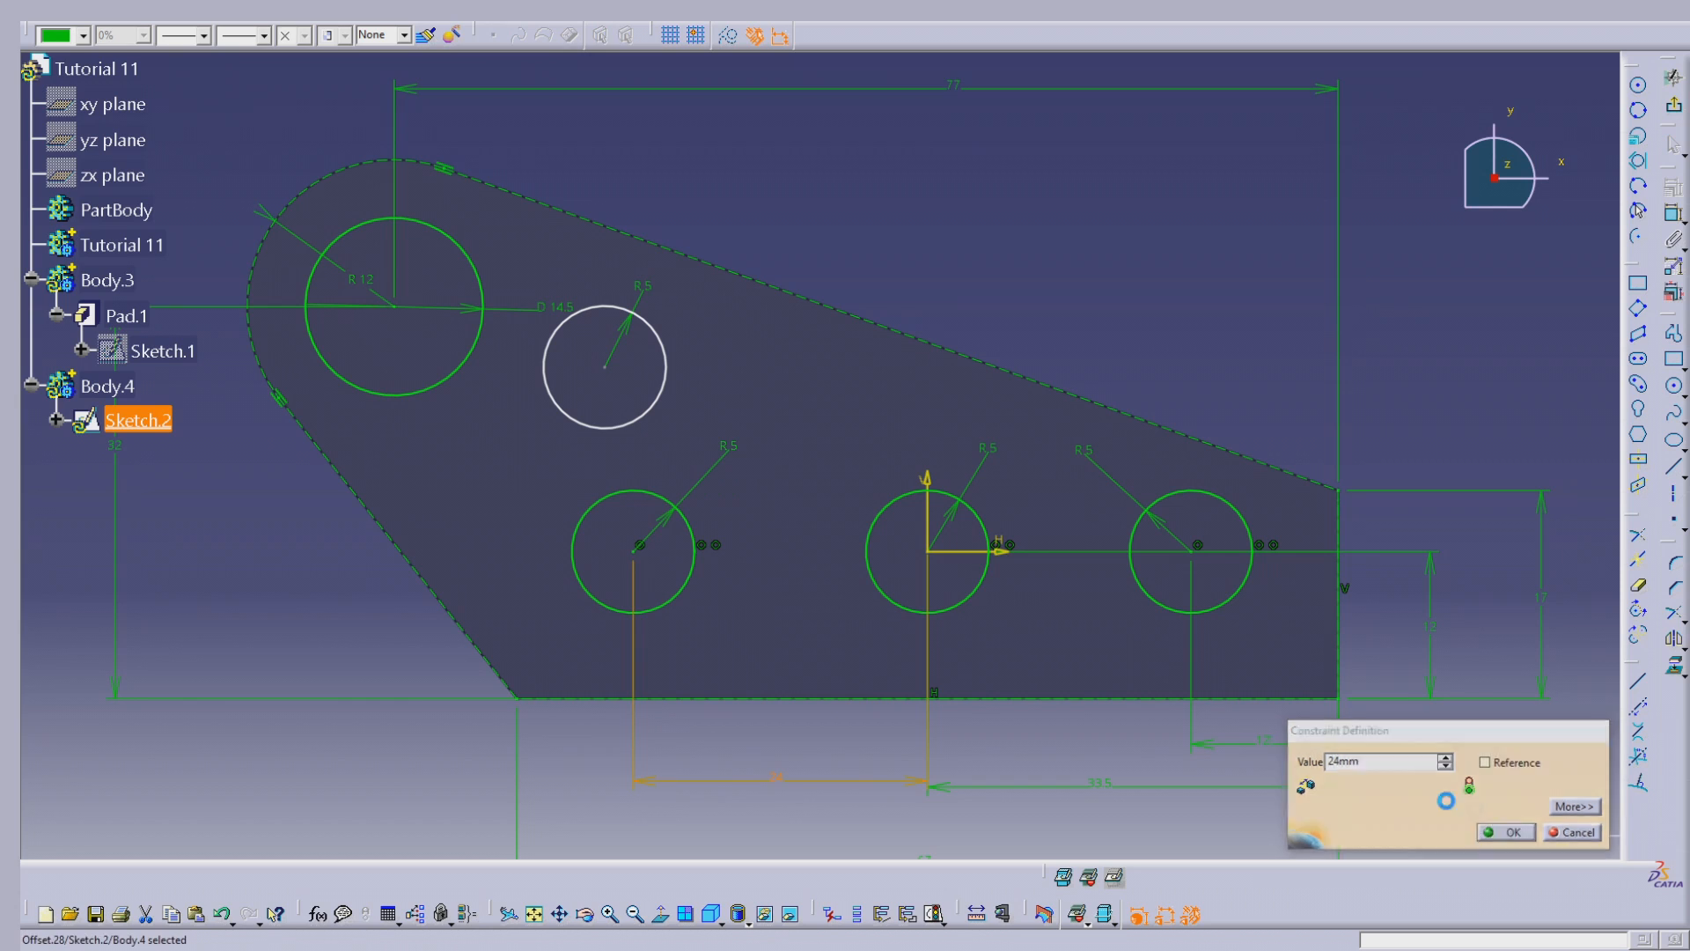
{"action": "left_click", "coordinate": [1676, 214]}
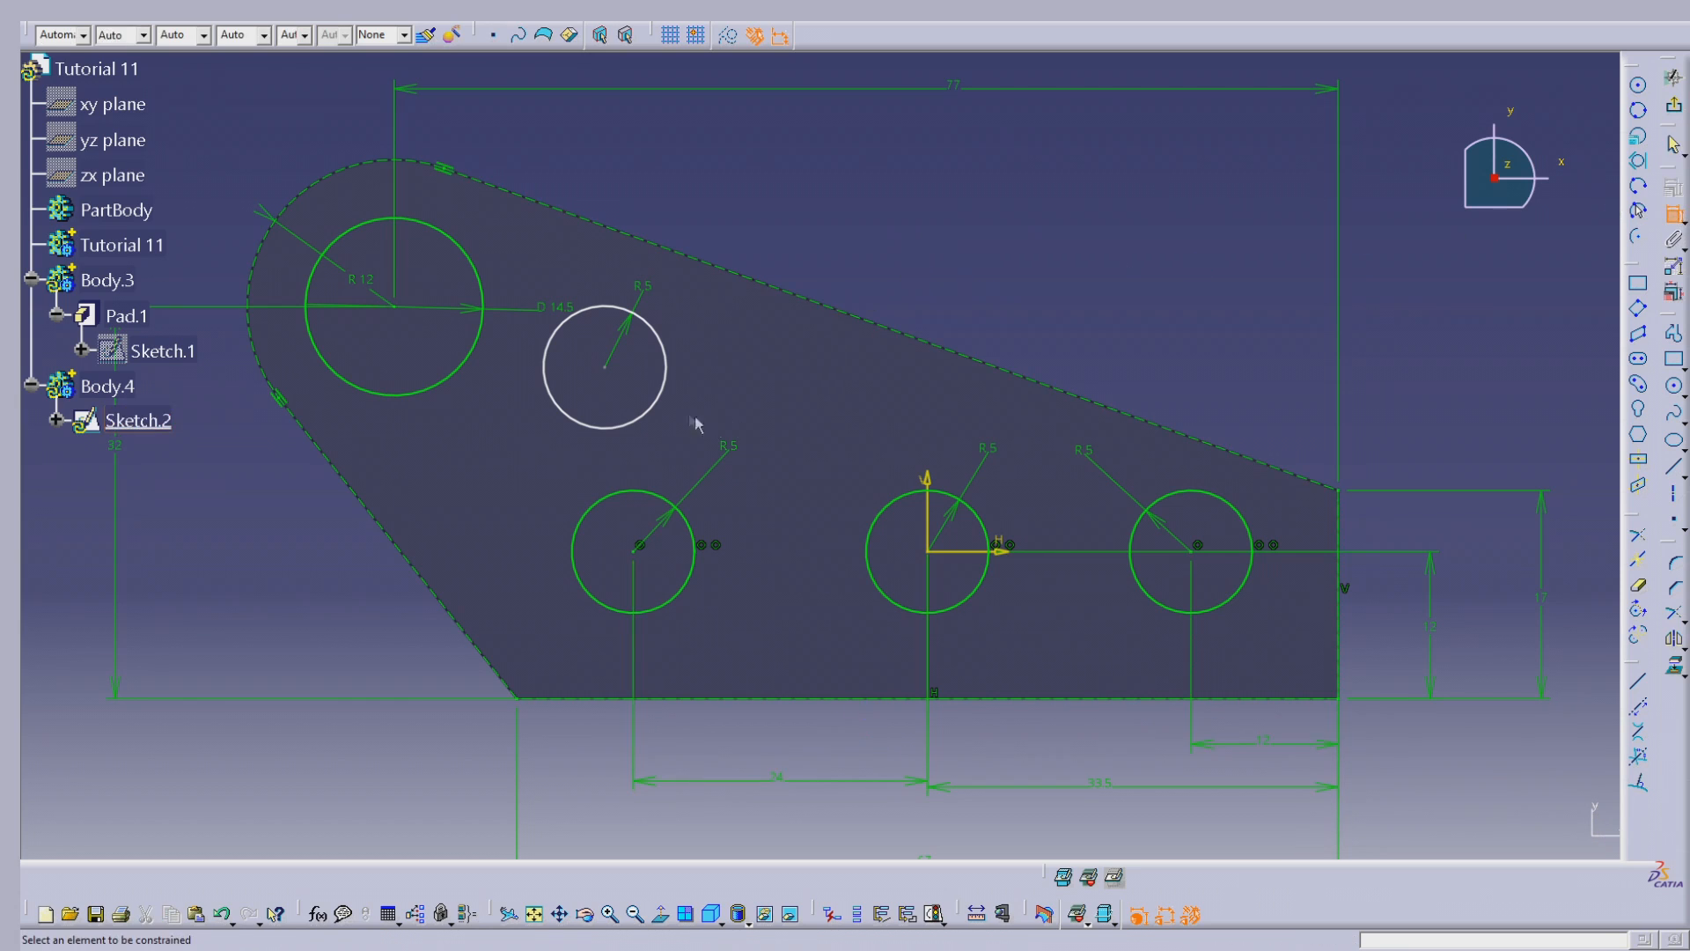
{"action": "left_click", "coordinate": [604, 374]}
{"action": "left_click", "coordinate": [632, 555]}
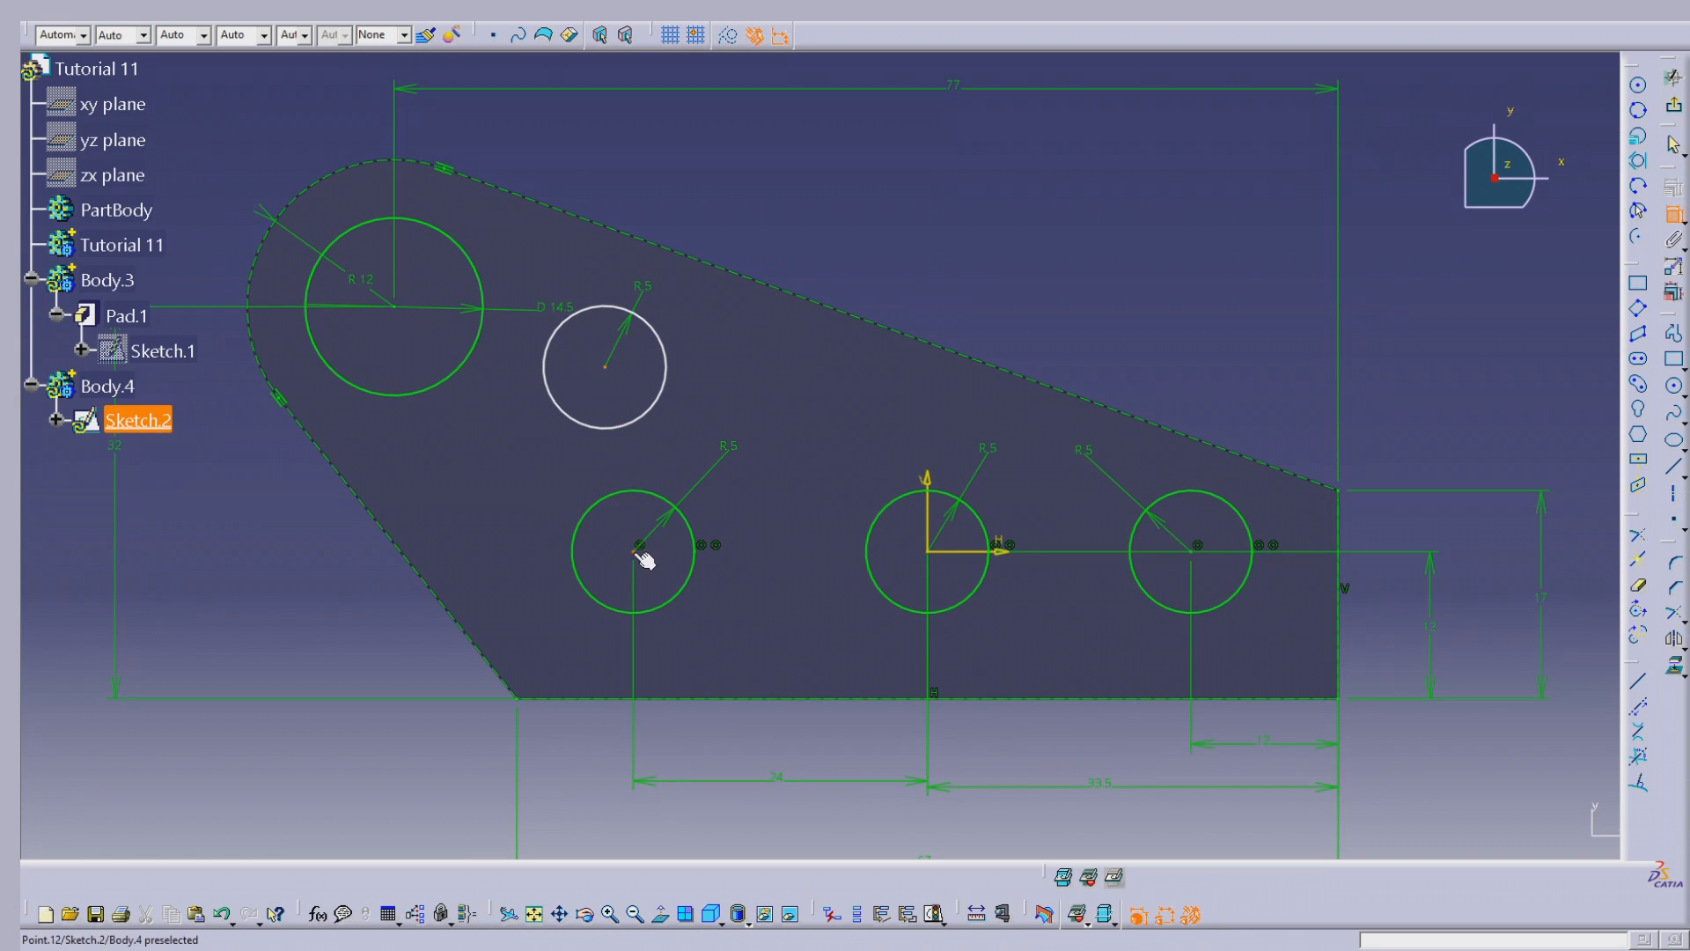
{"action": "key", "text": "Escape"}
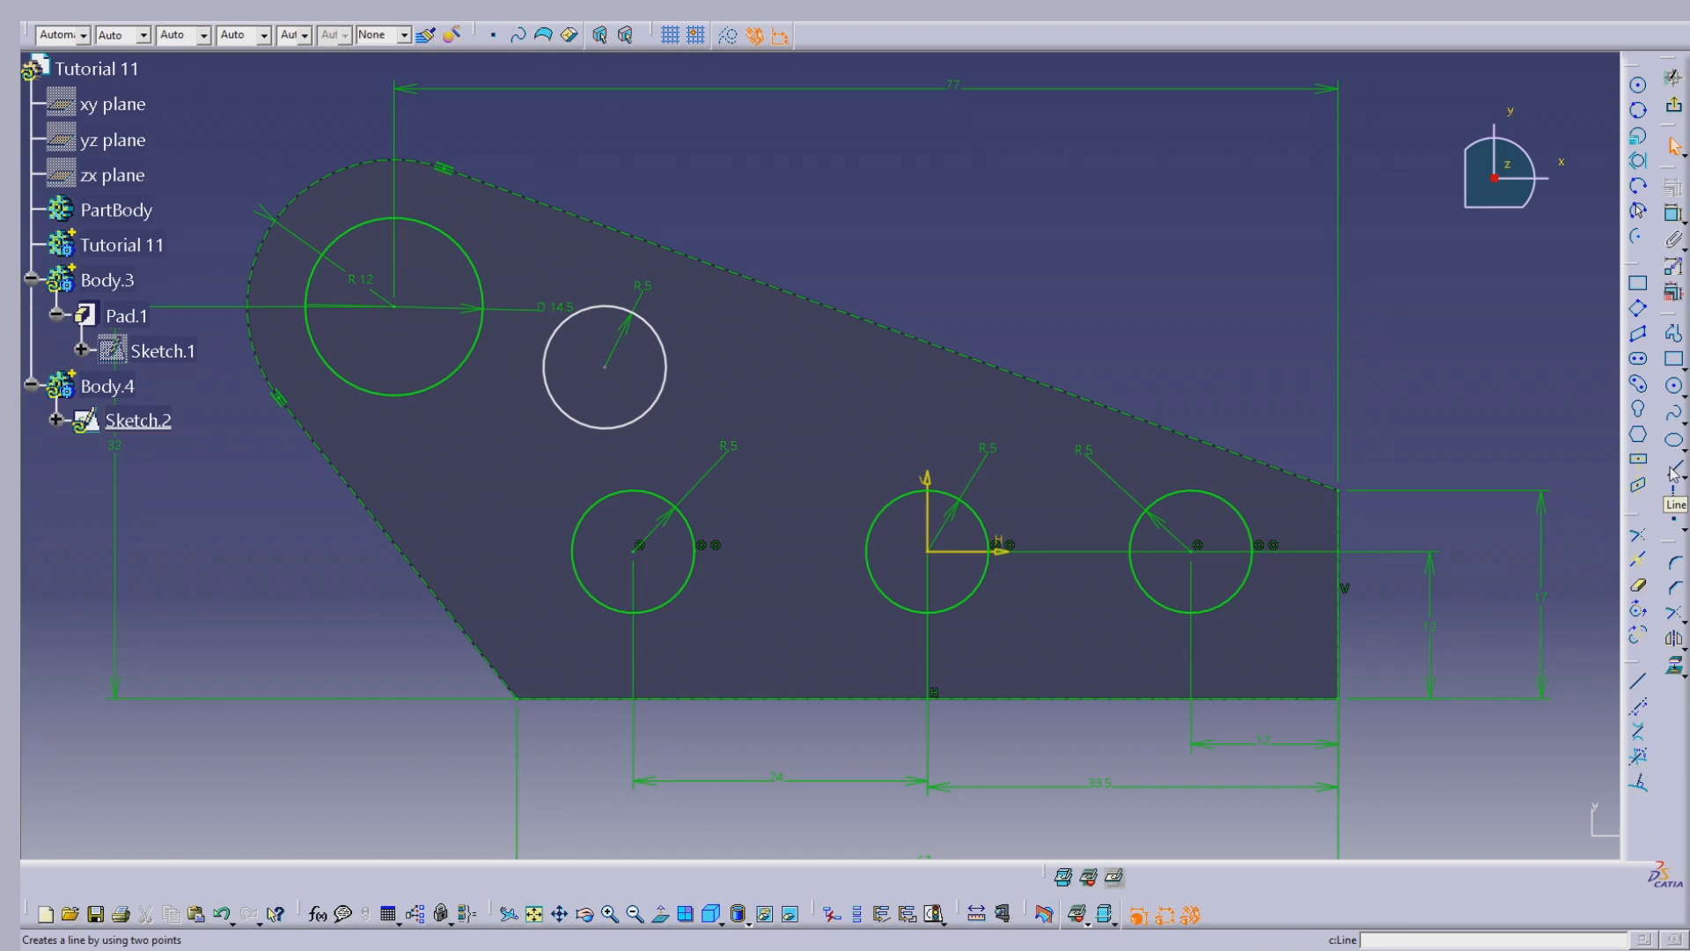
Step: Dimension the upper small circle's centre horizontally from the vertical axis, entering 24+4 for a distance of 28 mm
{"action": "left_click", "coordinate": [1671, 216]}
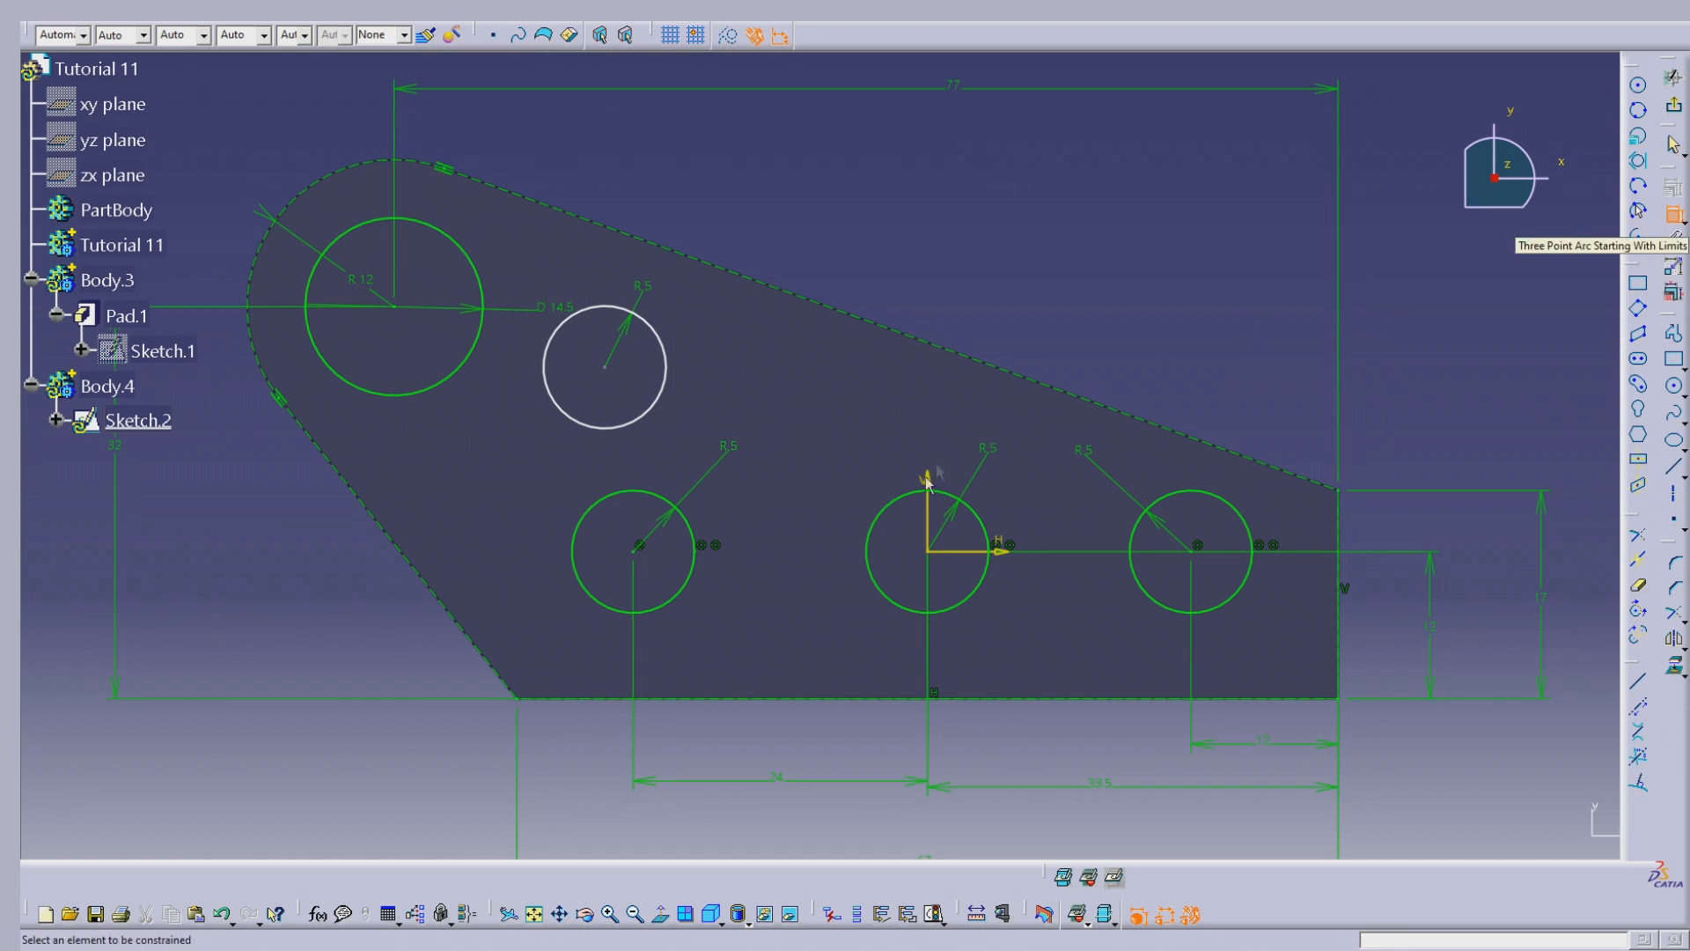
{"action": "left_click", "coordinate": [926, 511]}
{"action": "left_click", "coordinate": [605, 368]}
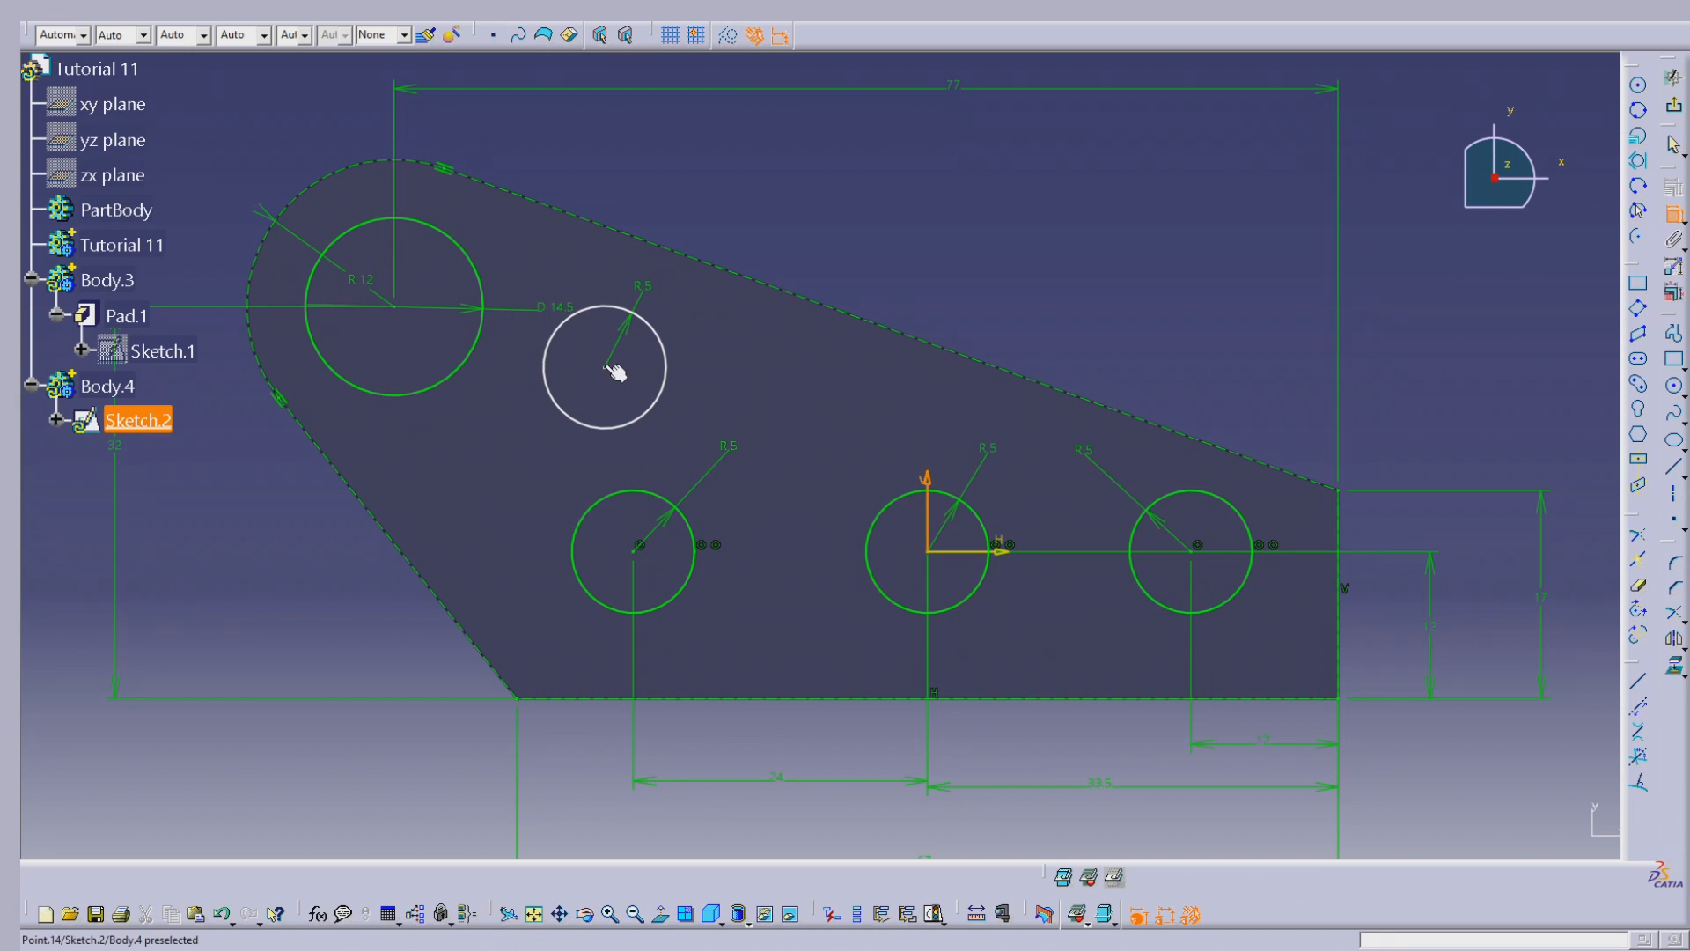
{"action": "left_click", "coordinate": [714, 828]}
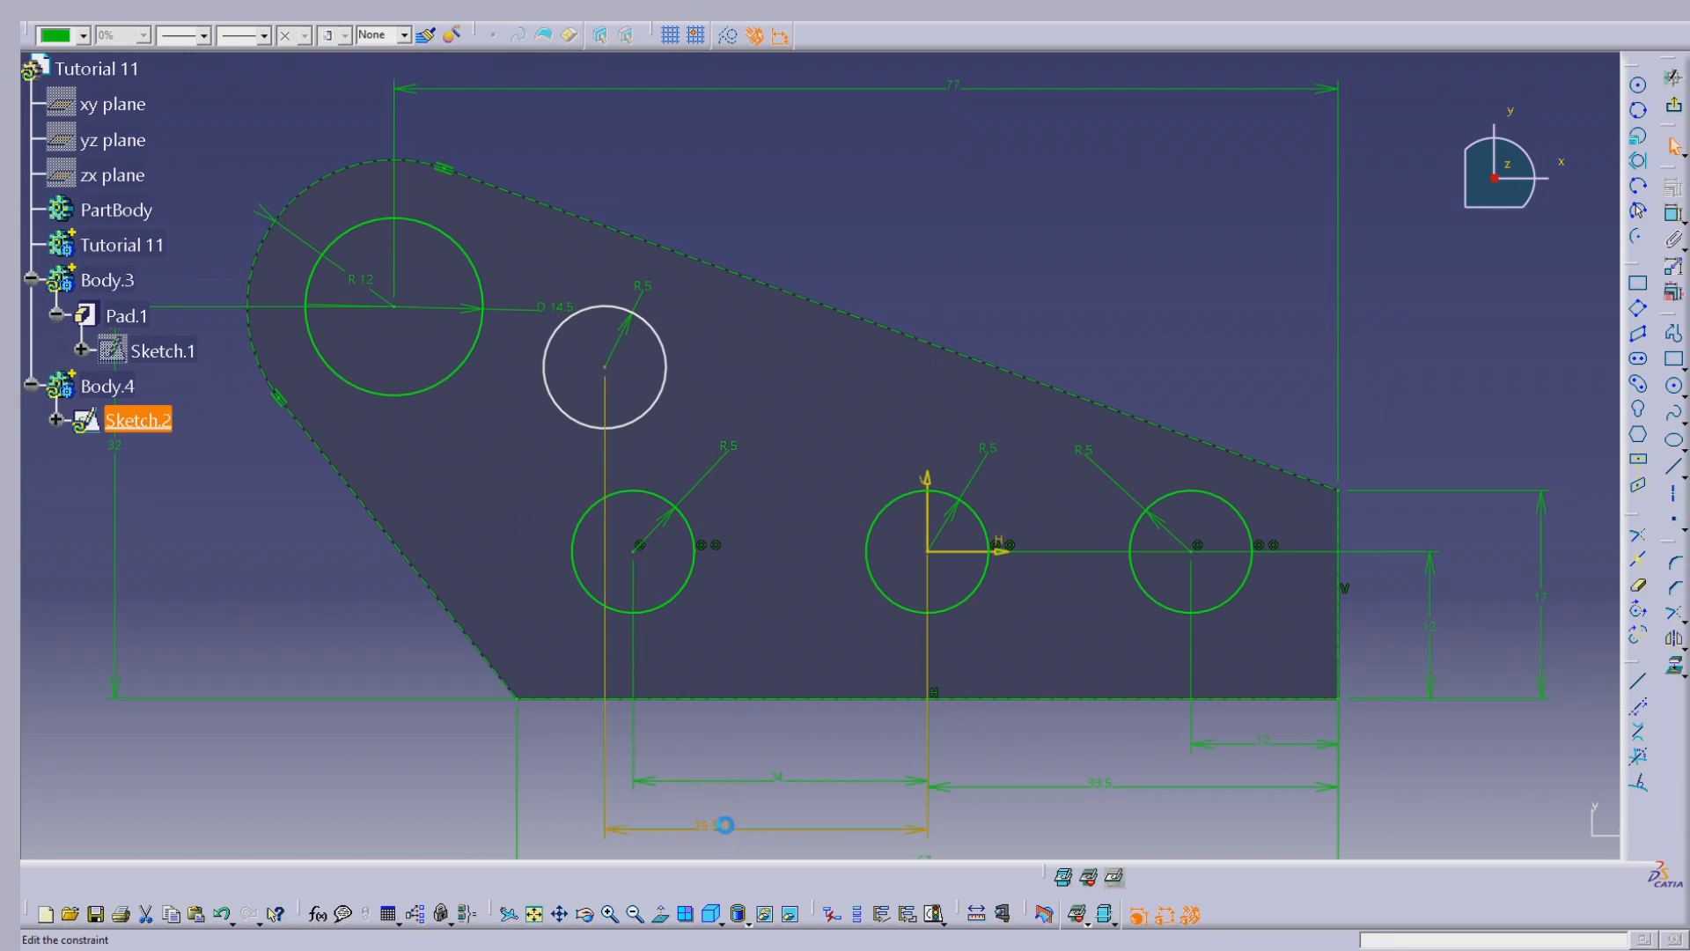
{"action": "double_click", "coordinate": [730, 825]}
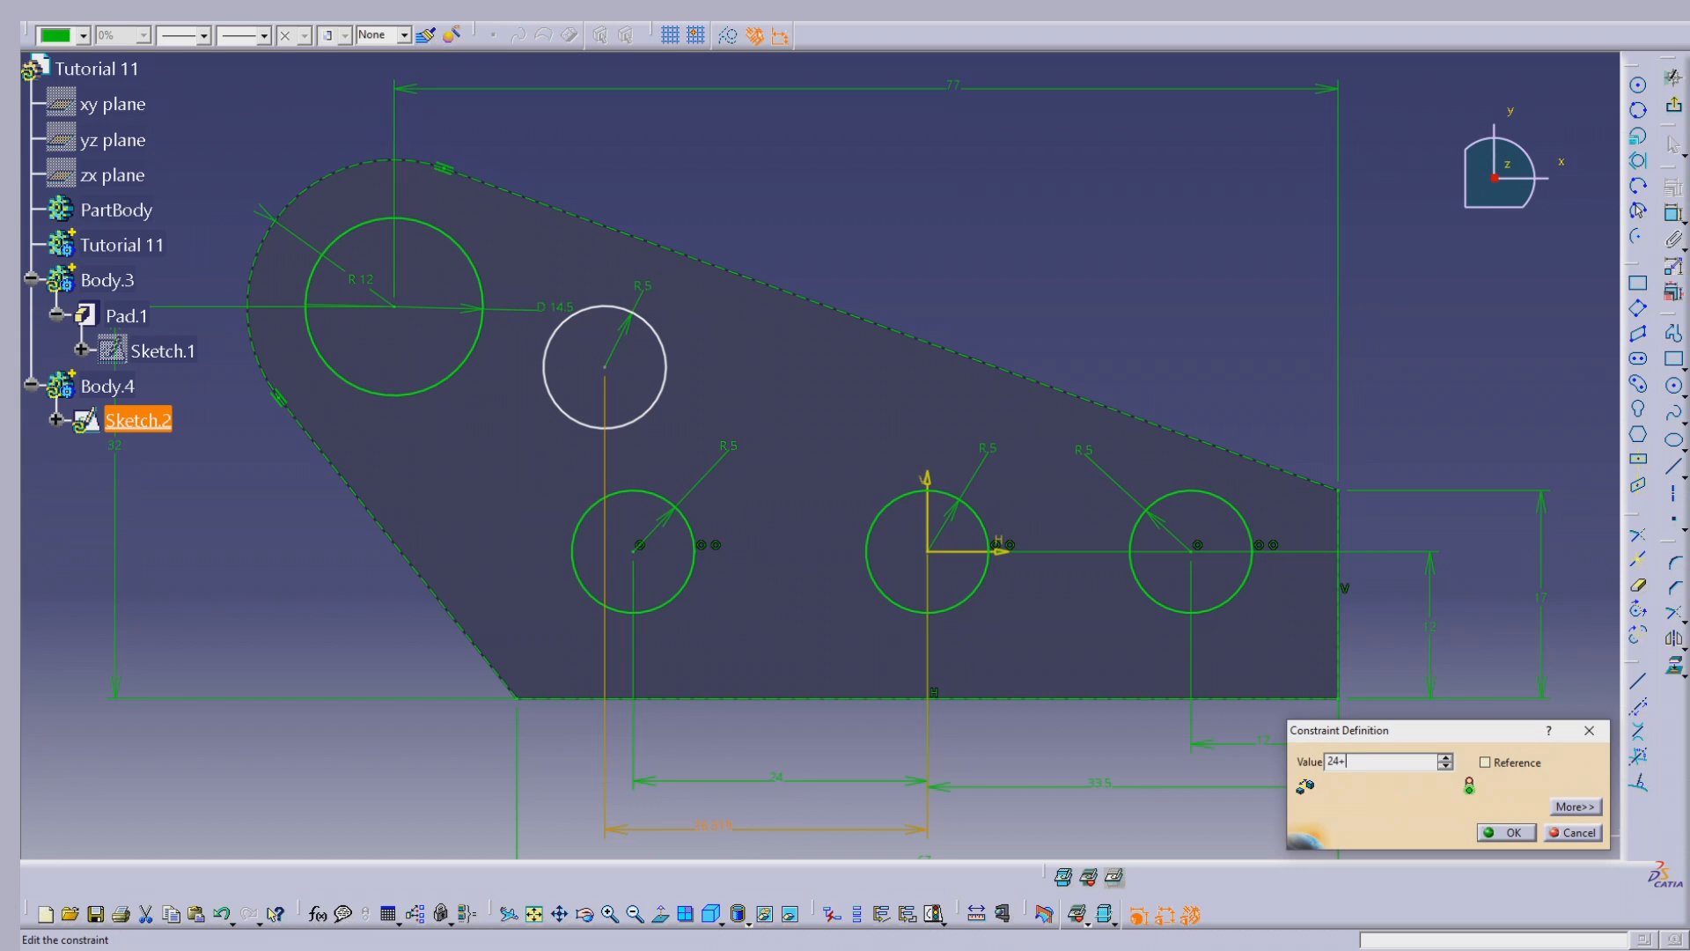
{"action": "type", "text": "24+4"}
{"action": "key", "text": "Tab"}
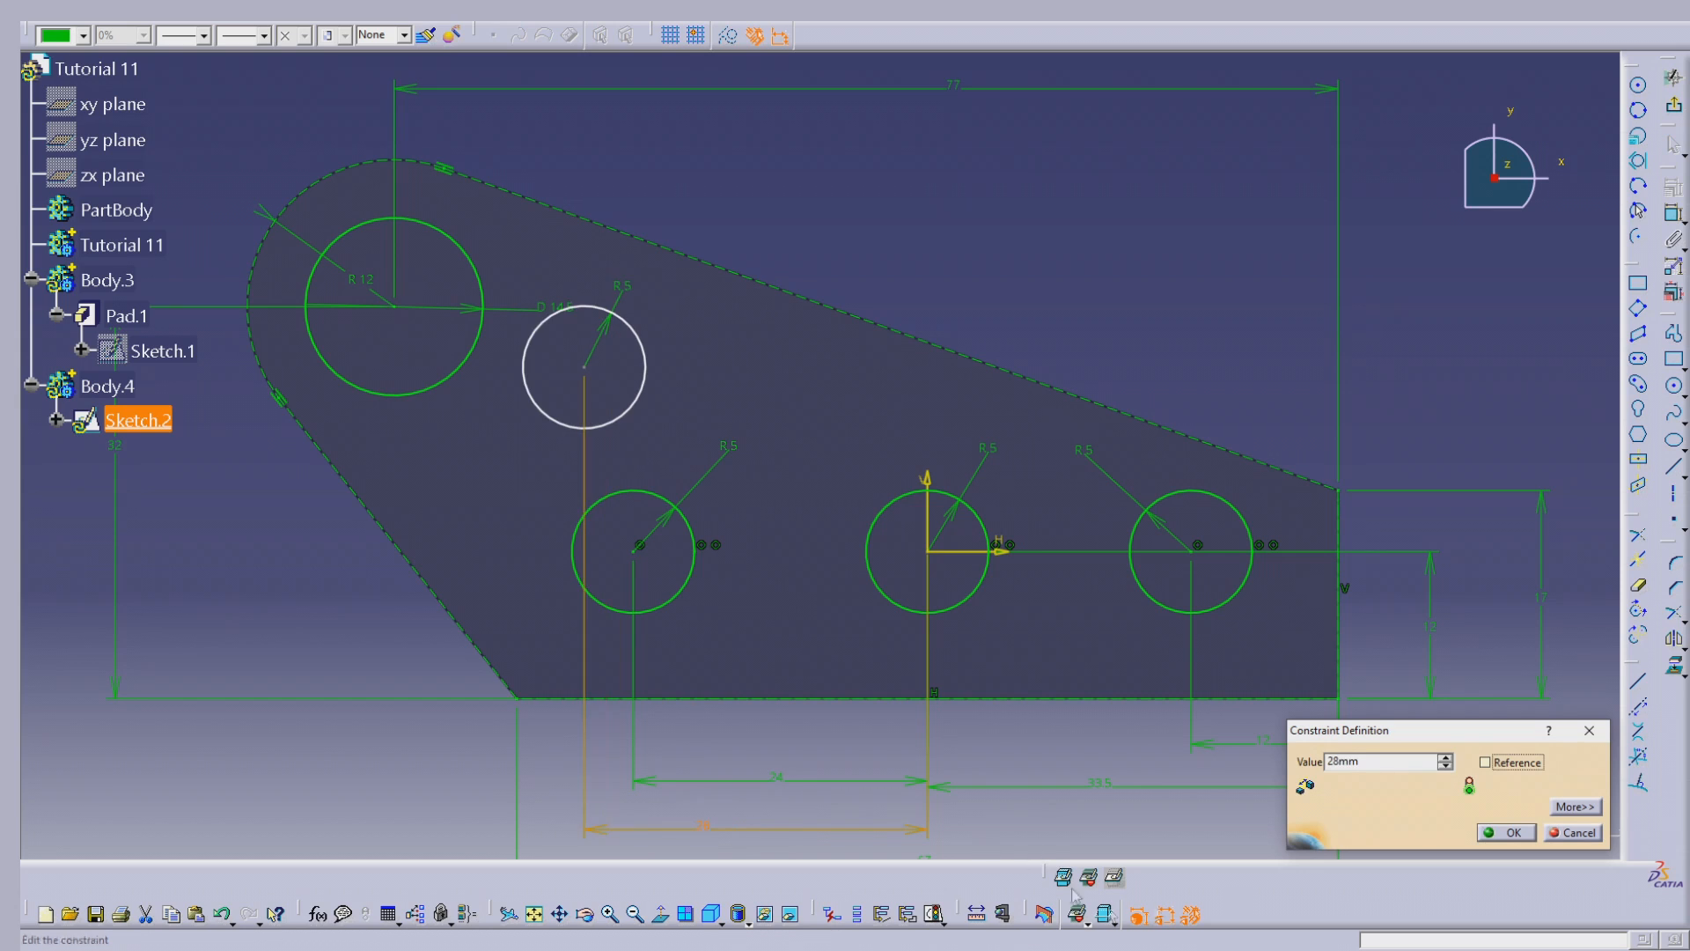
{"action": "left_click", "coordinate": [1508, 832]}
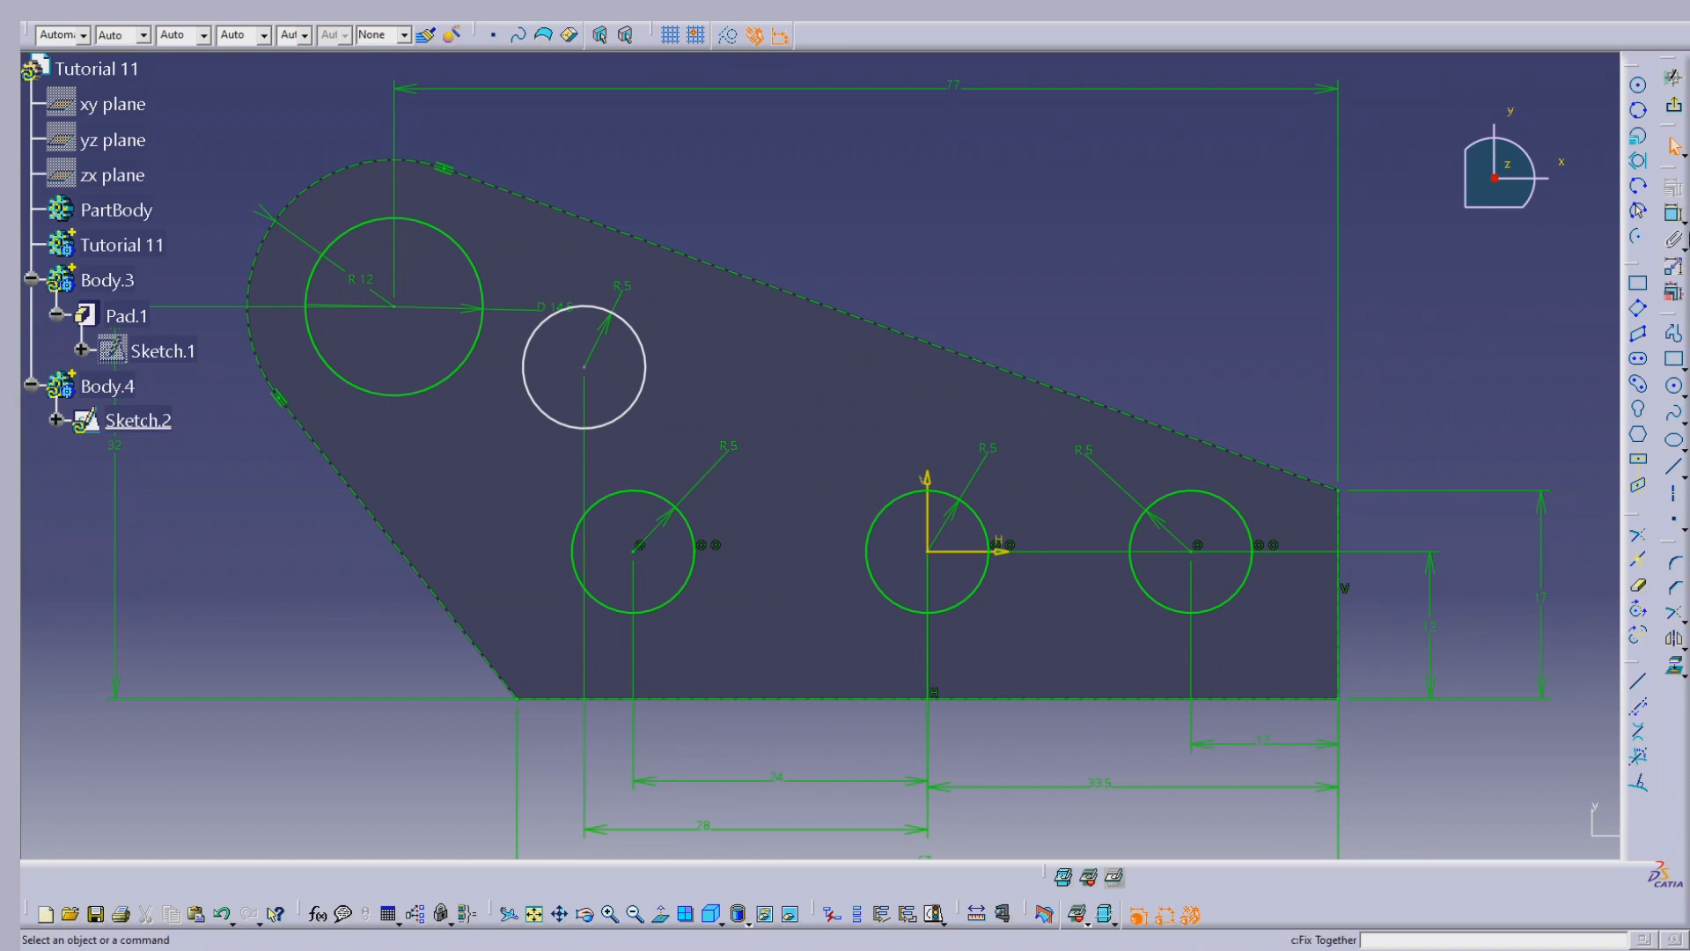
Step: Dimension the upper small circle's centre 20 mm vertically from the horizontal axis, and change that distance to 19 mm
{"action": "left_click", "coordinate": [1673, 213]}
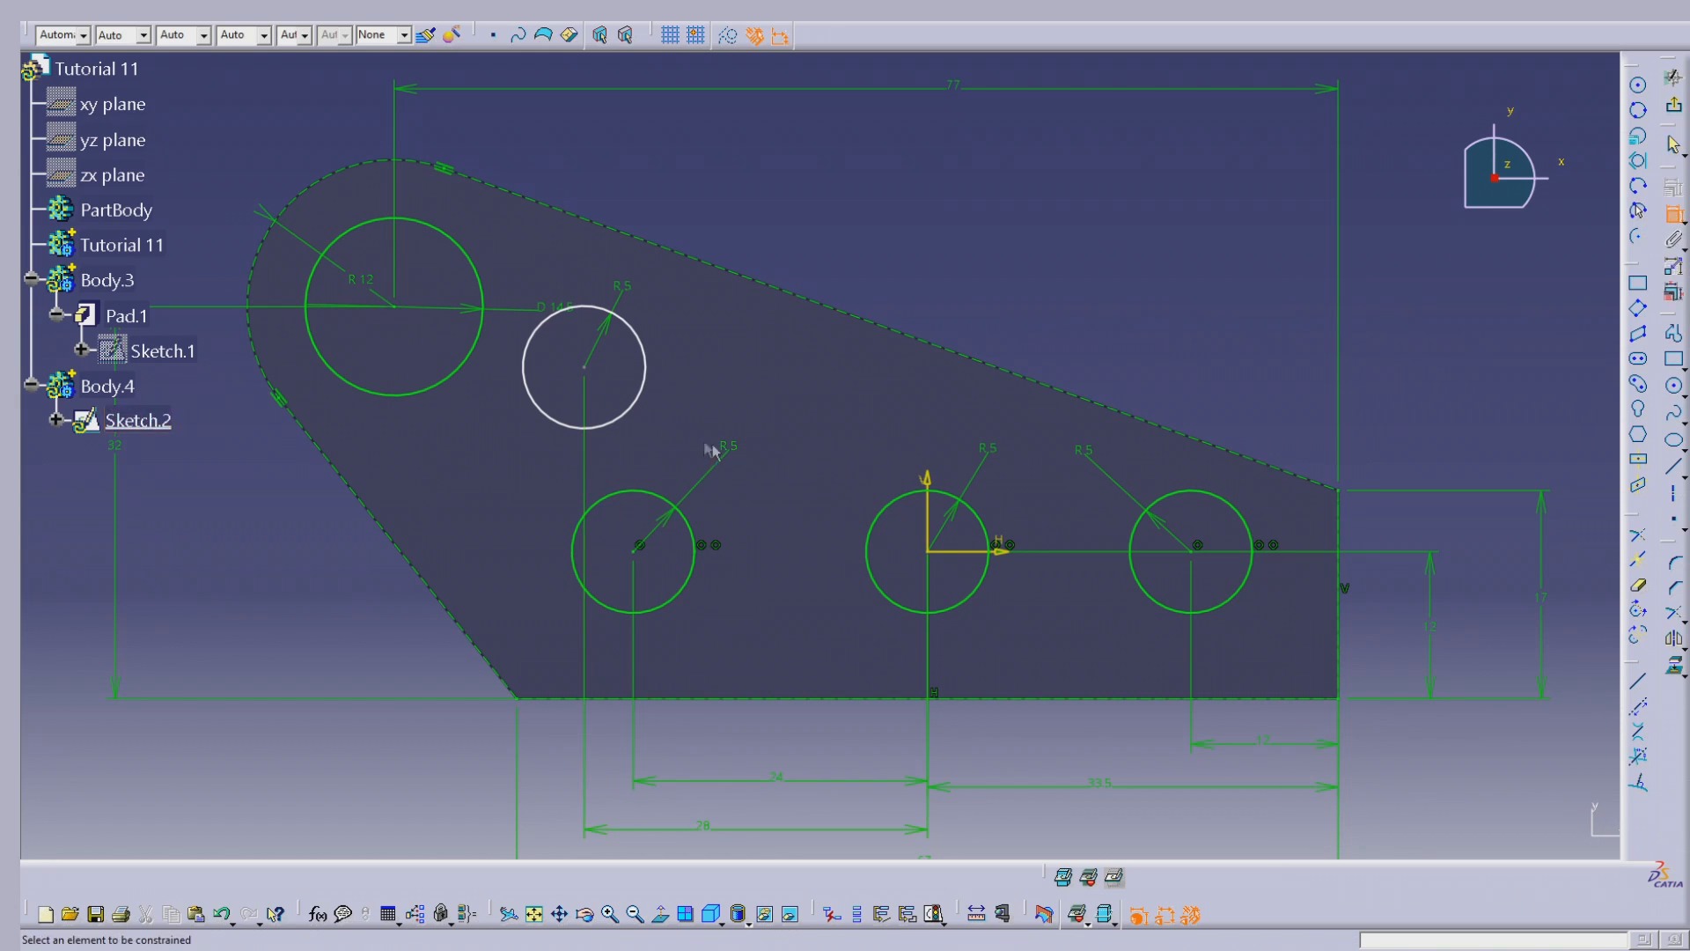
{"action": "left_click", "coordinate": [942, 551]}
{"action": "left_click", "coordinate": [583, 367]}
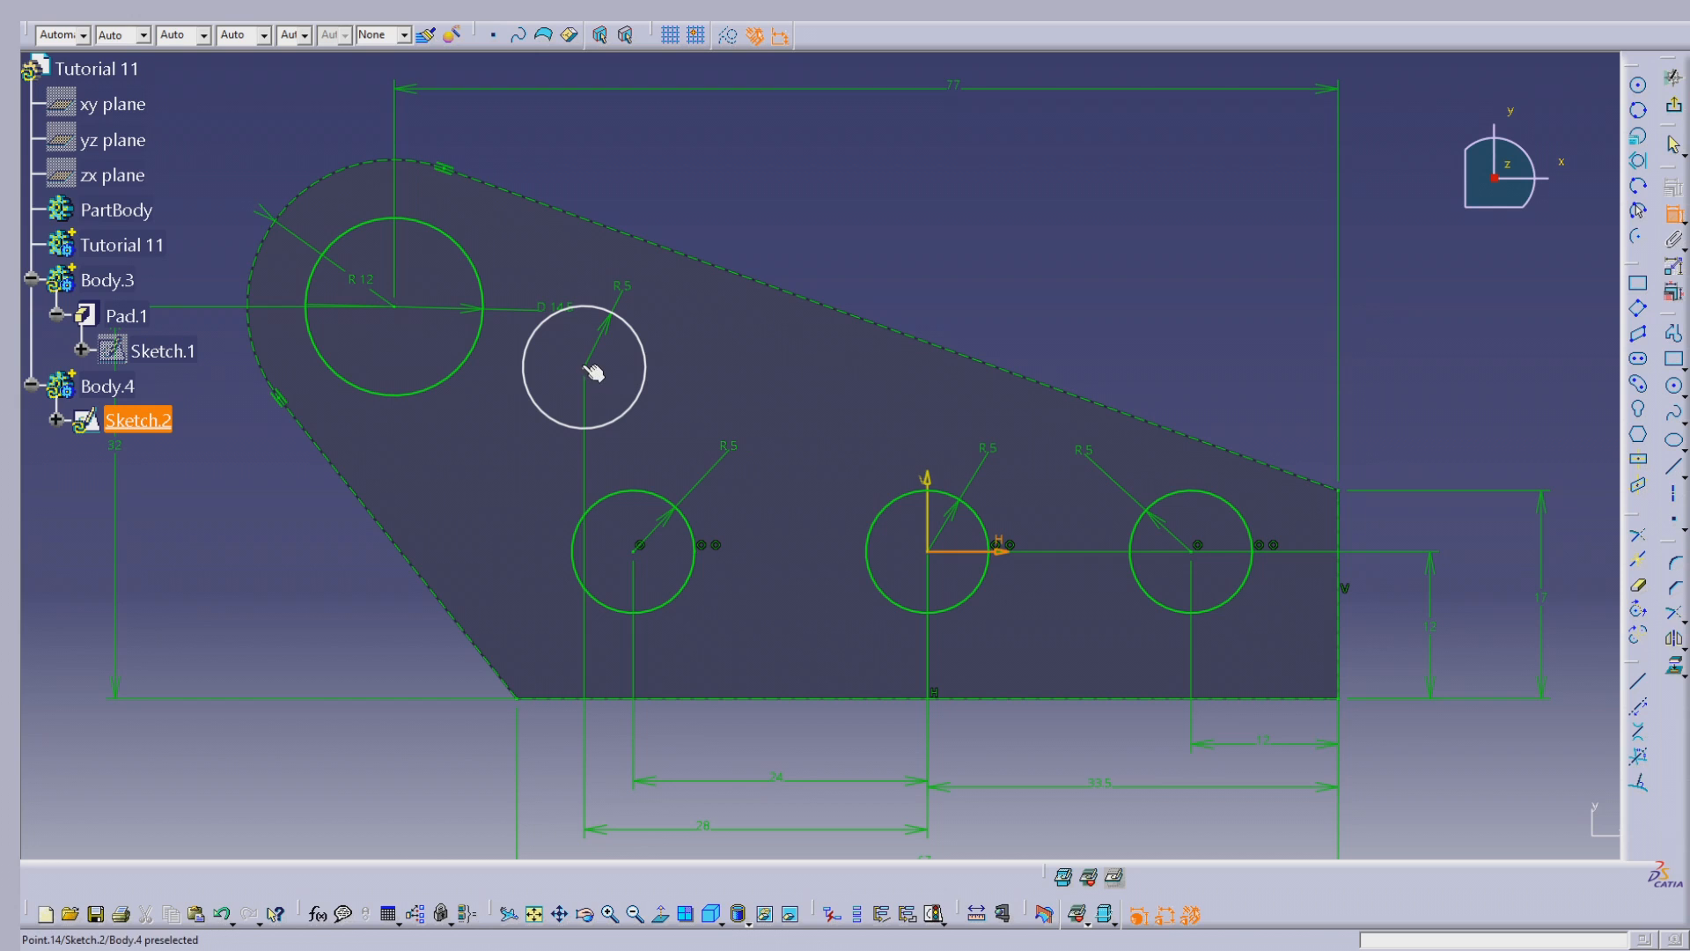
{"action": "double_click", "coordinate": [806, 422]}
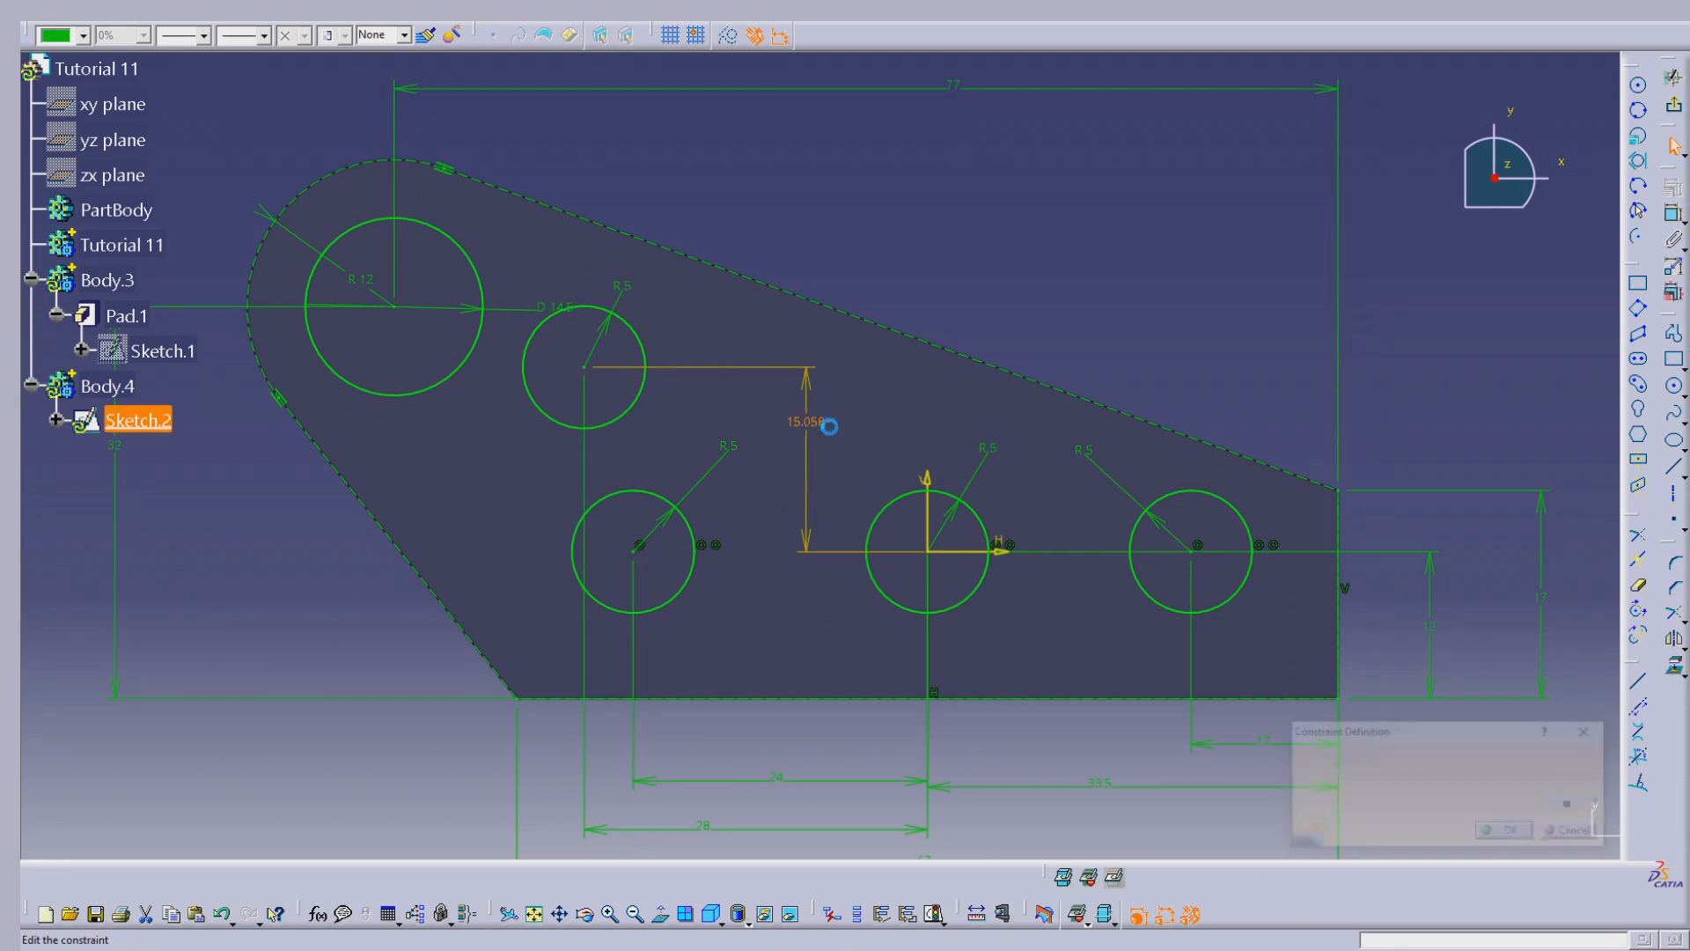
{"action": "type", "text": "20"}
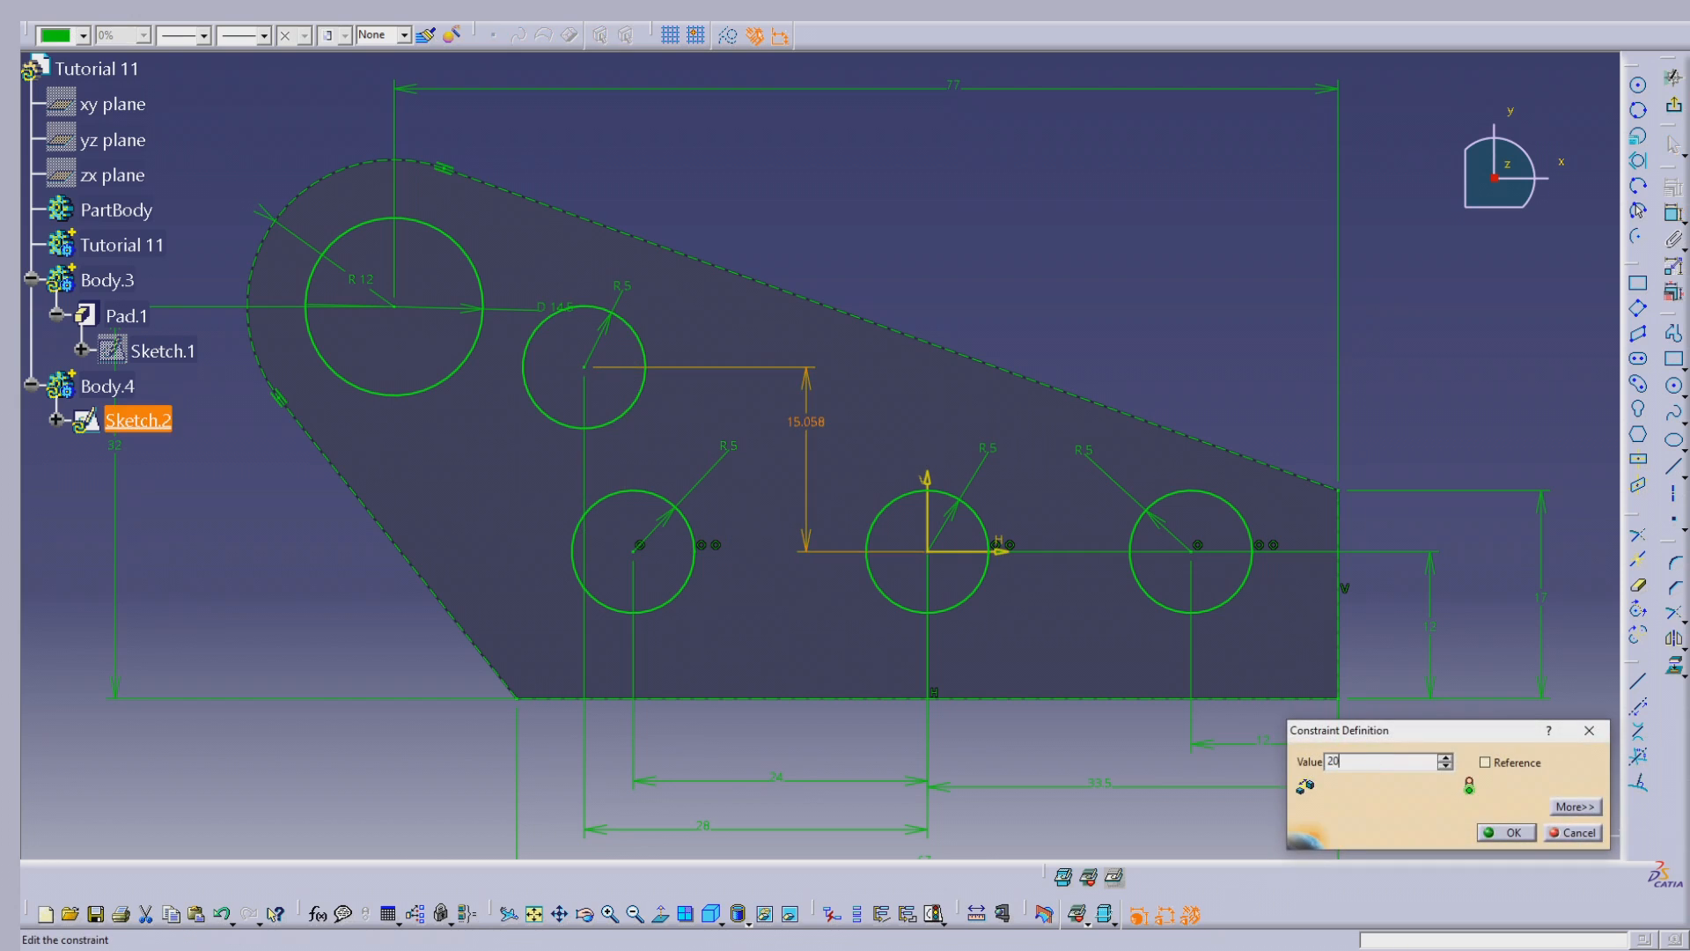
{"action": "key", "text": "Return"}
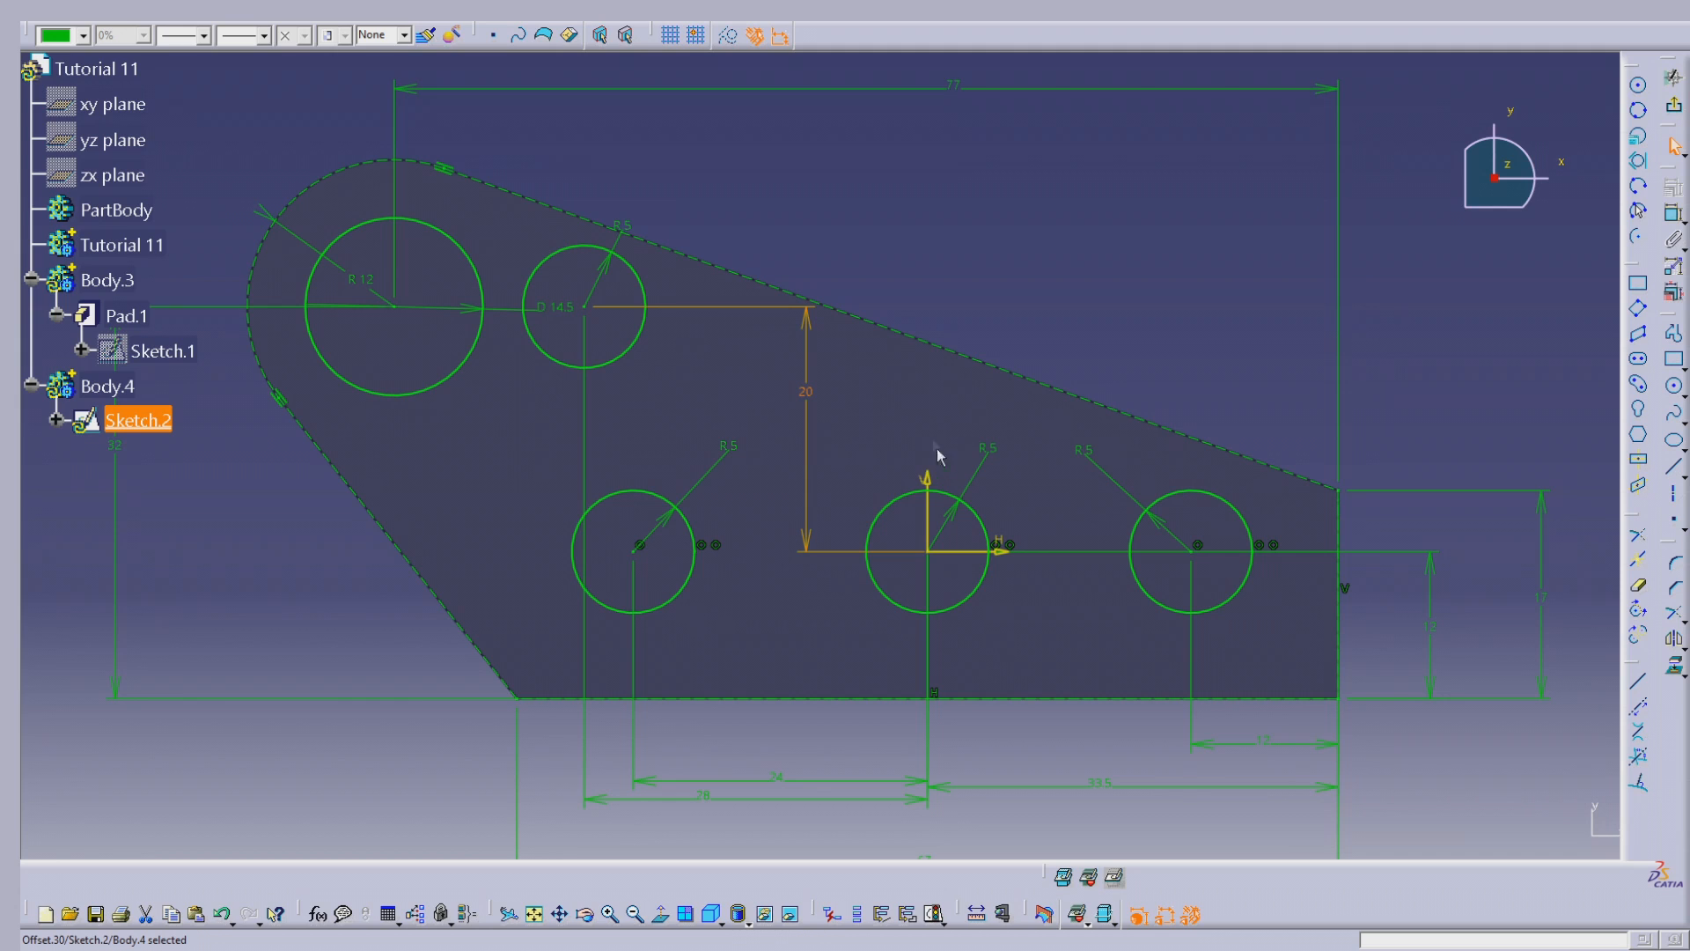
{"action": "double_click", "coordinate": [808, 394]}
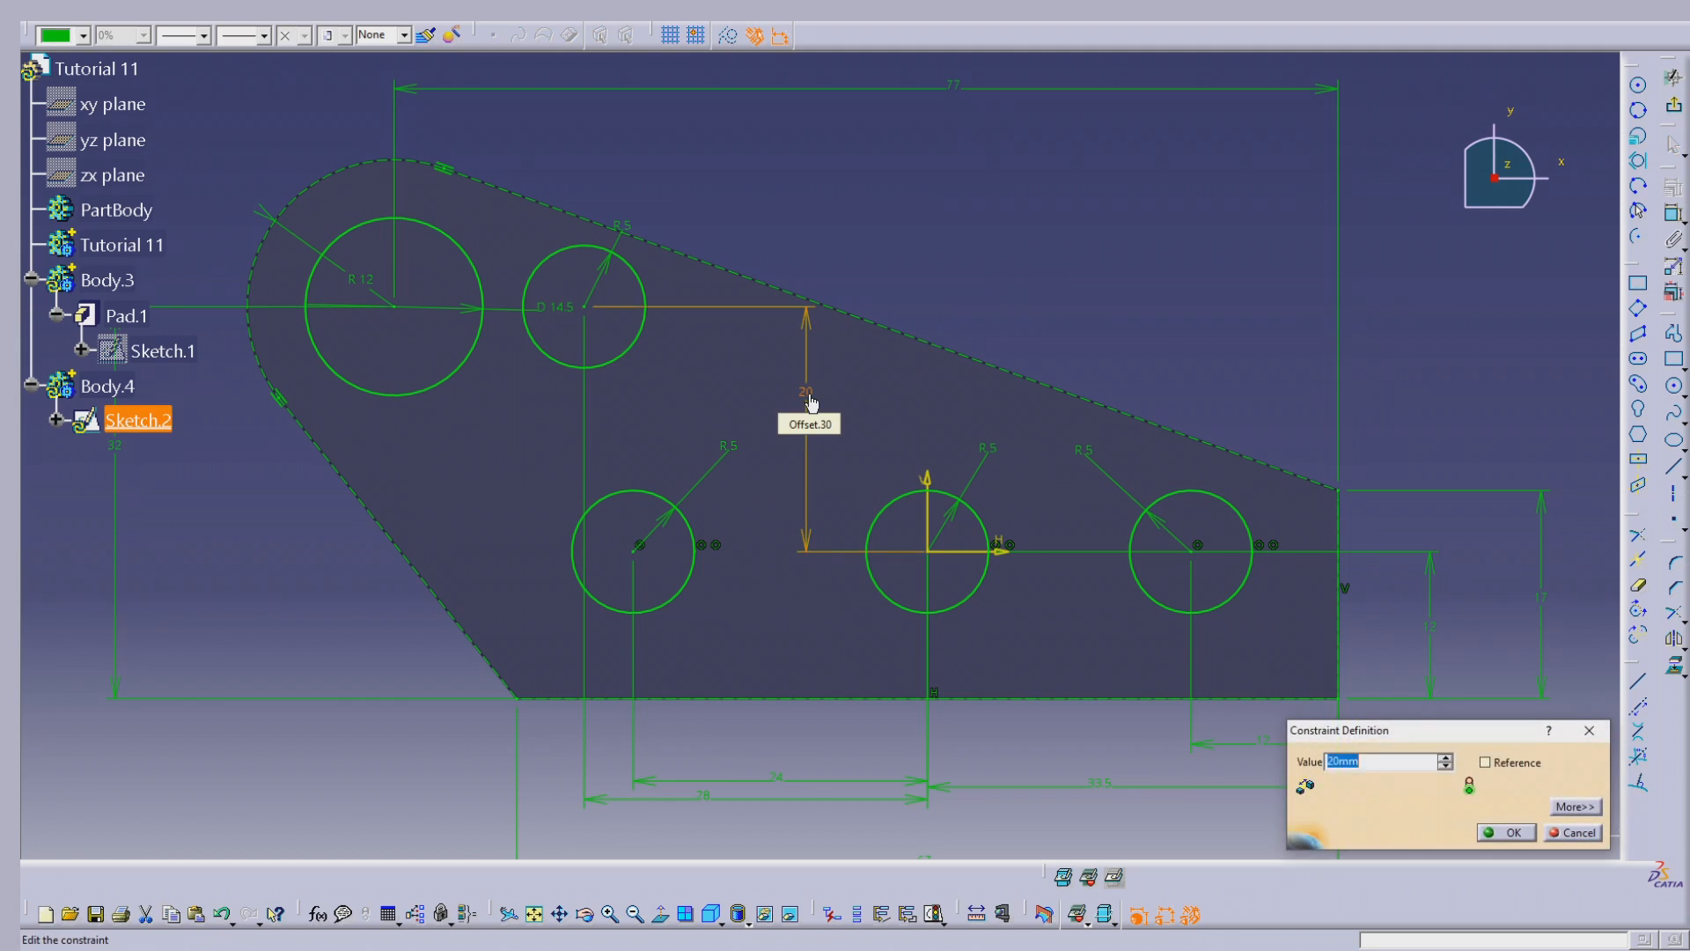
{"action": "key", "text": "Return"}
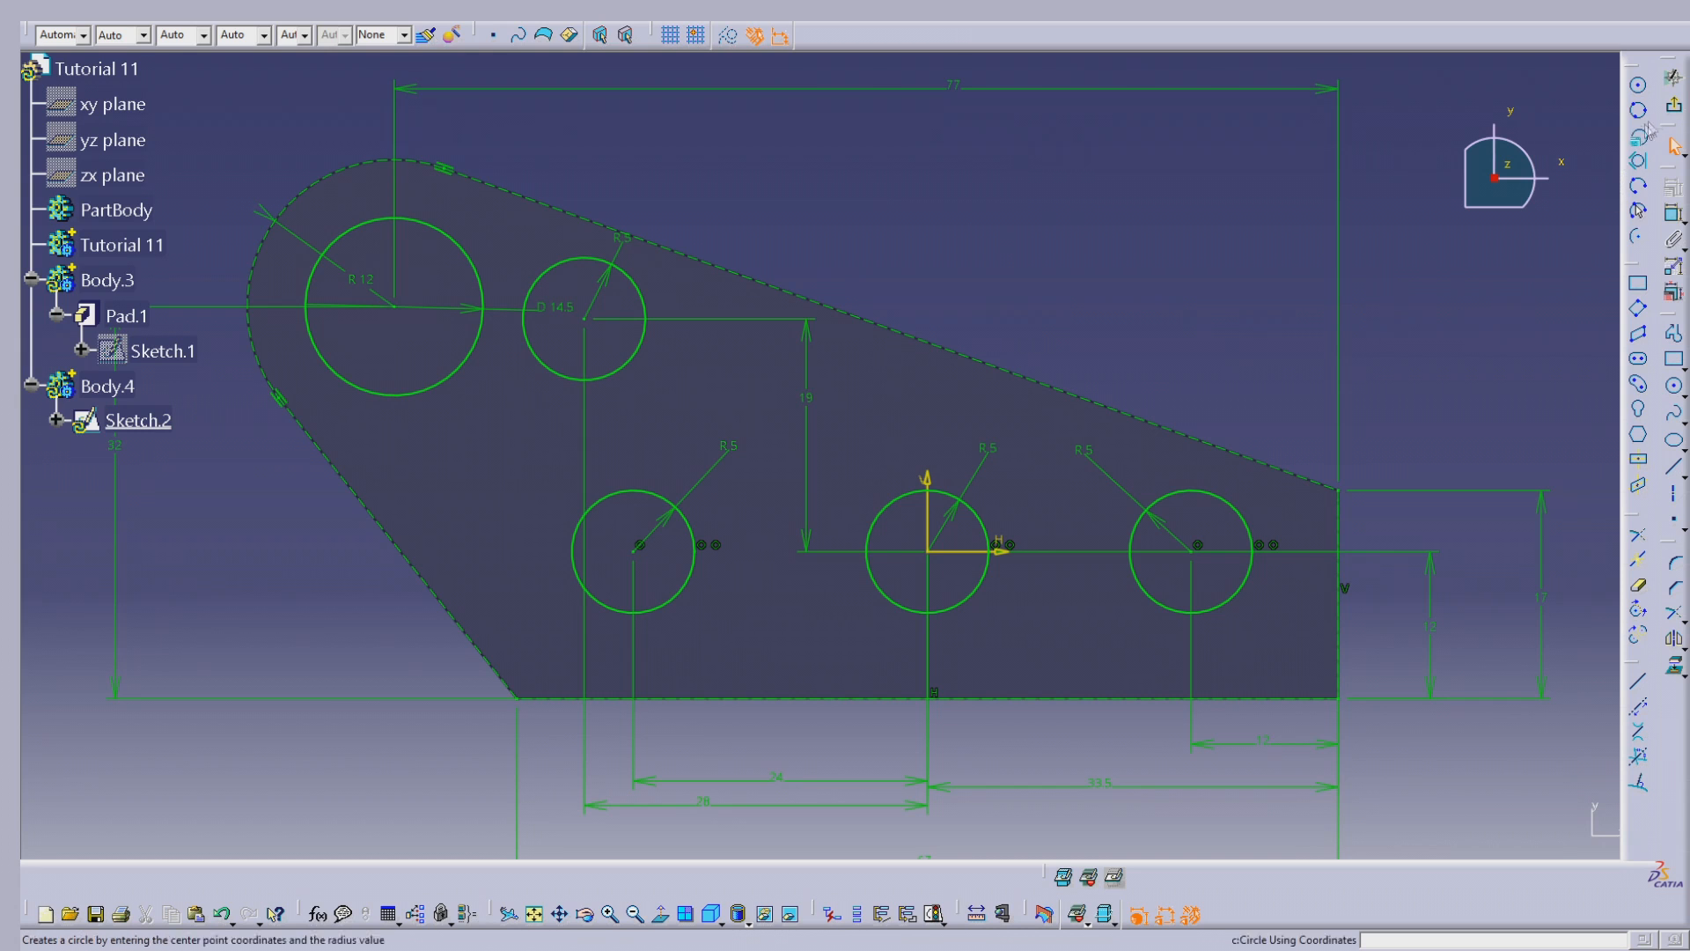
Step: Exit the hole sketch and pad its circles with the first and second limits both set to 15 mm
{"action": "left_click", "coordinate": [1672, 112]}
{"action": "middle_click_drag", "start_coordinate": [813, 338], "coordinate": [792, 208]}
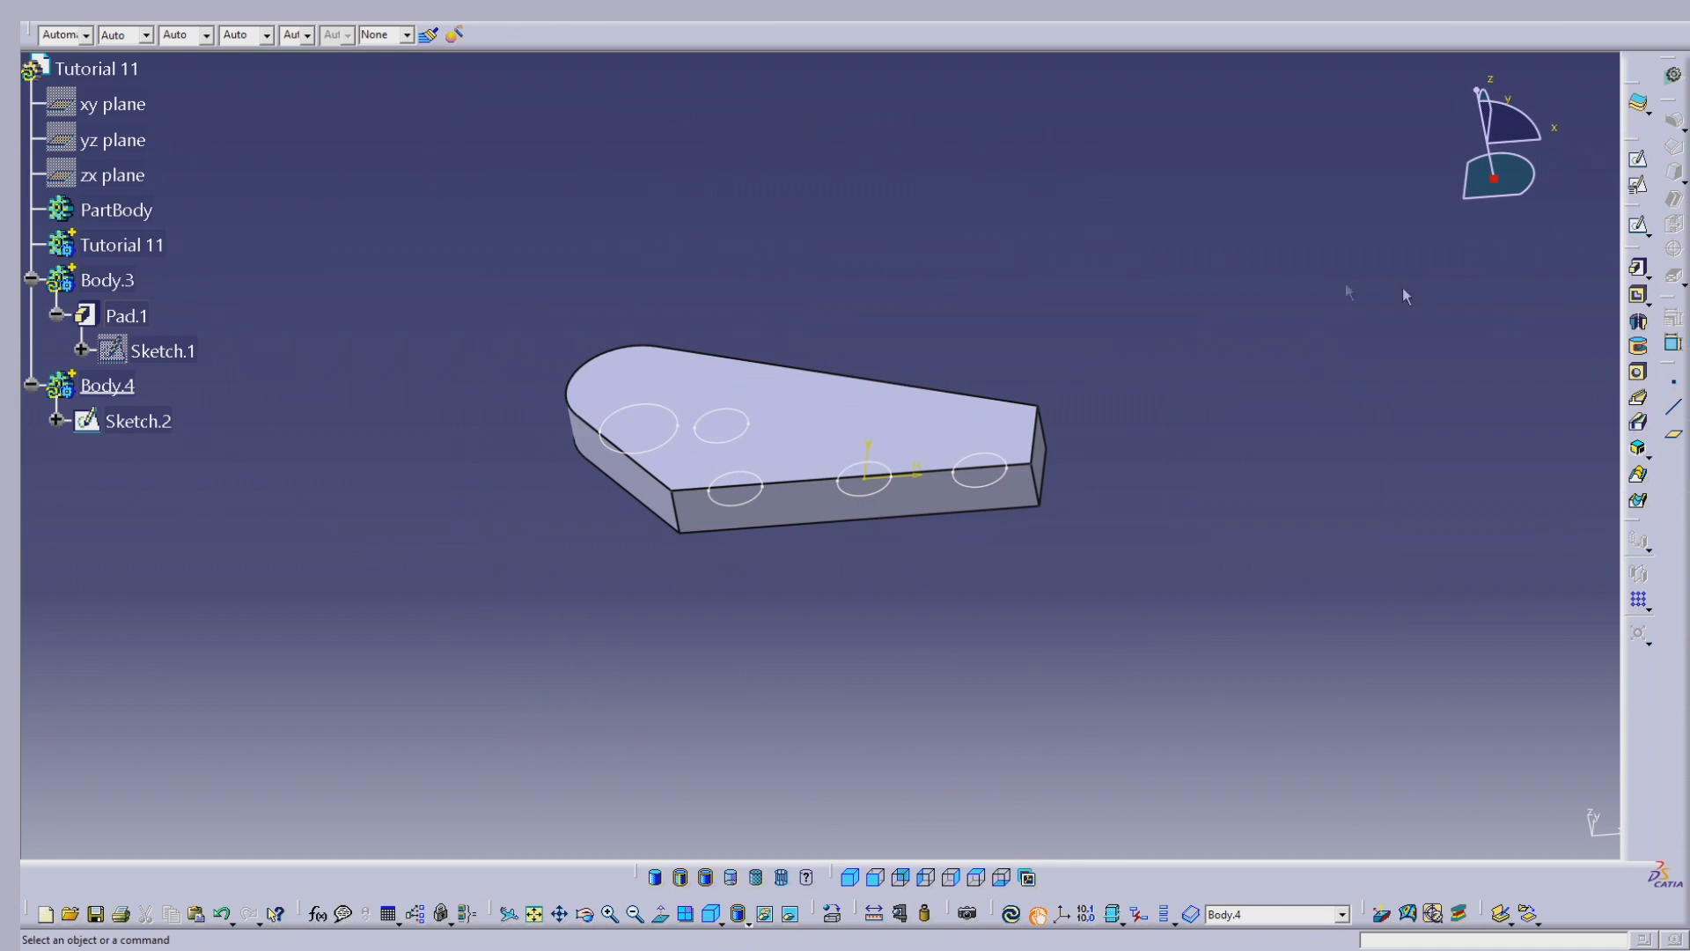
{"action": "left_click", "coordinate": [1639, 269]}
{"action": "left_click", "coordinate": [167, 426]}
{"action": "middle_click_drag", "start_coordinate": [807, 630], "coordinate": [795, 349]}
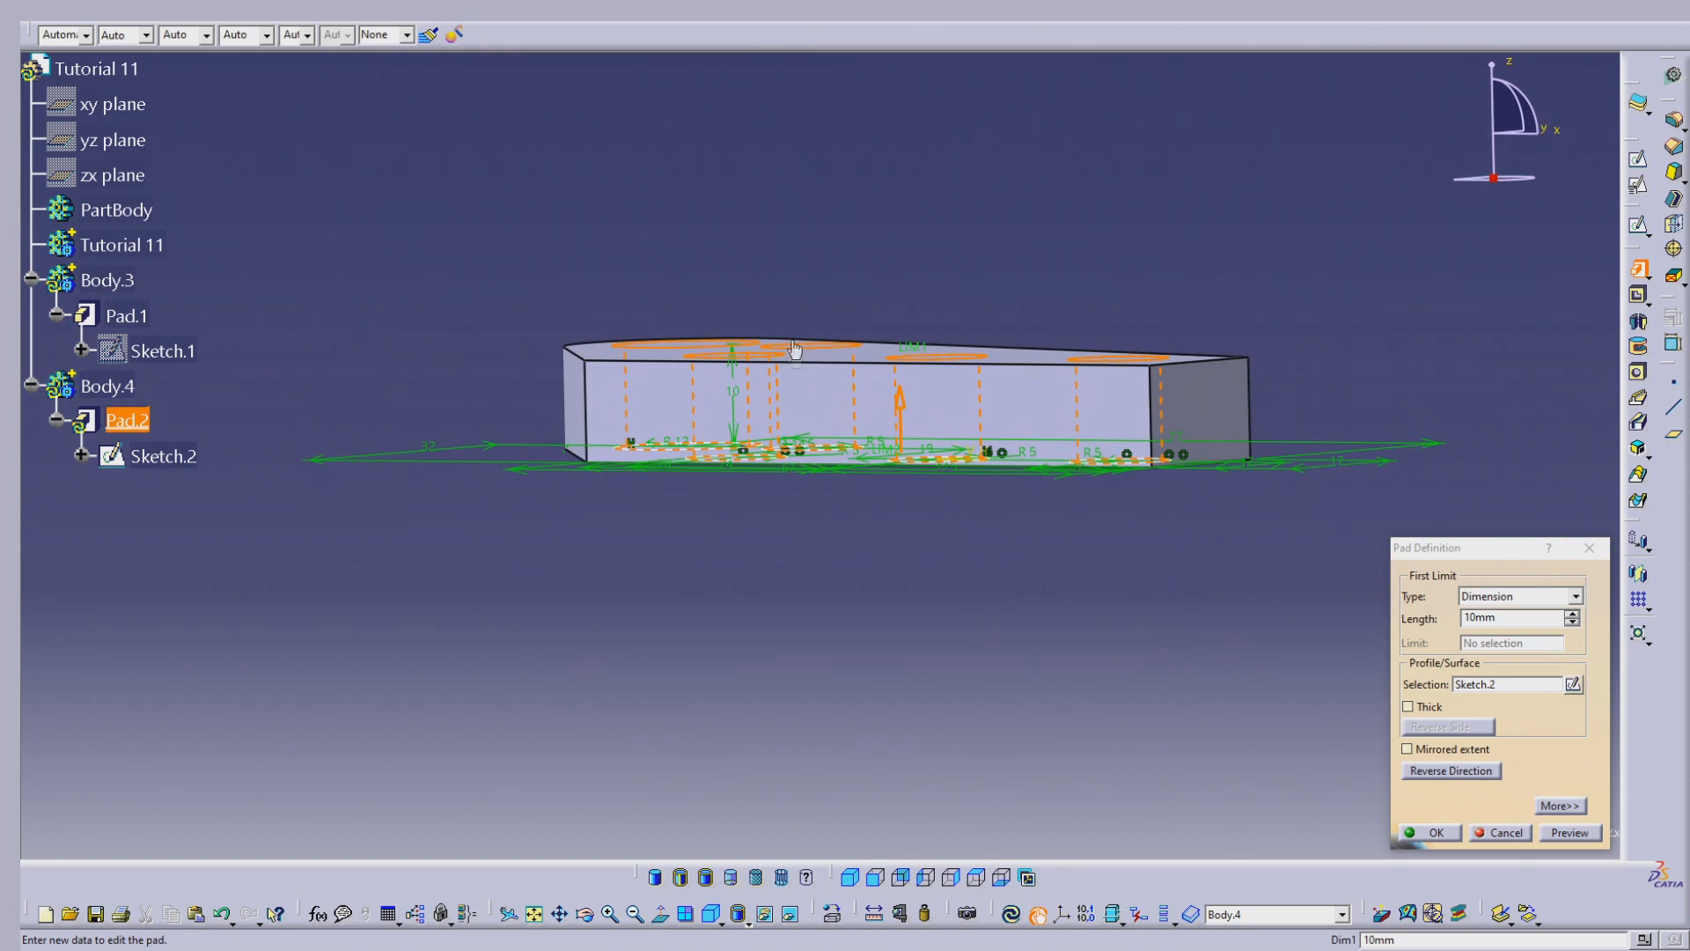
{"action": "middle_click_drag", "start_coordinate": [1083, 412], "coordinate": [1100, 427]}
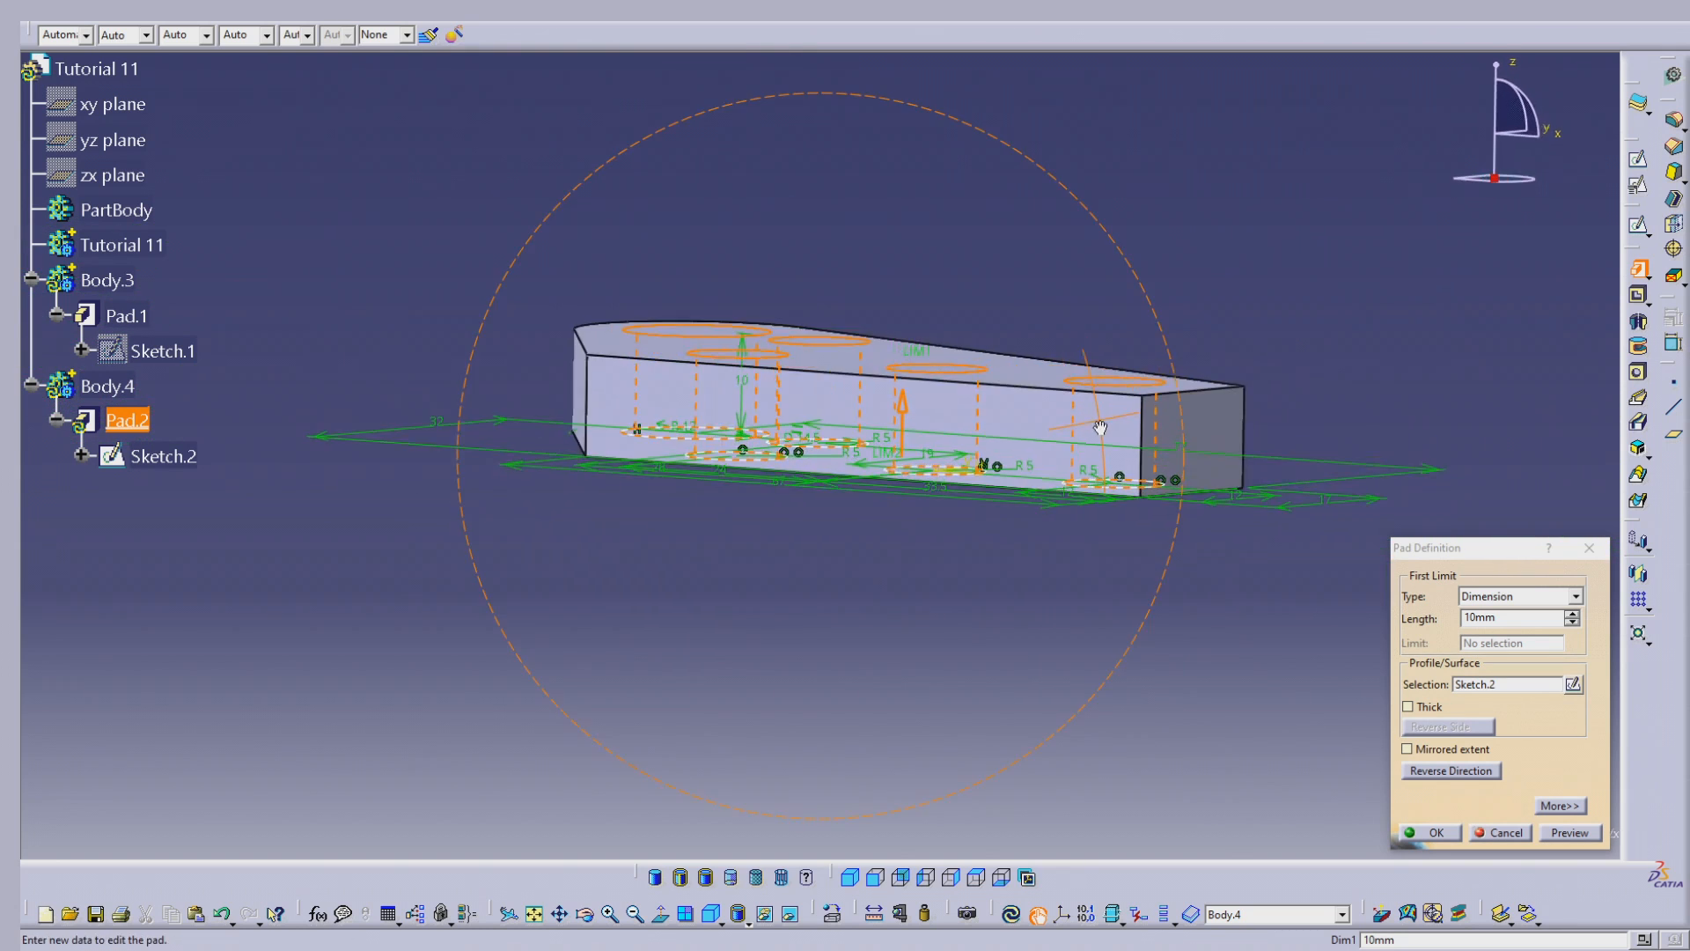
{"action": "left_click", "coordinate": [1557, 807]}
{"action": "double_click", "coordinate": [1321, 617]}
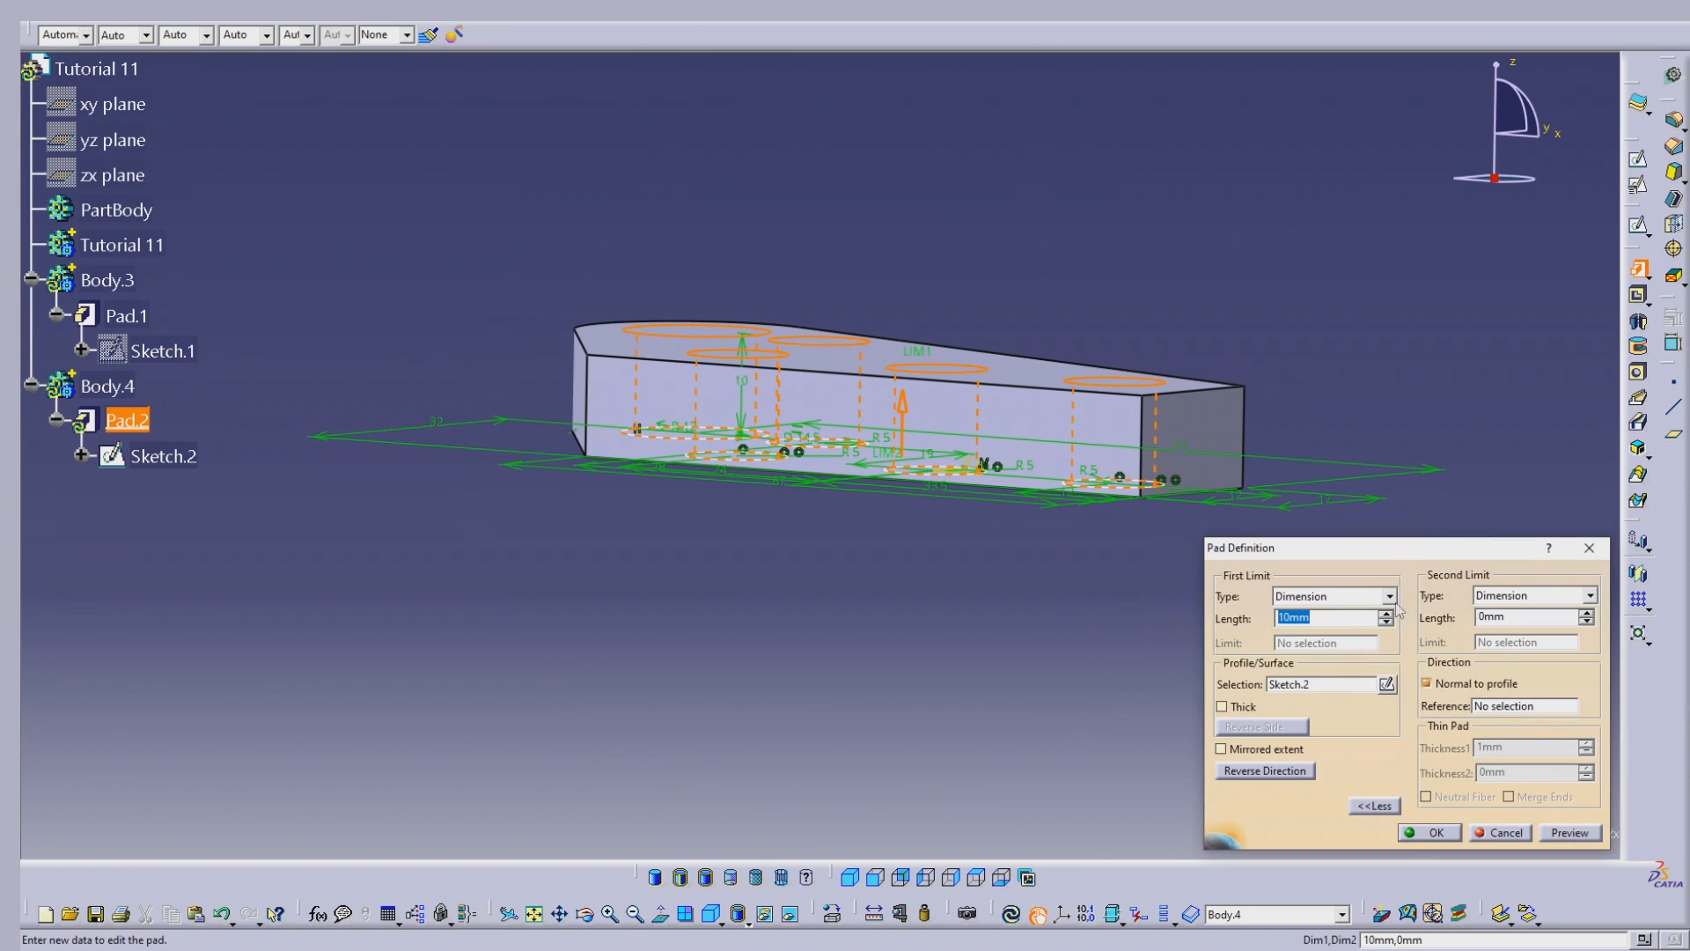
{"action": "type", "text": "15"}
{"action": "key", "text": "Tab"}
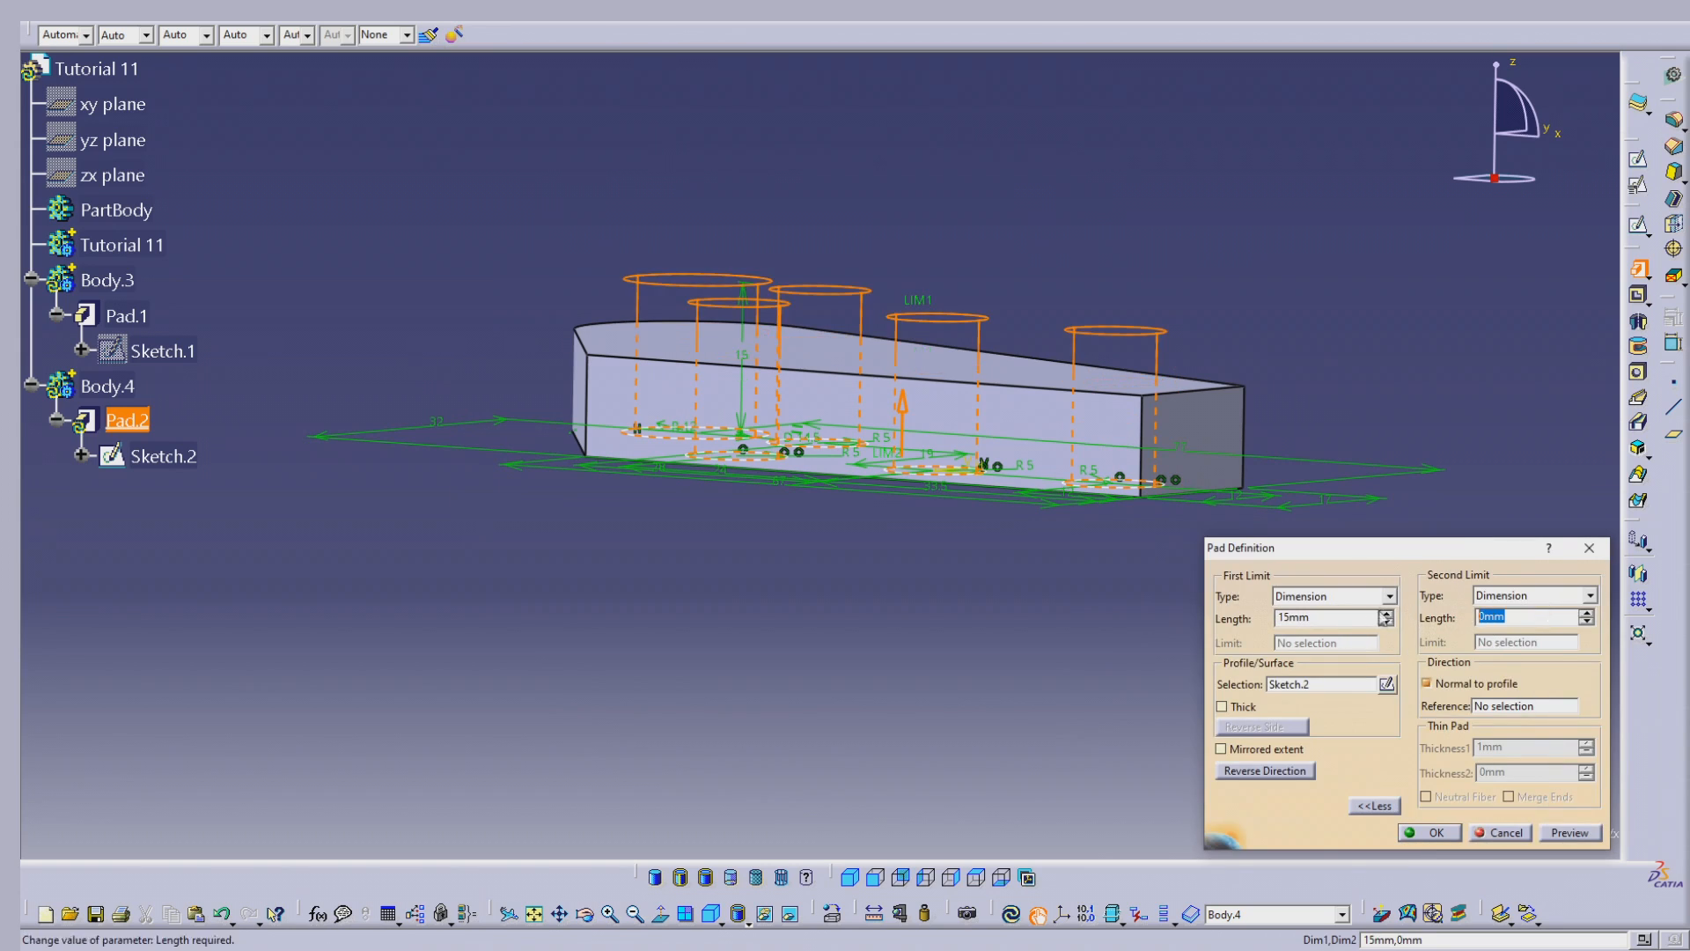
{"action": "type", "text": "15"}
{"action": "key", "text": "Return"}
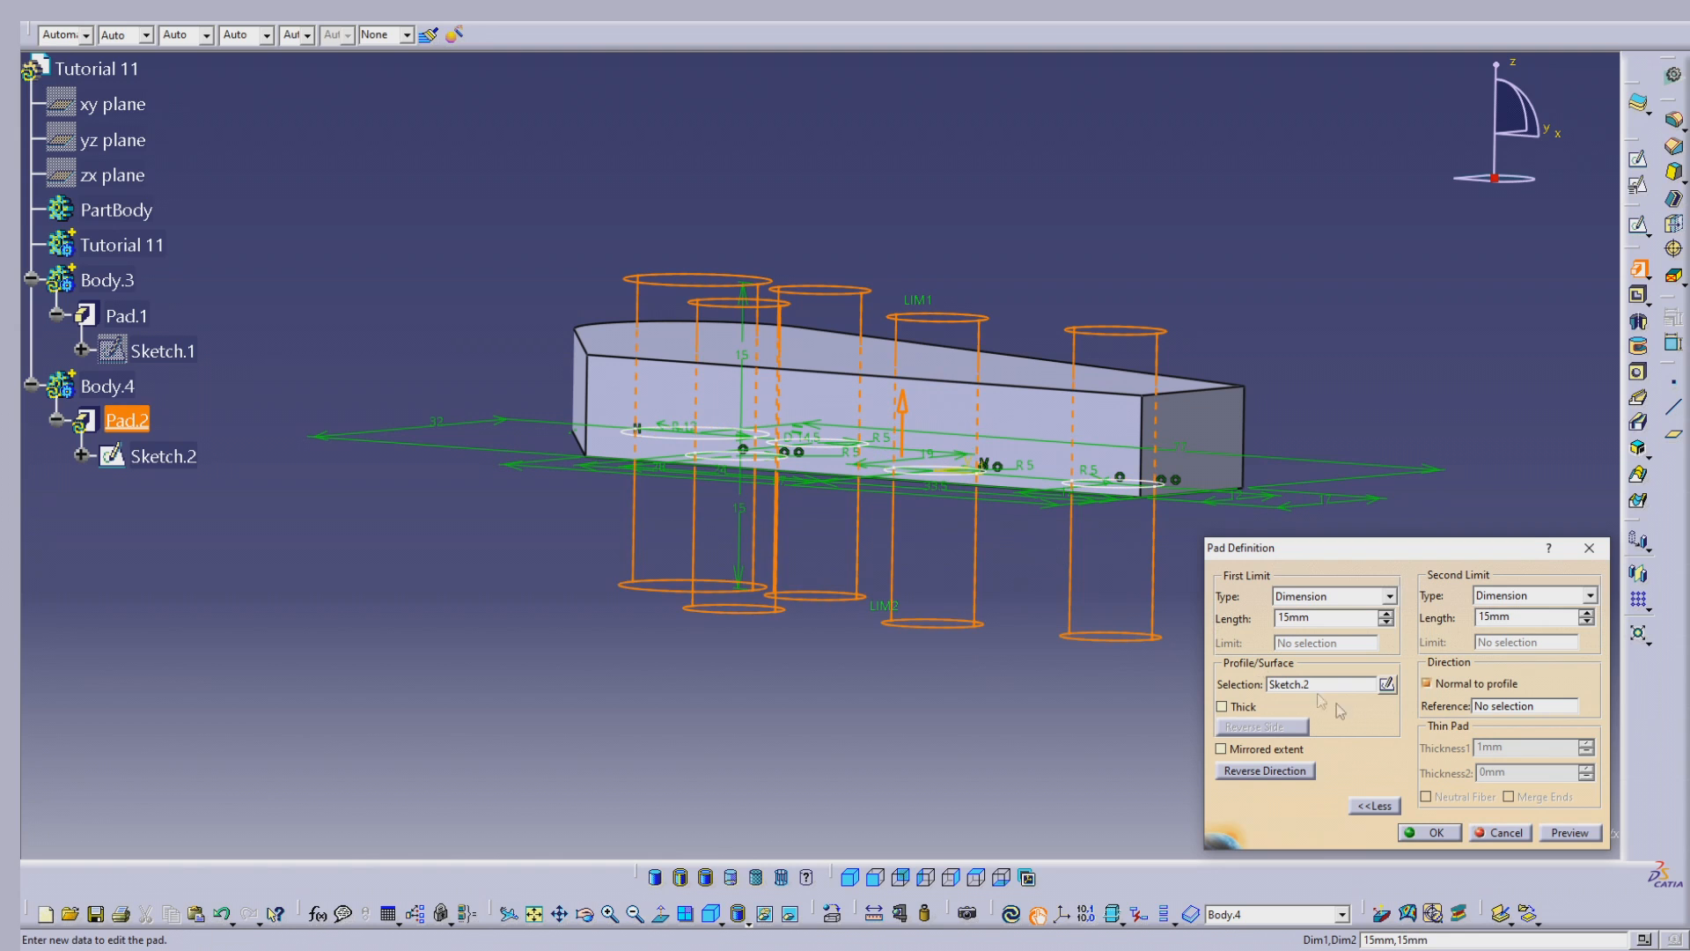
{"action": "left_click", "coordinate": [1571, 833]}
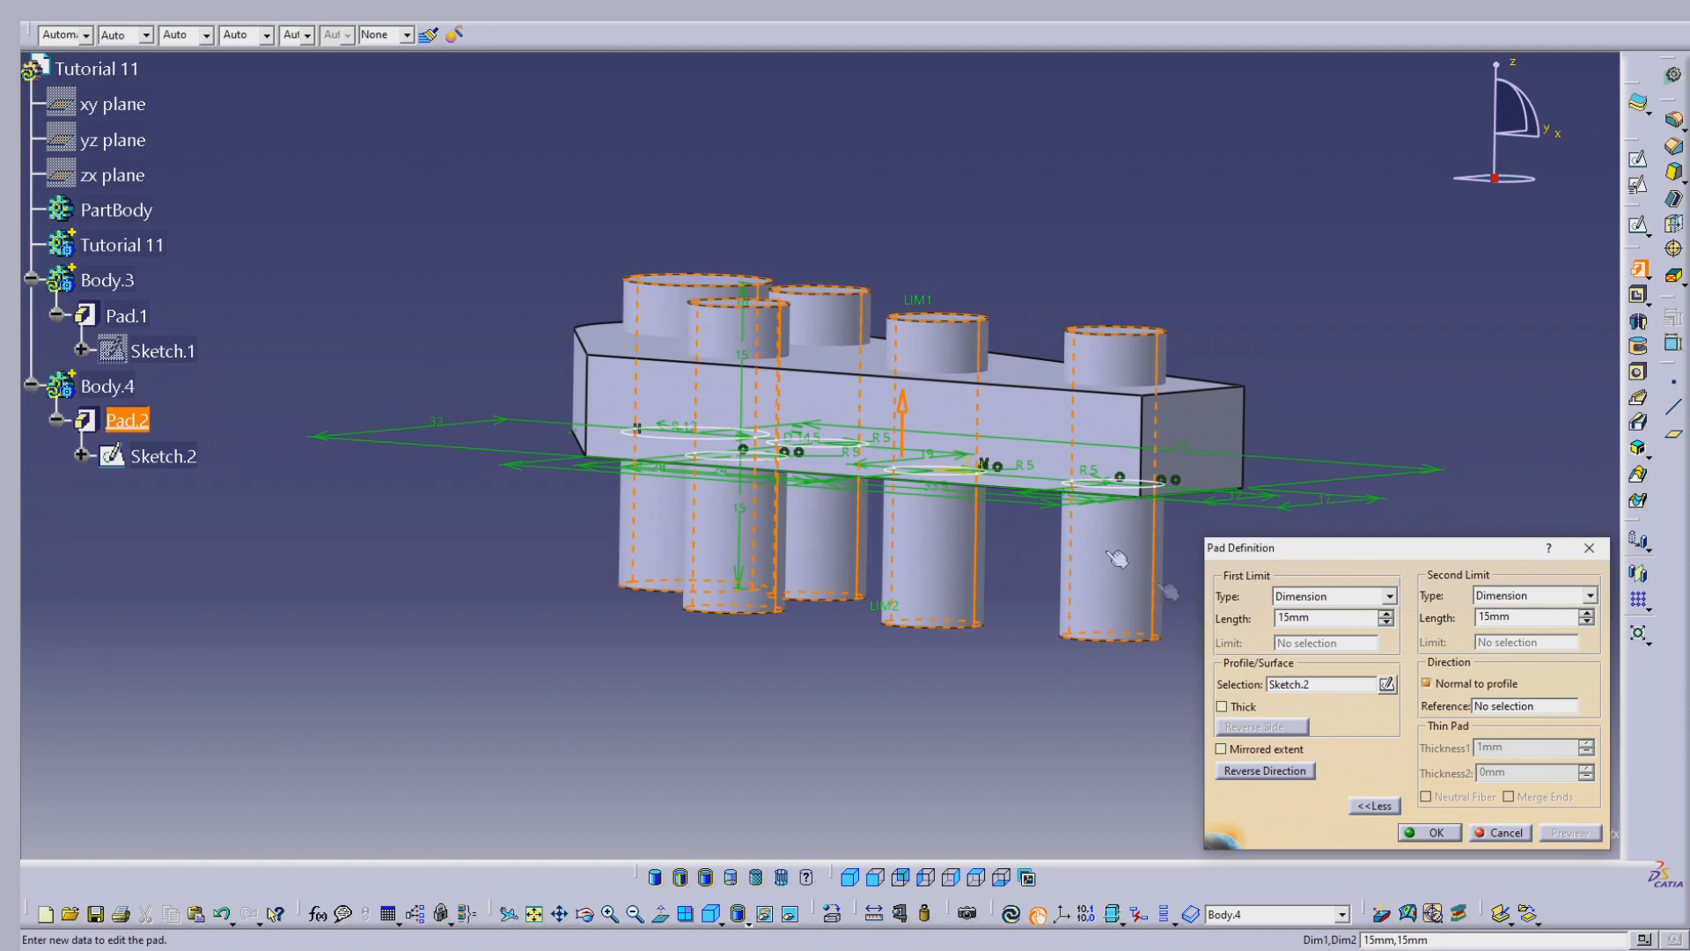
{"action": "left_click", "coordinate": [1437, 833]}
Step: Define the Tutorial 11 body as the in-work object
{"action": "middle_click_drag", "start_coordinate": [757, 399], "coordinate": [798, 400]}
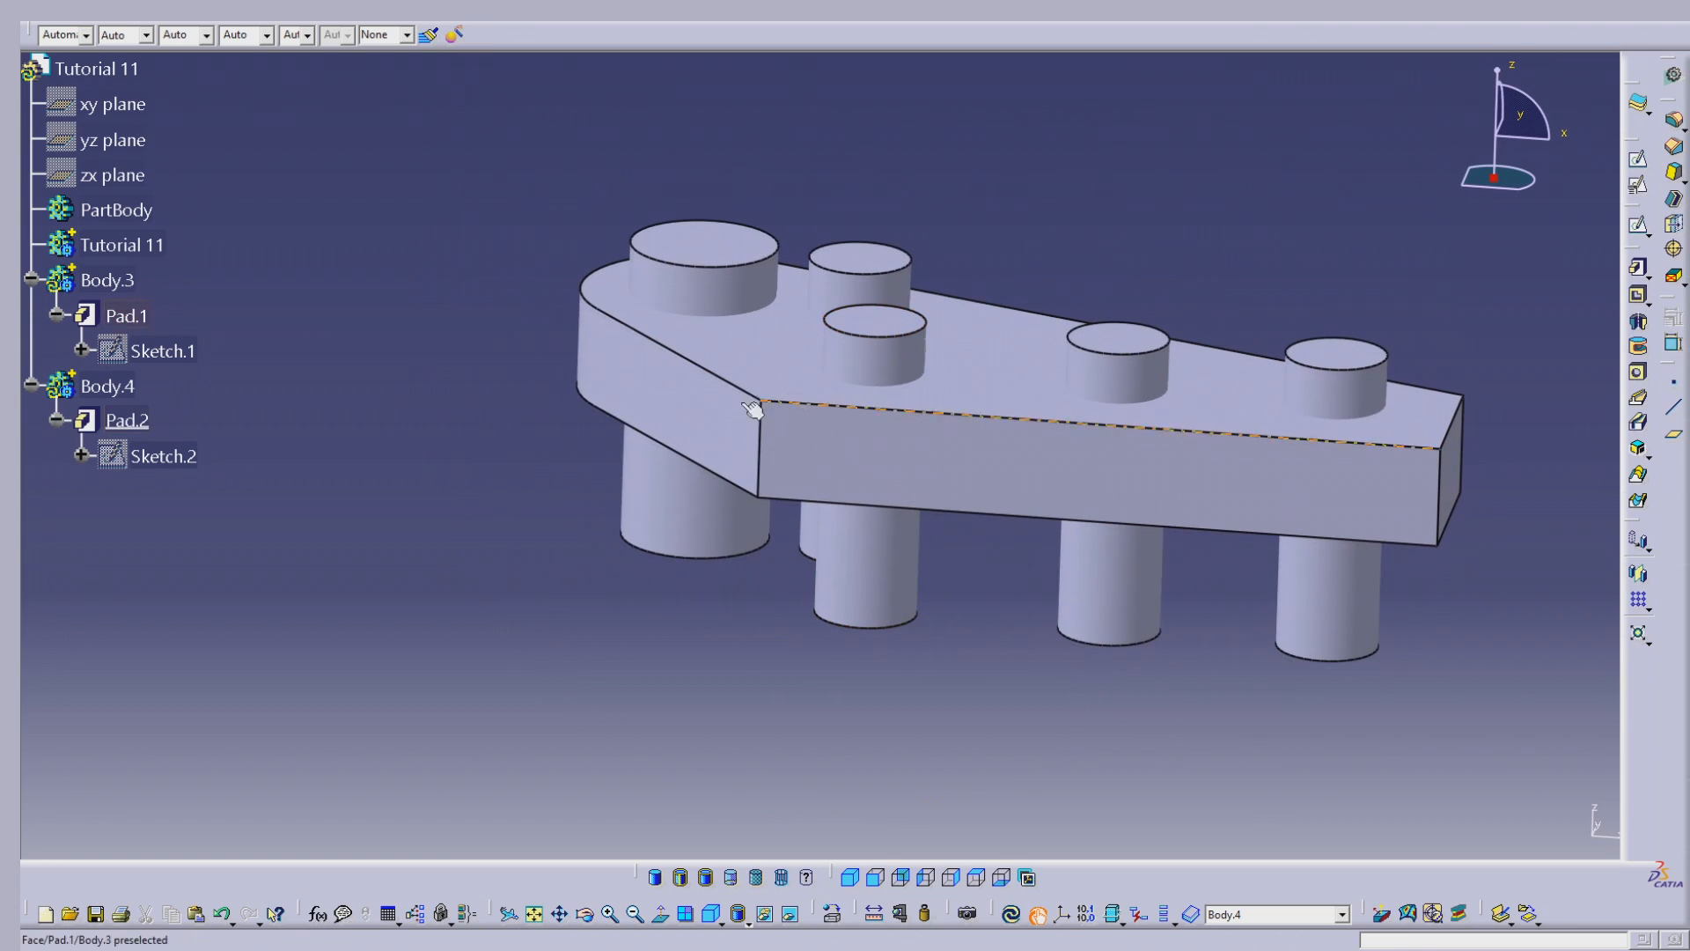
{"action": "left_click", "coordinate": [132, 244]}
{"action": "right_click", "coordinate": [134, 246]}
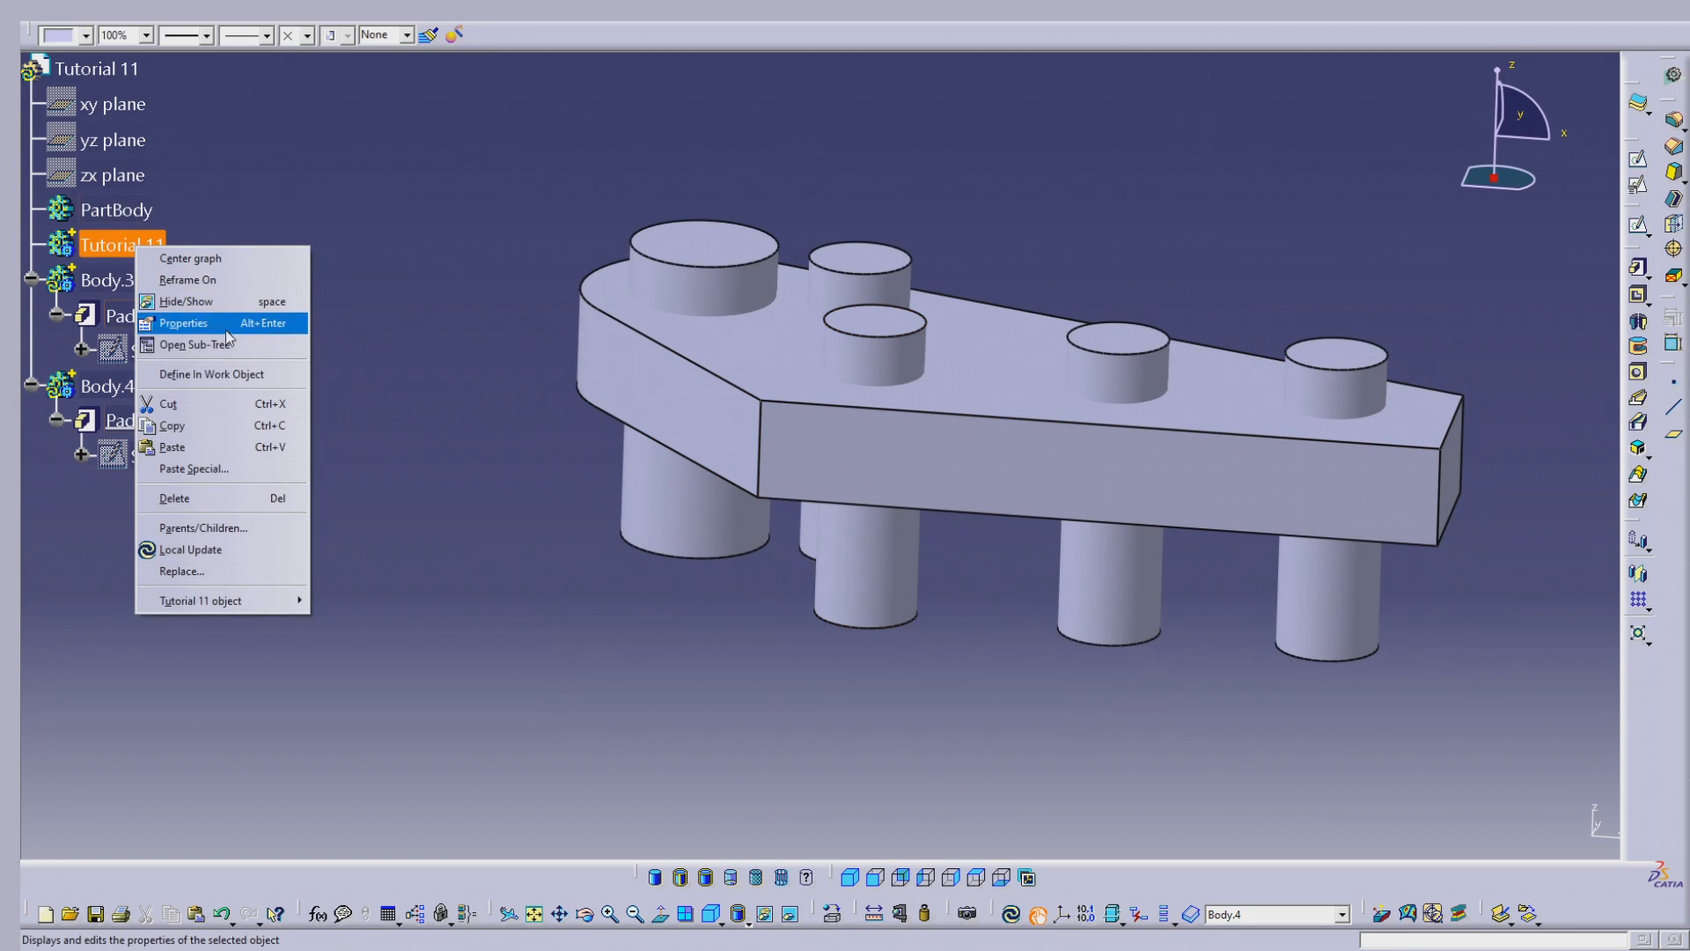
{"action": "left_click", "coordinate": [212, 374]}
Step: Add Body.3, the plate body, to the Tutorial 11 body with the Boolean Add operation
{"action": "left_click", "coordinate": [113, 281]}
{"action": "right_click", "coordinate": [116, 289]}
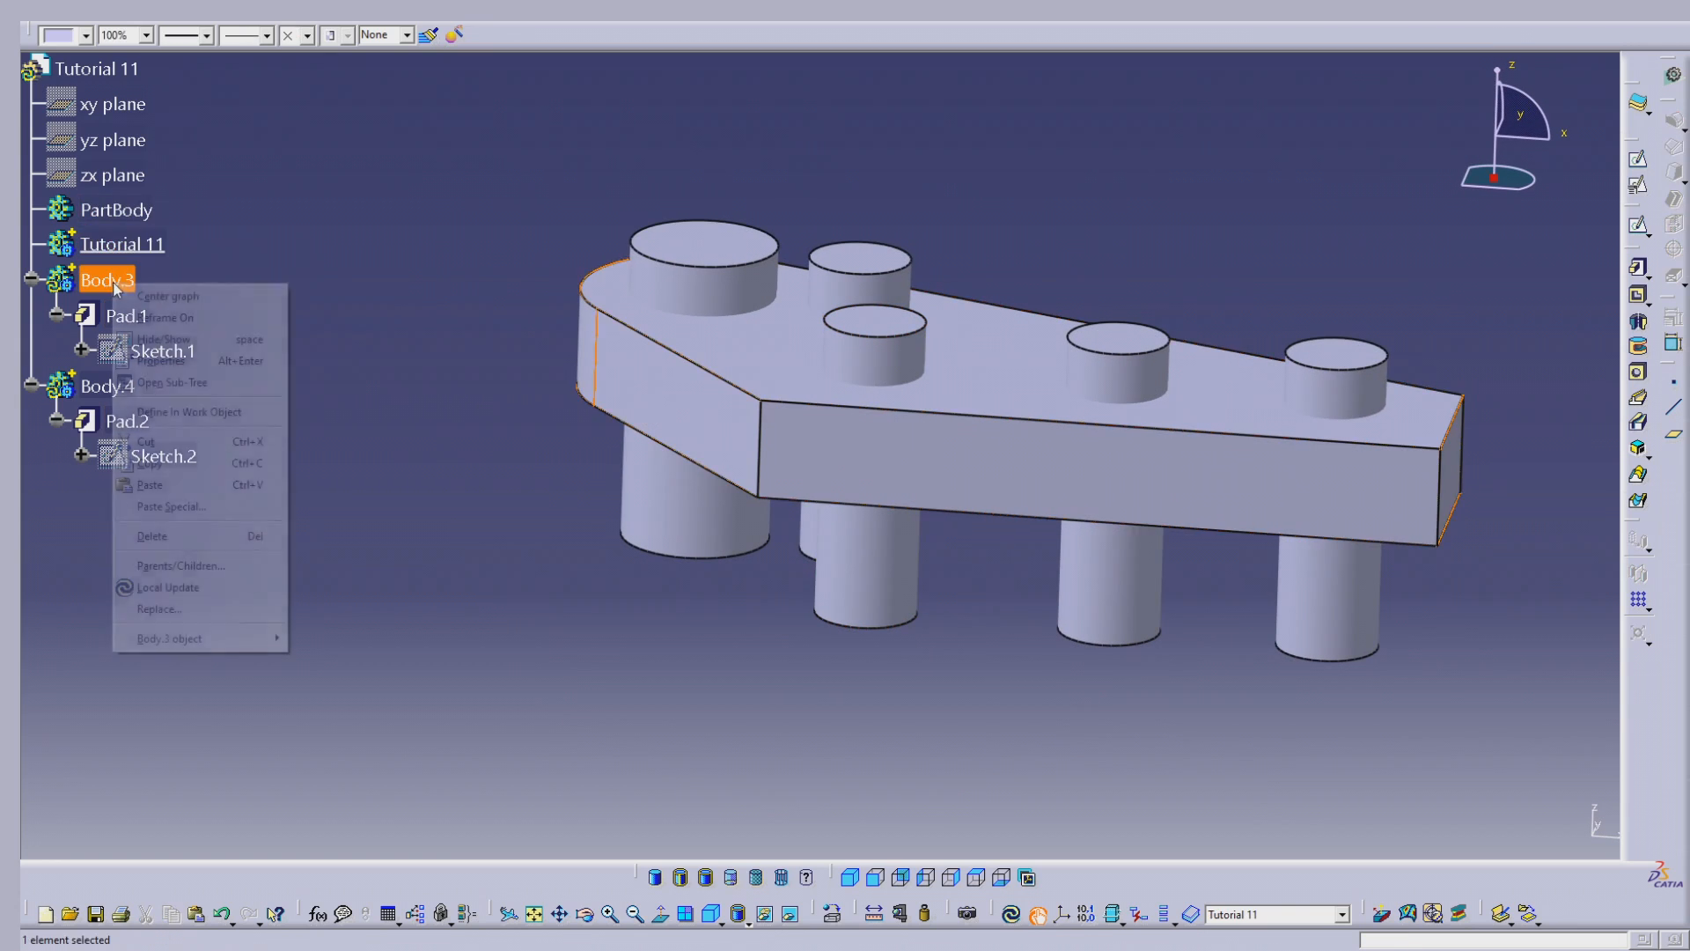
{"action": "mouse_move", "coordinate": [220, 639]}
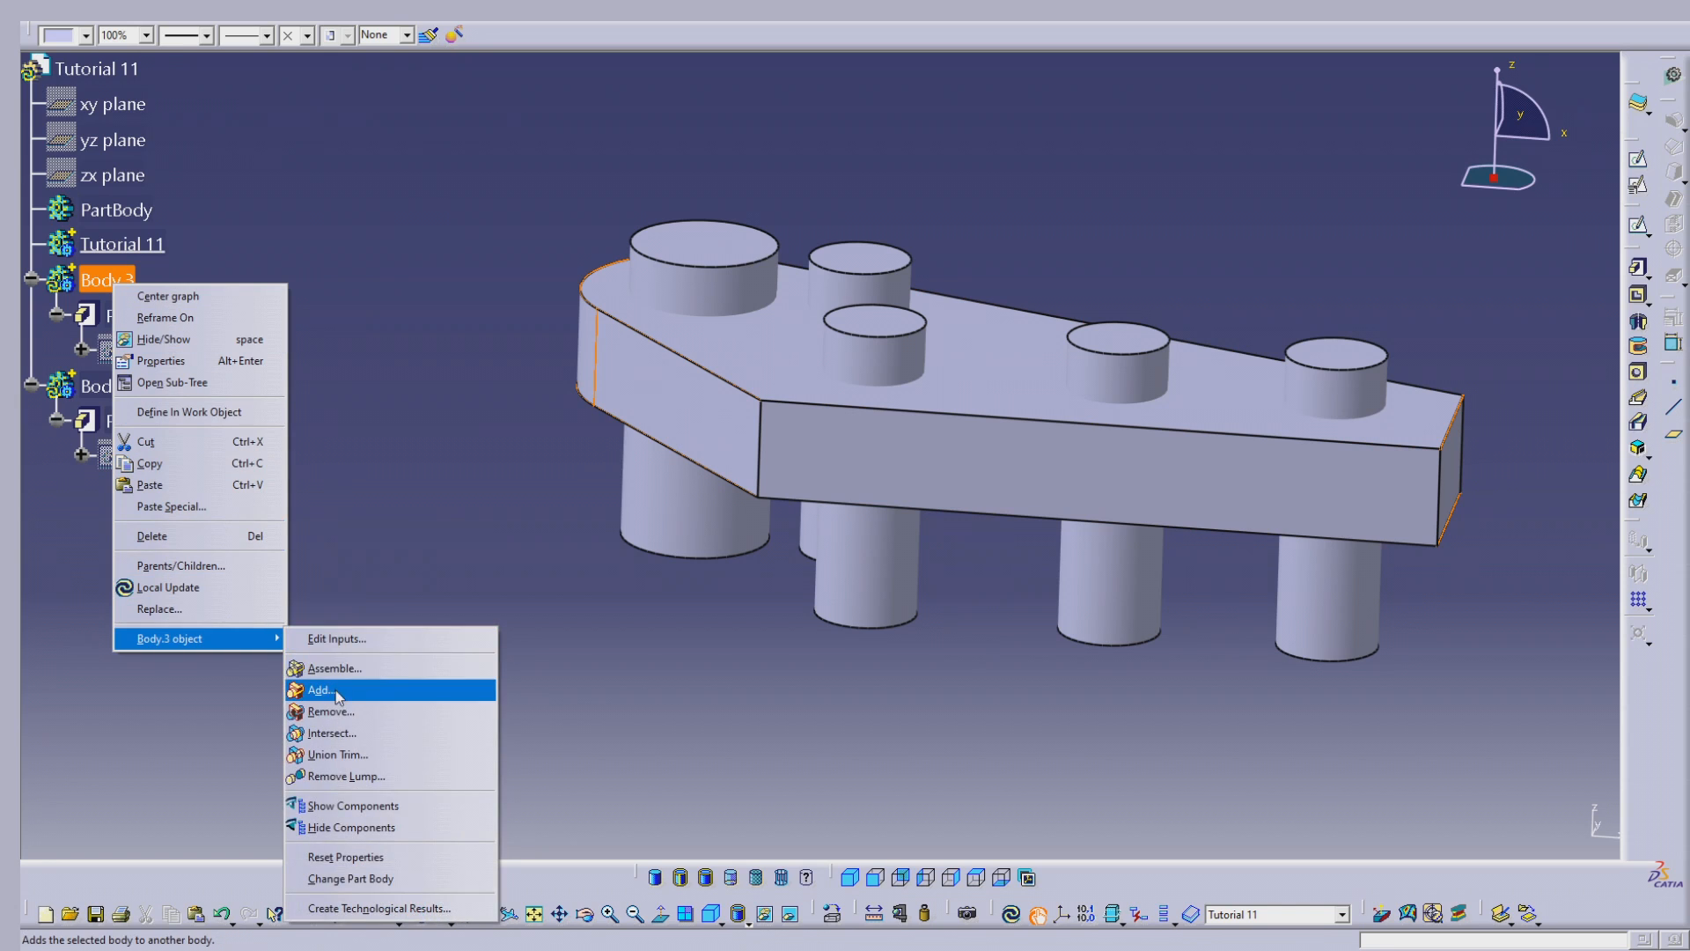
{"action": "left_click", "coordinate": [322, 691]}
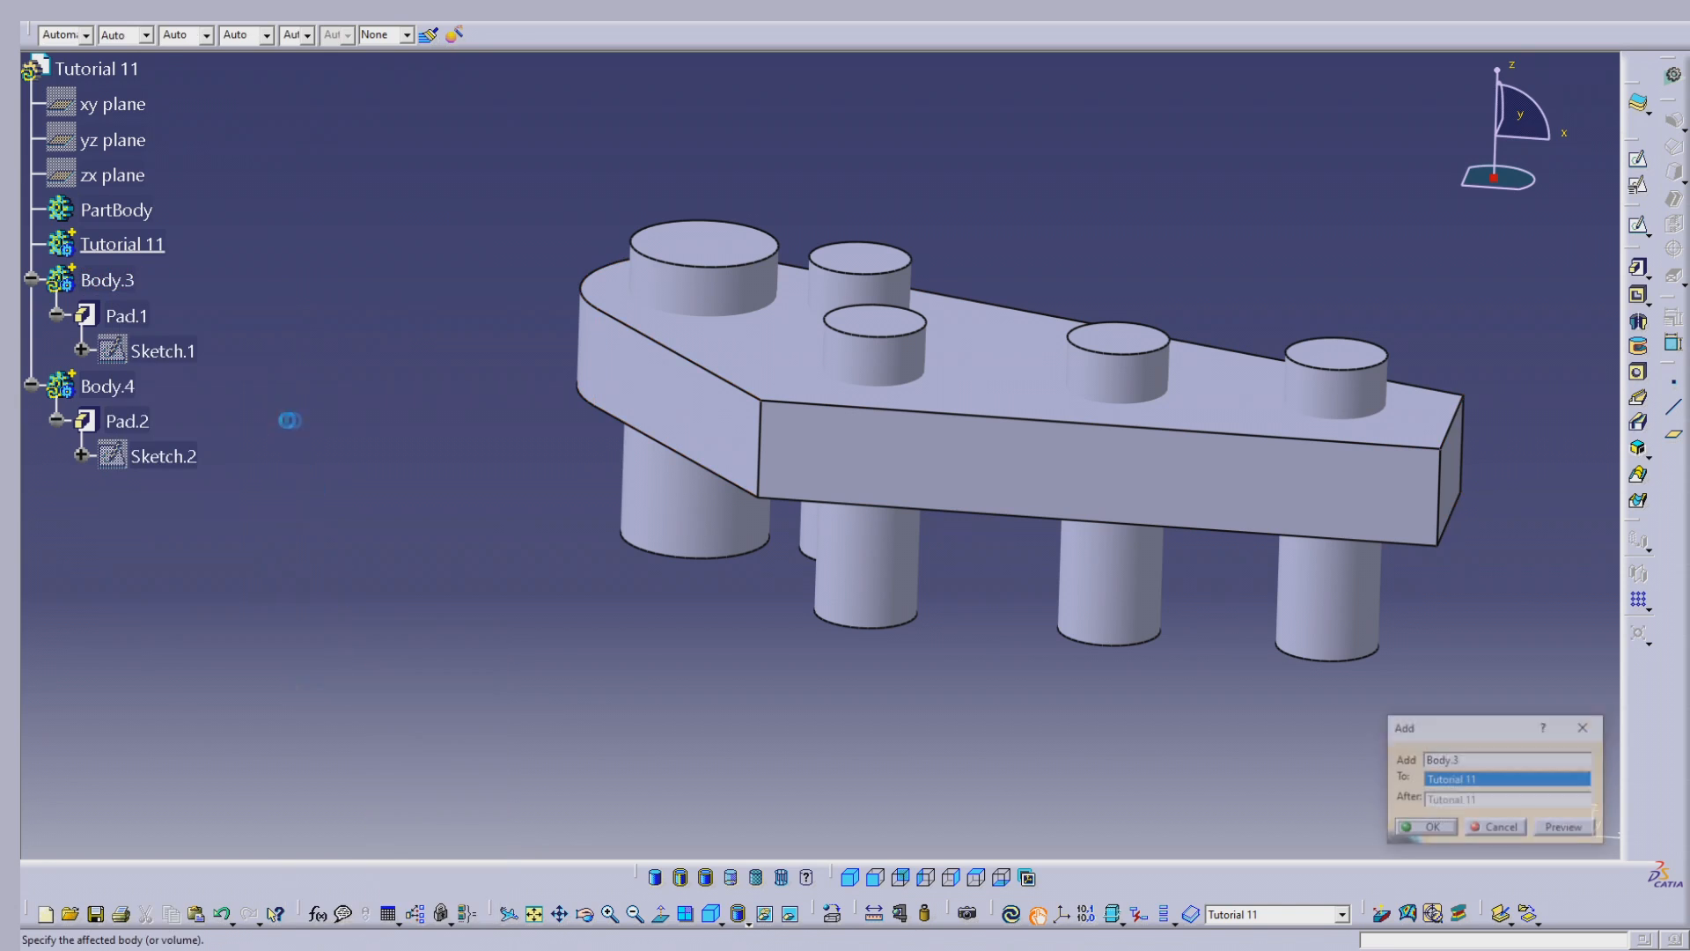
{"action": "left_click", "coordinate": [1411, 820]}
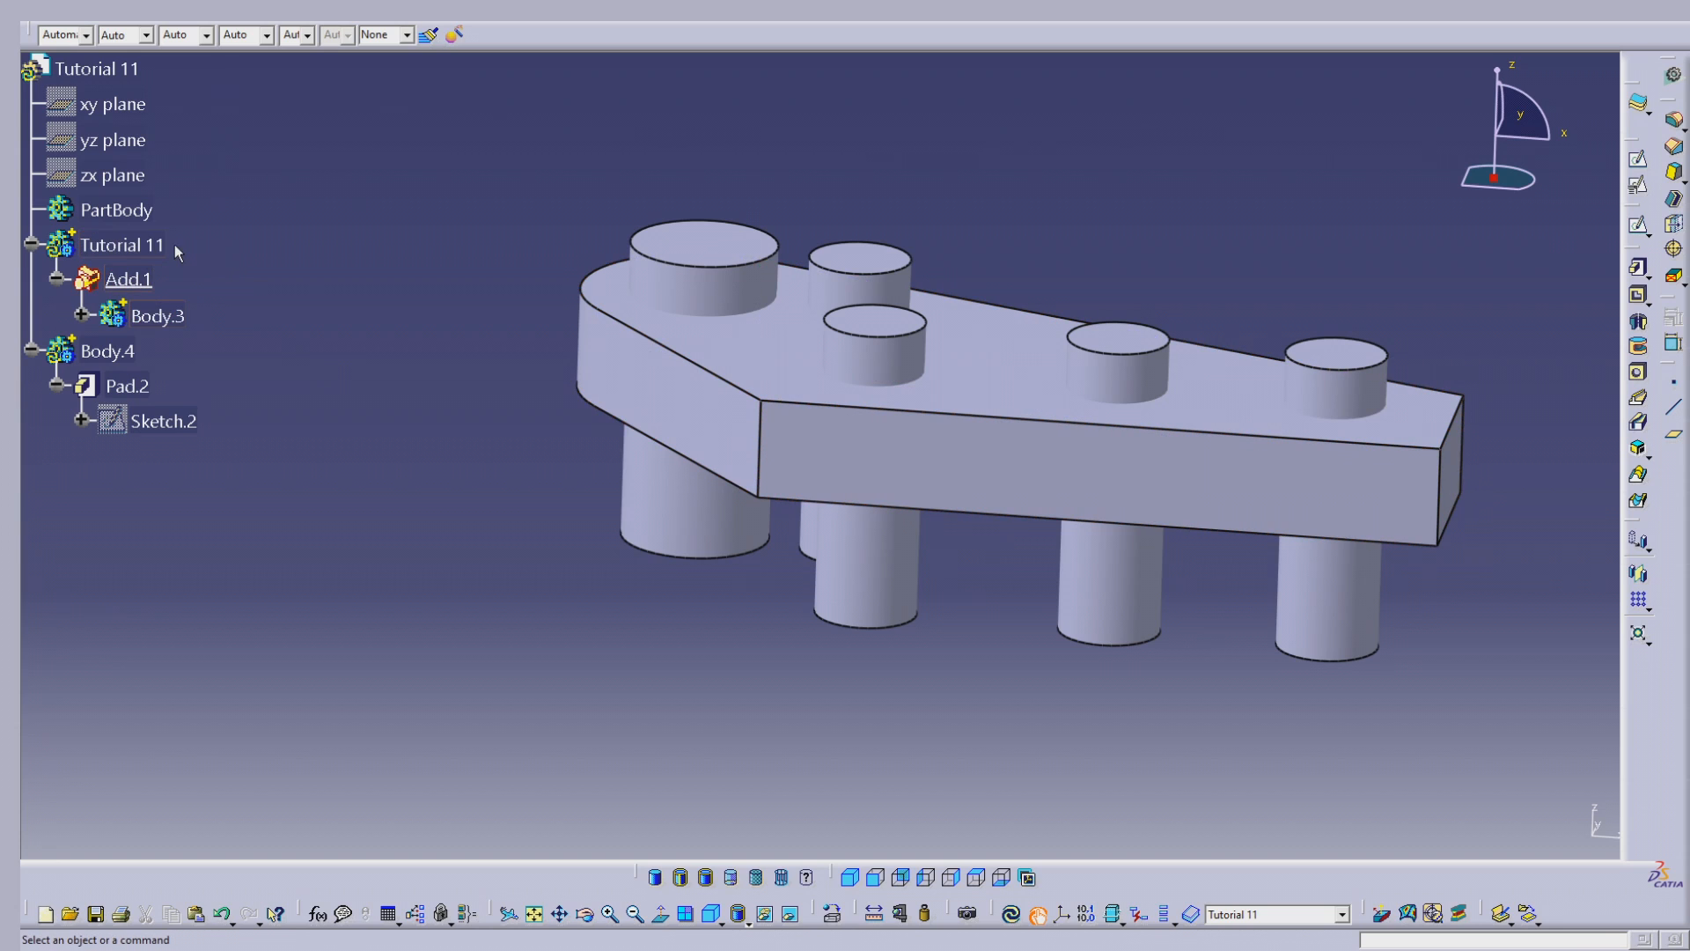
Step: Define the Tutorial 11 body as in-work object and remove Body.4's cylinders from it with the Boolean Remove operation
{"action": "right_click", "coordinate": [124, 242]}
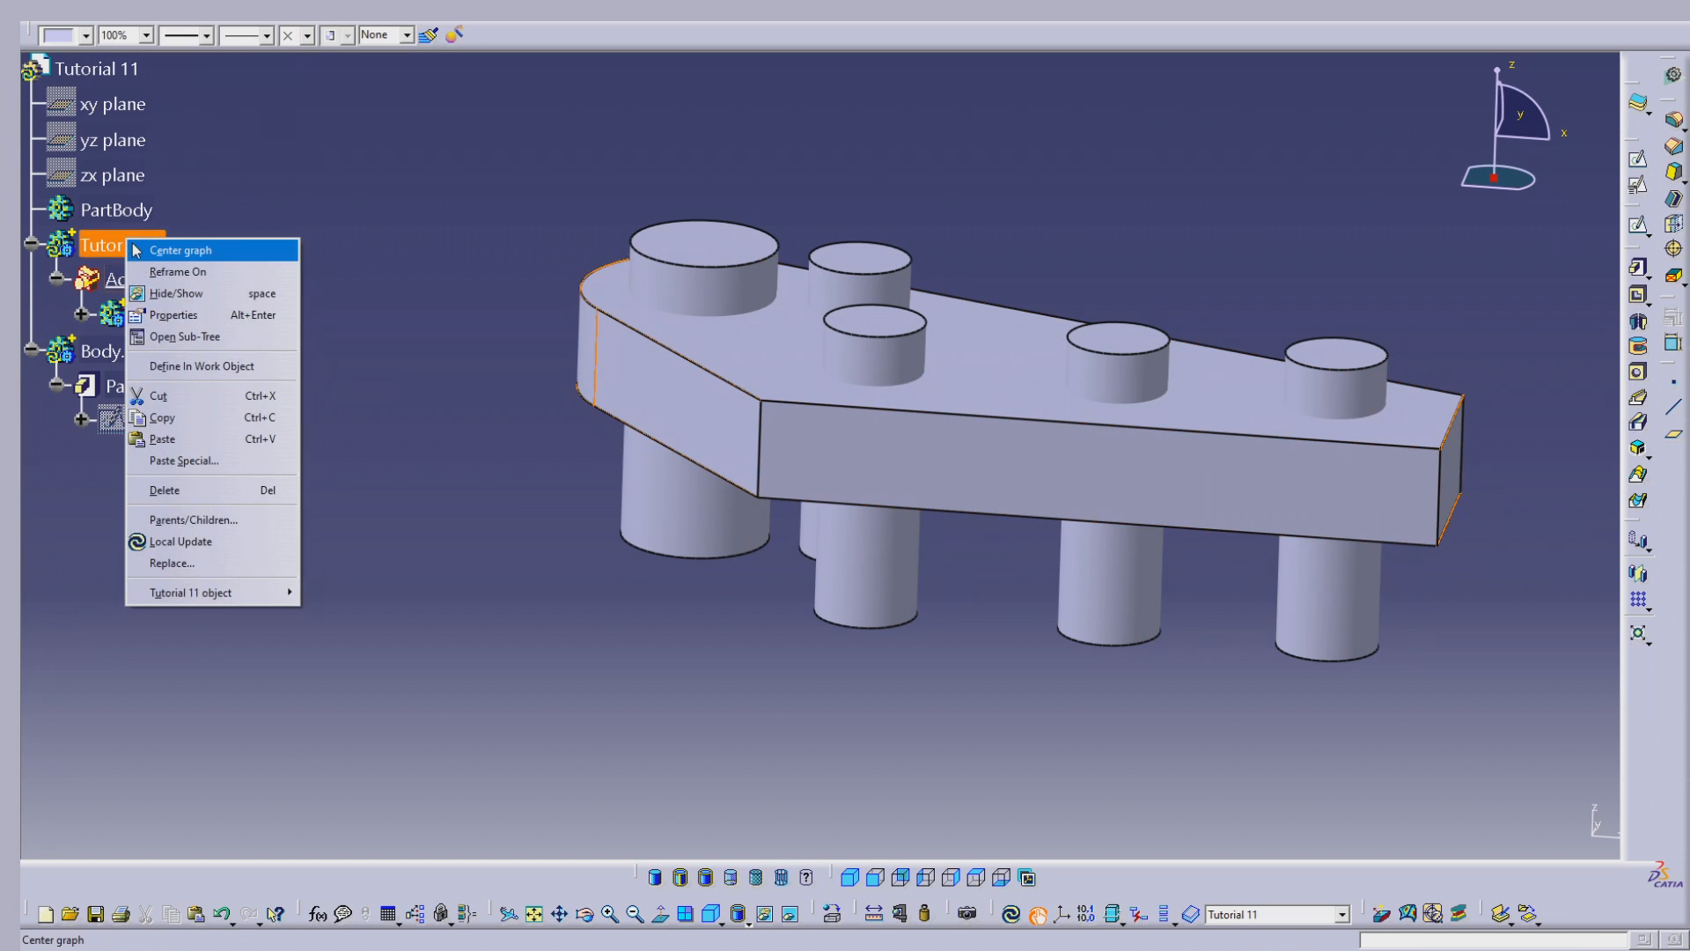
{"action": "left_click", "coordinate": [216, 365]}
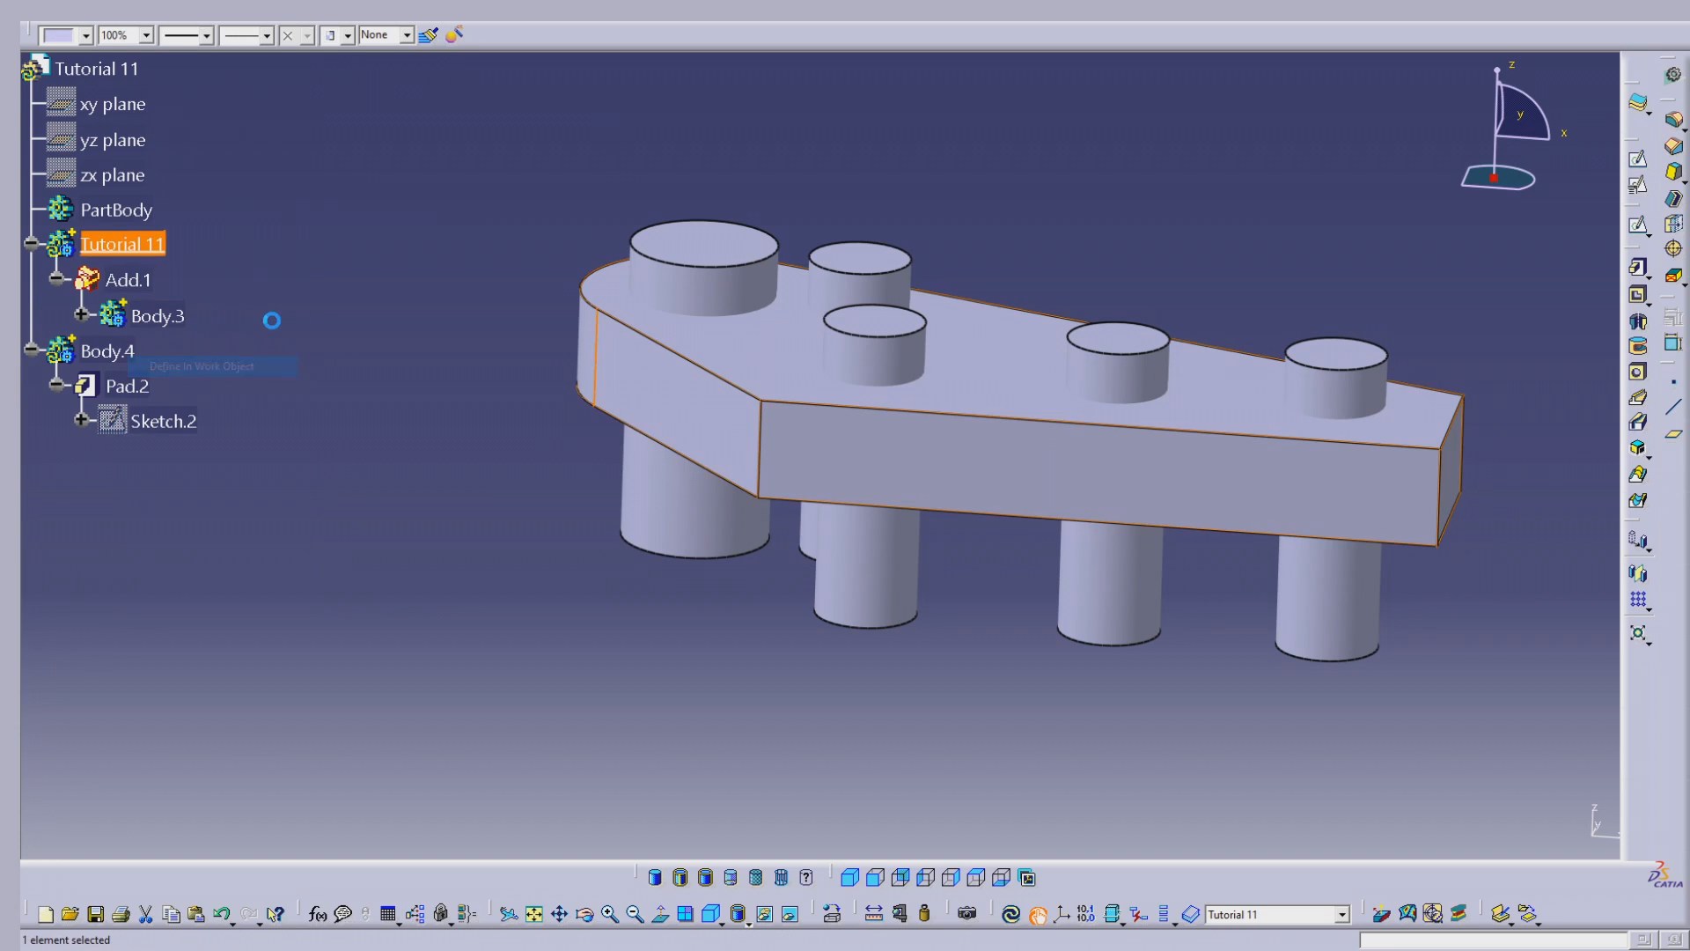
{"action": "right_click", "coordinate": [119, 352]}
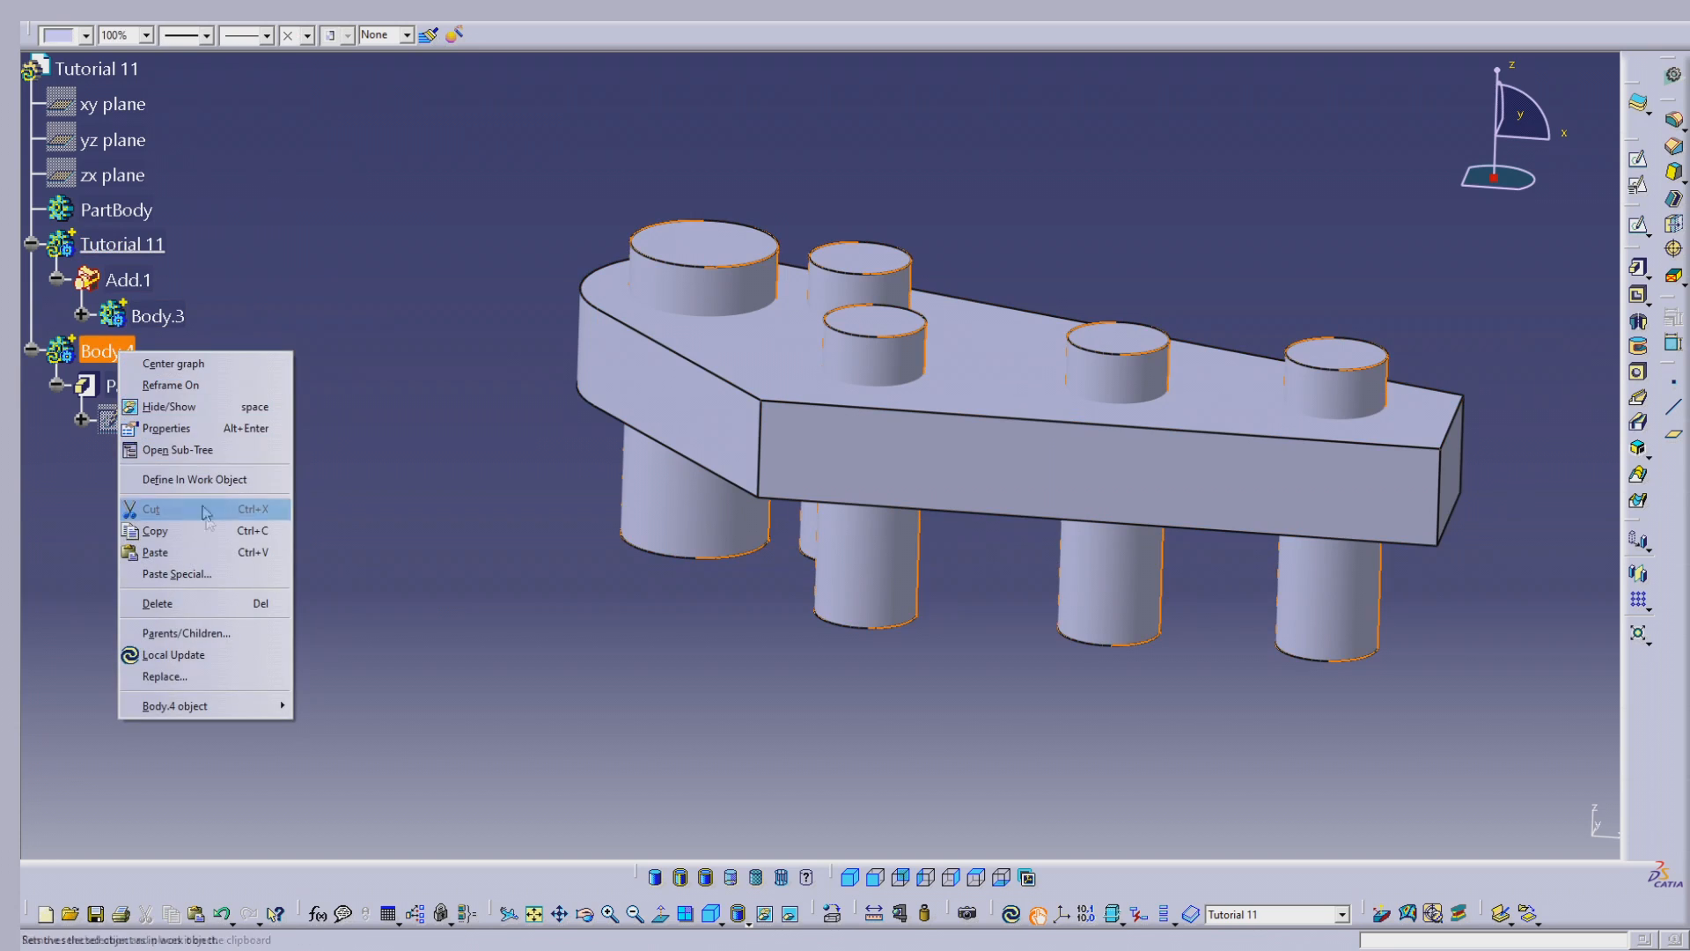
{"action": "mouse_move", "coordinate": [255, 706]}
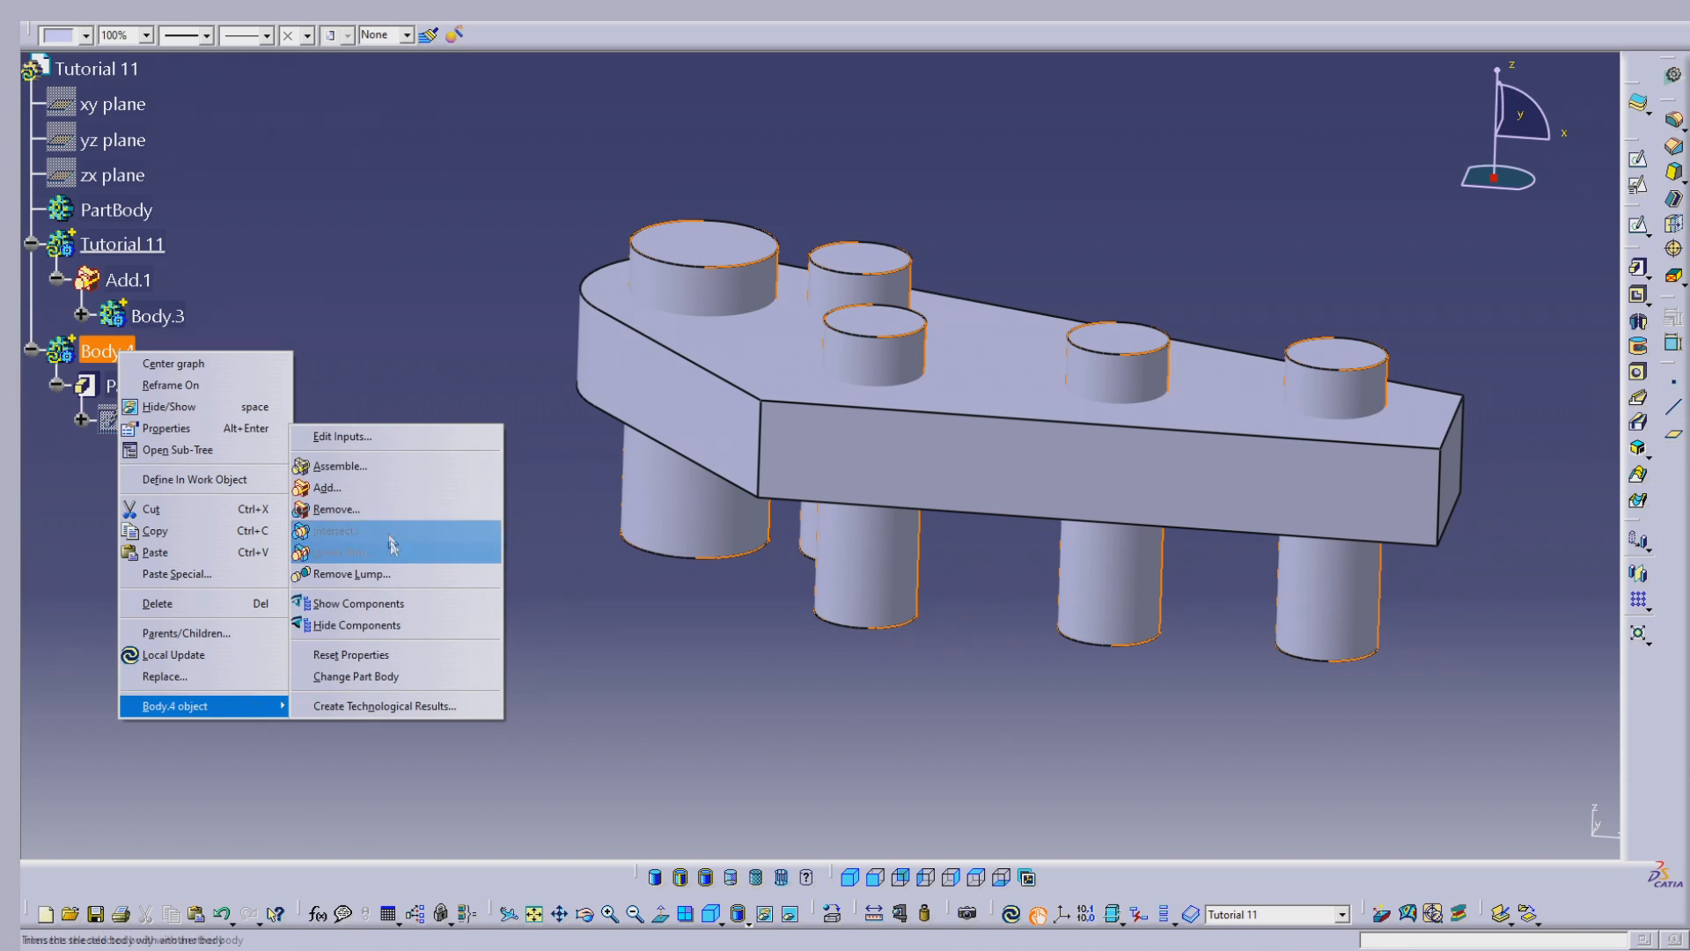
{"action": "left_click", "coordinate": [391, 509]}
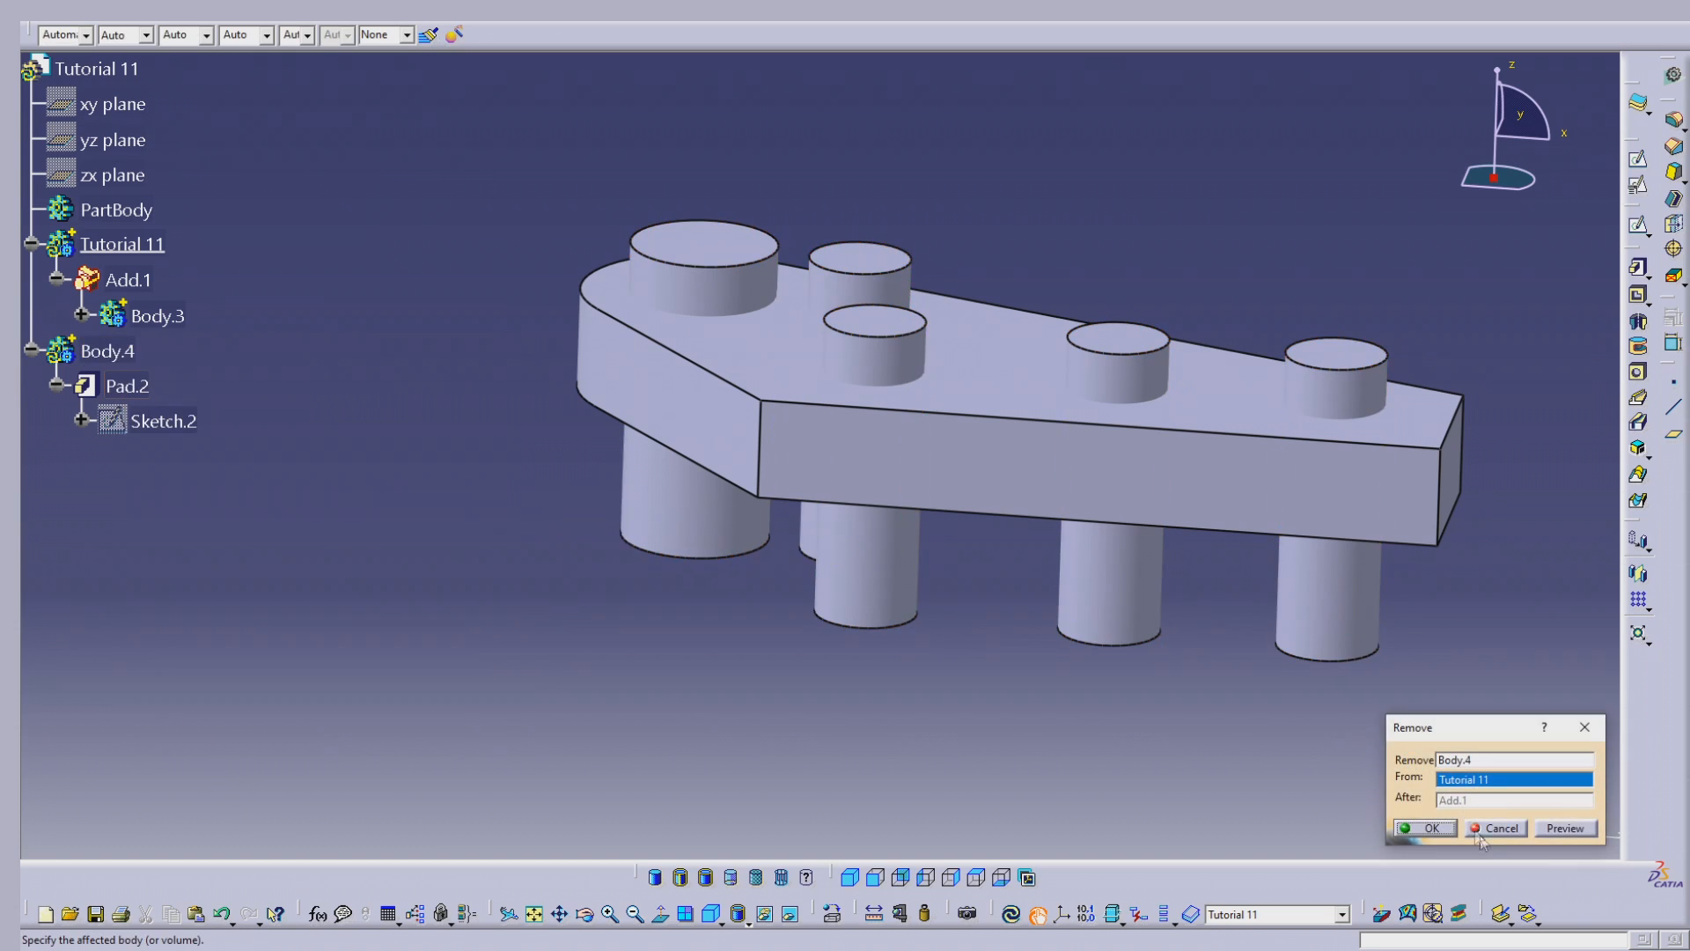
{"action": "left_click", "coordinate": [1427, 830]}
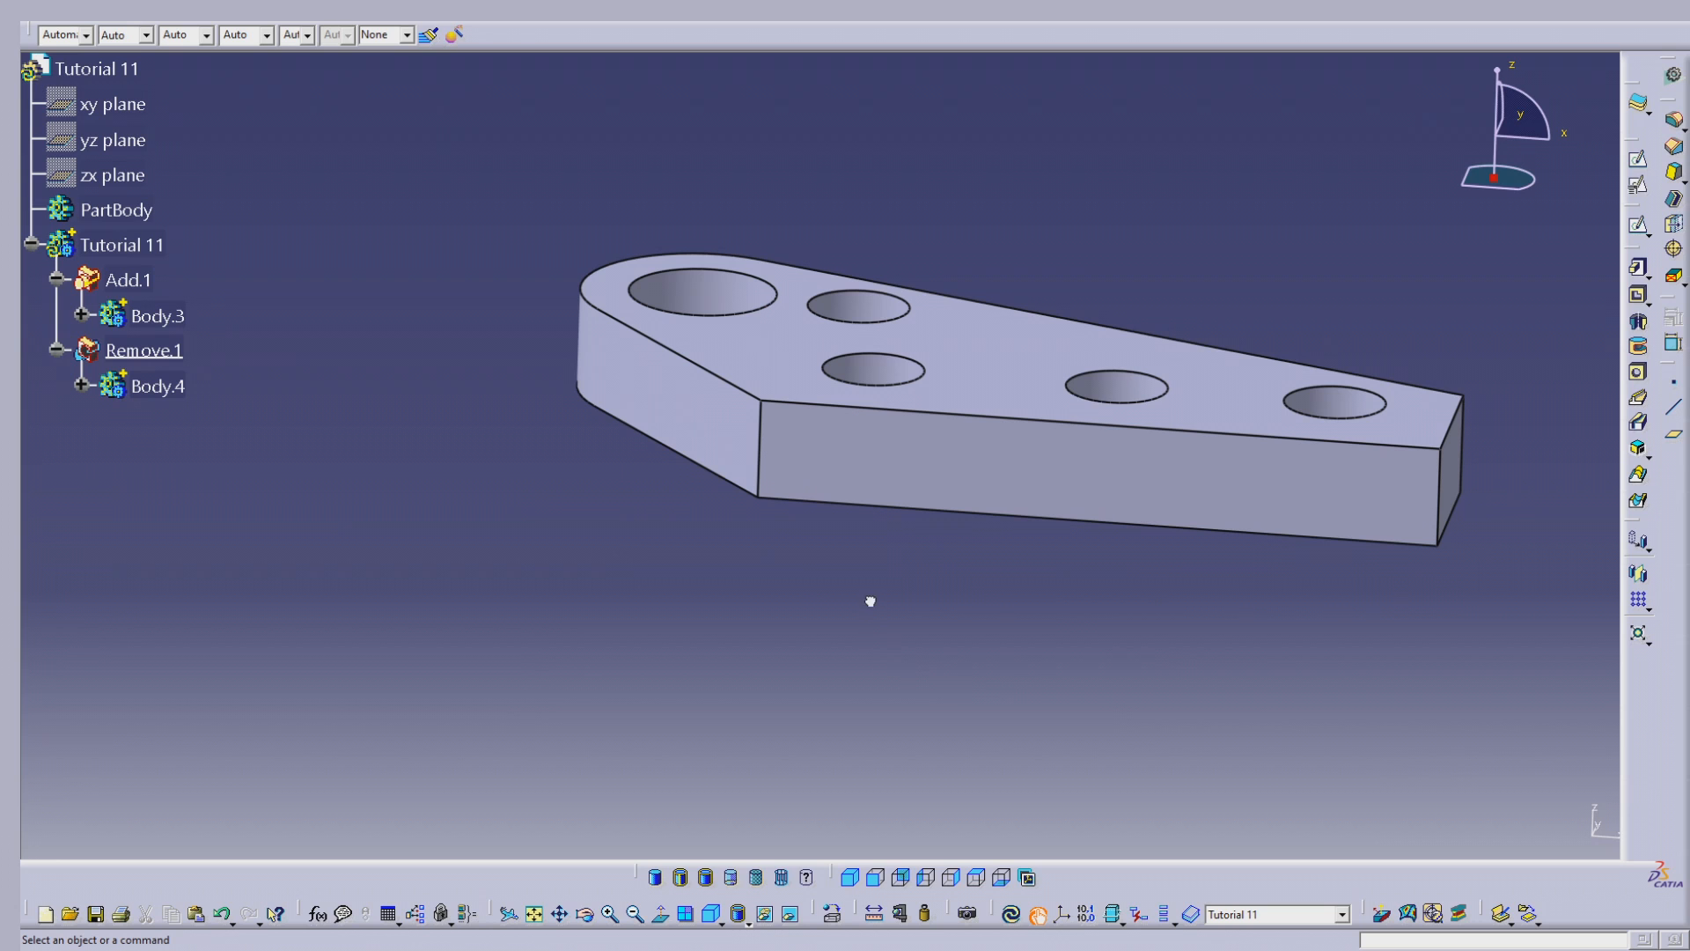
Step: Update the part and inspect the plate and its holes from several angles, including the standard isometric view
{"action": "mouse_move", "coordinate": [871, 604]}
{"action": "middle_mouse_down"}
{"action": "mouse_move", "coordinate": [888, 647]}
{"action": "mouse_move", "coordinate": [822, 652]}
{"action": "mouse_move", "coordinate": [837, 712]}
{"action": "mouse_move", "coordinate": [849, 571]}
{"action": "mouse_move", "coordinate": [847, 625]}
{"action": "middle_mouse_up"}
{"action": "left_click", "coordinate": [406, 515]}
{"action": "middle_click_drag", "start_coordinate": [1154, 517], "coordinate": [1173, 660]}
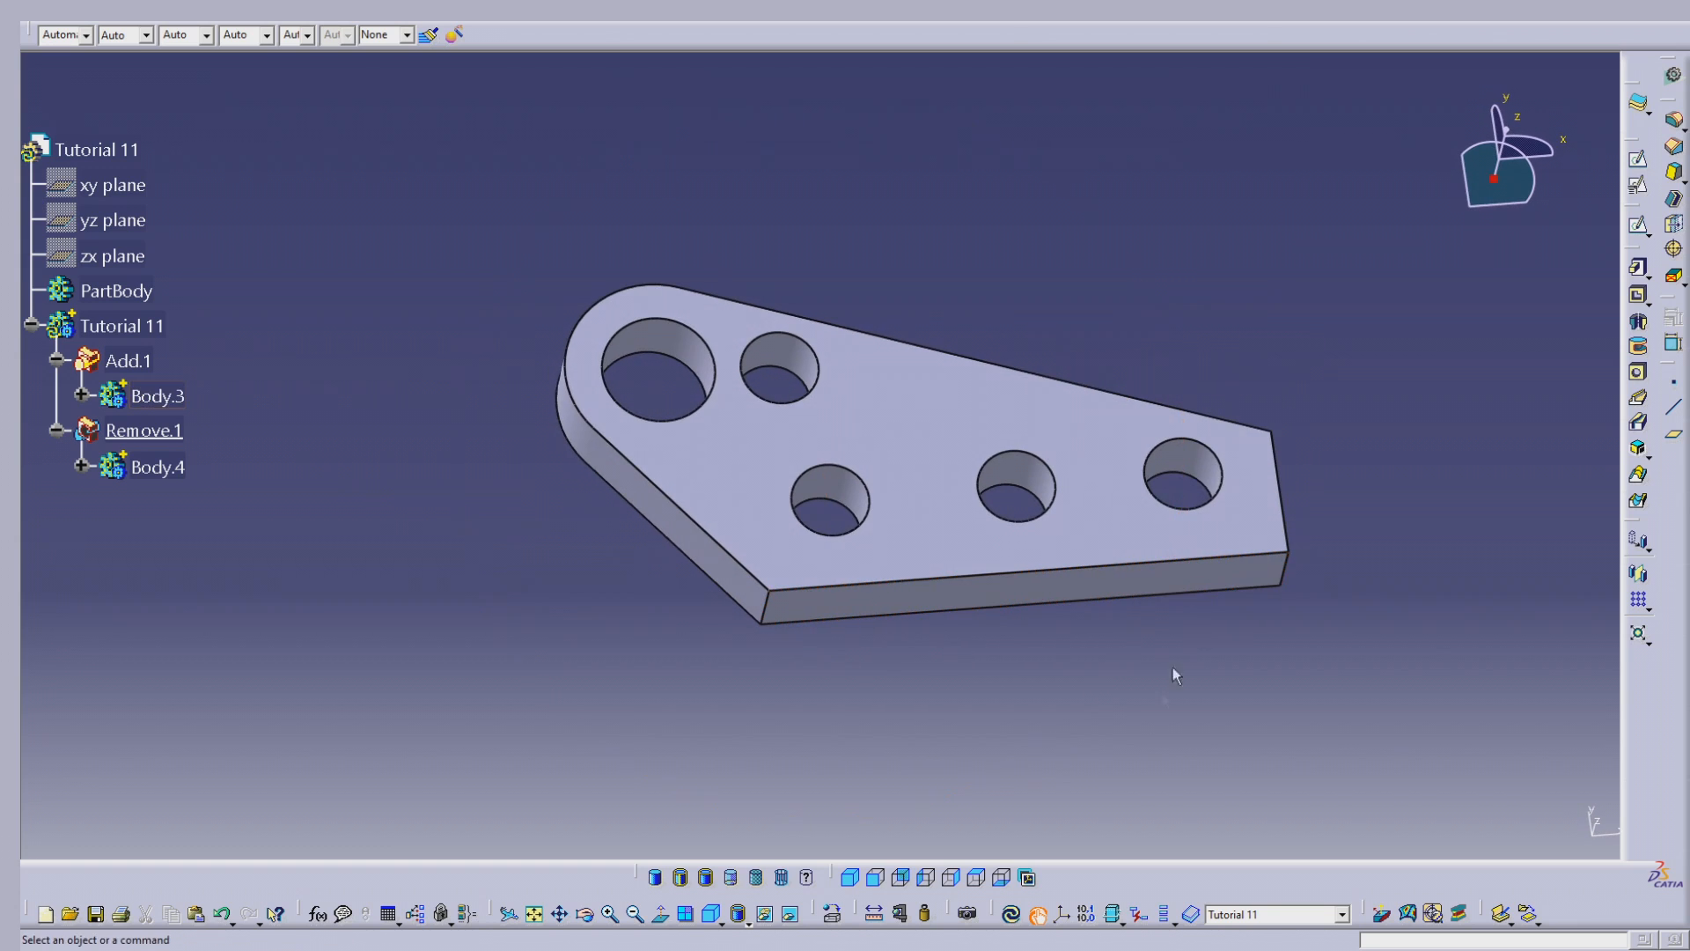
{"action": "left_click", "coordinate": [1011, 914]}
{"action": "middle_click_drag", "start_coordinate": [789, 551], "coordinate": [708, 614]}
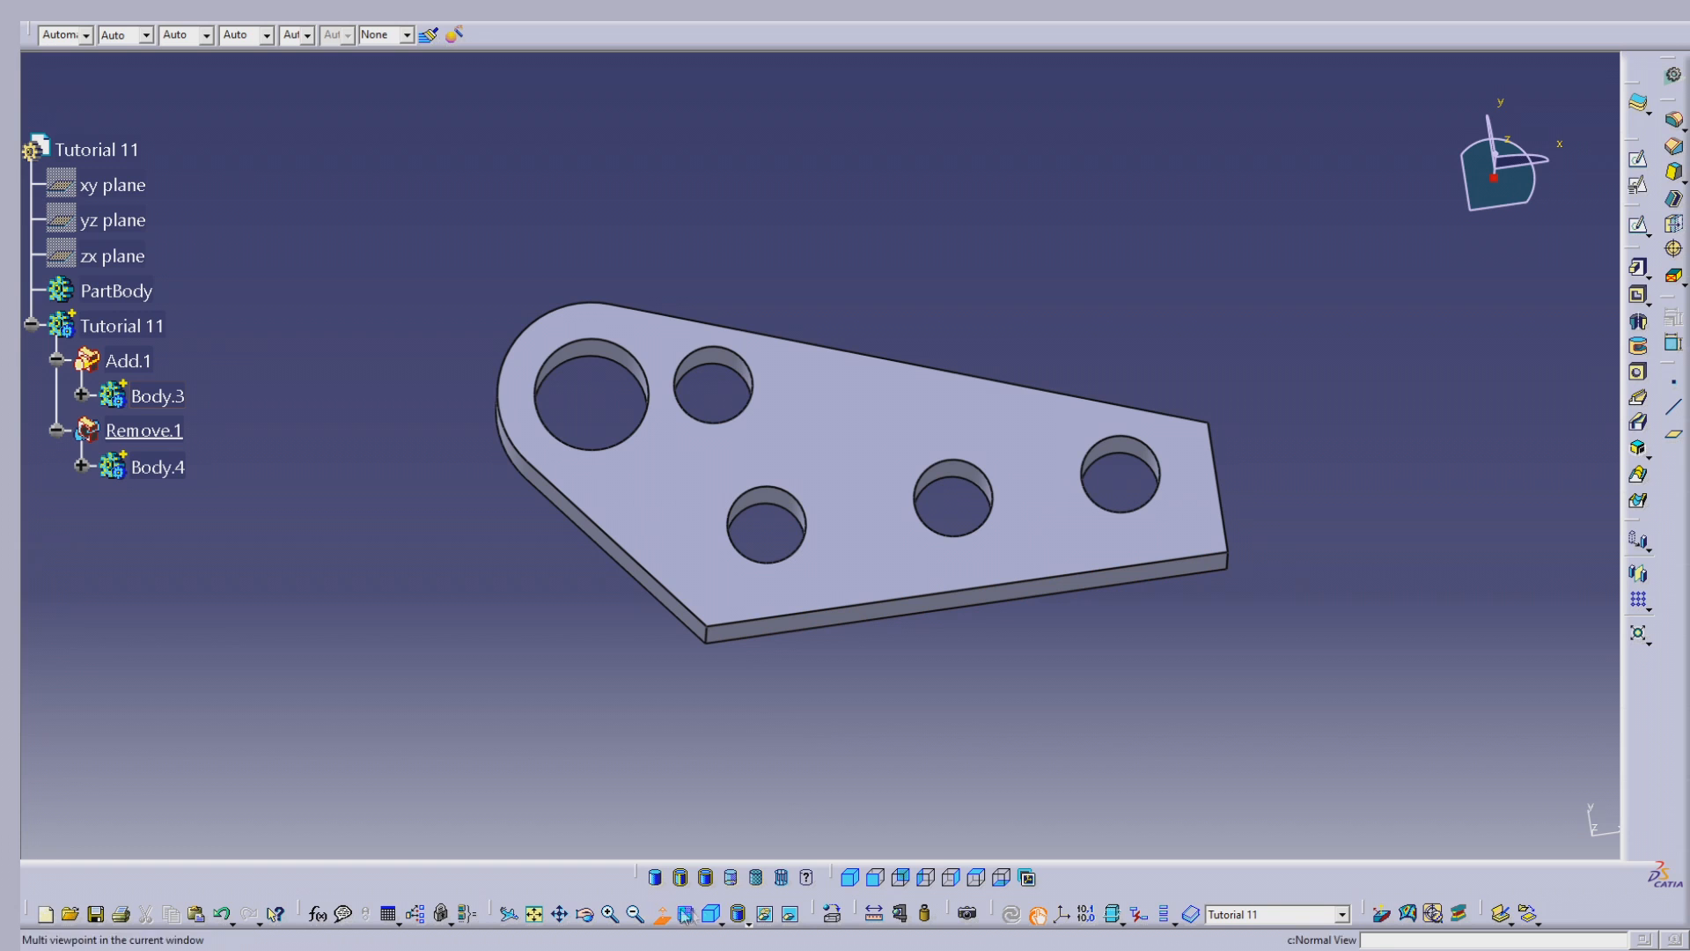
{"action": "left_click", "coordinate": [851, 879]}
{"action": "middle_click_drag", "start_coordinate": [825, 483], "coordinate": [1279, 510]}
{"action": "mouse_move", "coordinate": [1094, 490]}
{"action": "middle_mouse_down"}
{"action": "mouse_move", "coordinate": [966, 551]}
{"action": "mouse_move", "coordinate": [1067, 510]}
{"action": "middle_mouse_up"}
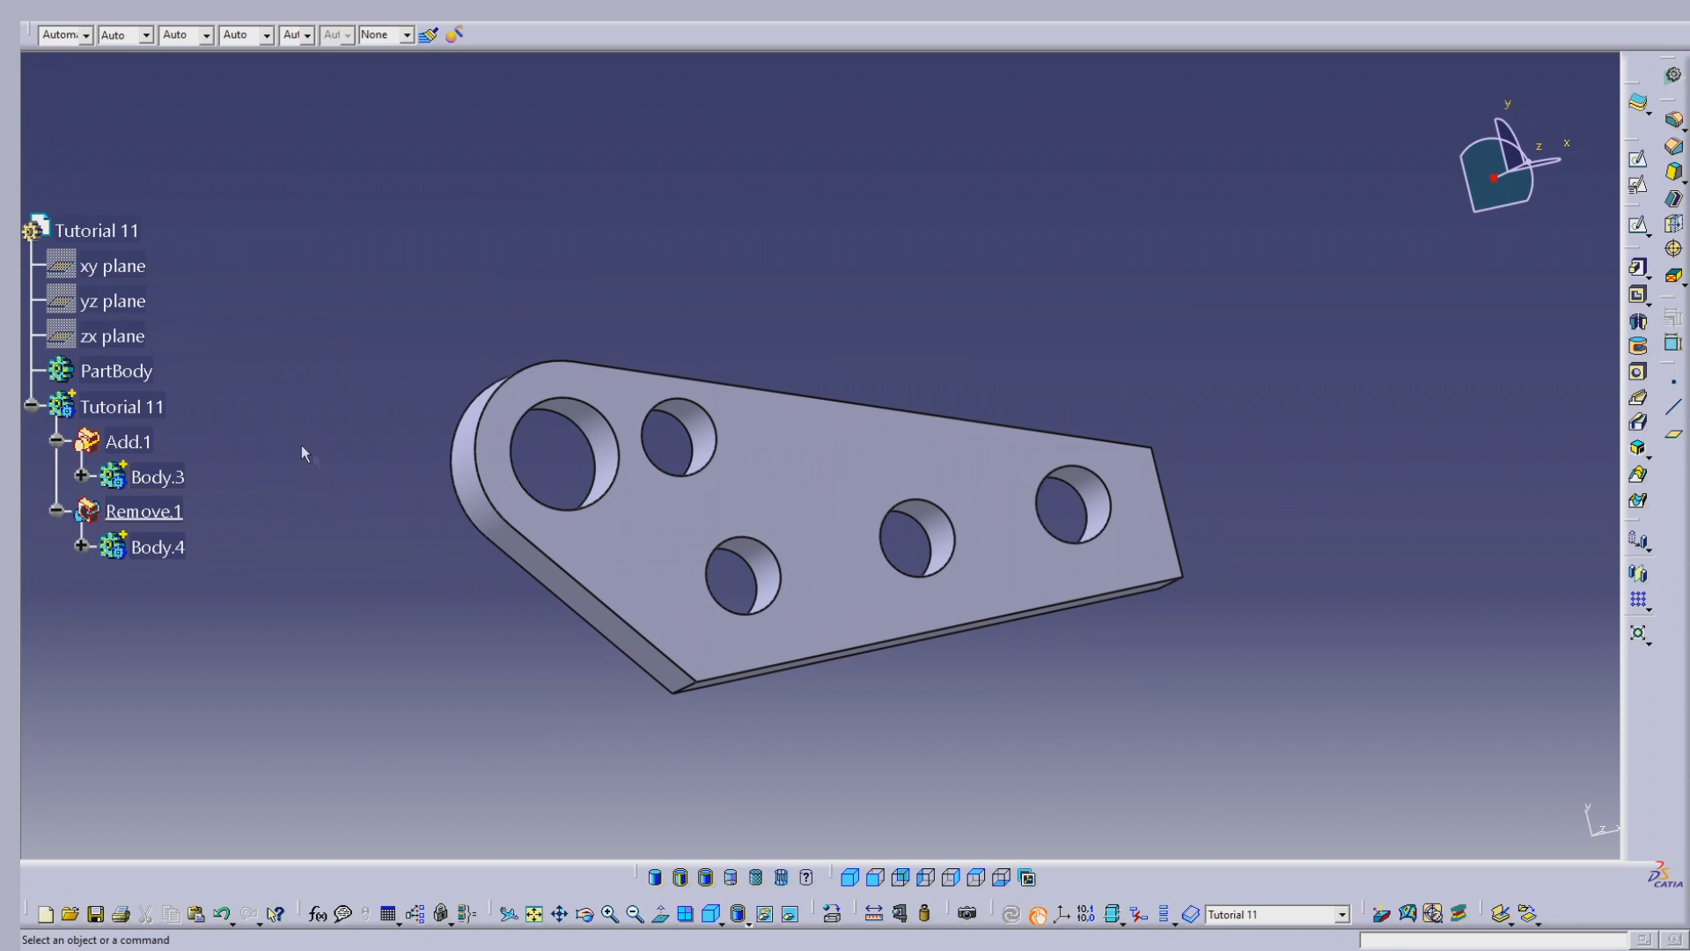
Step: Change the fill colour of the Tutorial 11 body to green, and clear the selection
{"action": "left_click", "coordinate": [162, 414]}
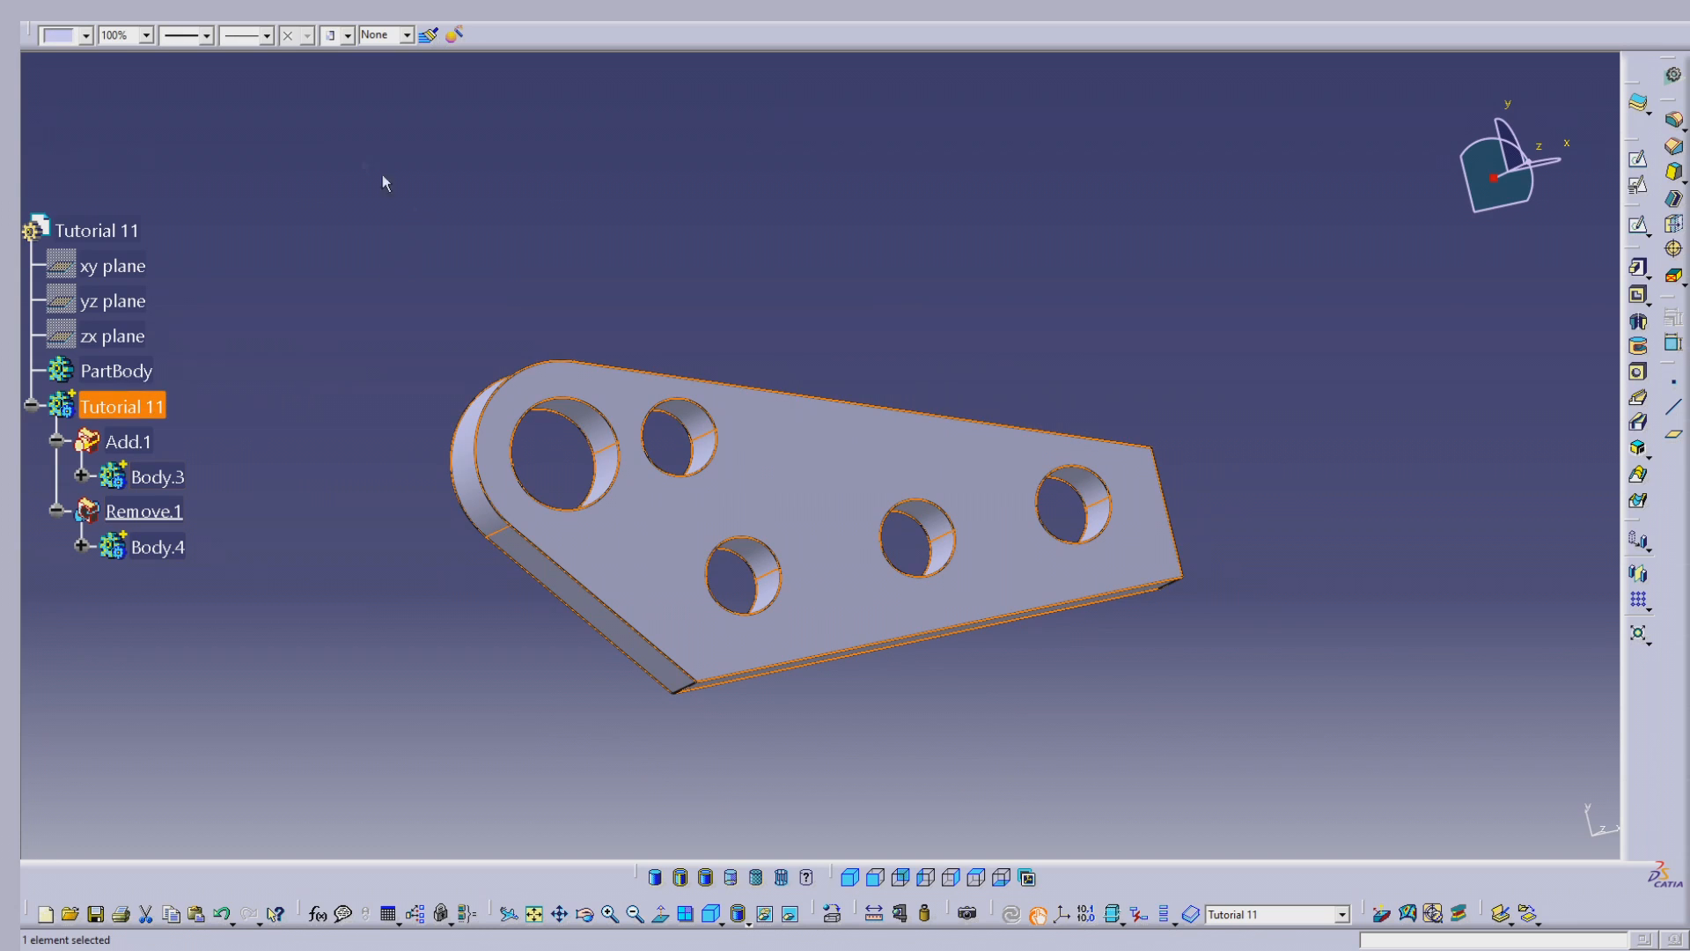
{"action": "left_click", "coordinate": [87, 37]}
{"action": "left_click", "coordinate": [67, 91]}
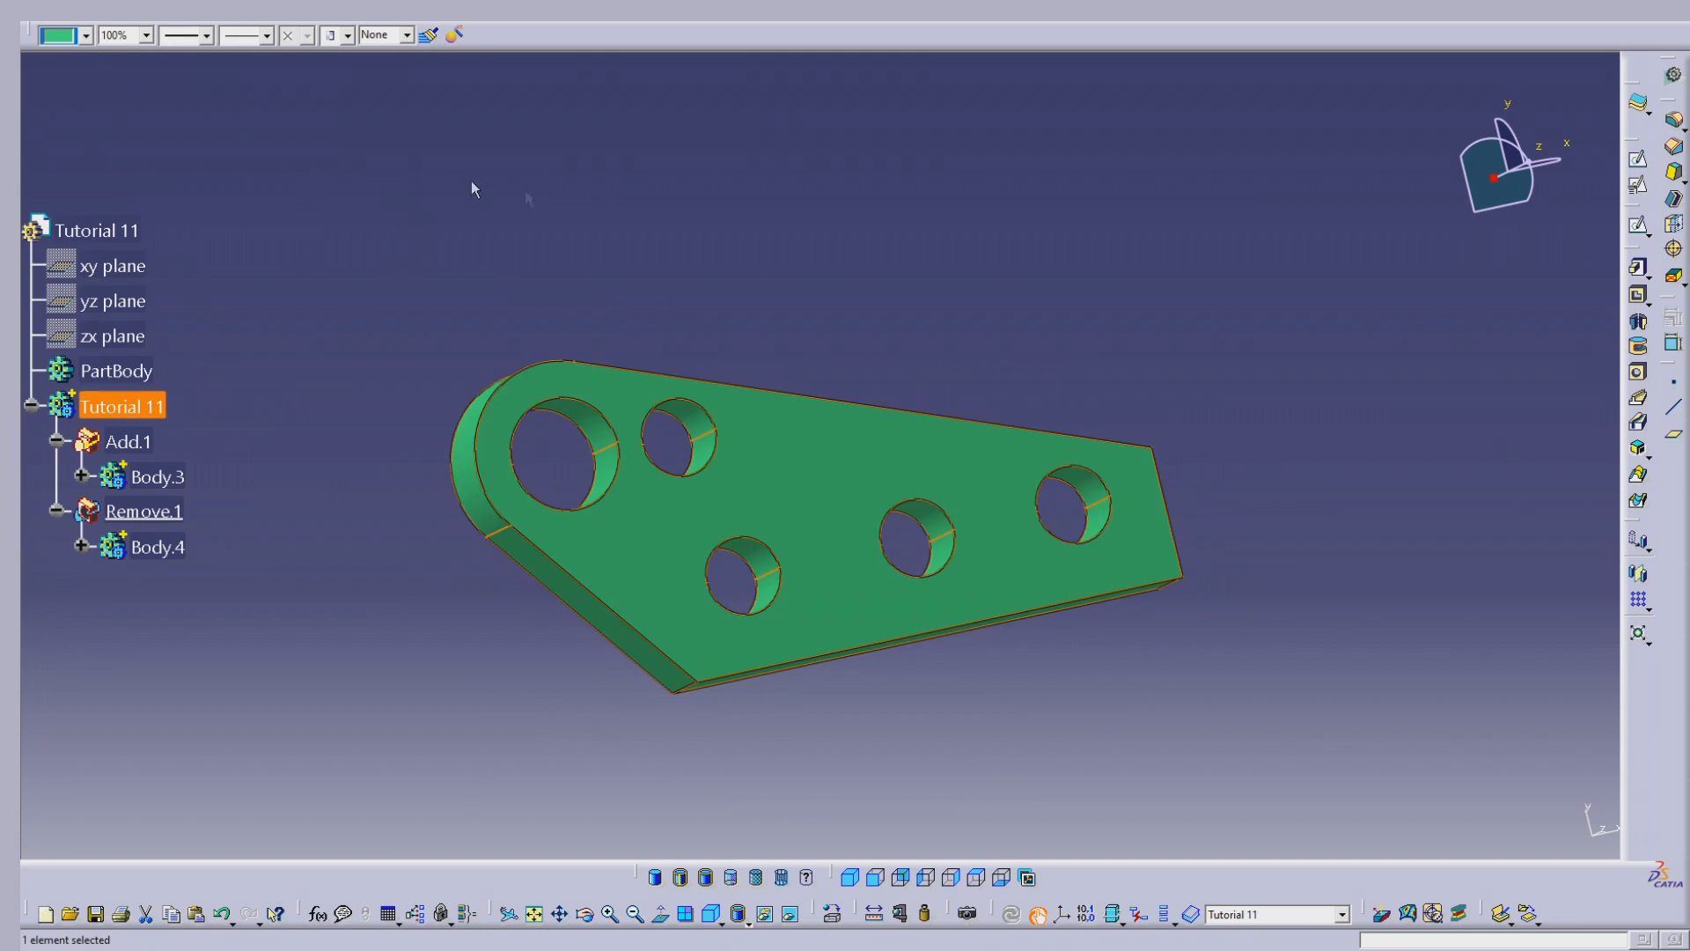
{"action": "middle_click_drag", "start_coordinate": [742, 346], "coordinate": [778, 302]}
{"action": "left_click", "coordinate": [1406, 633]}
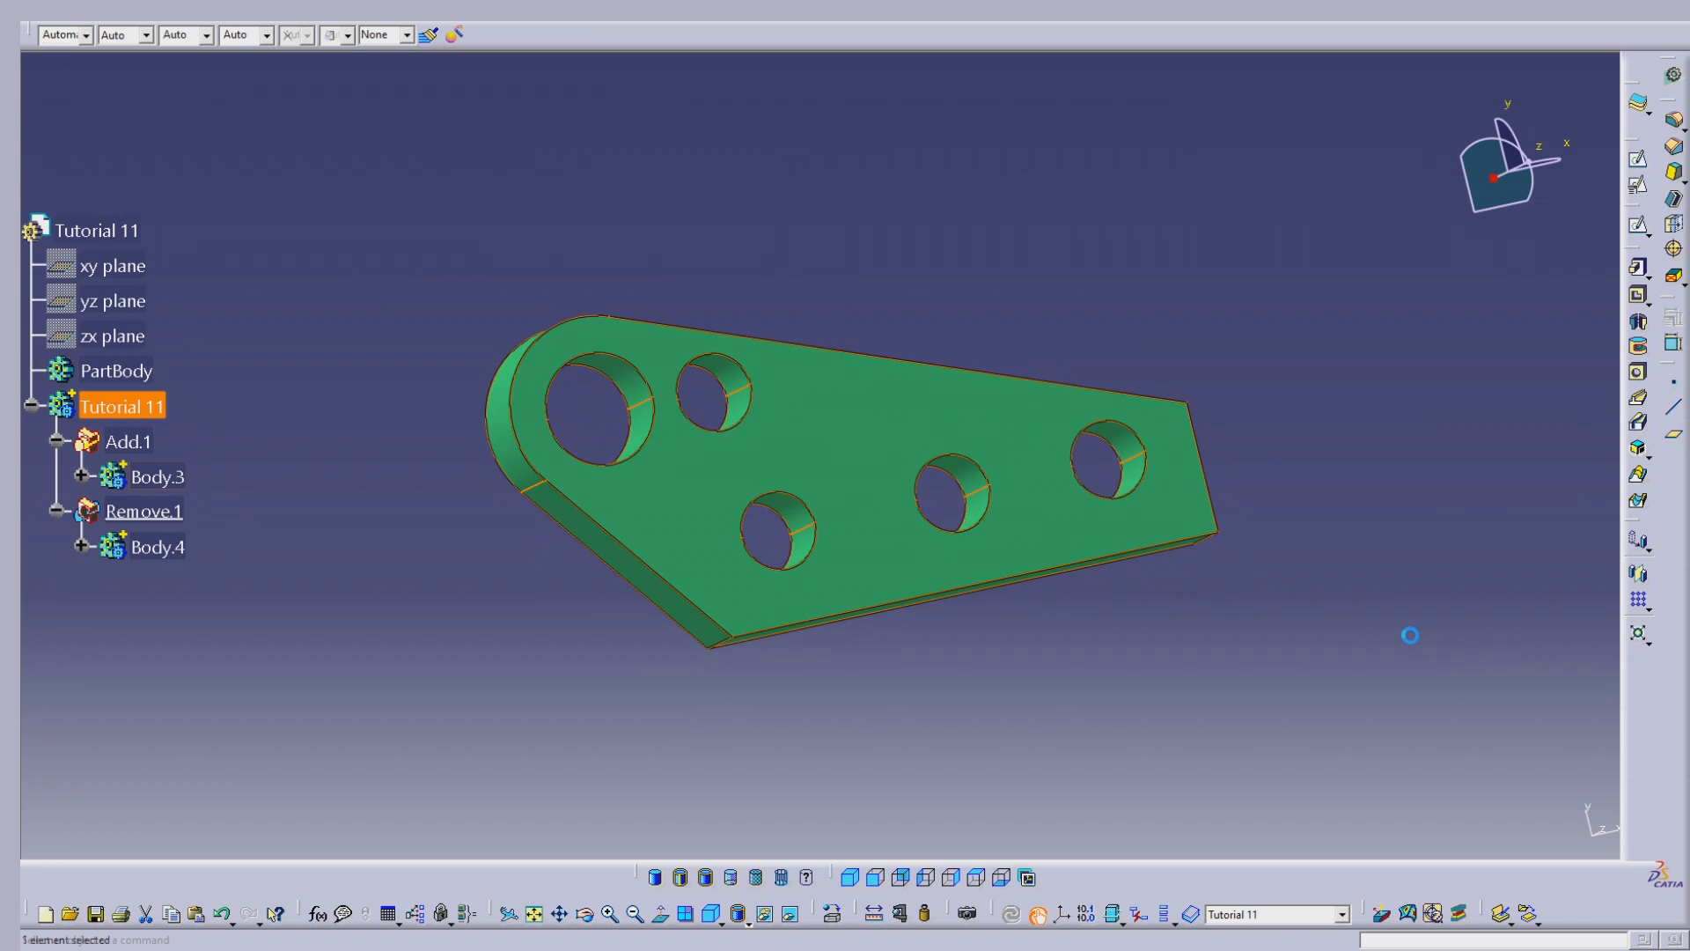